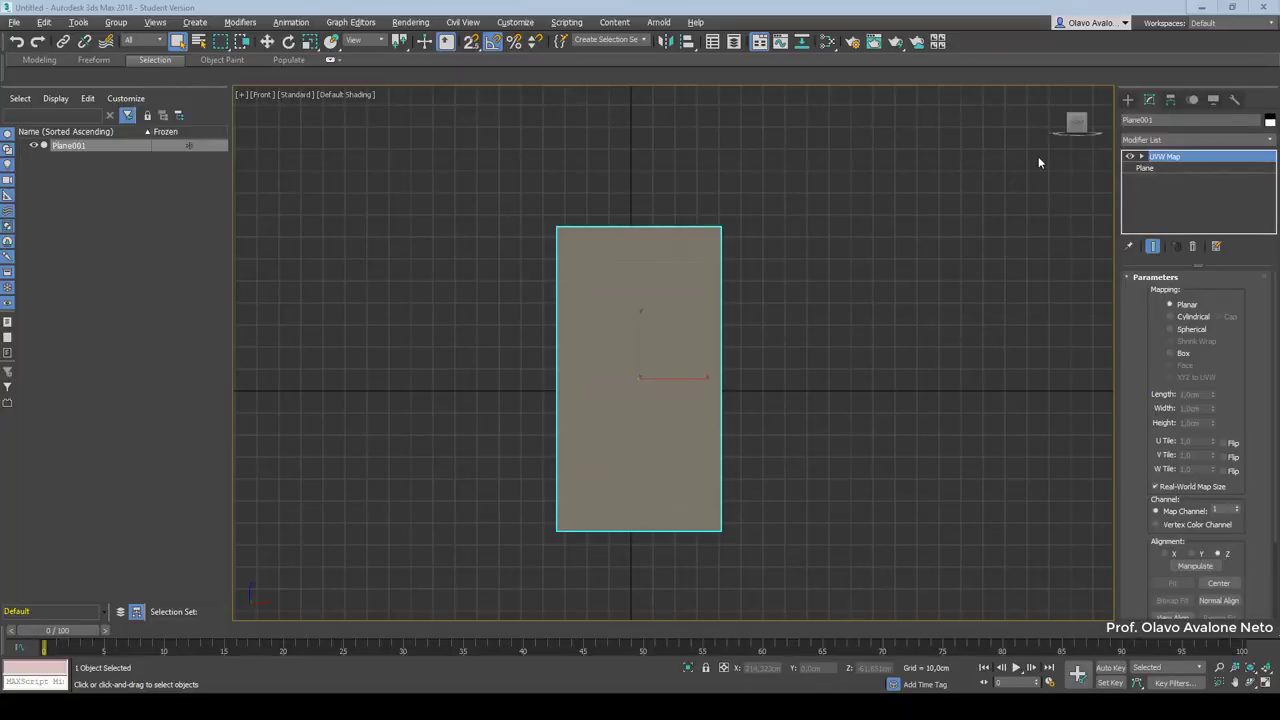
# Step: Show and then hide the UVW Map gizmo sub-object level to inspect the mapping
pyautogui.scroll(6, 612, 280)
pyautogui.scroll(3, 617, 278)
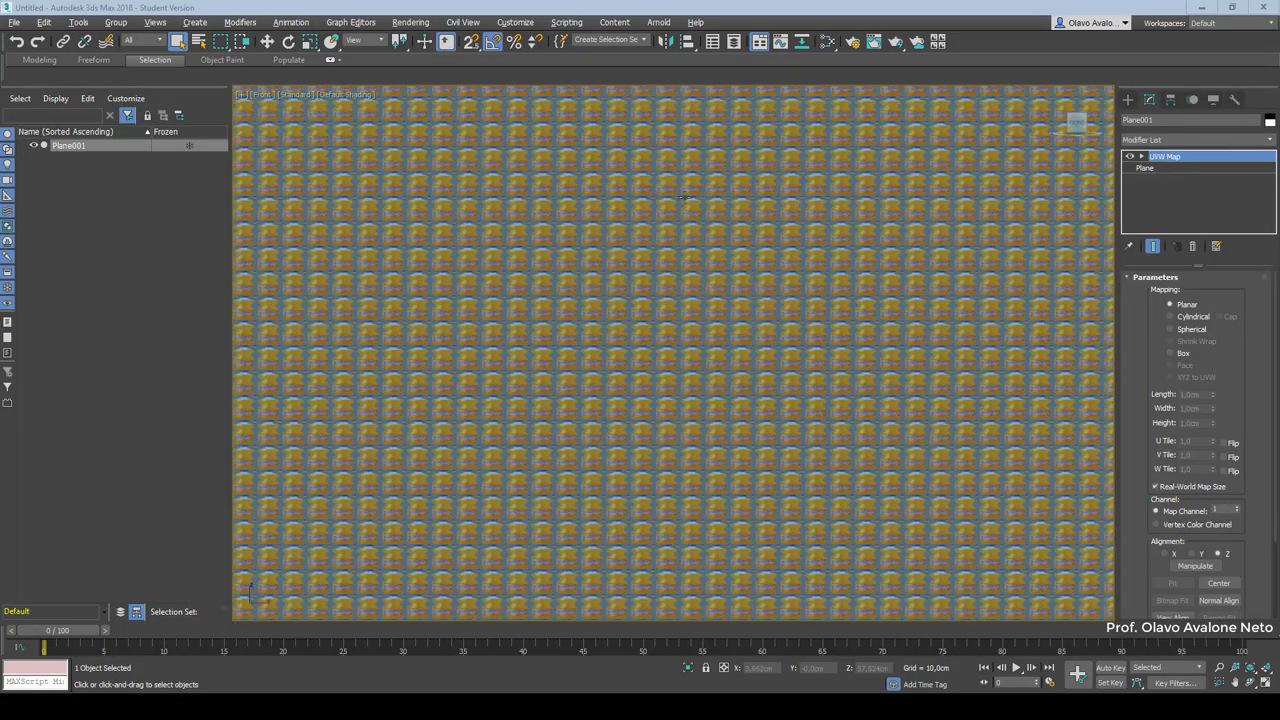
pyautogui.scroll(5, 617, 203)
pyautogui.scroll(-5, 617, 200)
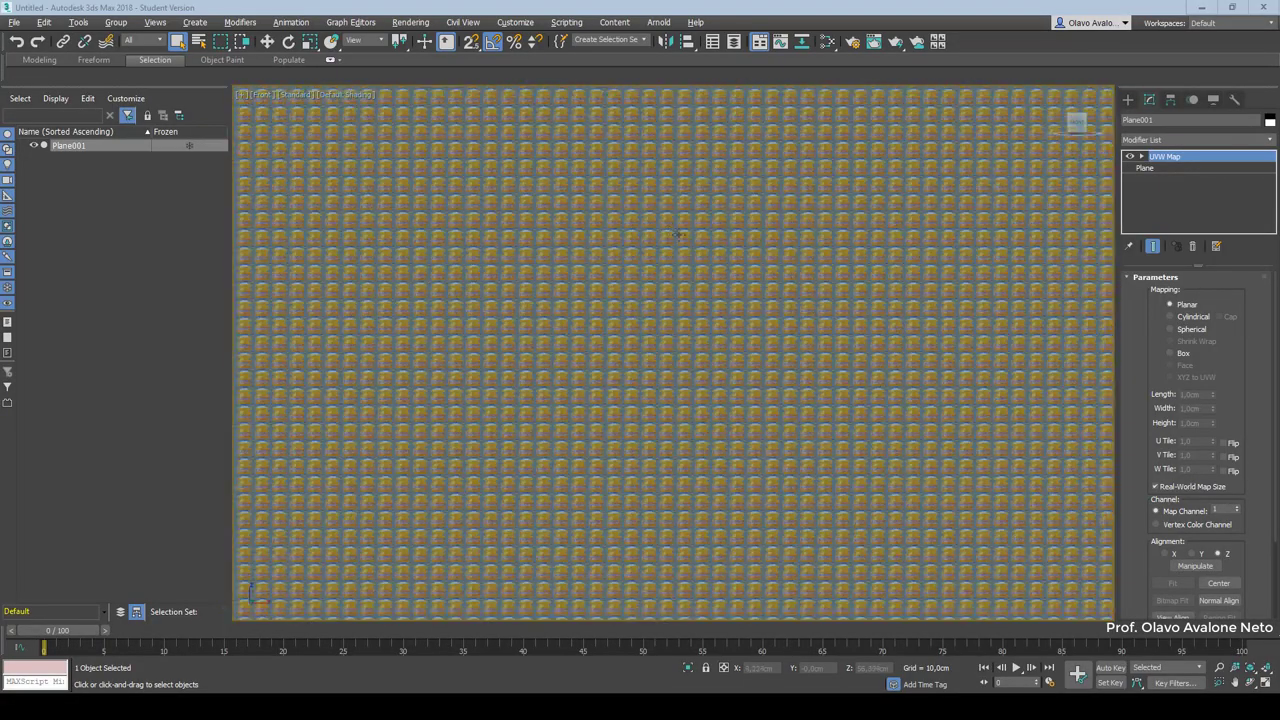
pyautogui.scroll(-4, 683, 357)
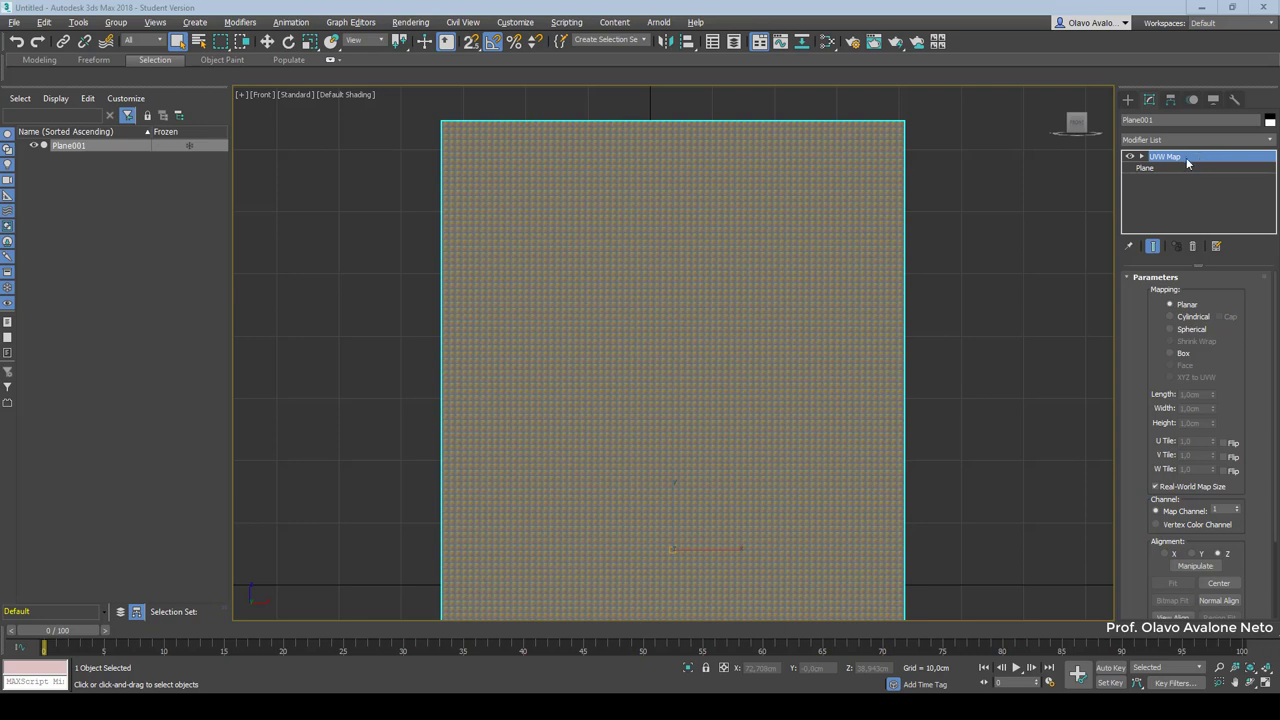
pyautogui.click(1141, 157)
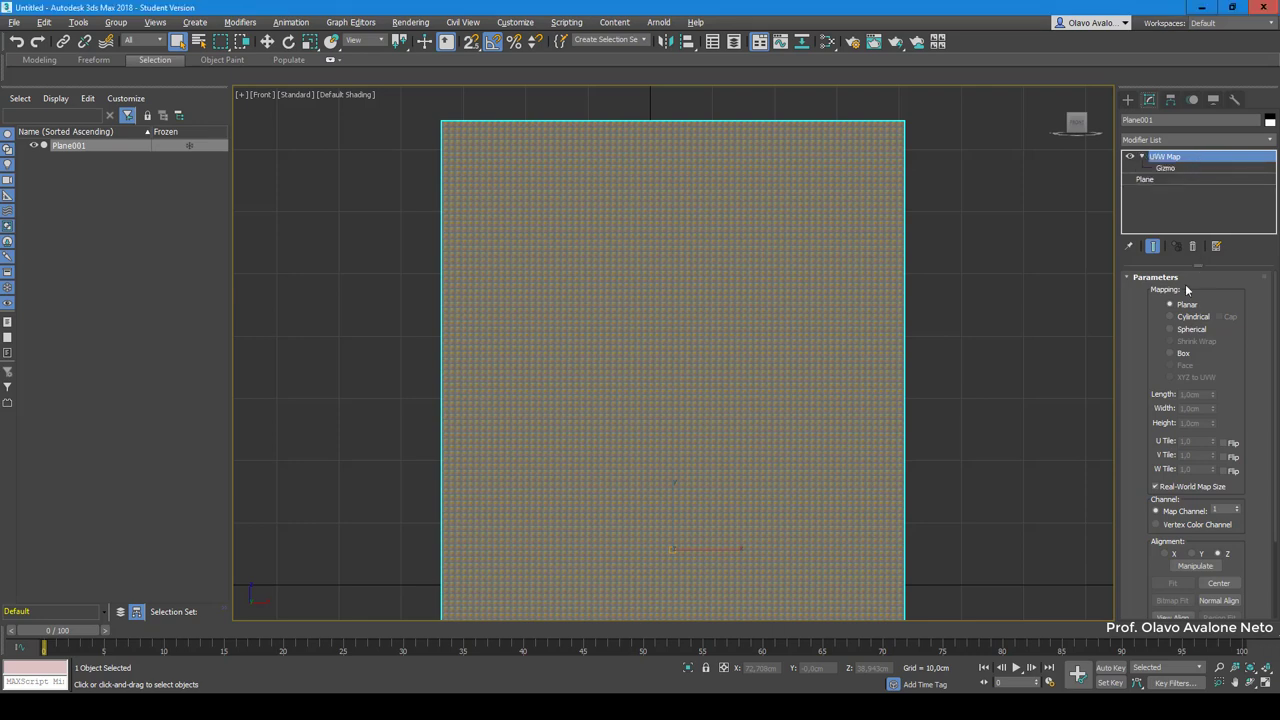
pyautogui.click(1141, 157)
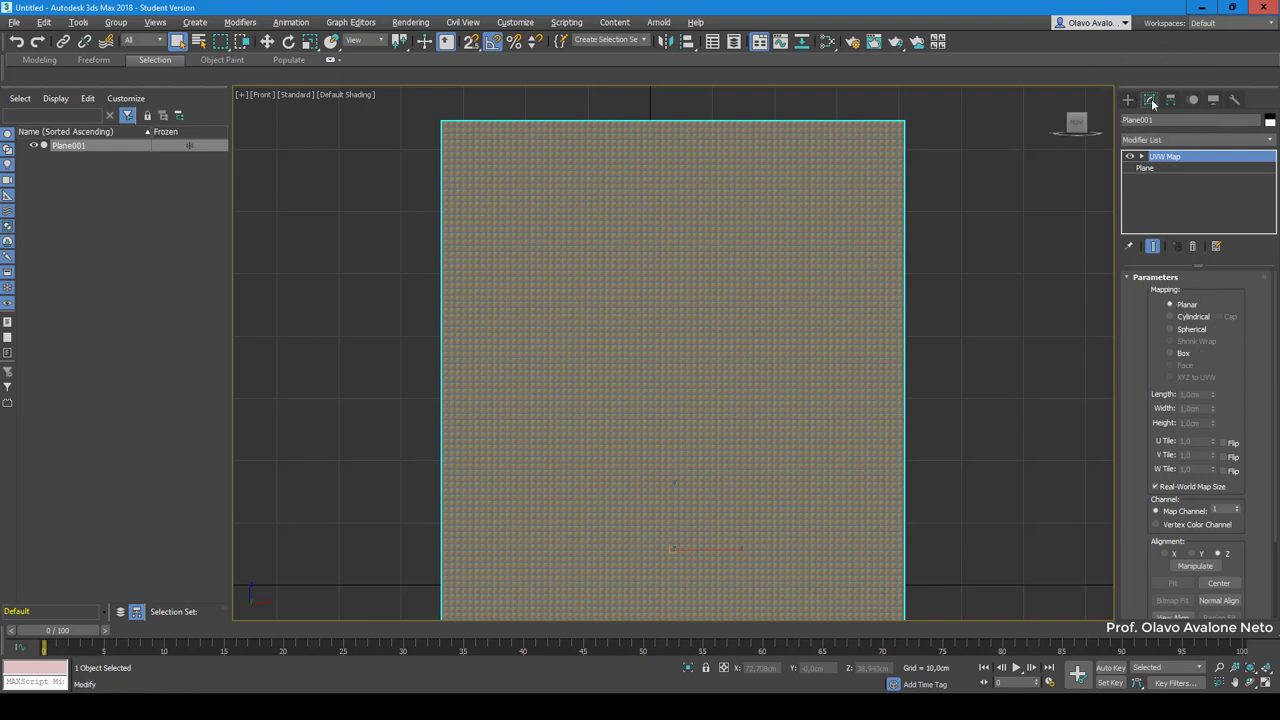
pyautogui.click(1175, 161)
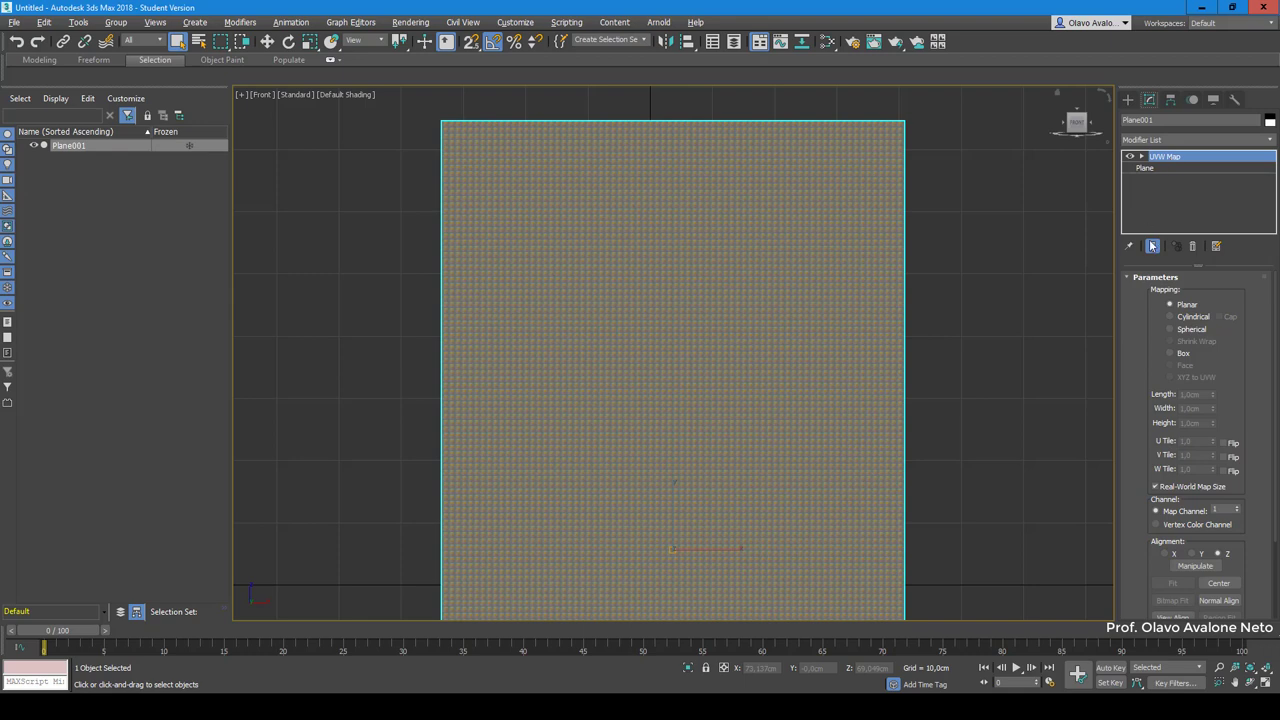
# Step: Preview cylindrical, spherical and box mapping on the plane, then return it to planar
pyautogui.scroll(-1, 1210, 333)
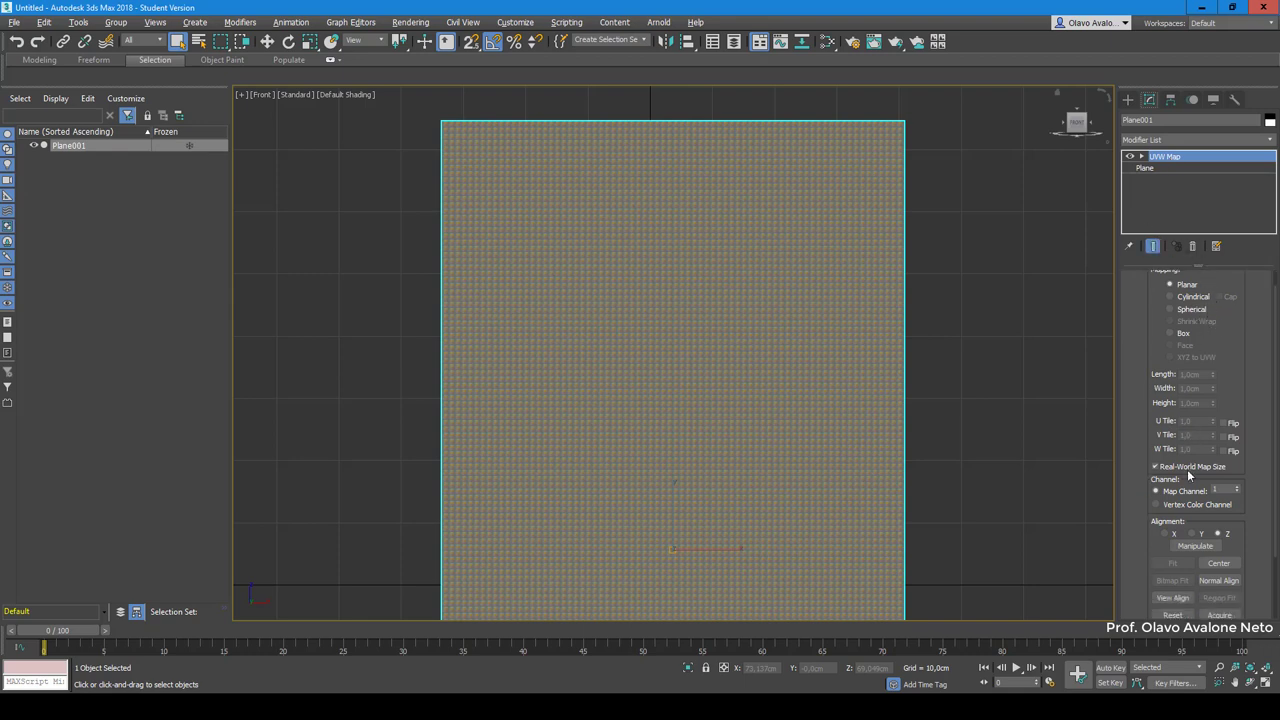
pyautogui.scroll(1, 1173, 343)
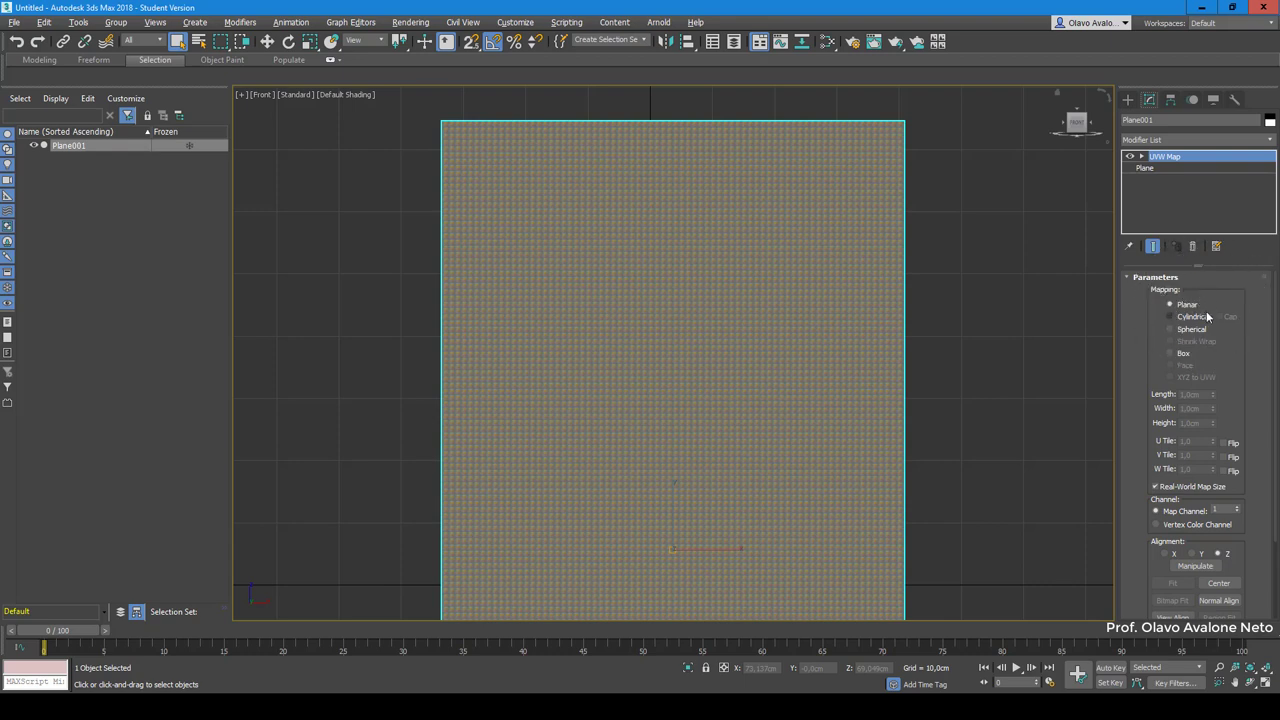
pyautogui.click(1170, 316)
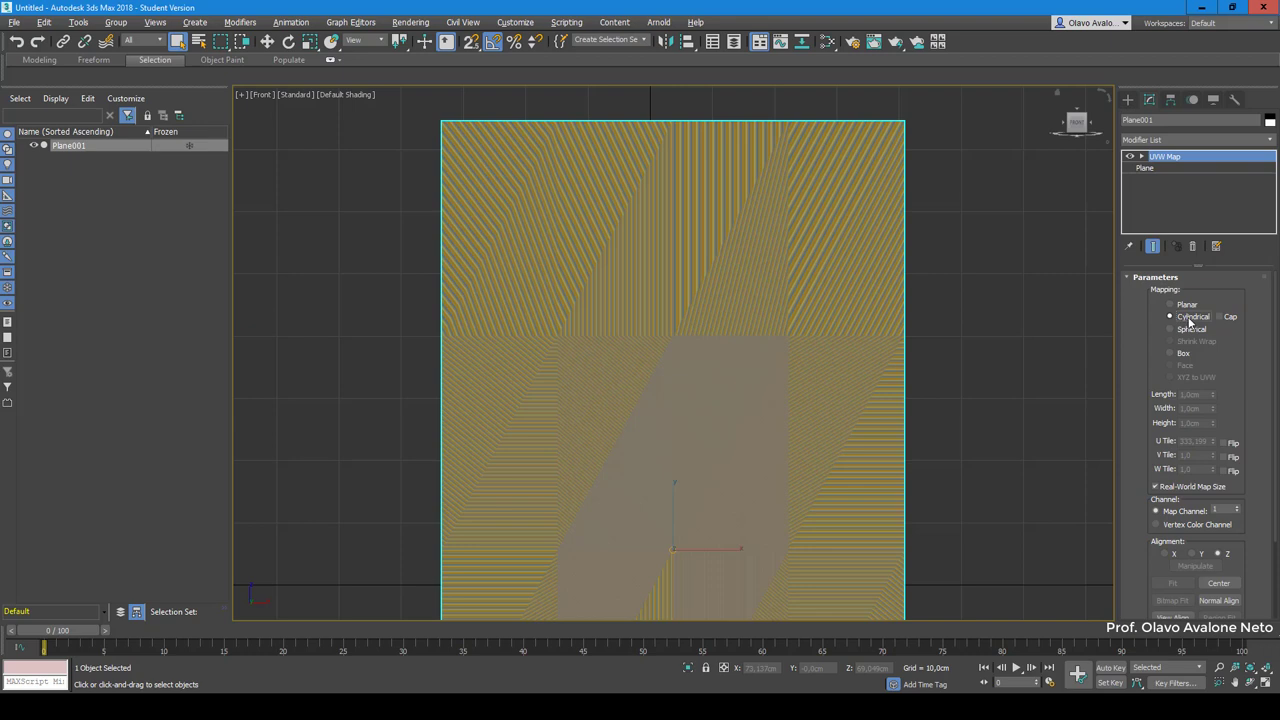
pyautogui.click(1190, 332)
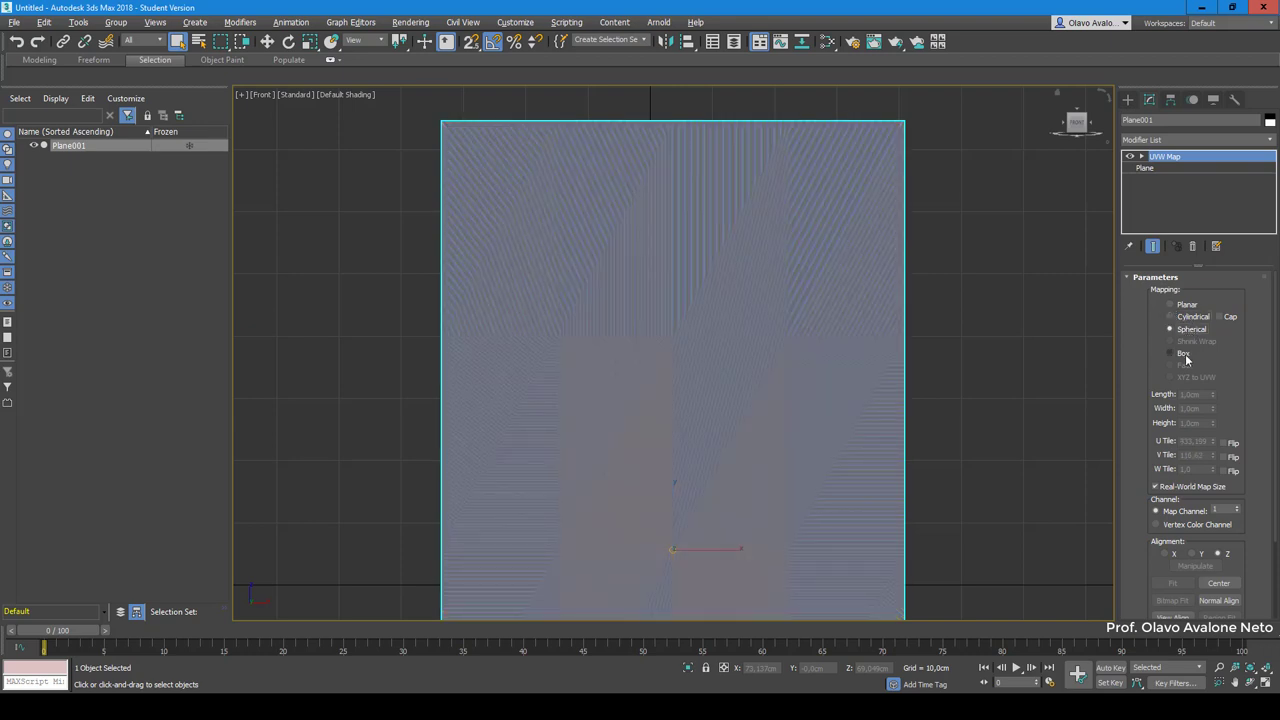
pyautogui.click(1185, 356)
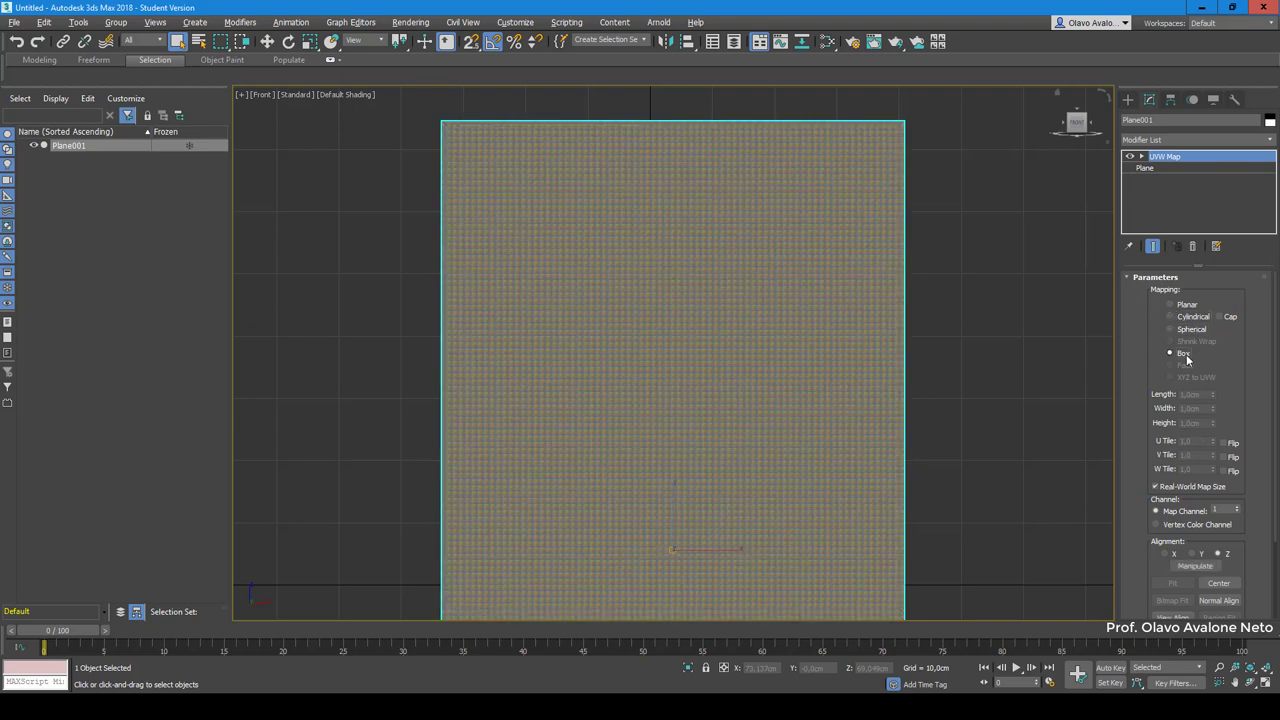
pyautogui.click(1186, 306)
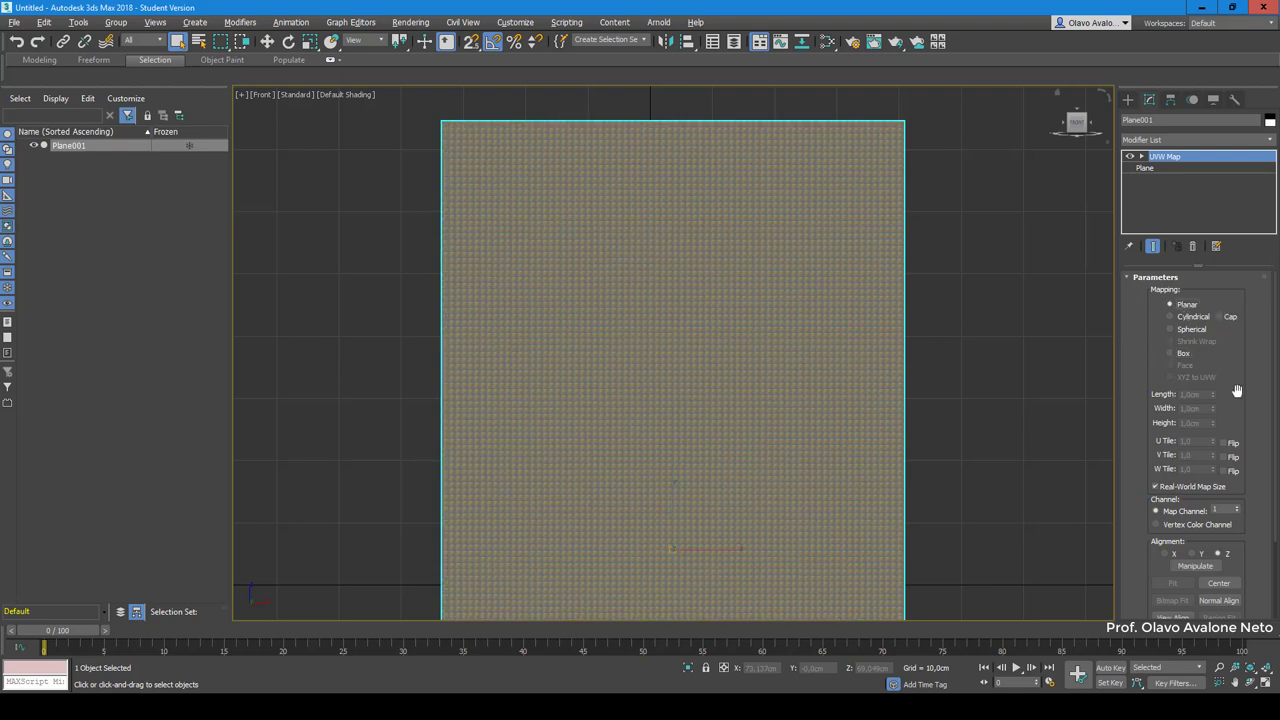
pyautogui.moveTo(1246, 566); pyautogui.dragTo(1248, 444)
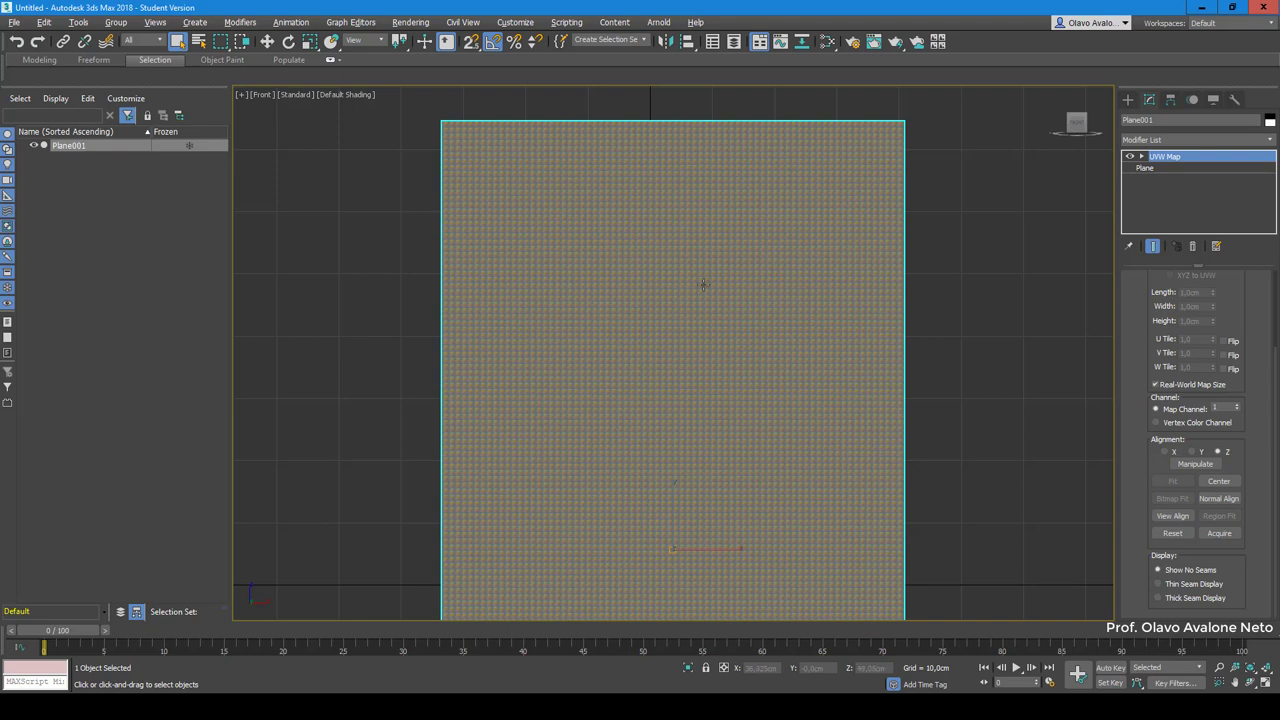
# Step: Check the Fanta reference folder, then turn off Real-World Map Size in UVW Map
pyautogui.hotkey('alt', 'Tab')
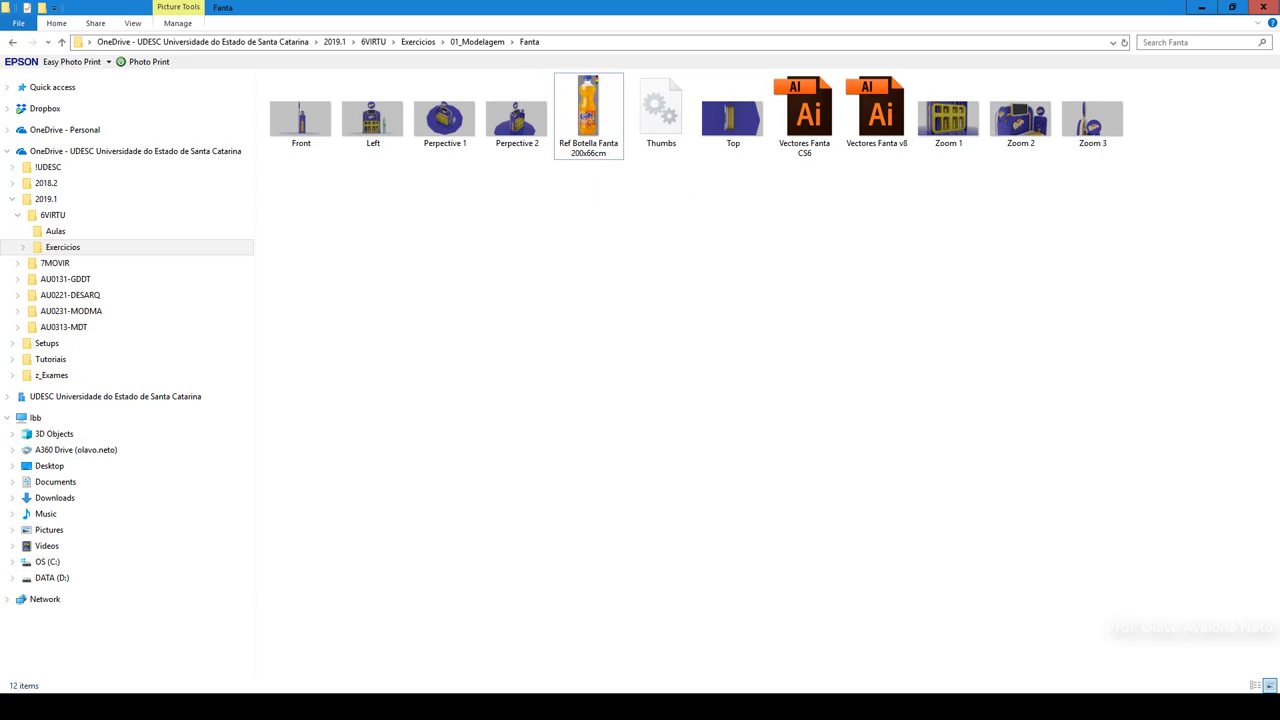
pyautogui.click(299, 641)
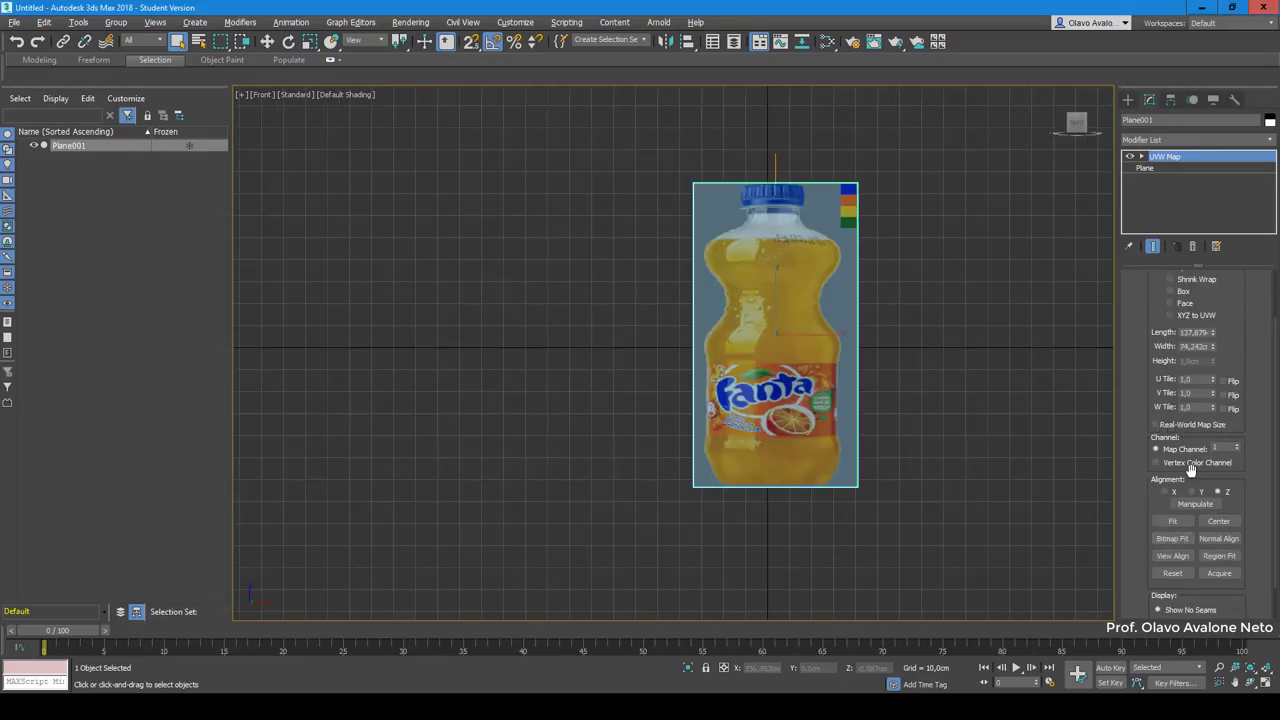
pyautogui.click(1158, 426)
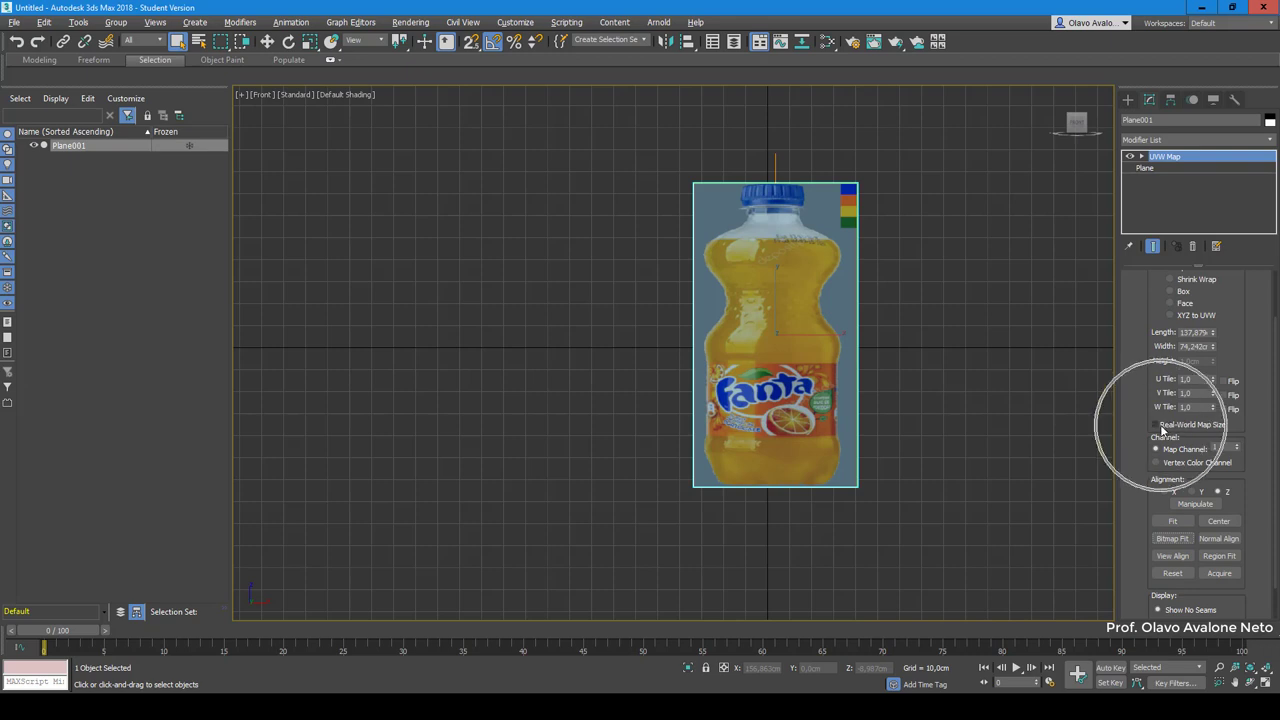
pyautogui.scroll(3, 1166, 409)
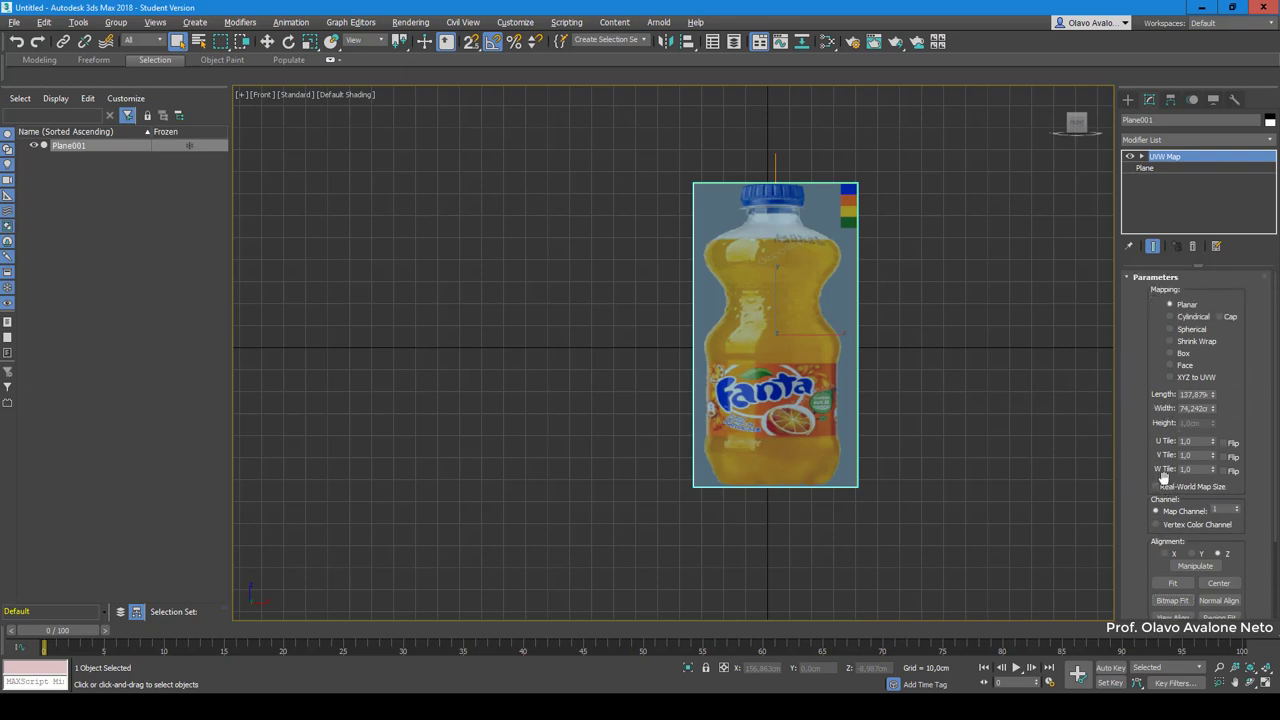
pyautogui.scroll(-5, 1162, 352)
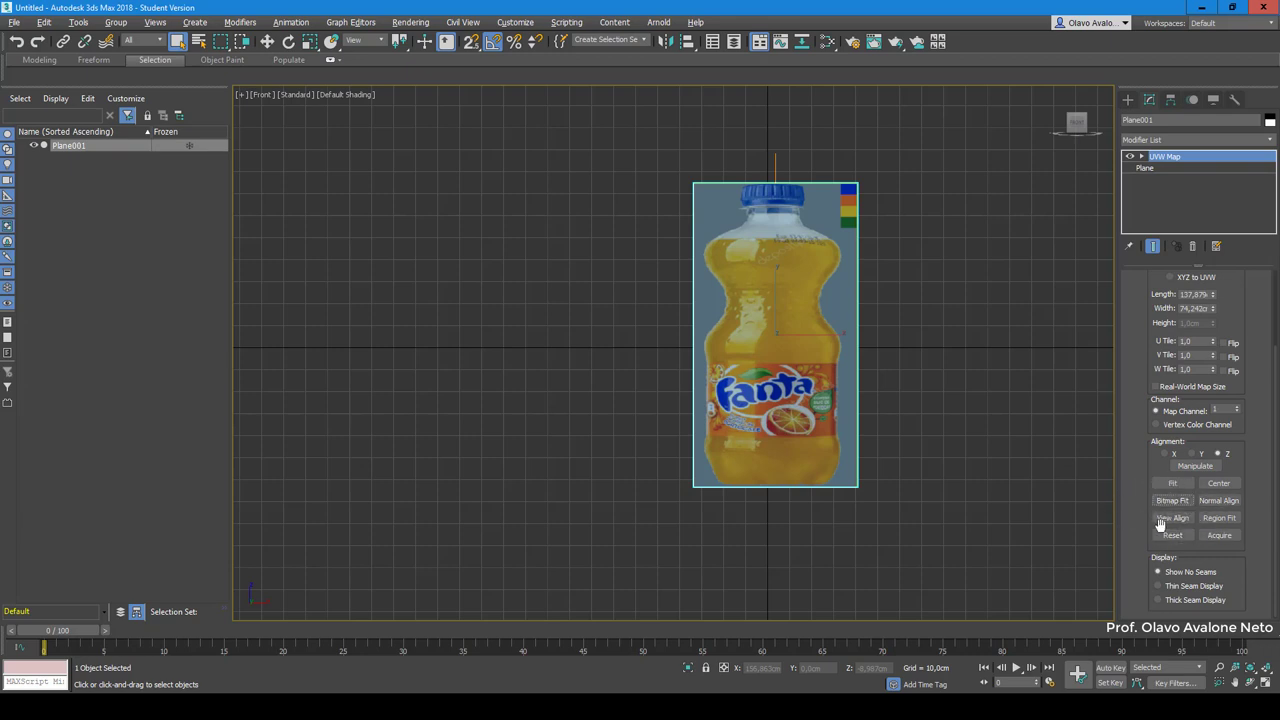
# Step: Bitmap-fit the mapping to Ref Botella Fanta 200x66cm, giving width 45.906 and length 137.879
pyautogui.click(1172, 500)
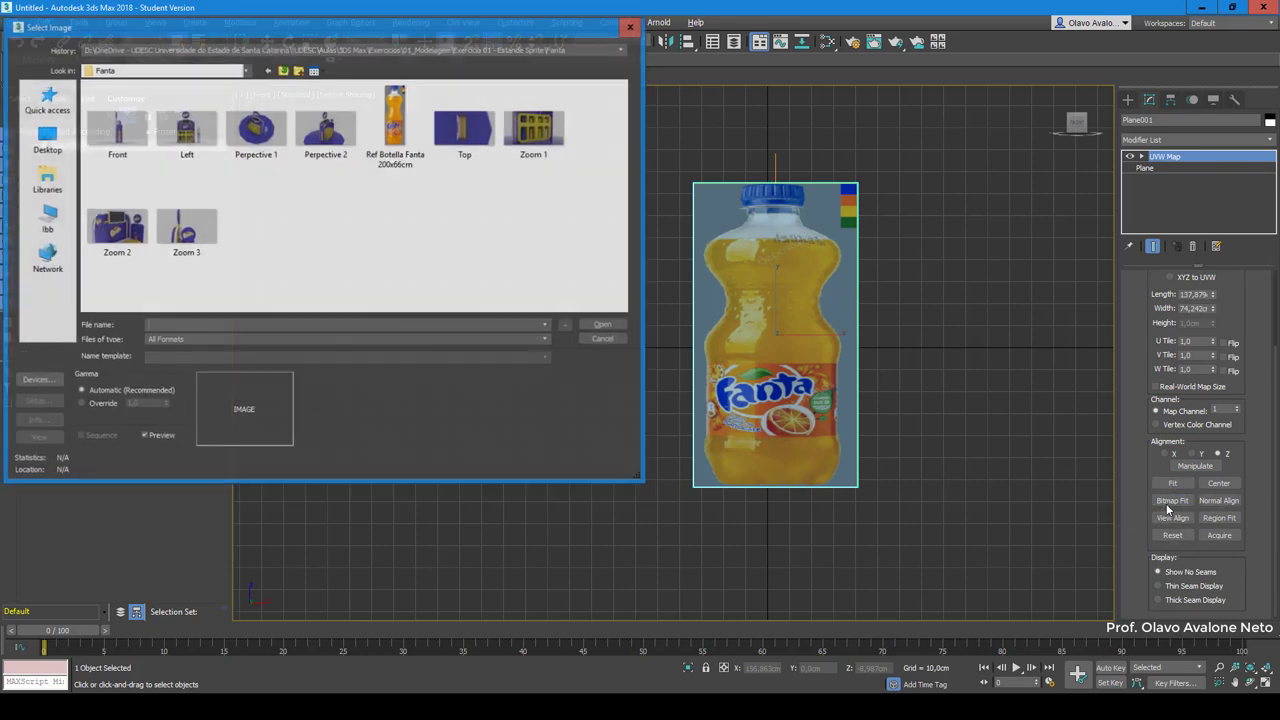
pyautogui.moveTo(519, 31); pyautogui.dragTo(791, 89)
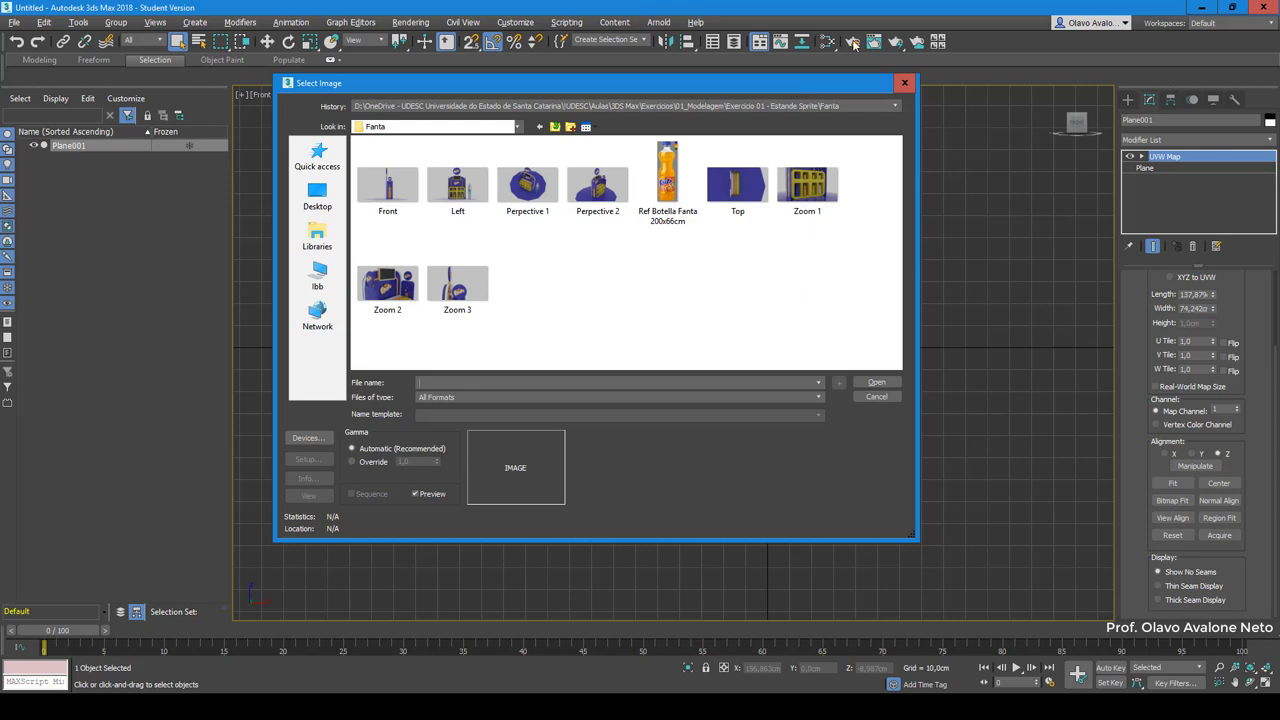
pyautogui.click(673, 163)
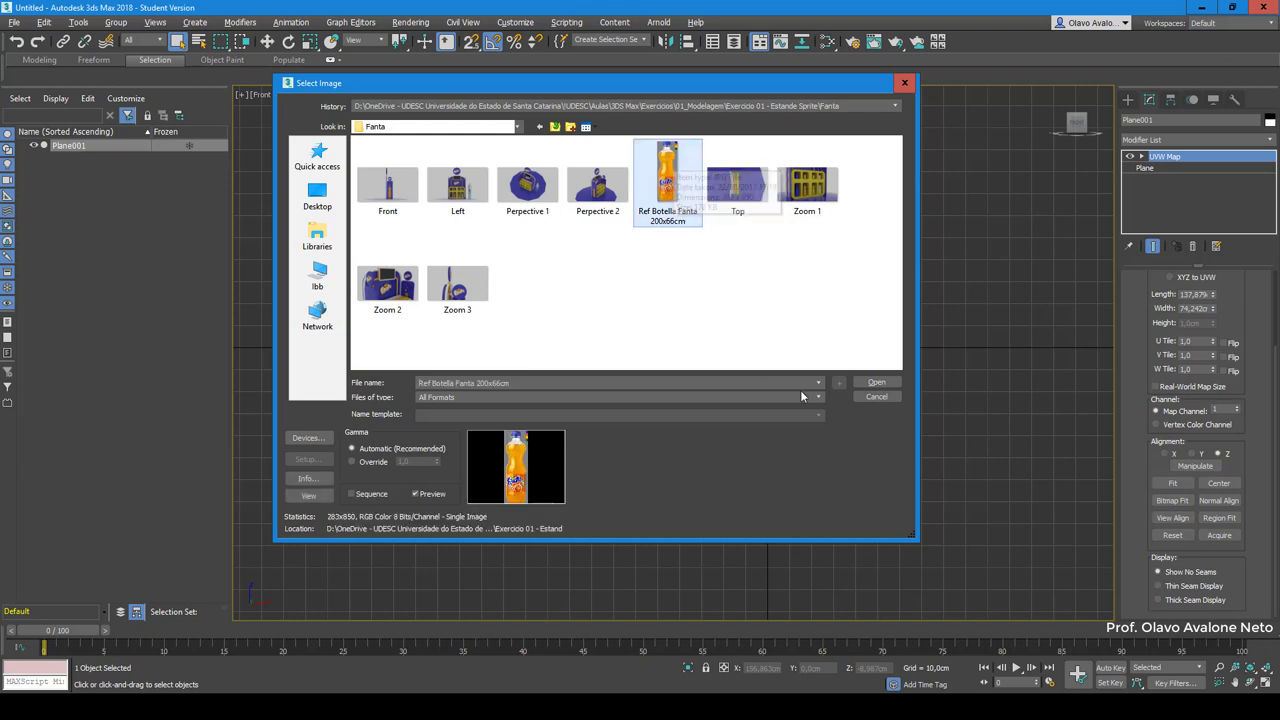
pyautogui.click(876, 382)
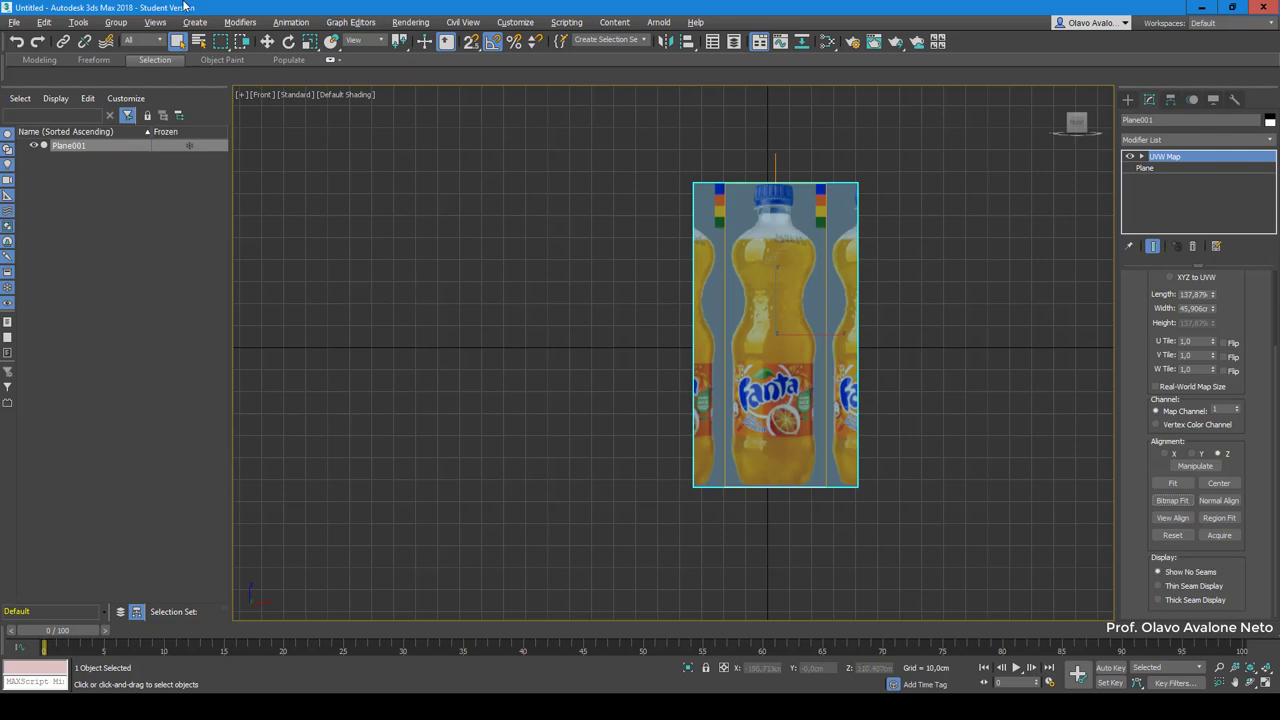
# Step: Save the scene as 2018.02.27_Aula 02.max and centre the plane in the Front view
pyautogui.click(14, 22)
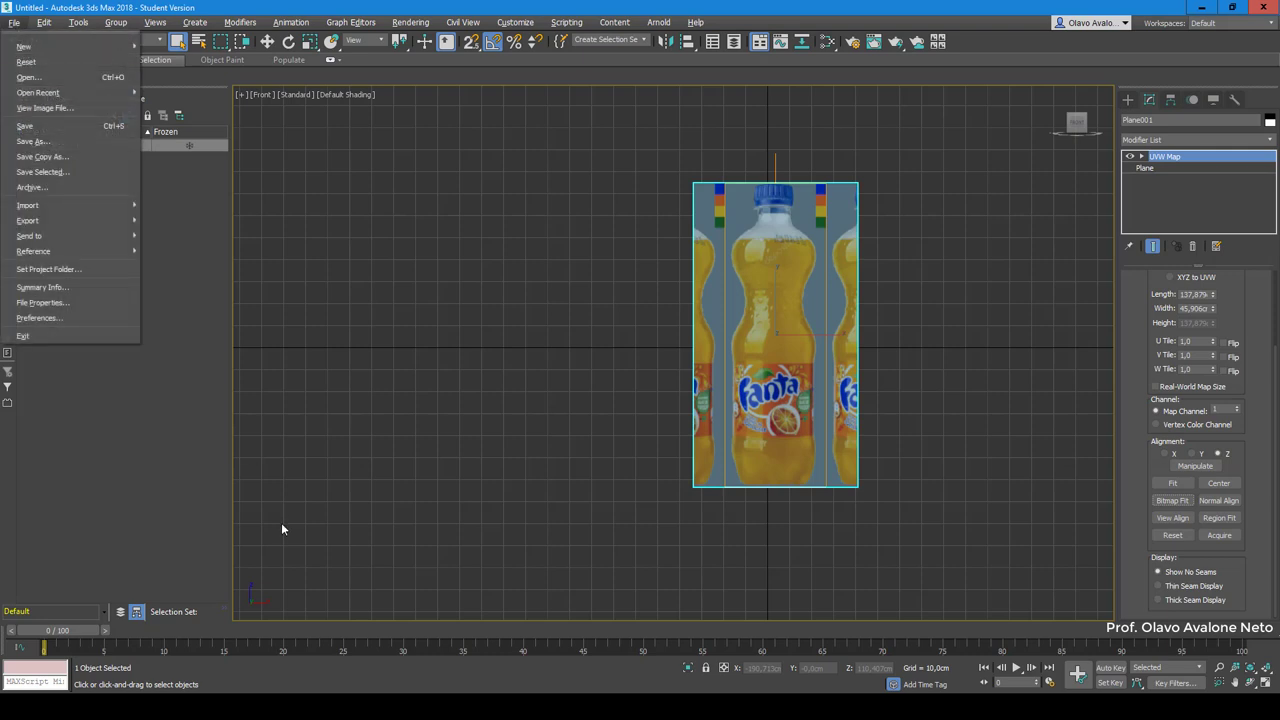
pyautogui.click(71, 157)
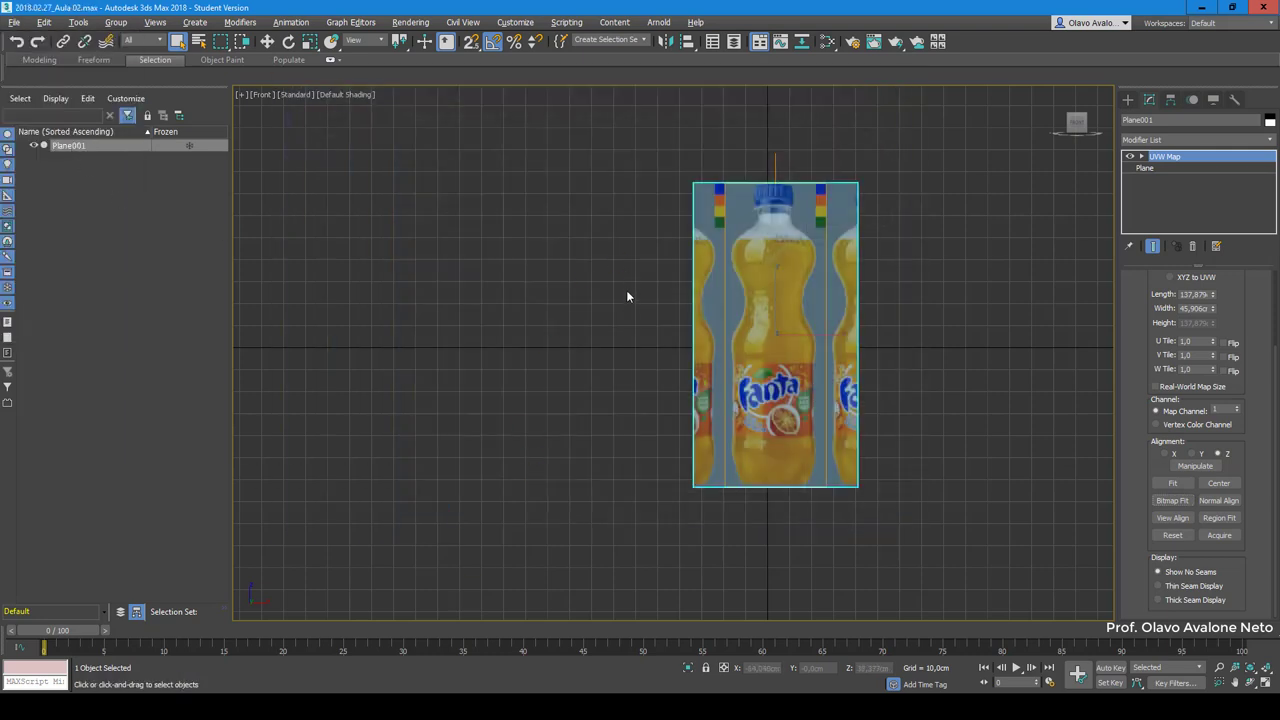
pyautogui.moveTo(627, 296); pyautogui.dragTo(480, 360, button='middle')
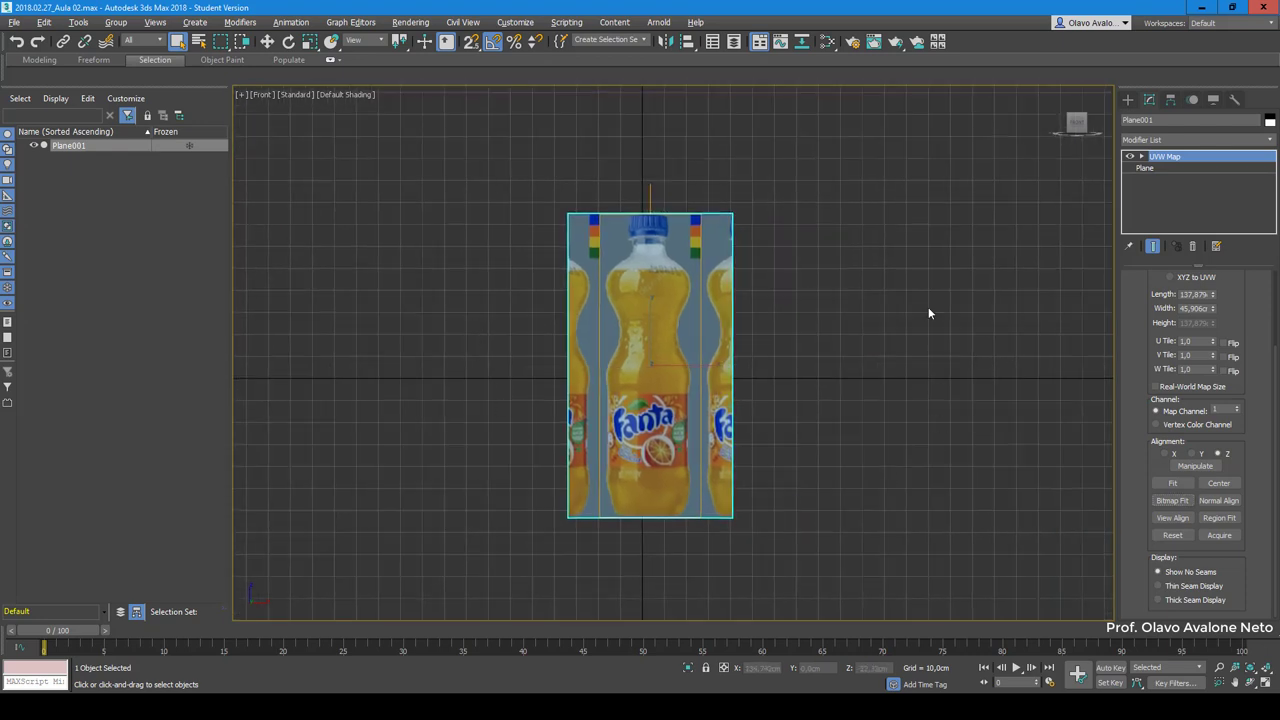
pyautogui.scroll(2, 646, 398)
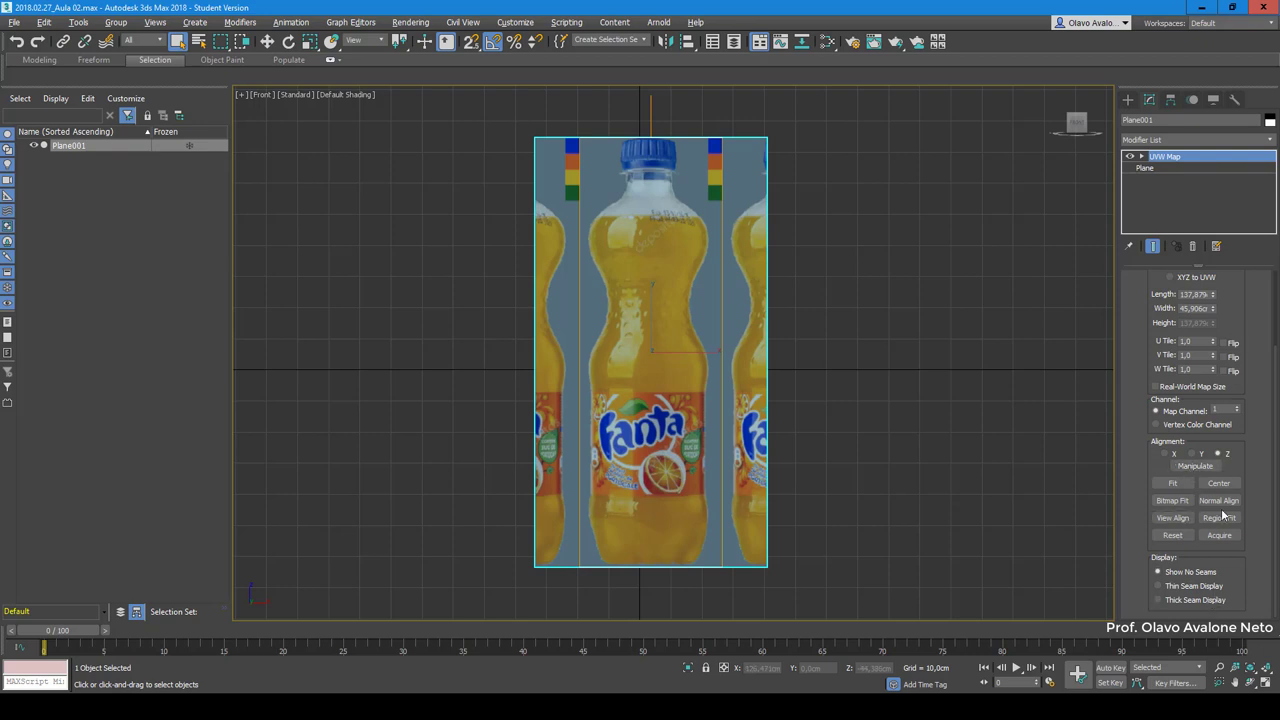
# Step: Try a narrower 40.397 mapping width, then undo back to the previous width
pyautogui.scroll(3, 1172, 356)
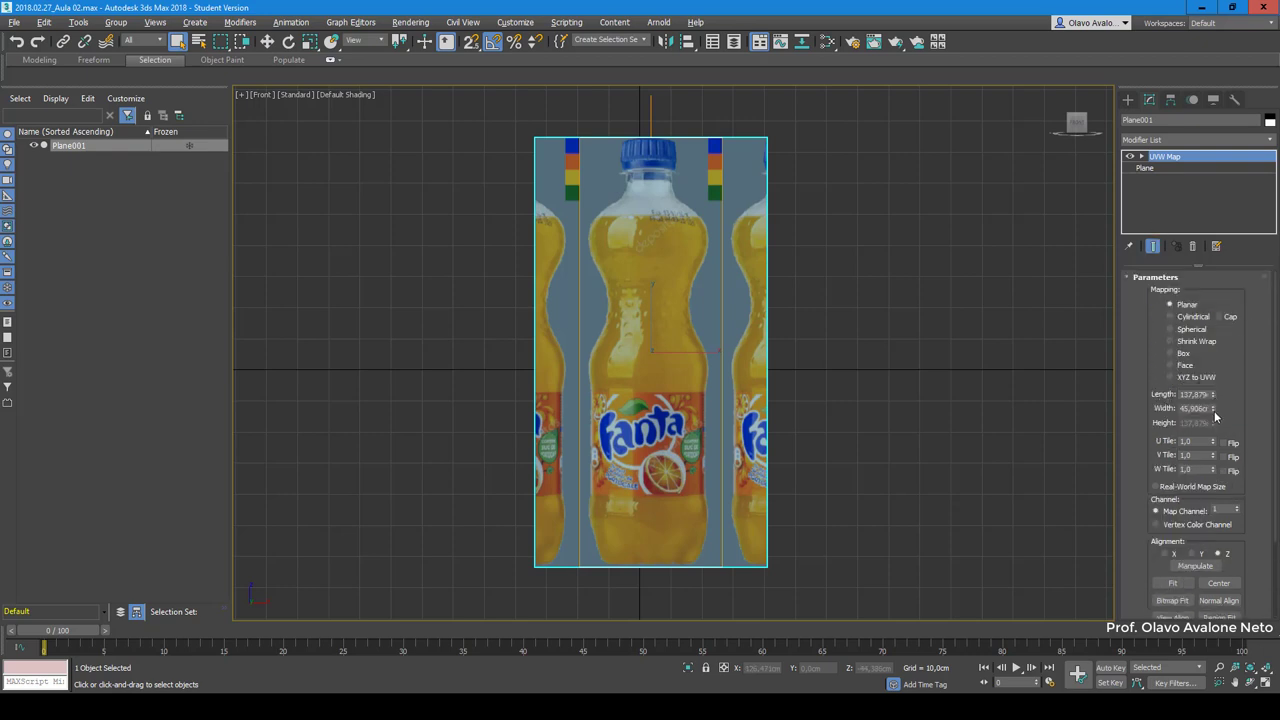
pyautogui.moveTo(1214, 411); pyautogui.dragTo(1216, 410)
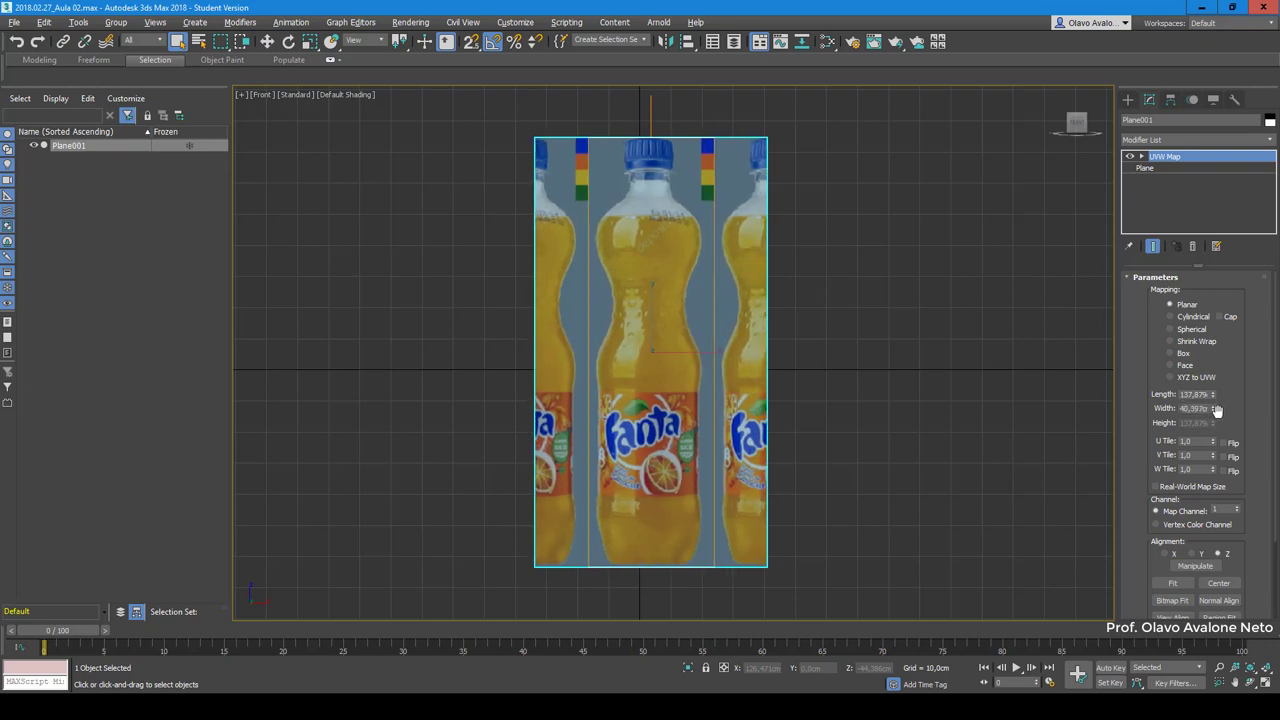
pyautogui.hotkey('ctrl', 'z')
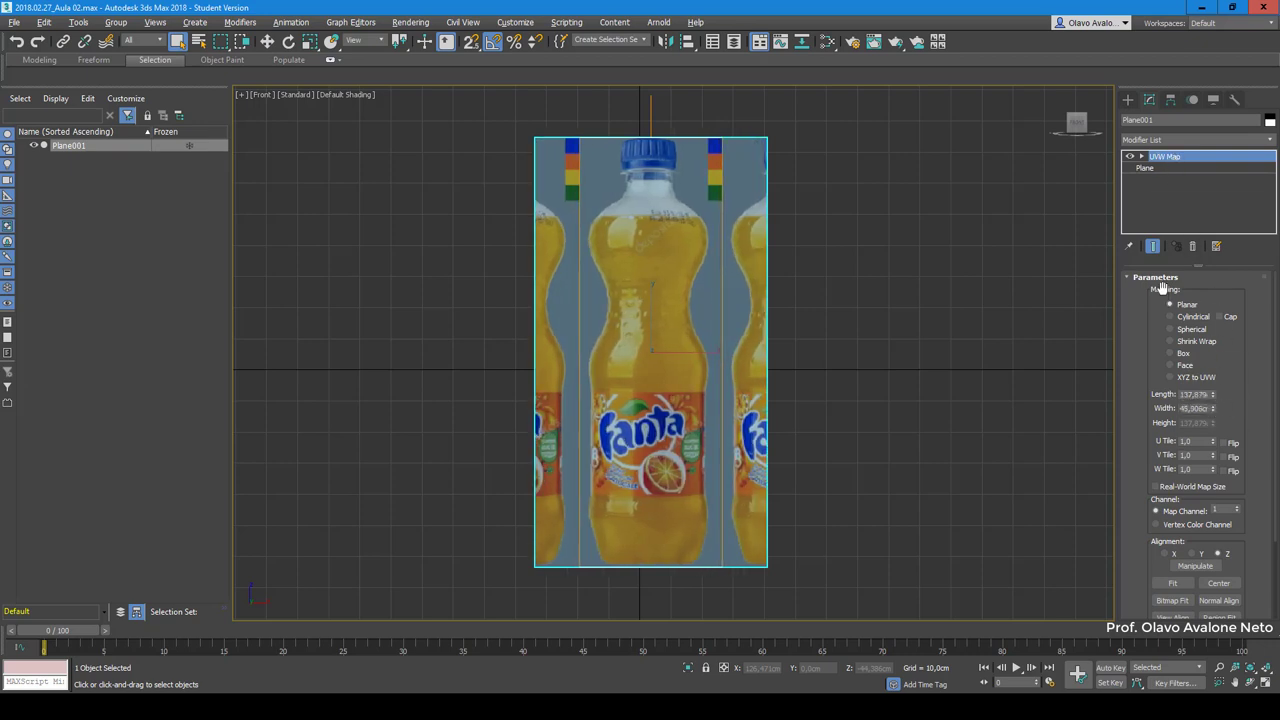
# Step: Narrow the plane itself to about 47.5 cm wide, undoing an accidental Length change
pyautogui.click(1145, 168)
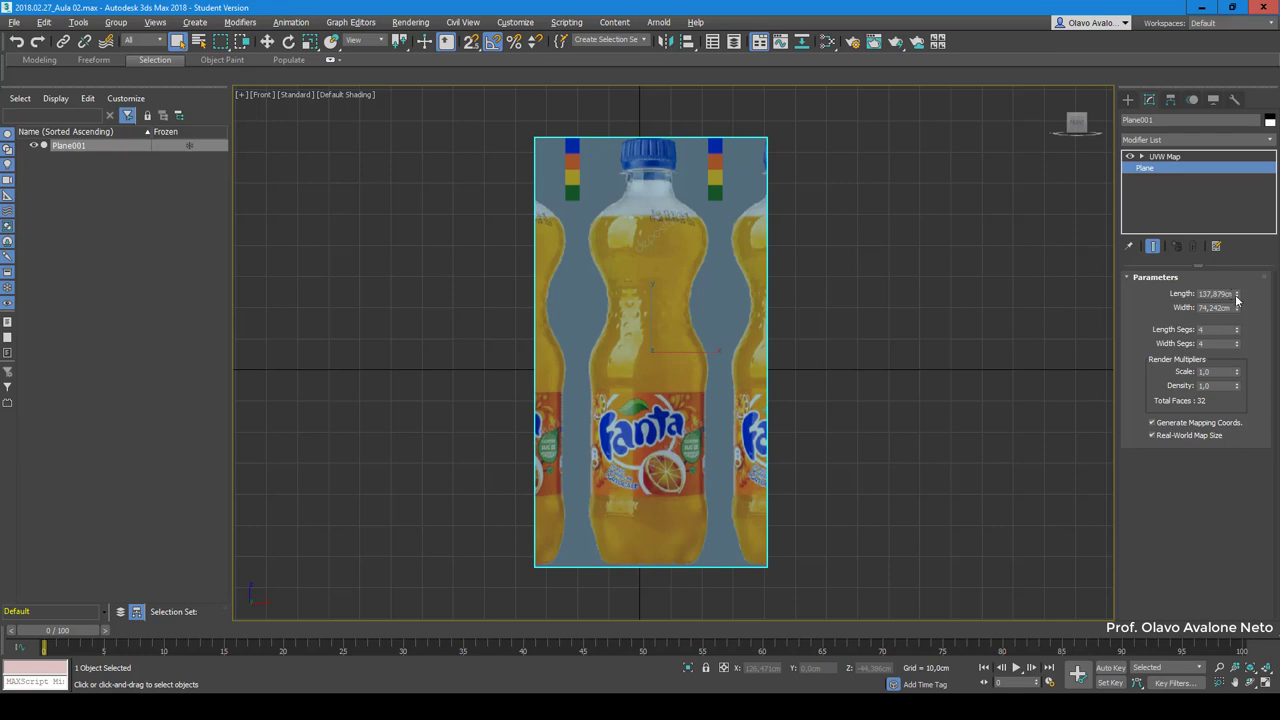
pyautogui.moveTo(1237, 307); pyautogui.dragTo(1240, 336)
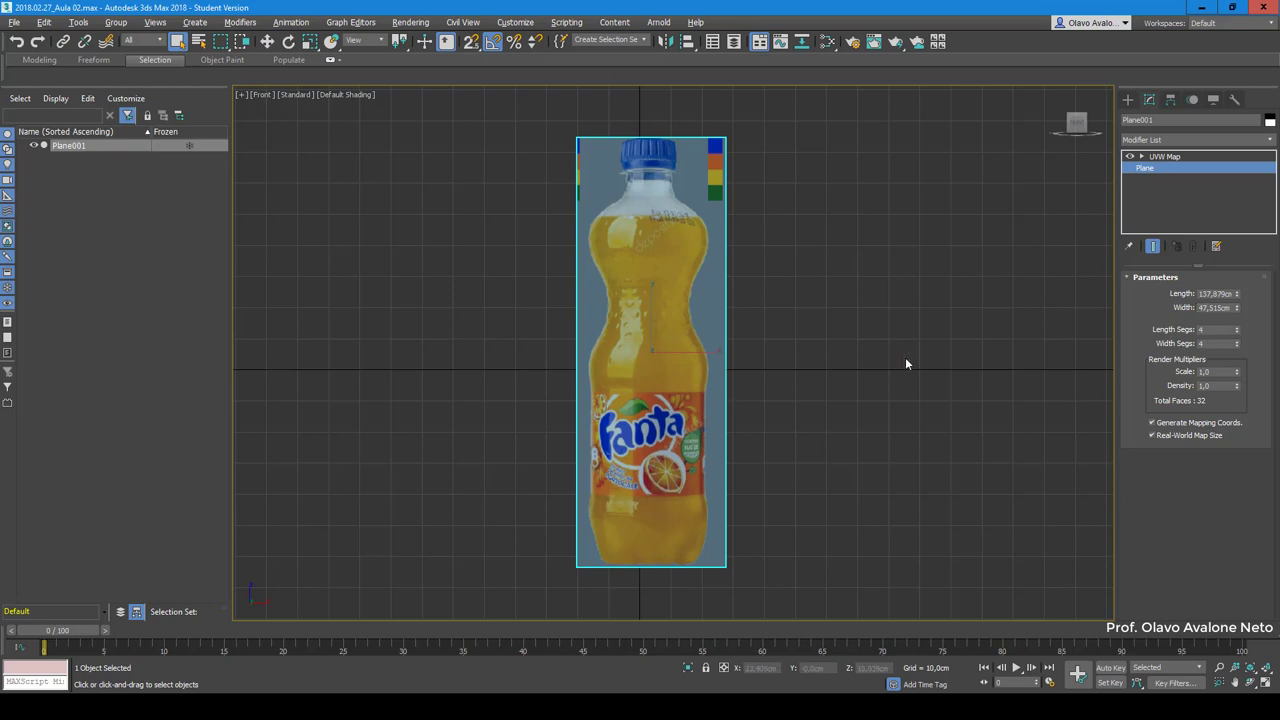
pyautogui.moveTo(1239, 297); pyautogui.dragTo(1240, 290)
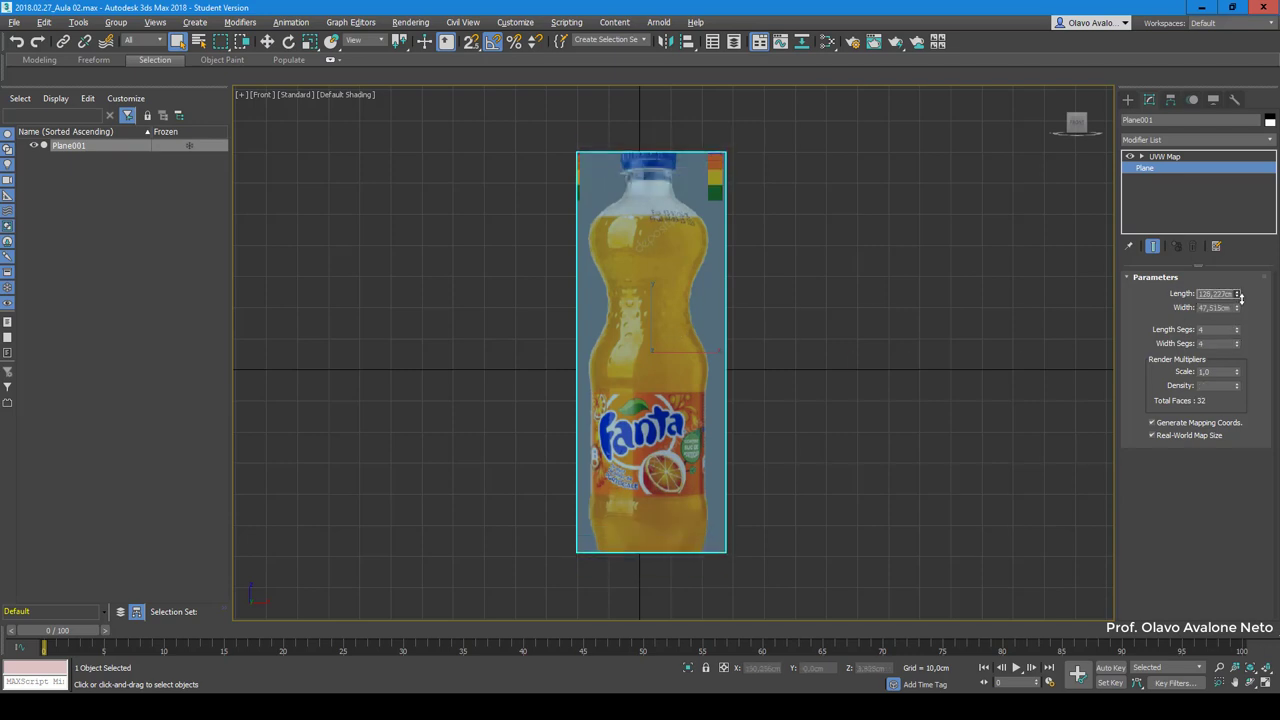
pyautogui.hotkey('ctrl', 'd')
pyautogui.click(612, 280)
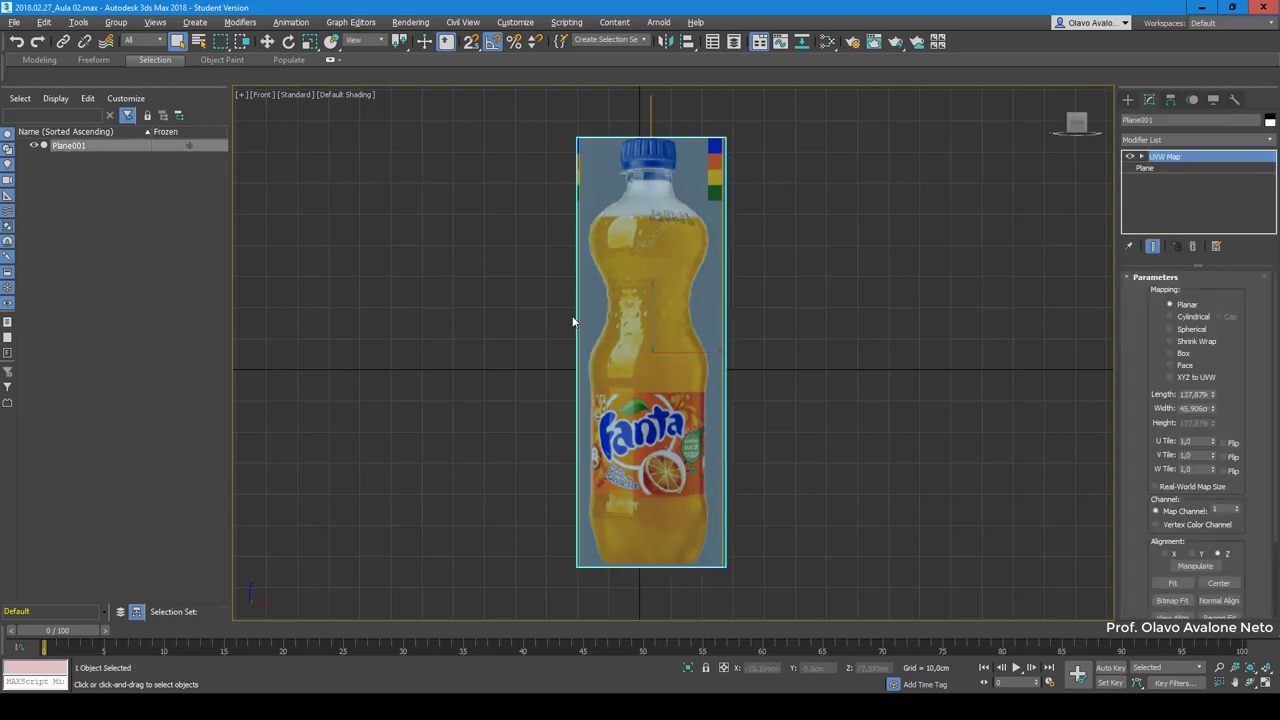
pyautogui.click(1165, 168)
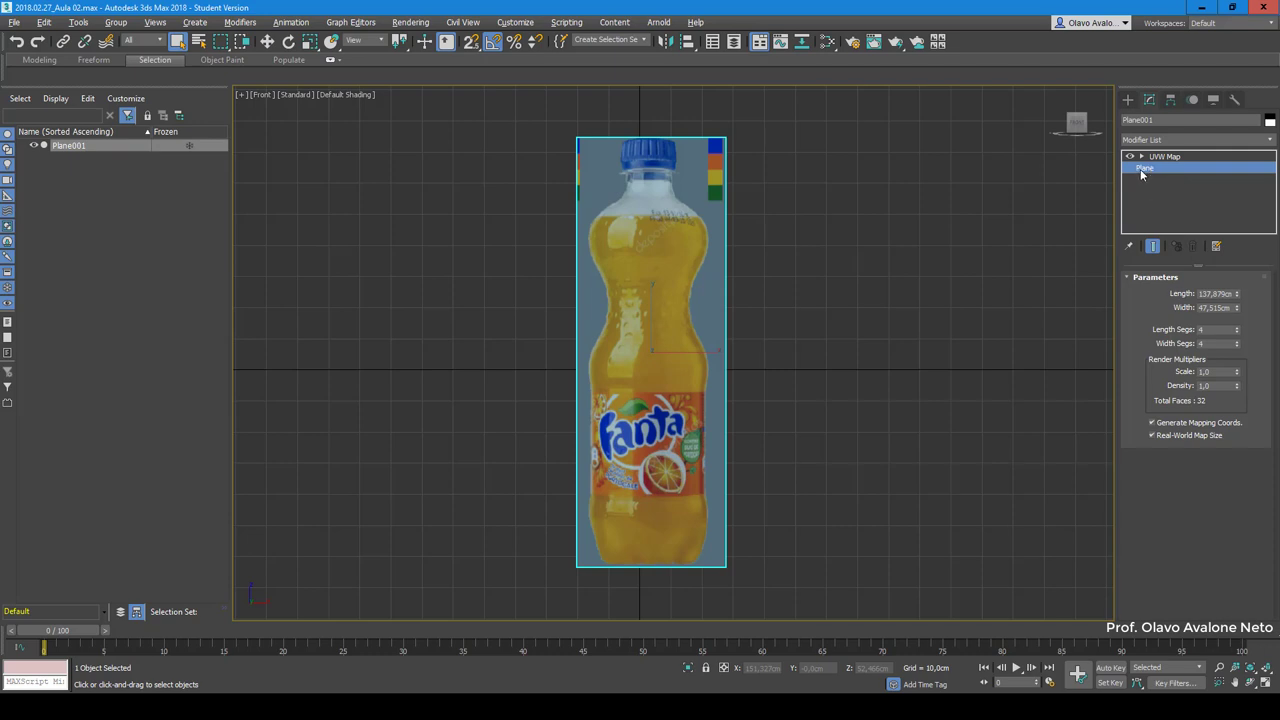
# Step: Widen the plane to about 75 cm so neighbouring bottle tiles appear at the sides
pyautogui.click(1141, 170)
pyautogui.moveTo(1238, 308)
pyautogui.mouseDown()
pyautogui.moveTo(1228, 145)
pyautogui.moveTo(1243, 247)
pyautogui.moveTo(1231, 373)
pyautogui.mouseUp()
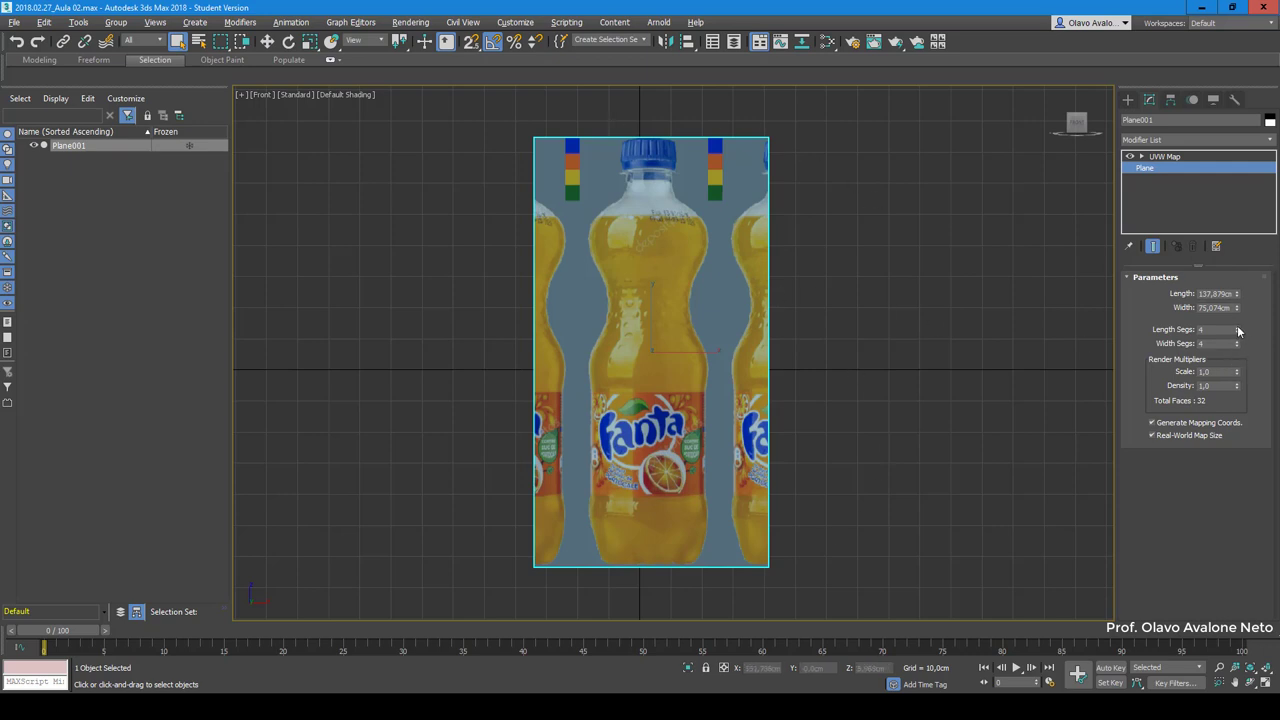
pyautogui.moveTo(1238, 333); pyautogui.dragTo(1238, 332)
pyautogui.click(1189, 156)
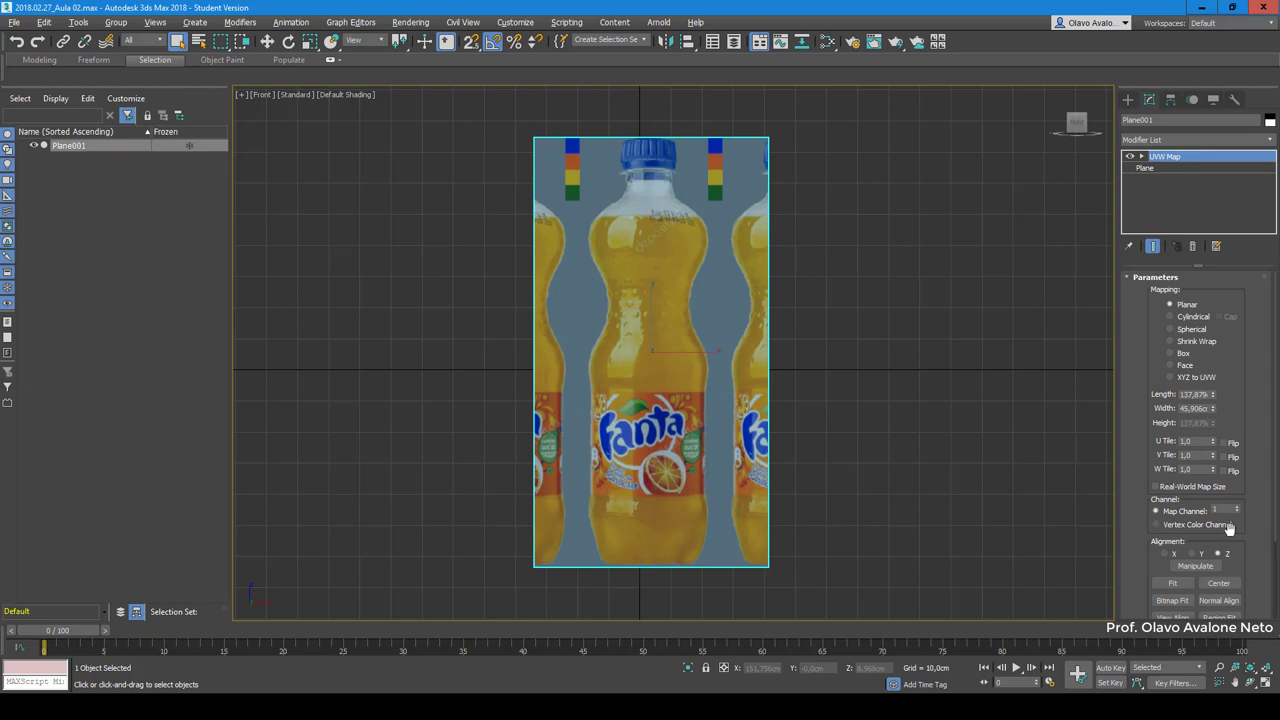
pyautogui.scroll(-3, 1254, 450)
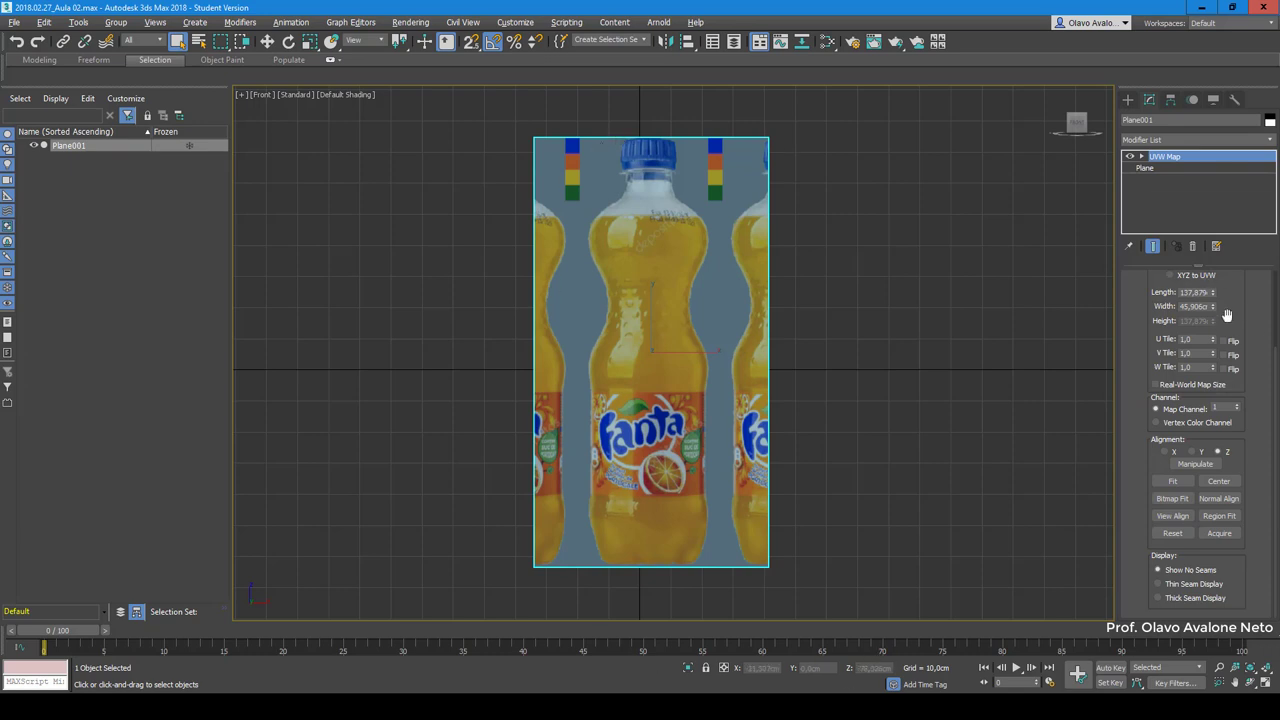
pyautogui.moveTo(1228, 316); pyautogui.dragTo(1236, 394)
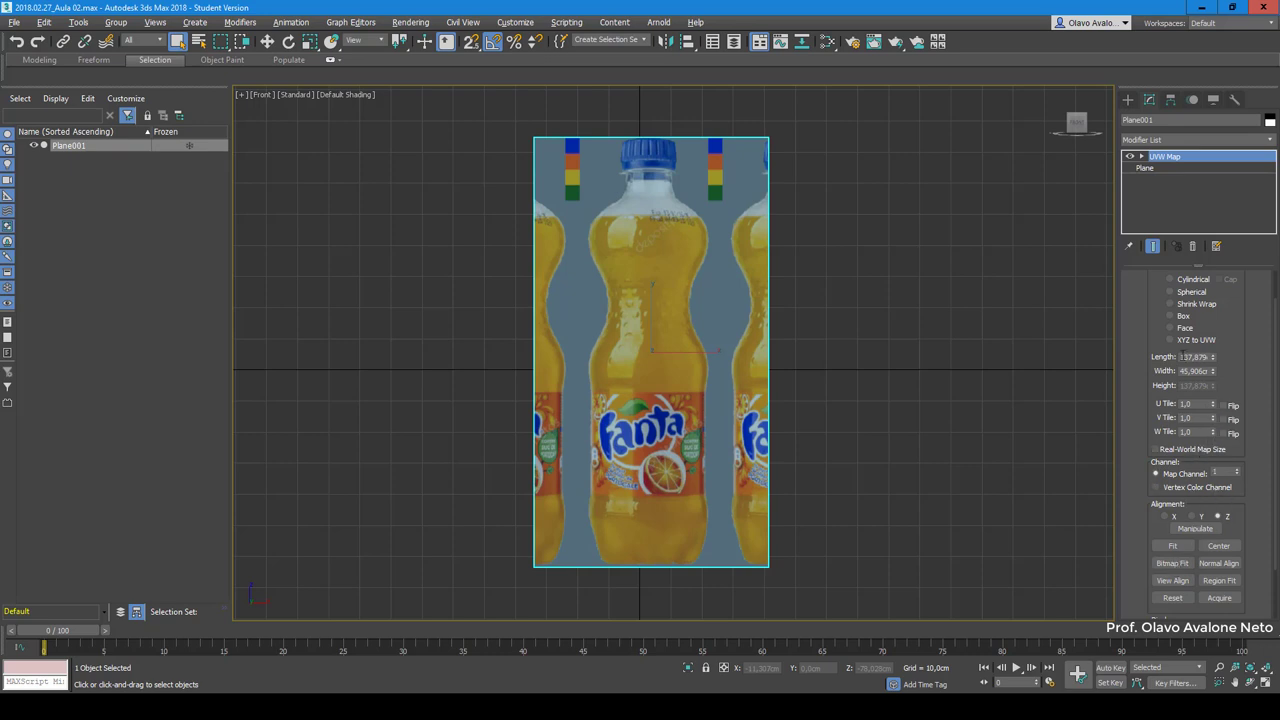
# Step: Try a wider UVW Map width, undo back to 45.906 cm, and return to the Plane parameters
pyautogui.moveTo(1213, 372); pyautogui.dragTo(1217, 312)
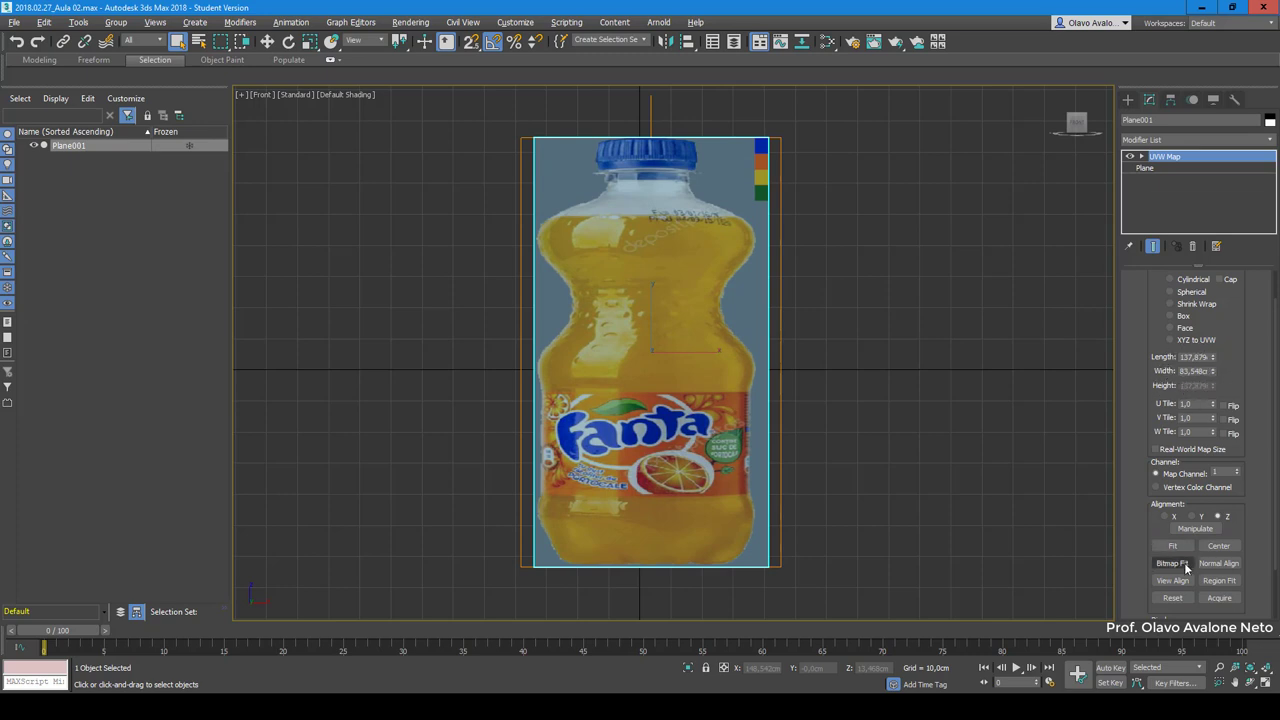
pyautogui.hotkey('ctrl', 'z')
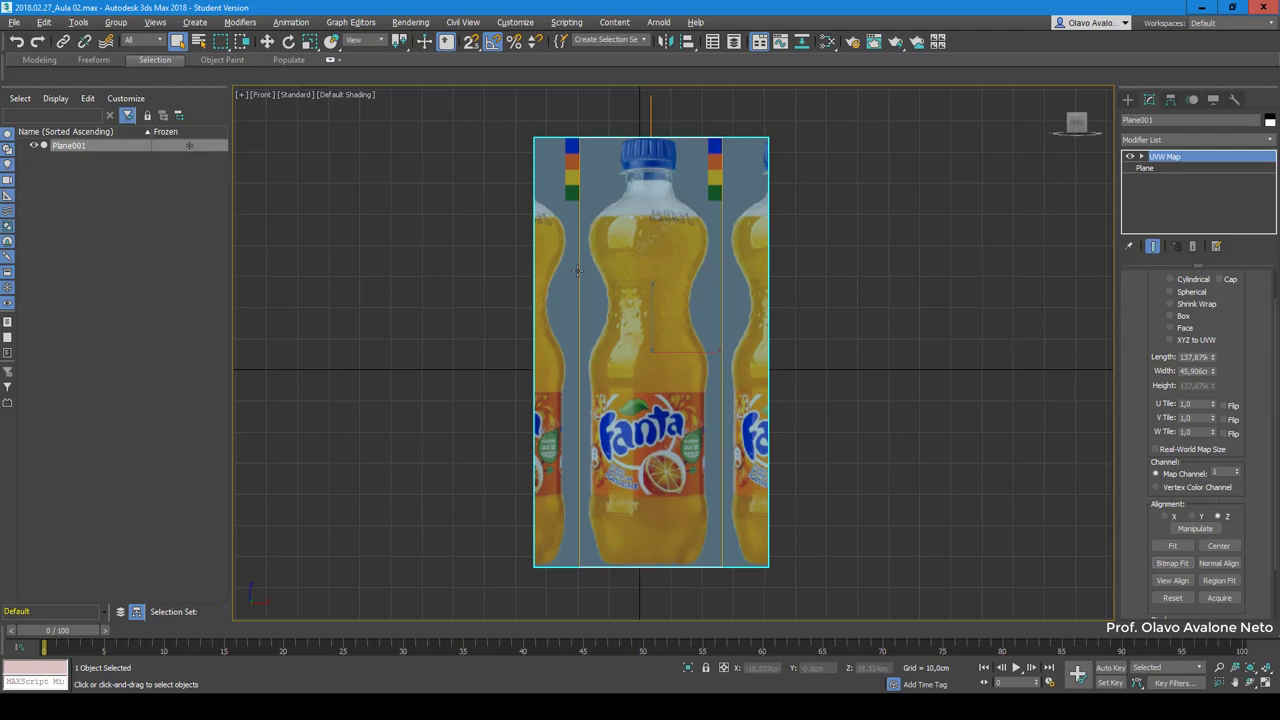
pyautogui.click(1143, 168)
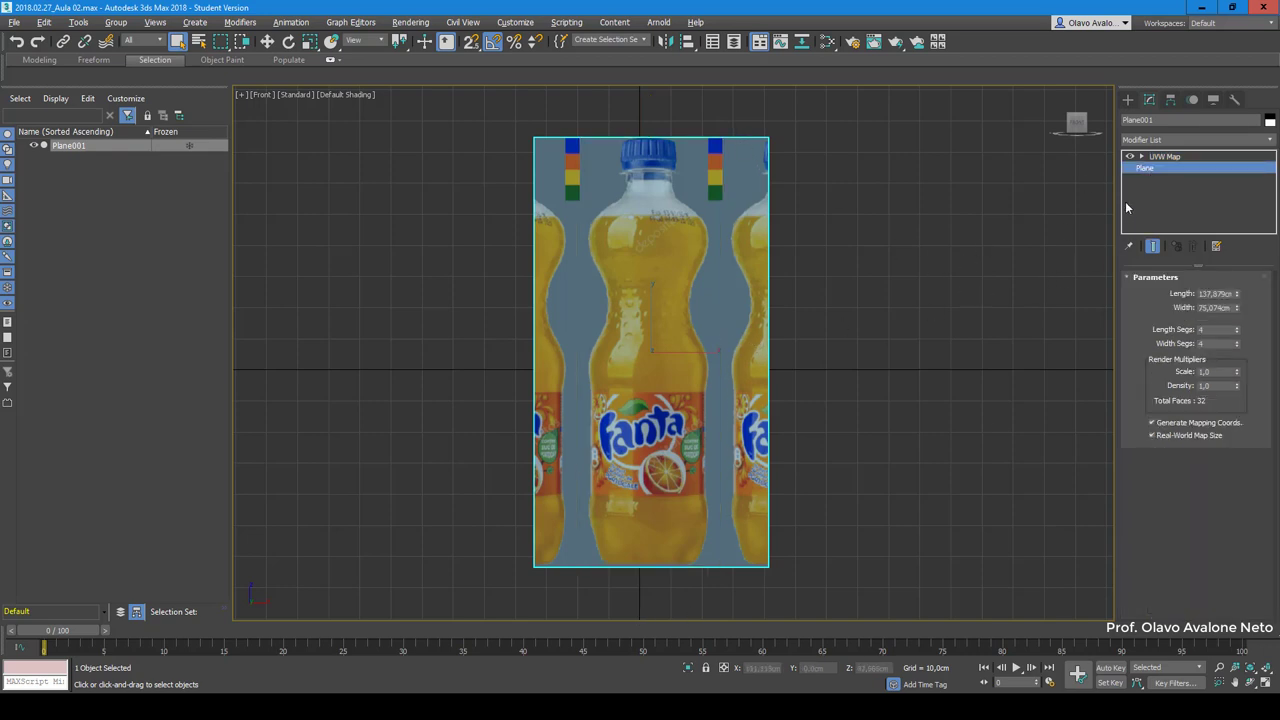
# Step: Narrow the plane Width to about 44.3 cm to frame one whole bottle, then reselect Plane001
pyautogui.click(1146, 172)
pyautogui.moveTo(1237, 313); pyautogui.dragTo(1230, 338)
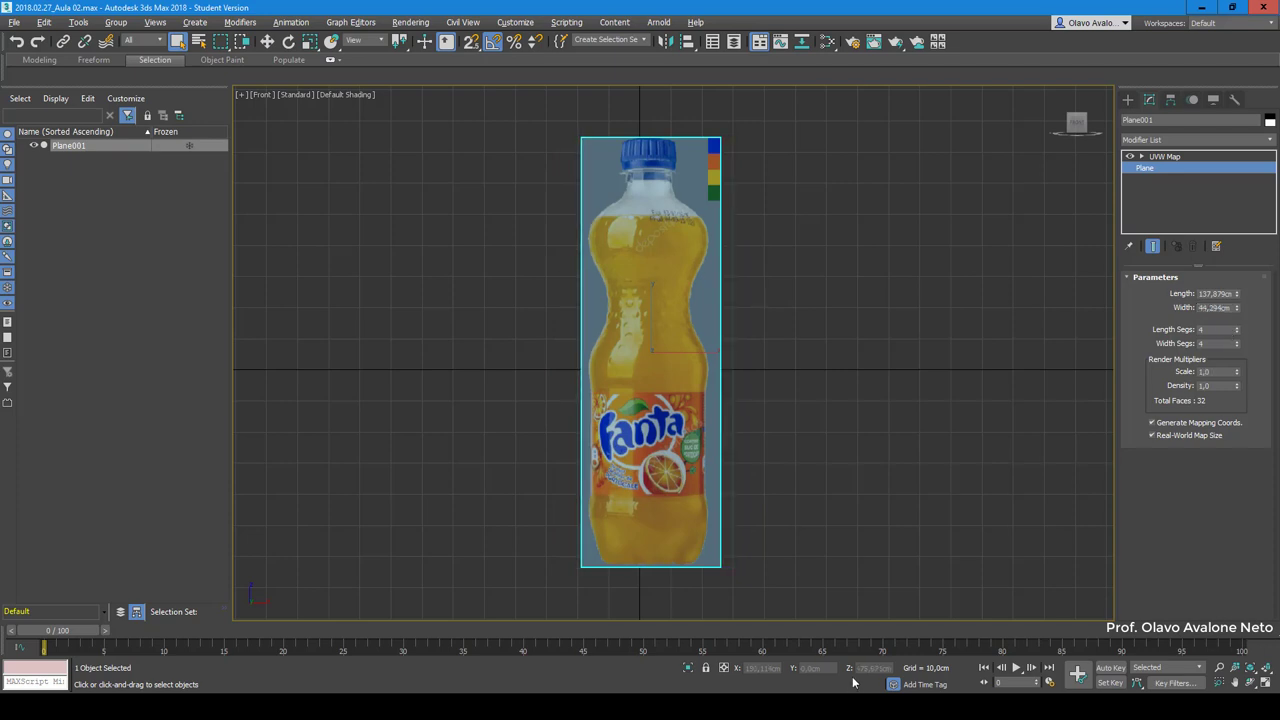
pyautogui.click(900, 529)
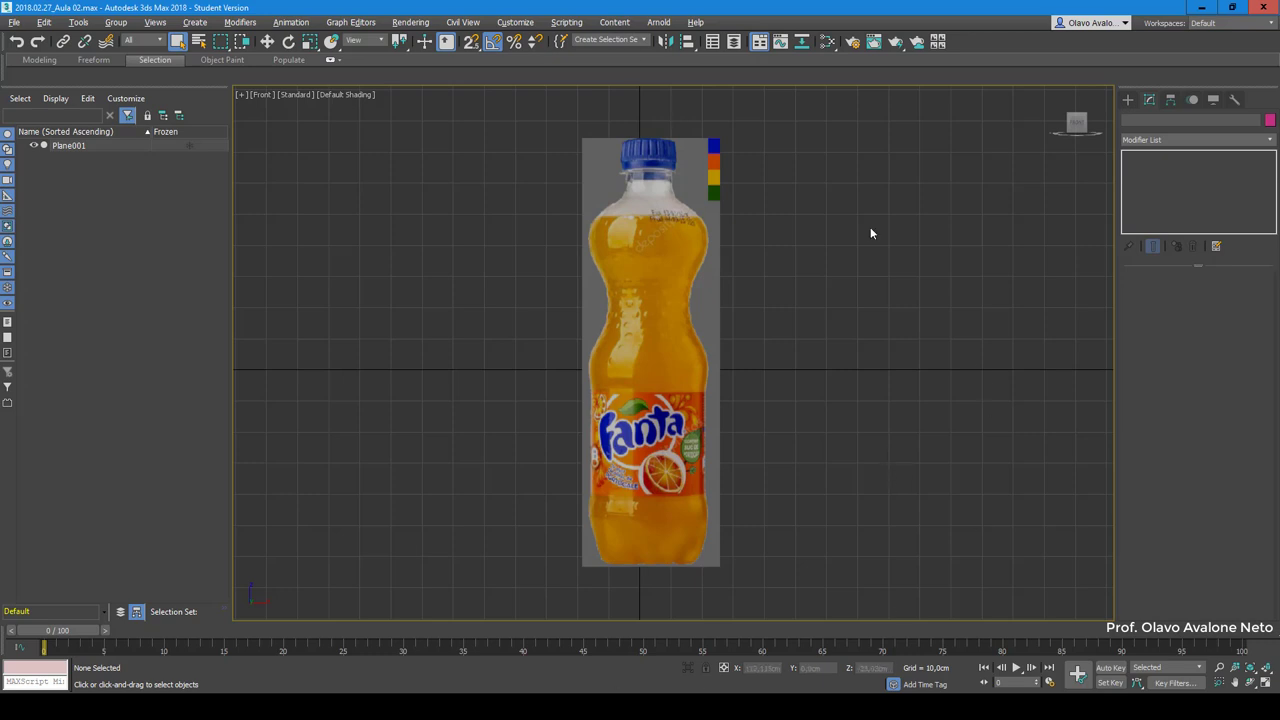
pyautogui.click(114, 145)
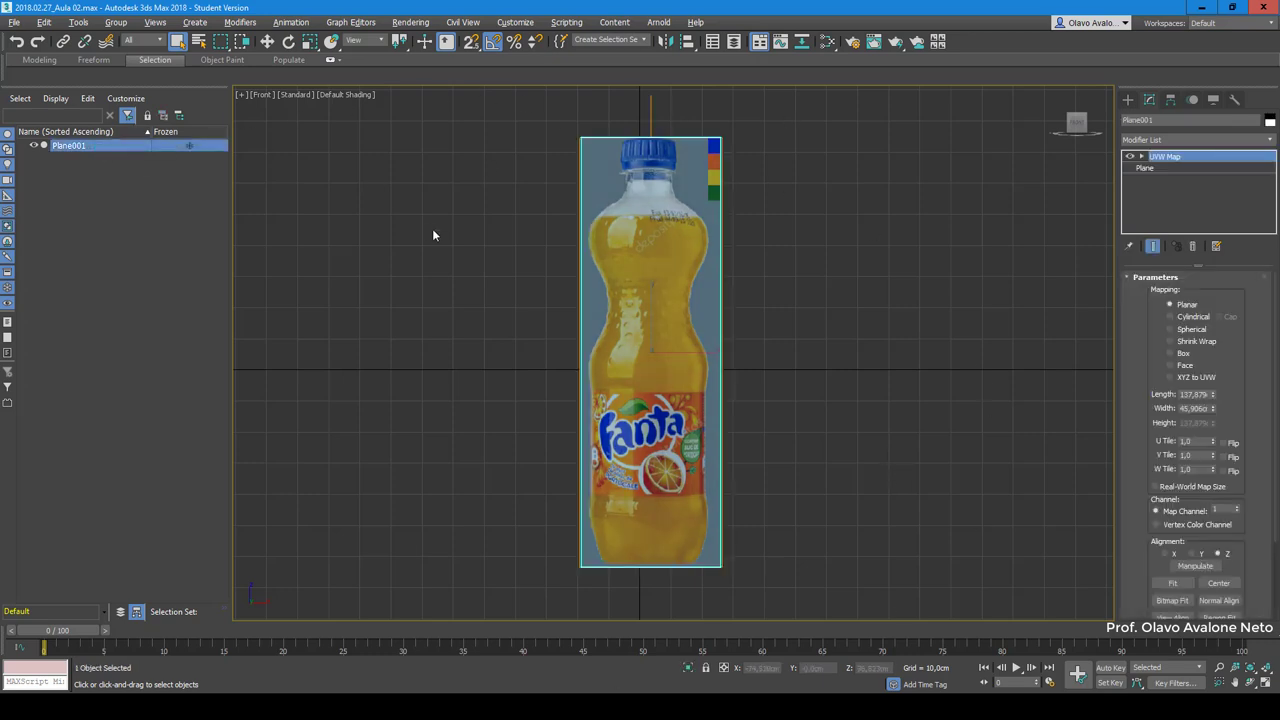
pyautogui.scroll(5, 638, 129)
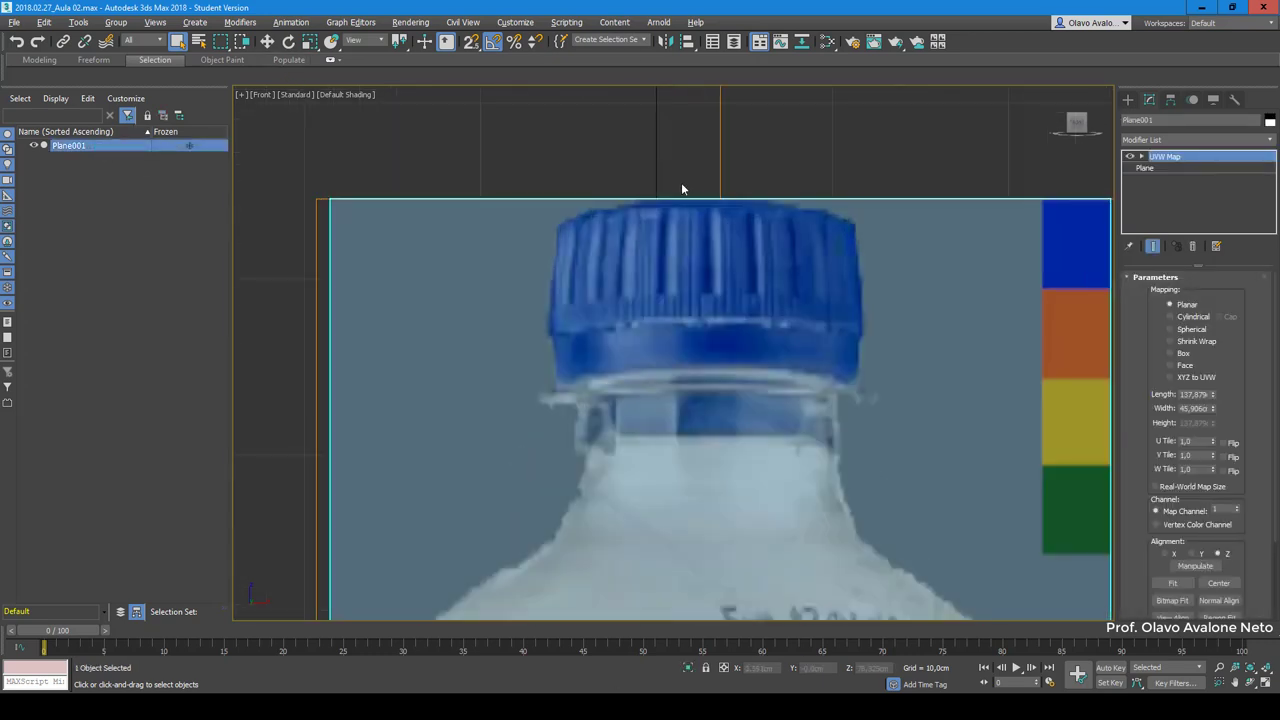
pyautogui.scroll(3, 681, 186)
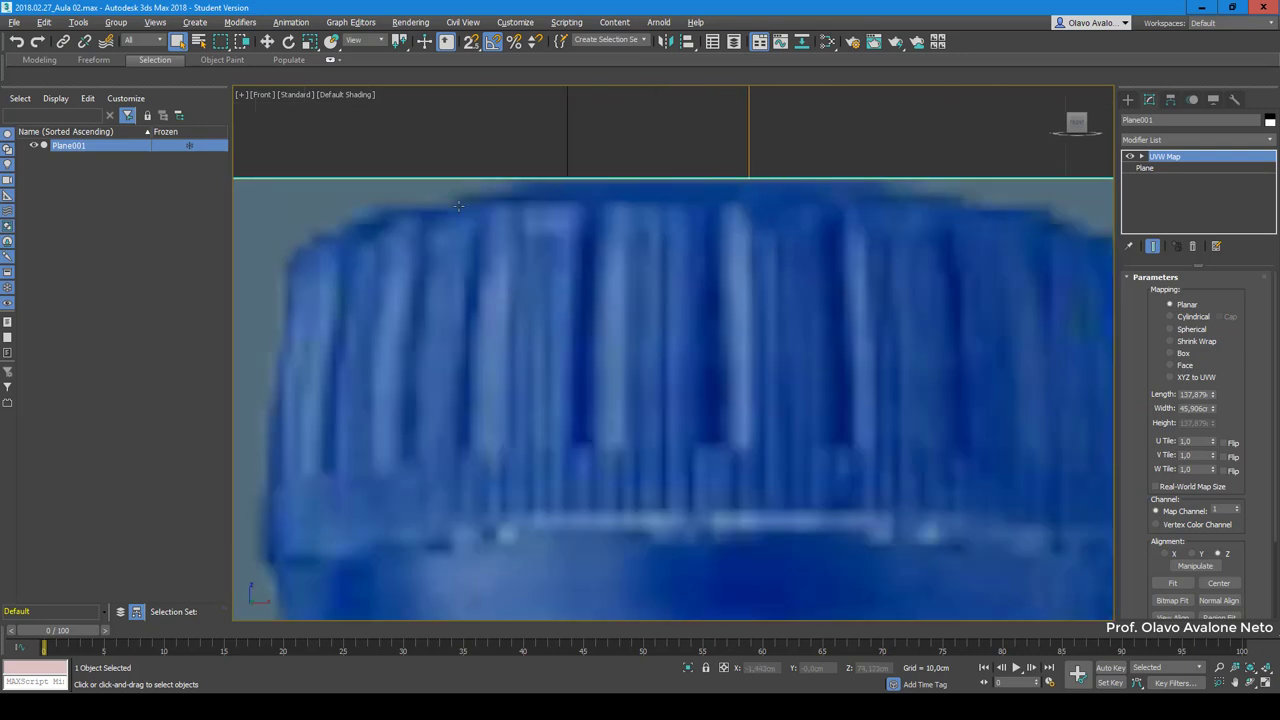
pyautogui.scroll(-8, 456, 215)
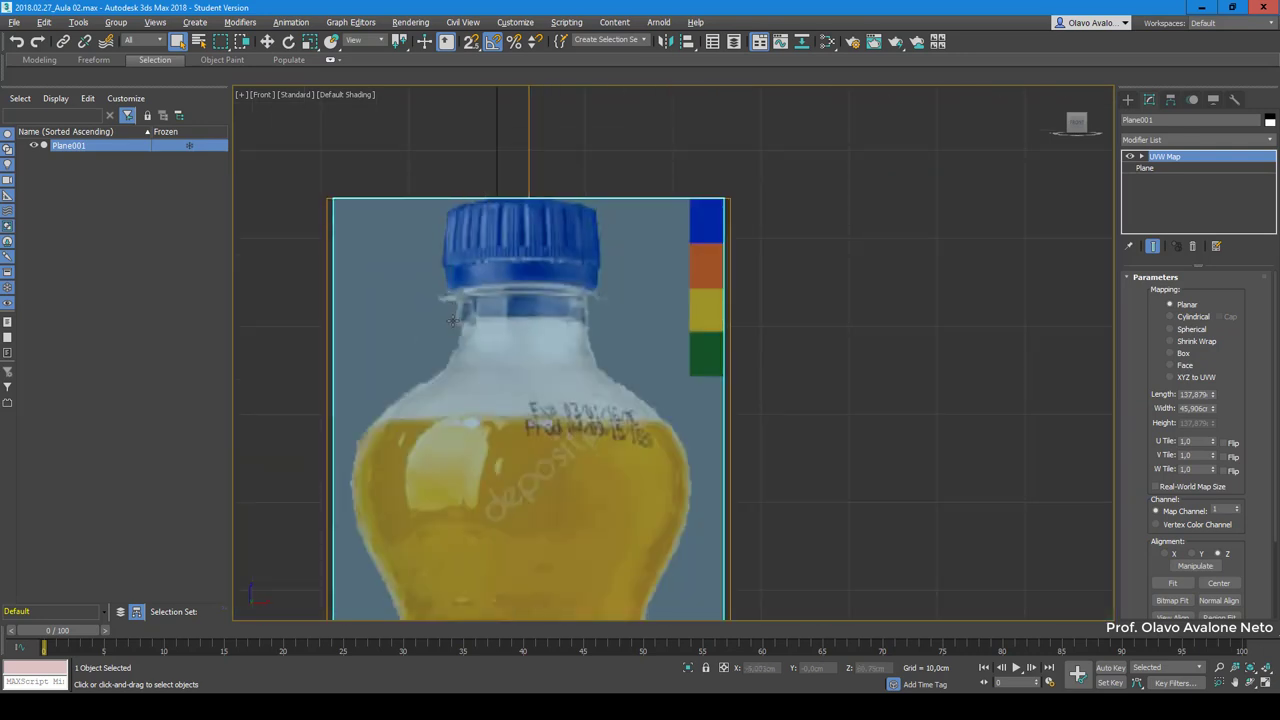
pyautogui.scroll(-5, 452, 320)
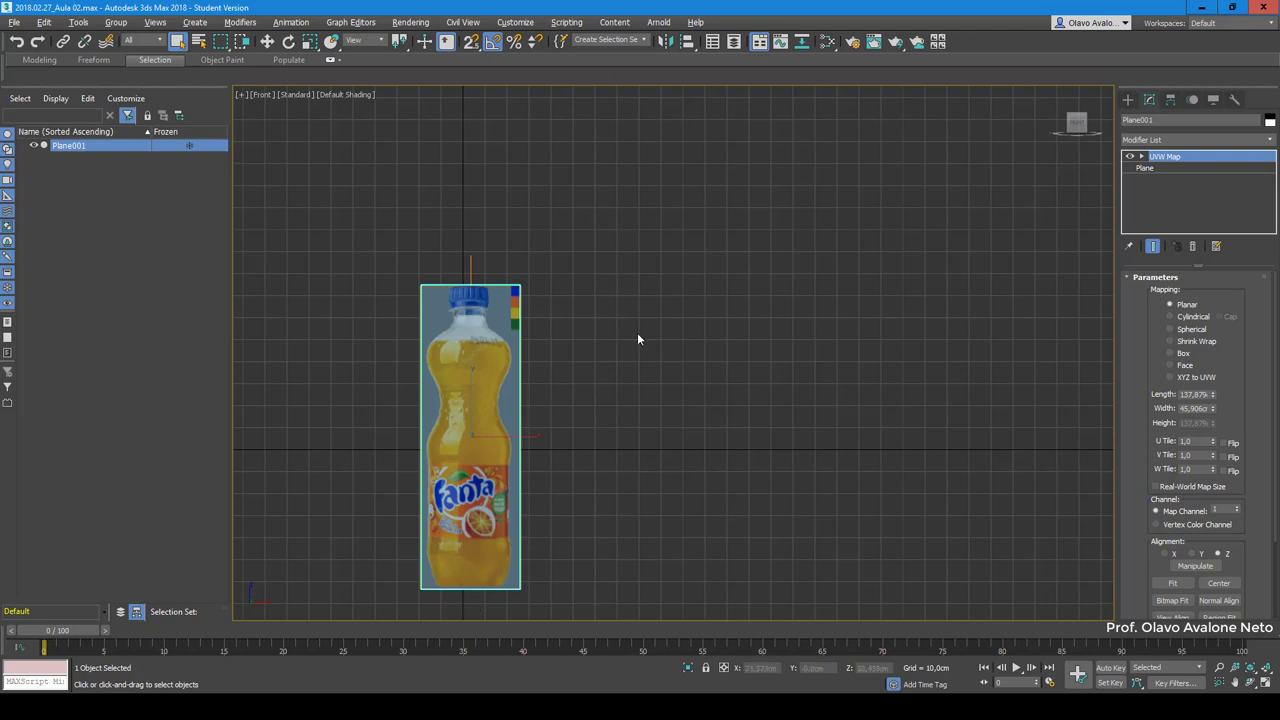
pyautogui.click(613, 250)
pyautogui.click(451, 324)
# Step: Move the bottle reference plane to the right with the Move tool
pyautogui.click(268, 42)
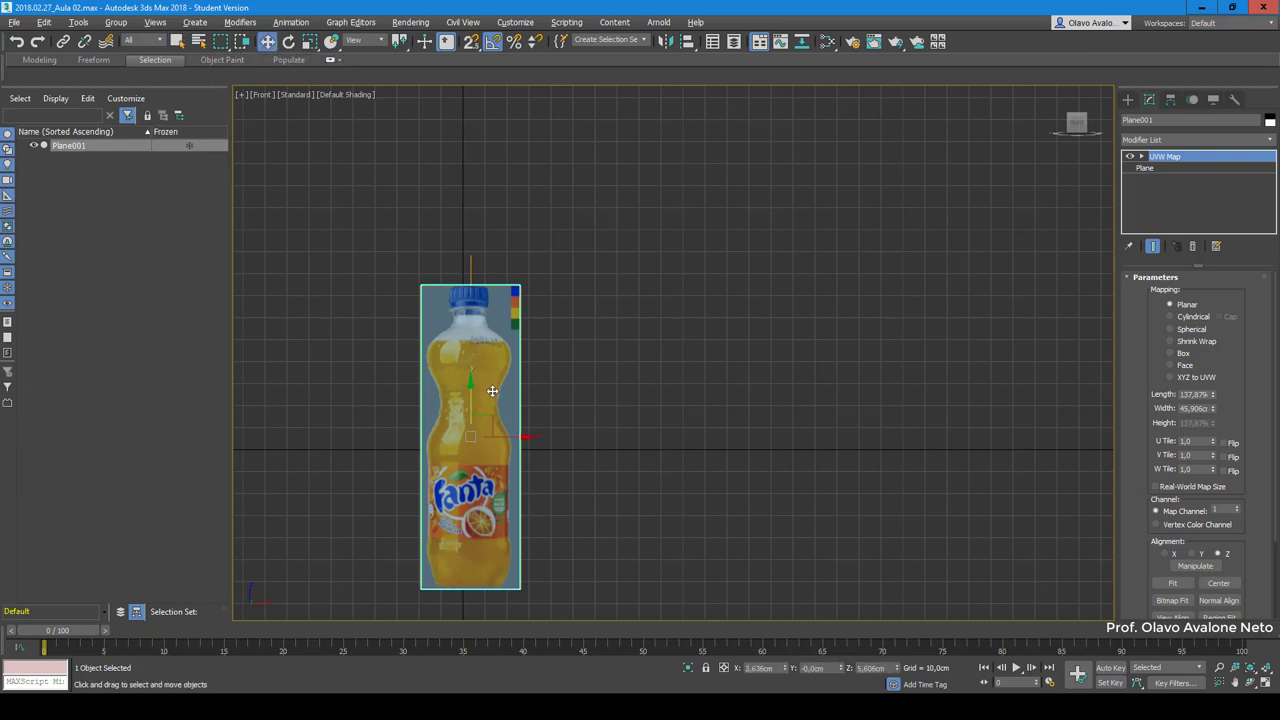
pyautogui.scroll(4, 441, 479)
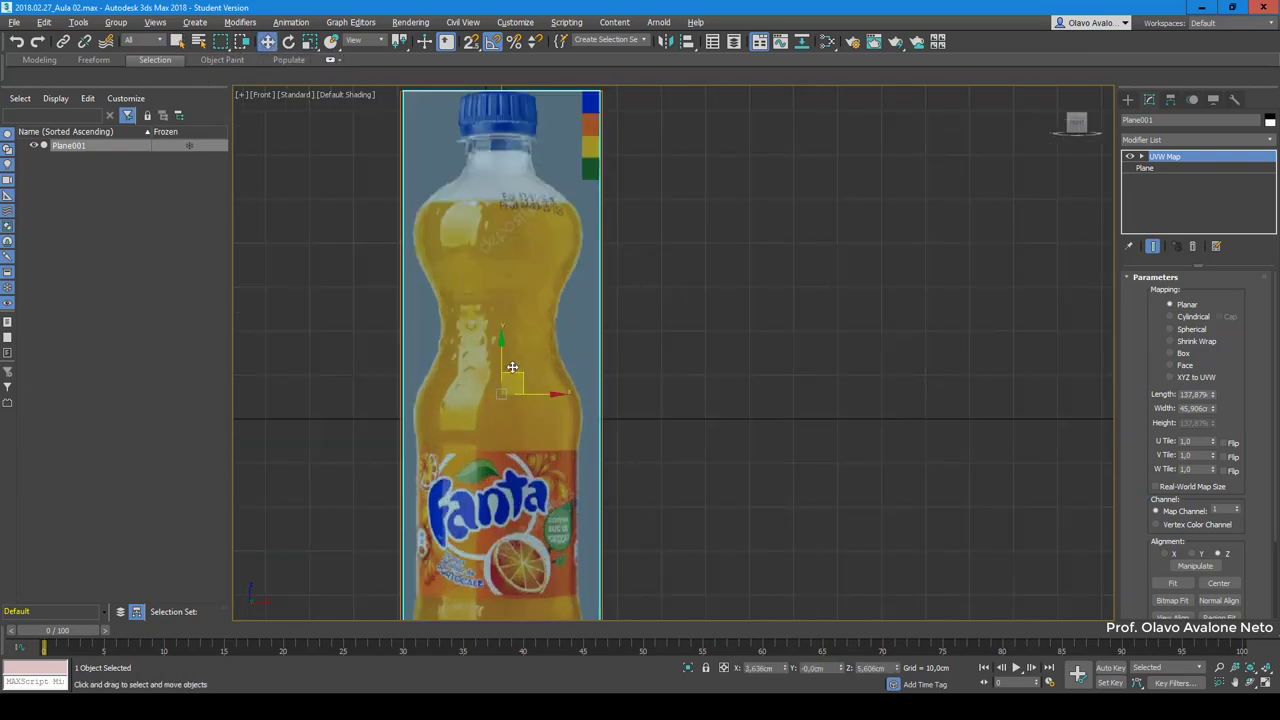
pyautogui.scroll(-3, 723, 305)
pyautogui.moveTo(628, 368); pyautogui.dragTo(657, 360)
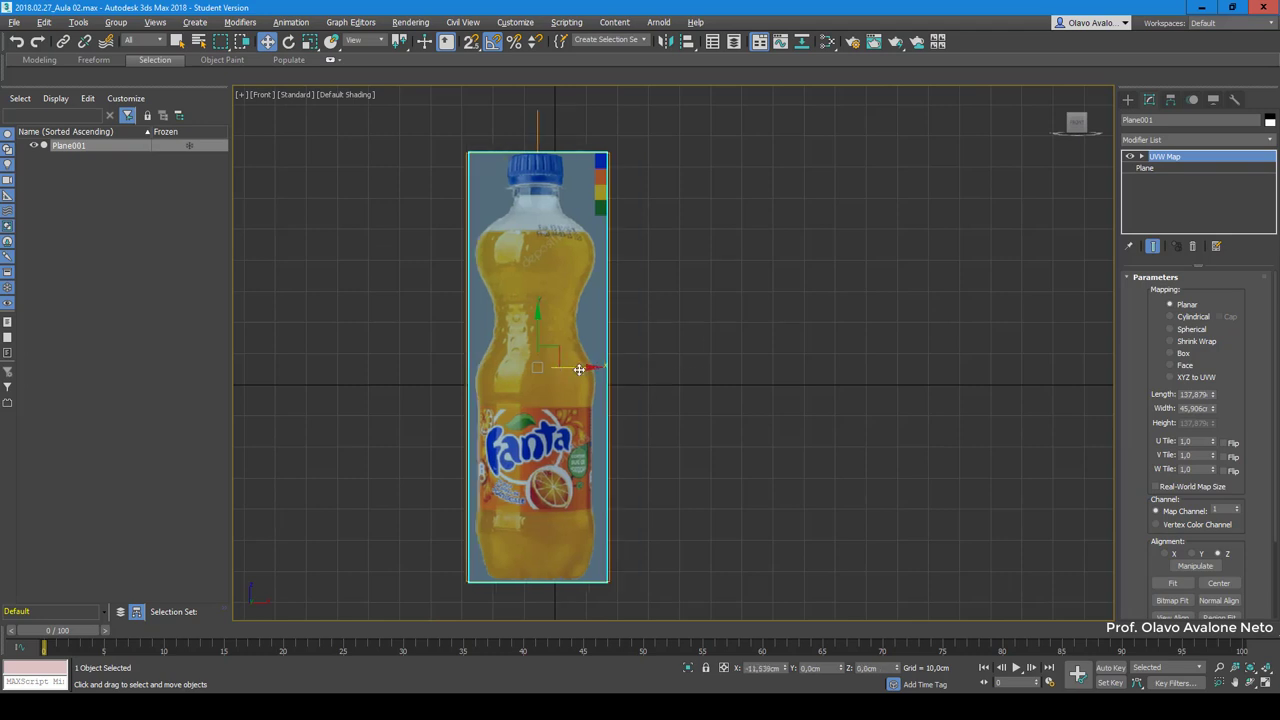
pyautogui.moveTo(574, 310); pyautogui.dragTo(585, 328)
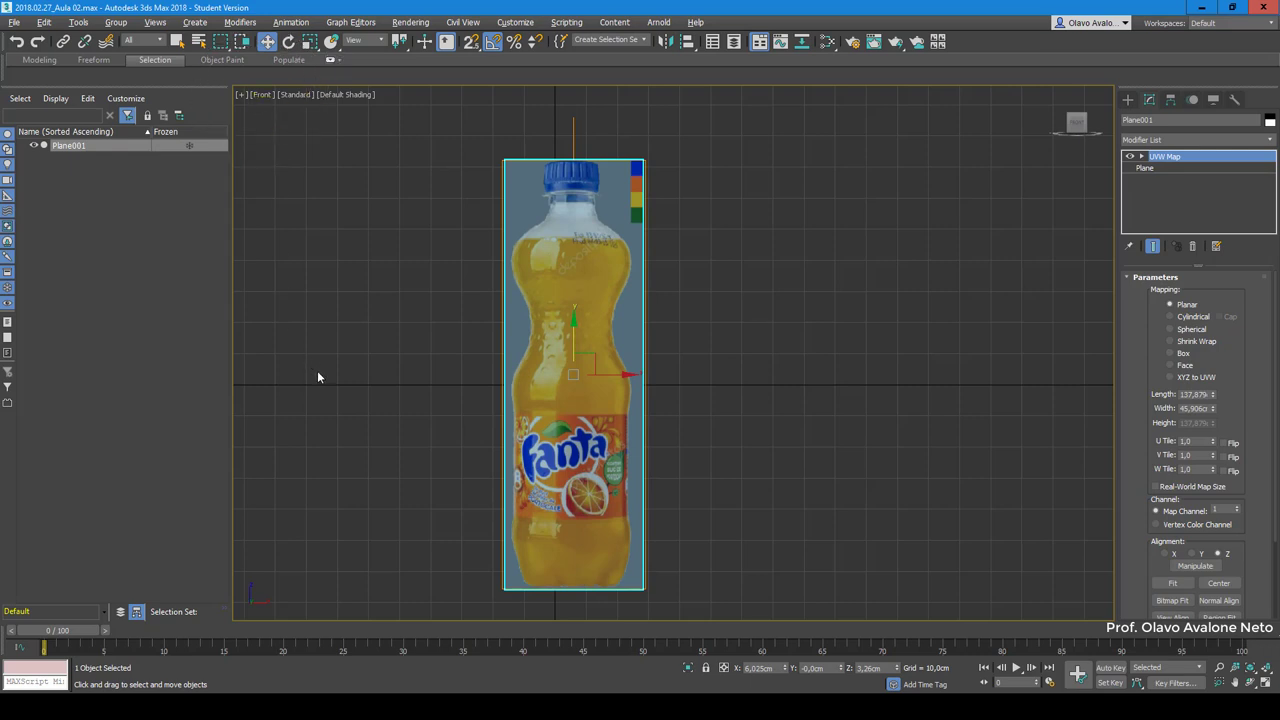
# Step: Reselect the plane from the Perspective view and maximize the Front view again
pyautogui.hotkey('alt', 'w')
pyautogui.click(947, 395)
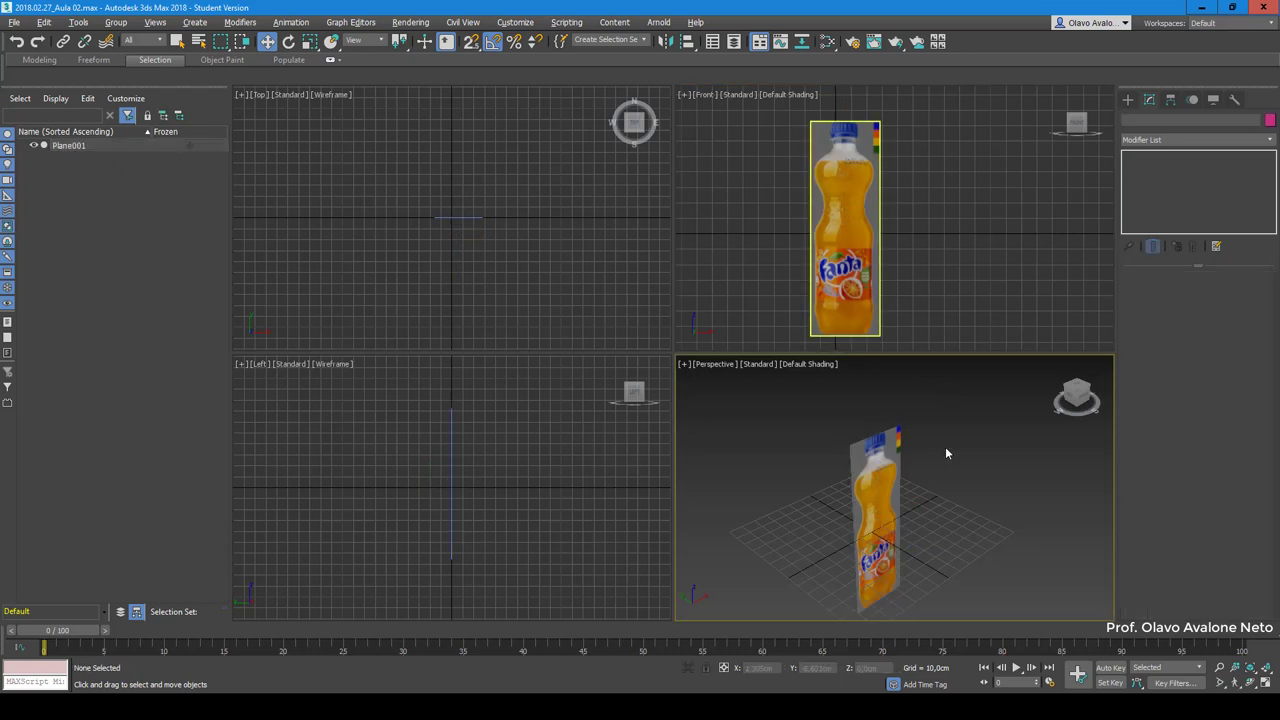
pyautogui.click(875, 476)
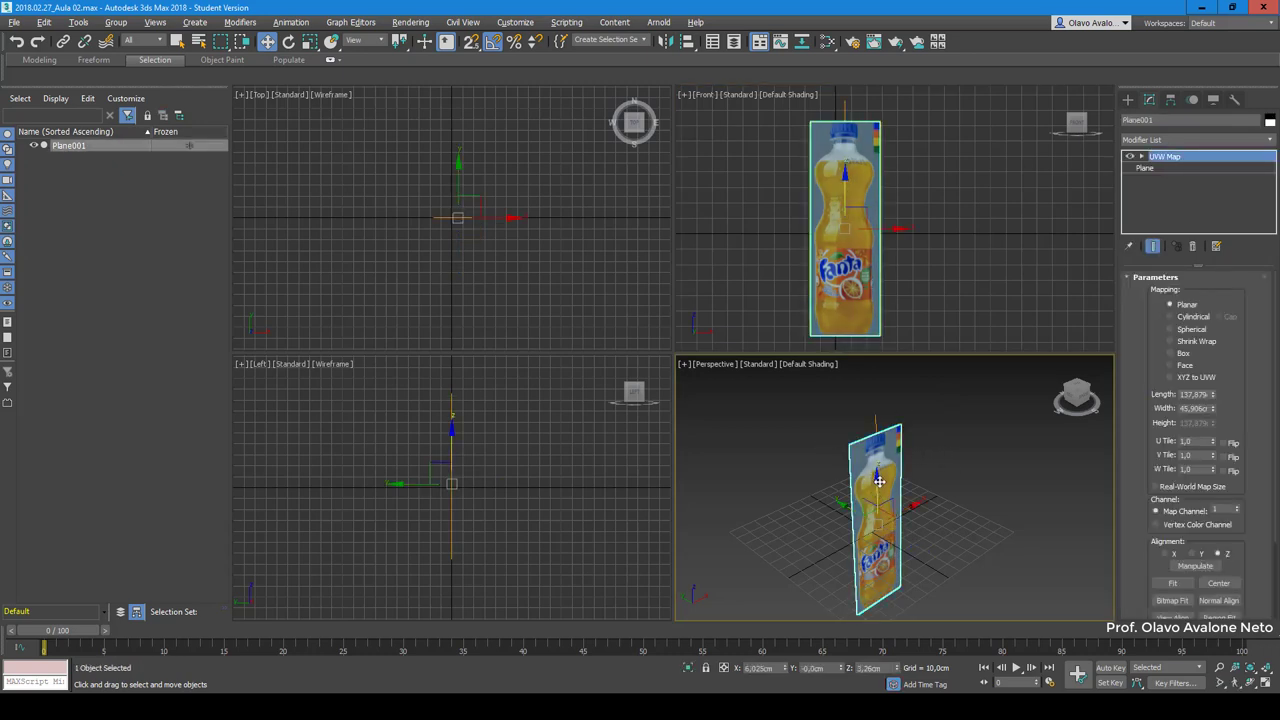
pyautogui.click(937, 271)
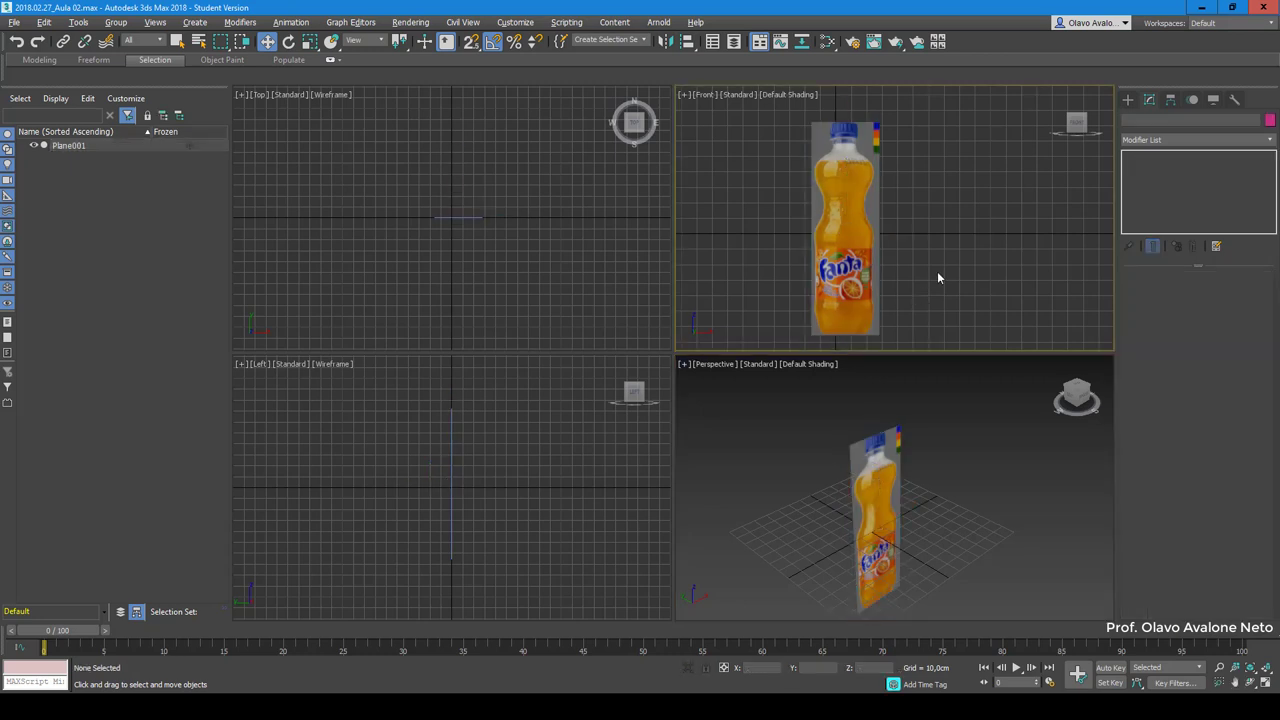
pyautogui.hotkey('alt', 'w')
pyautogui.click(616, 300)
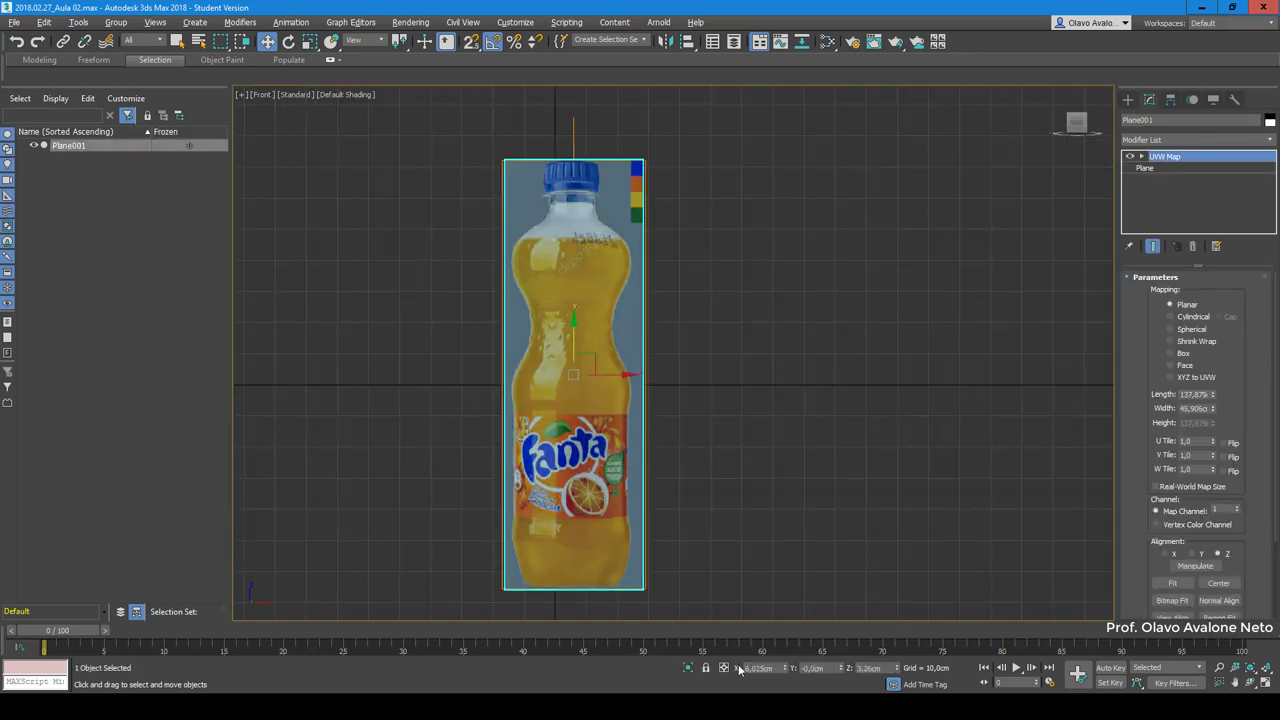
# Step: Set the plane's X position, trying 6,025 and 5,025 before settling on 0
pyautogui.doubleClick(775, 667)
pyautogui.write('6,025')
pyautogui.press('Tab')
pyautogui.press('Tab')
pyautogui.doubleClick(762, 667)
pyautogui.write('5,025')
pyautogui.press('Return')
pyautogui.write('0')
pyautogui.press('Return')
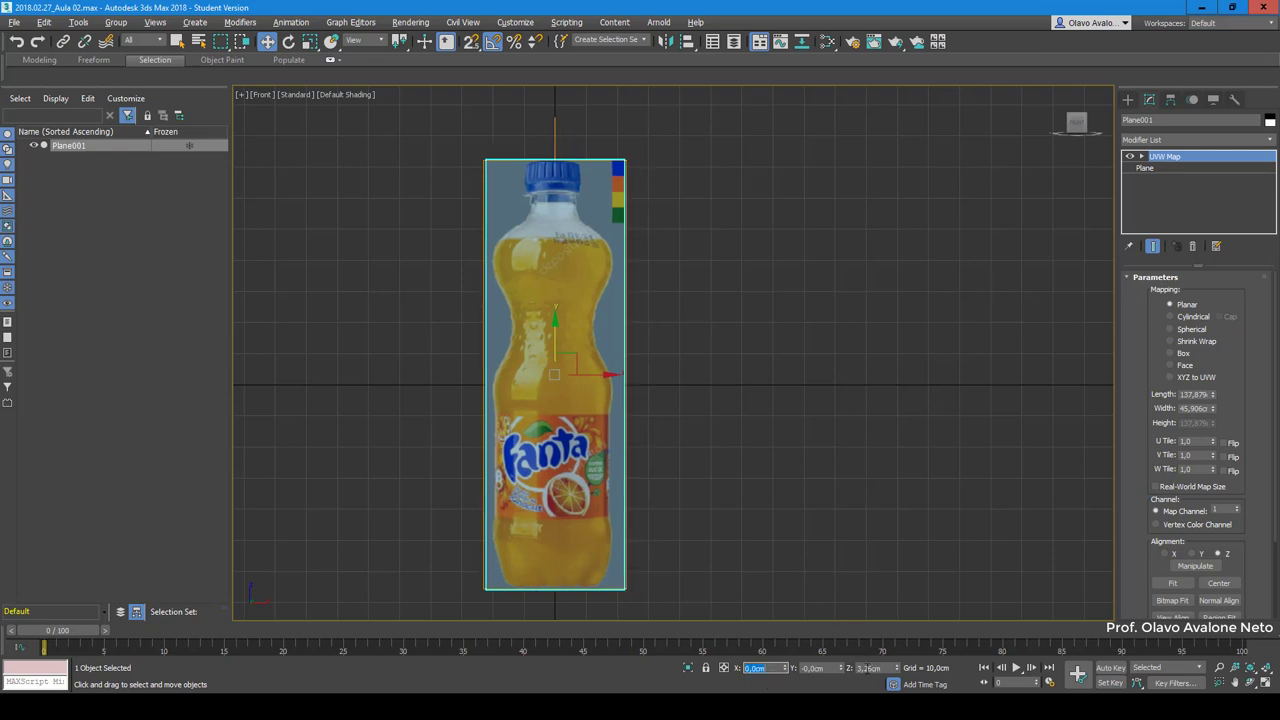
# Step: Restore the plane selection and set its Z position to 0 cm
pyautogui.rightClick(866, 670)
pyautogui.click(851, 612)
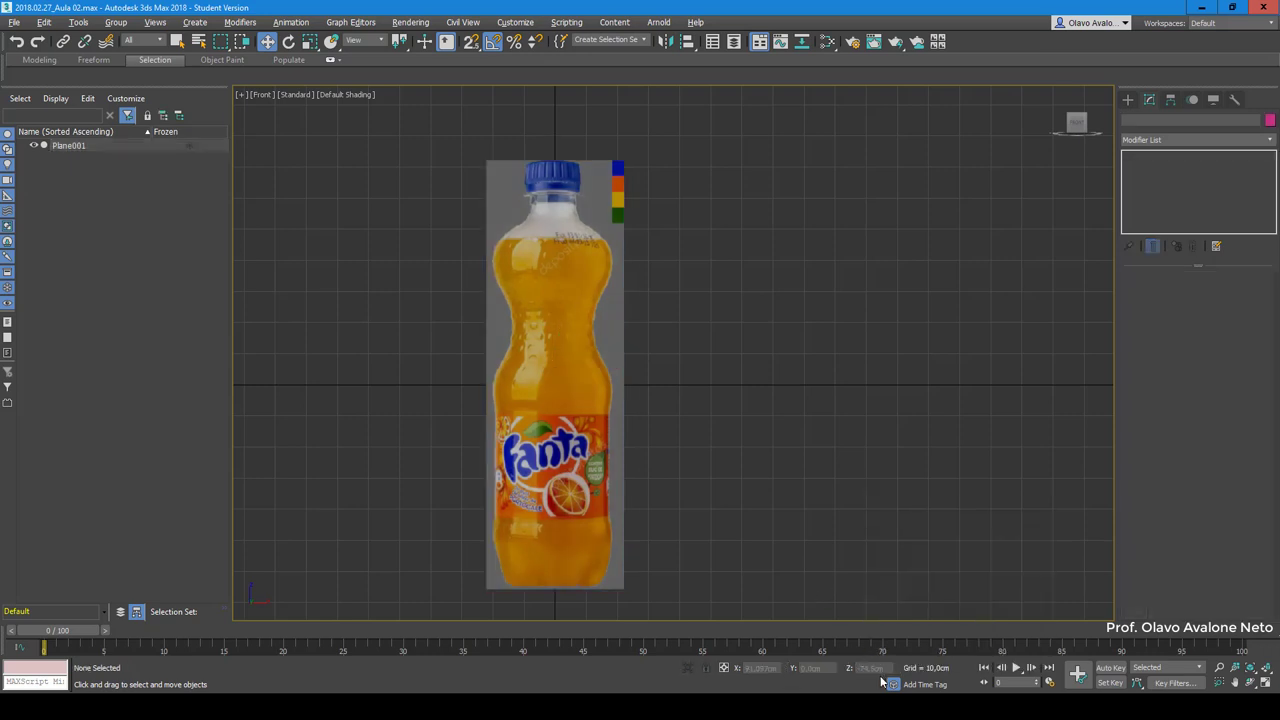
pyautogui.hotkey('ctrl', 'z')
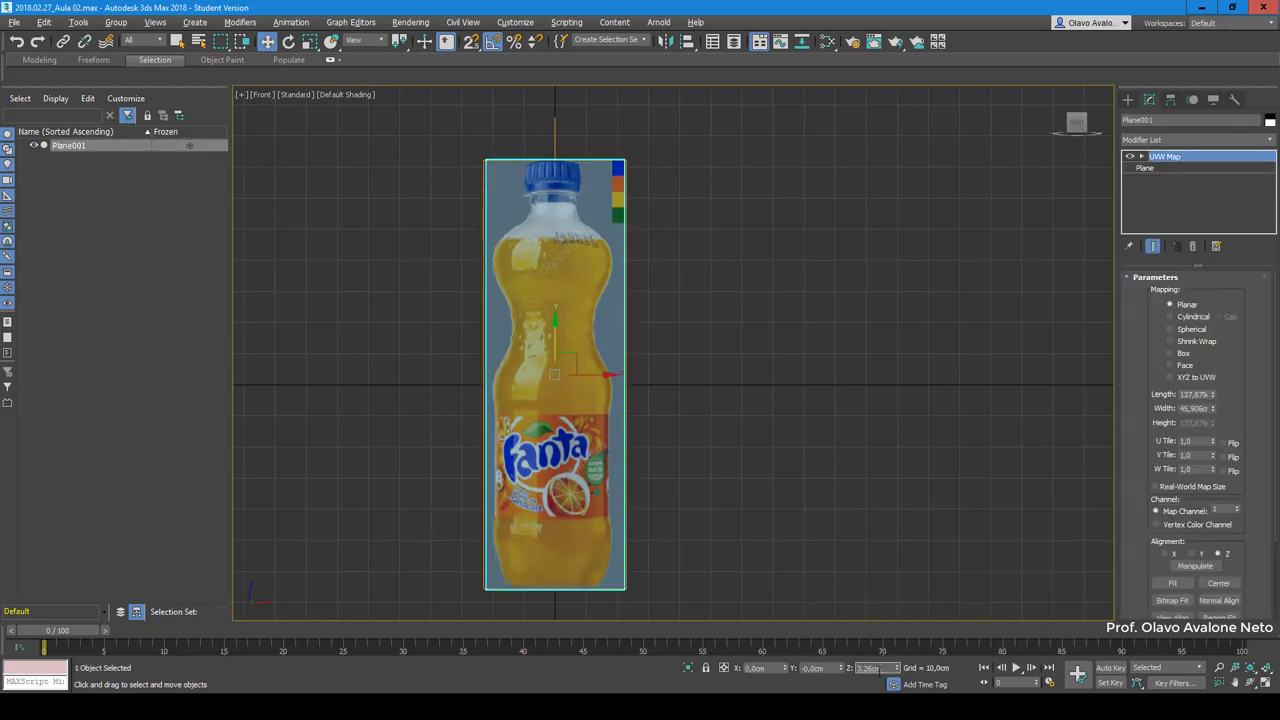
pyautogui.doubleClick(884, 668)
pyautogui.rightClick(872, 668)
pyautogui.click(868, 675)
pyautogui.write('0')
pyautogui.press('Return')
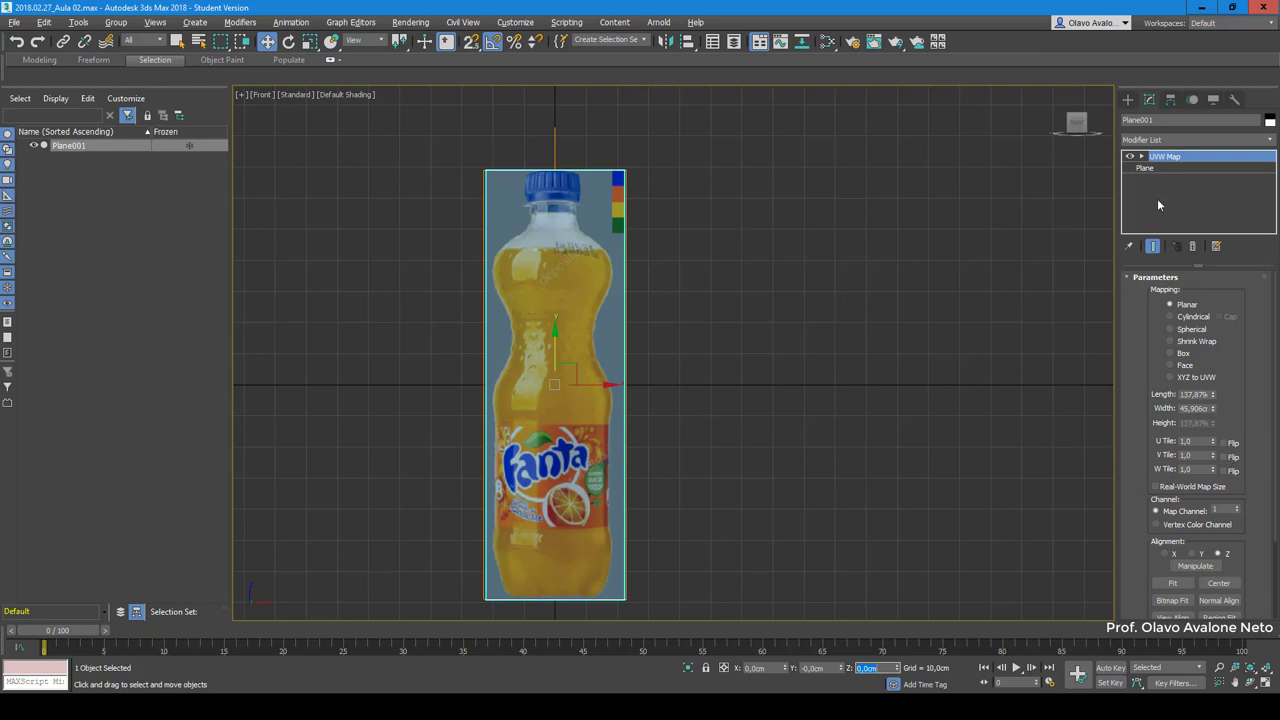
# Step: Set the plane's Length to 140 cm
pyautogui.click(1152, 168)
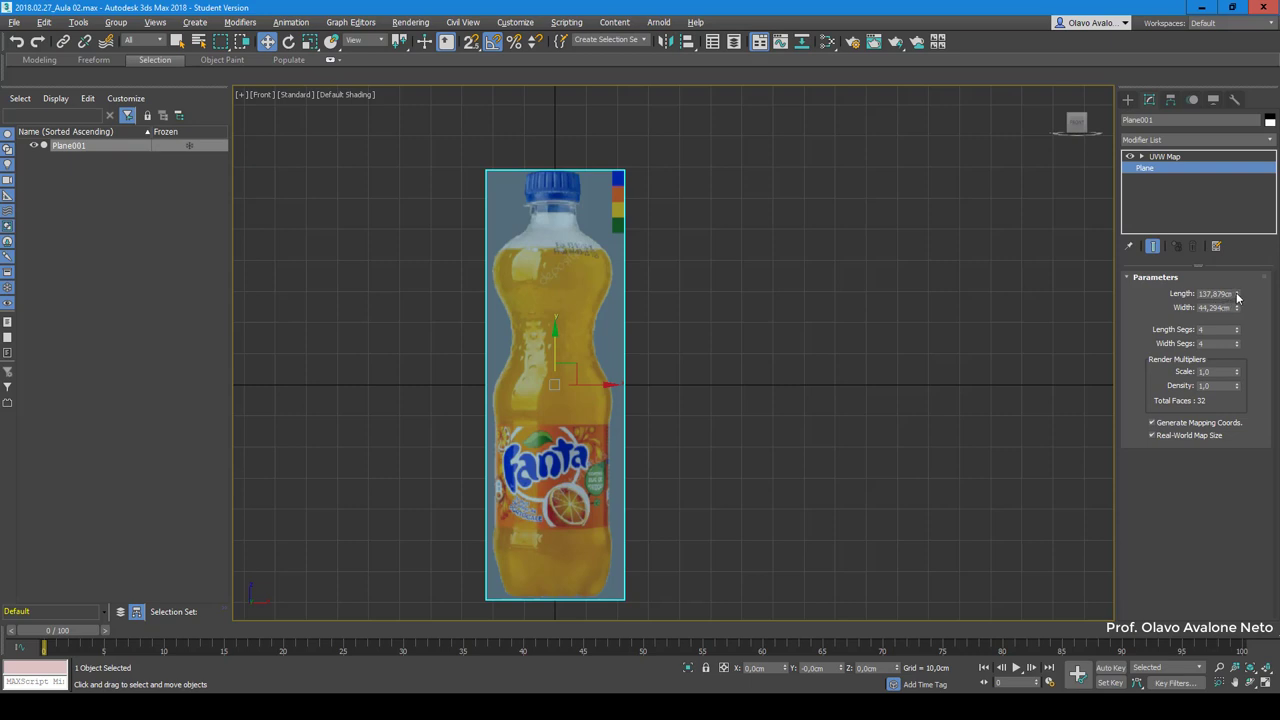
pyautogui.moveTo(1237, 295); pyautogui.dragTo(1237, 290)
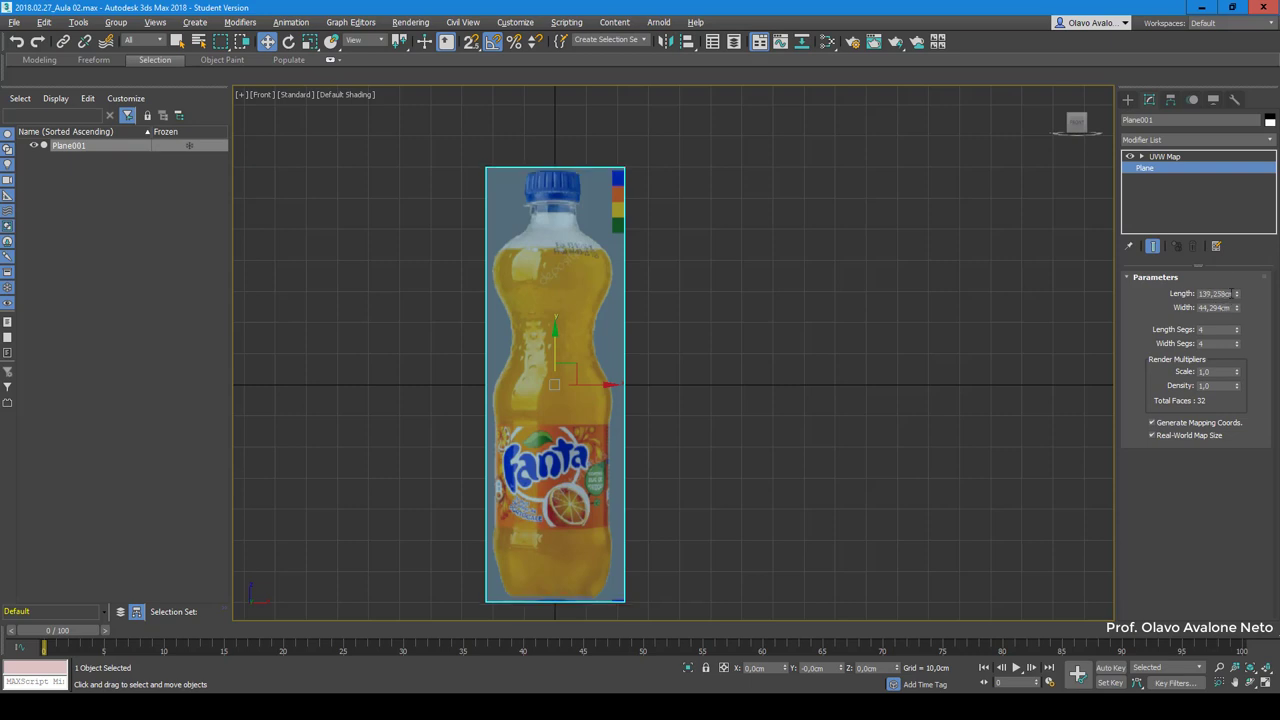
pyautogui.click(1215, 293)
pyautogui.write('140')
pyautogui.press('Return')
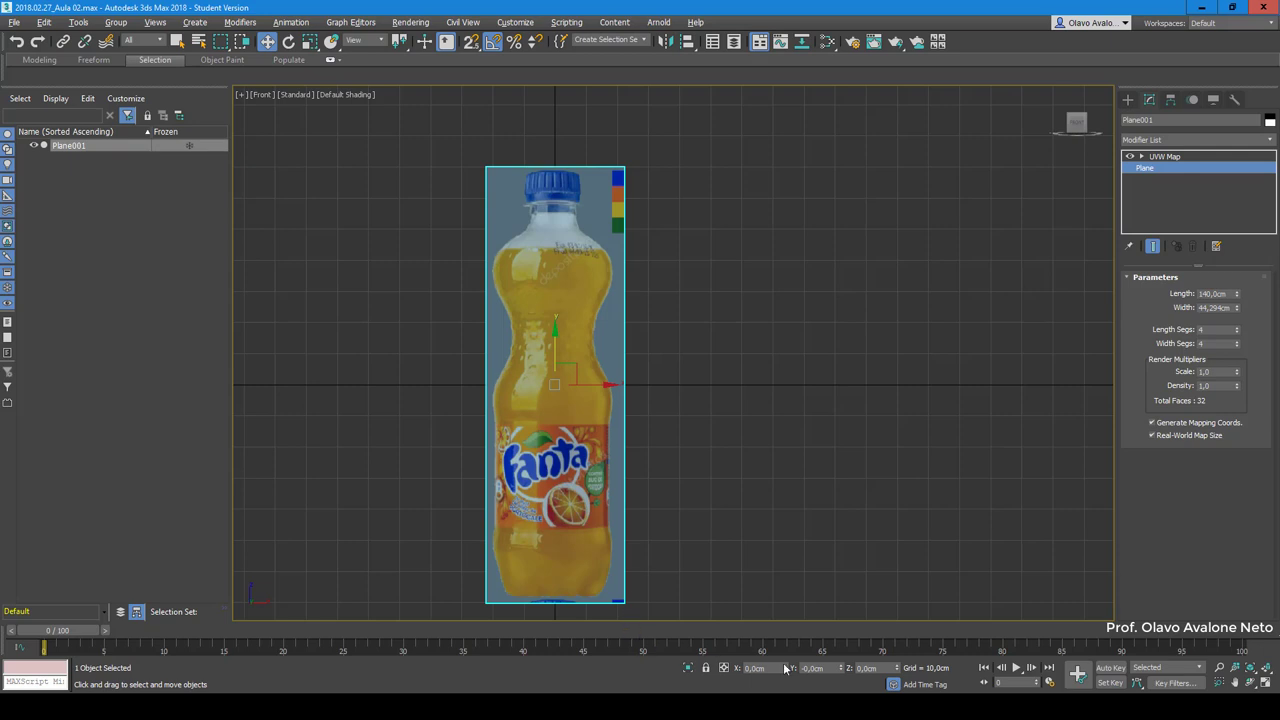
# Step: Raise the plane to Z 70 cm so its base rests on the ground line, then deselect
pyautogui.click(880, 668)
pyautogui.write('70')
pyautogui.press('Return')
pyautogui.scroll(-2, 690, 540)
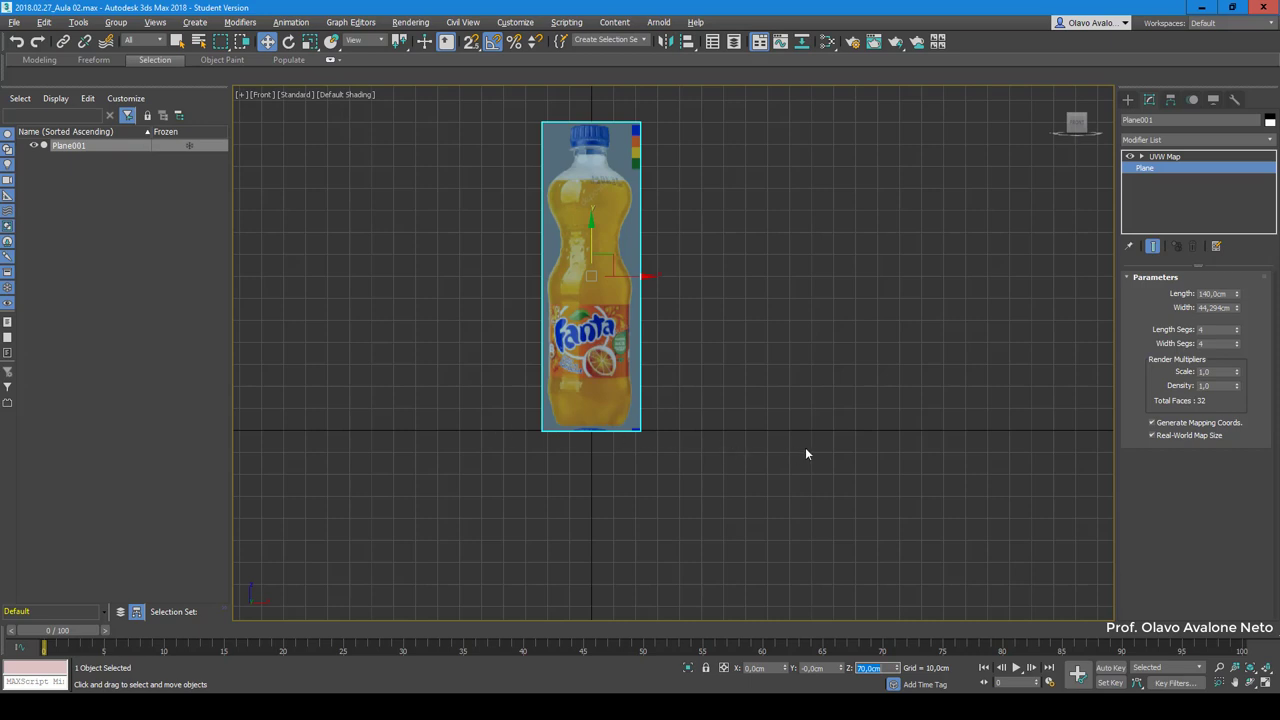
pyautogui.click(777, 480)
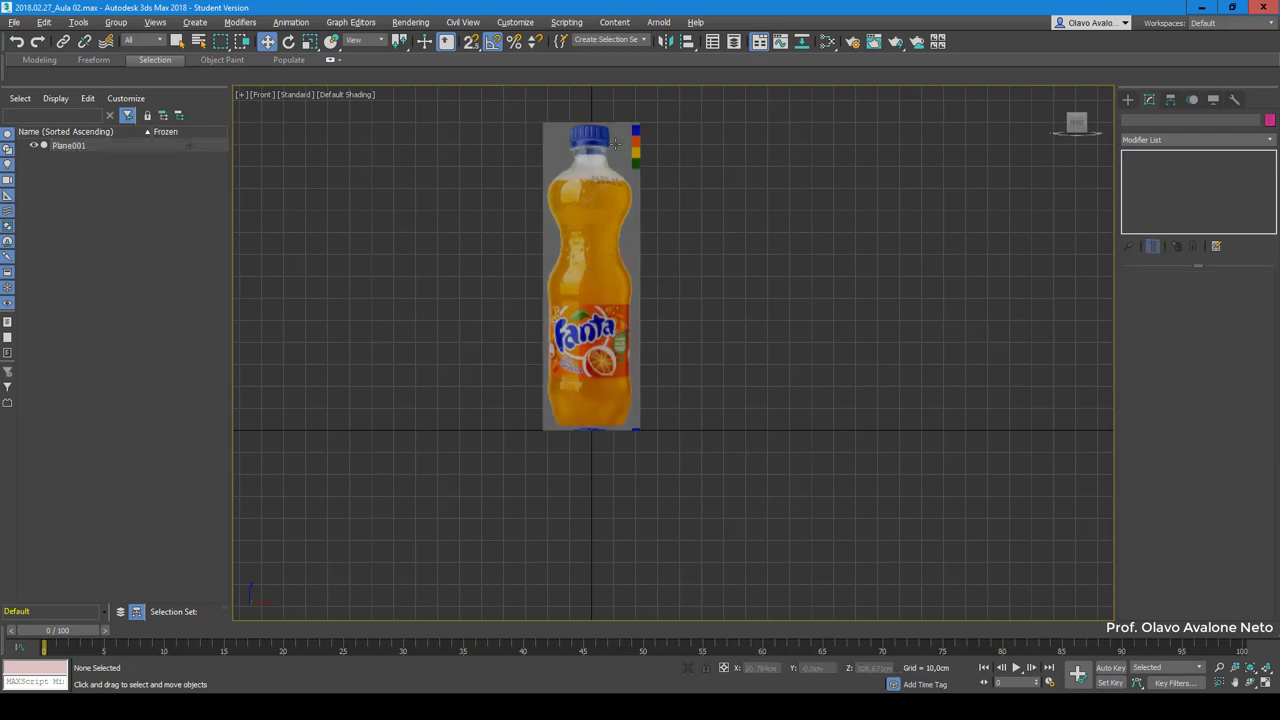
pyautogui.scroll(2, 567, 148)
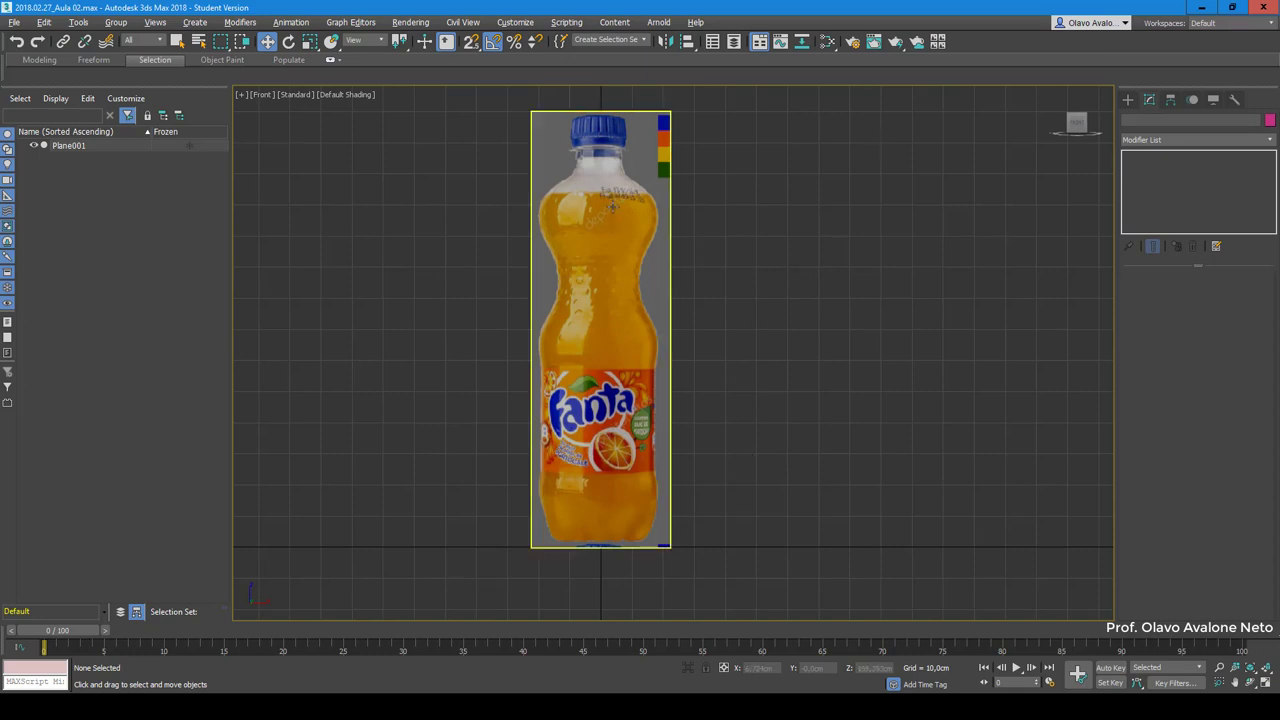
pyautogui.moveTo(626, 120); pyautogui.dragTo(626, 222, button='middle')
pyautogui.scroll(-3, 604, 158)
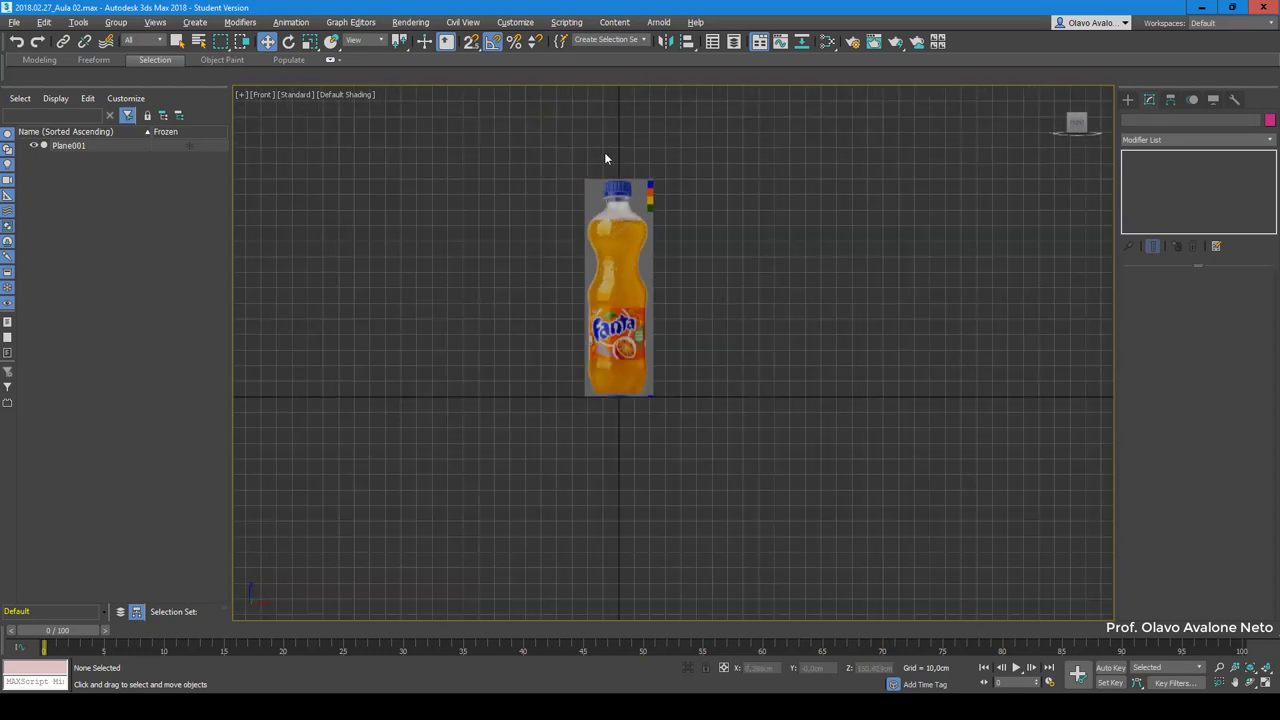
pyautogui.scroll(4, 610, 165)
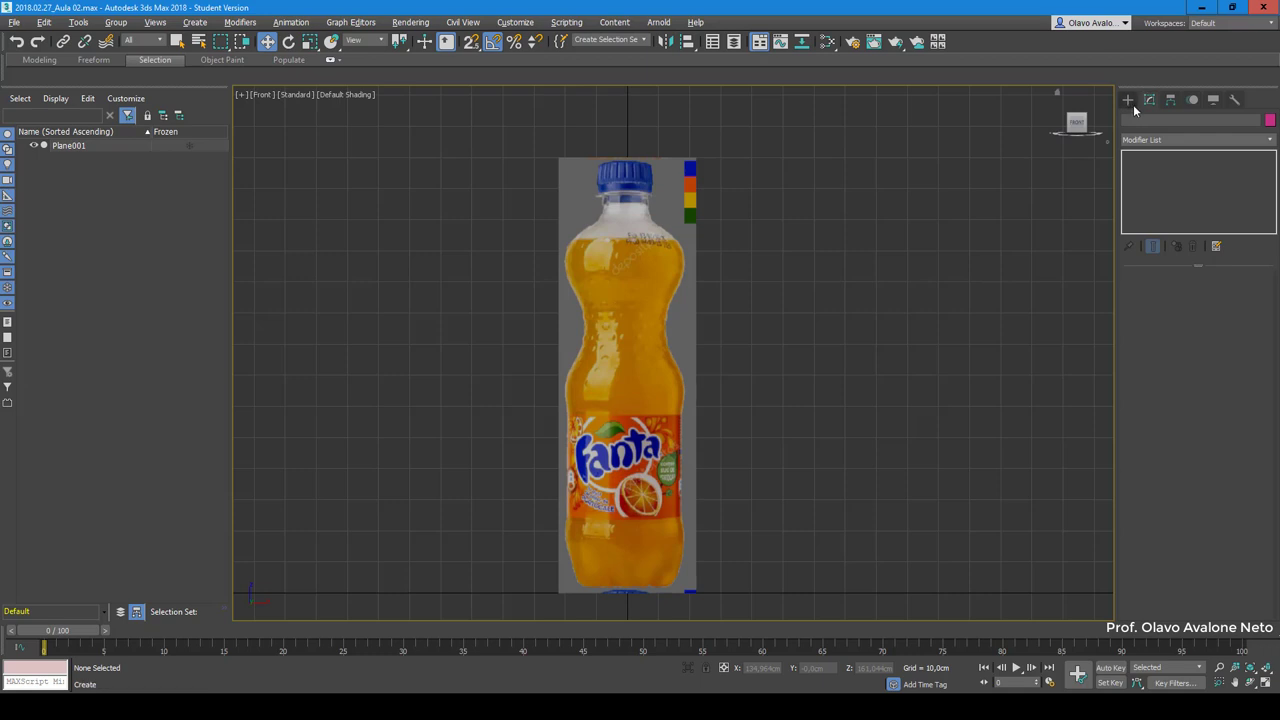
# Step: Activate the Line tool from the Create panel's Shapes > Splines category
pyautogui.click(1129, 101)
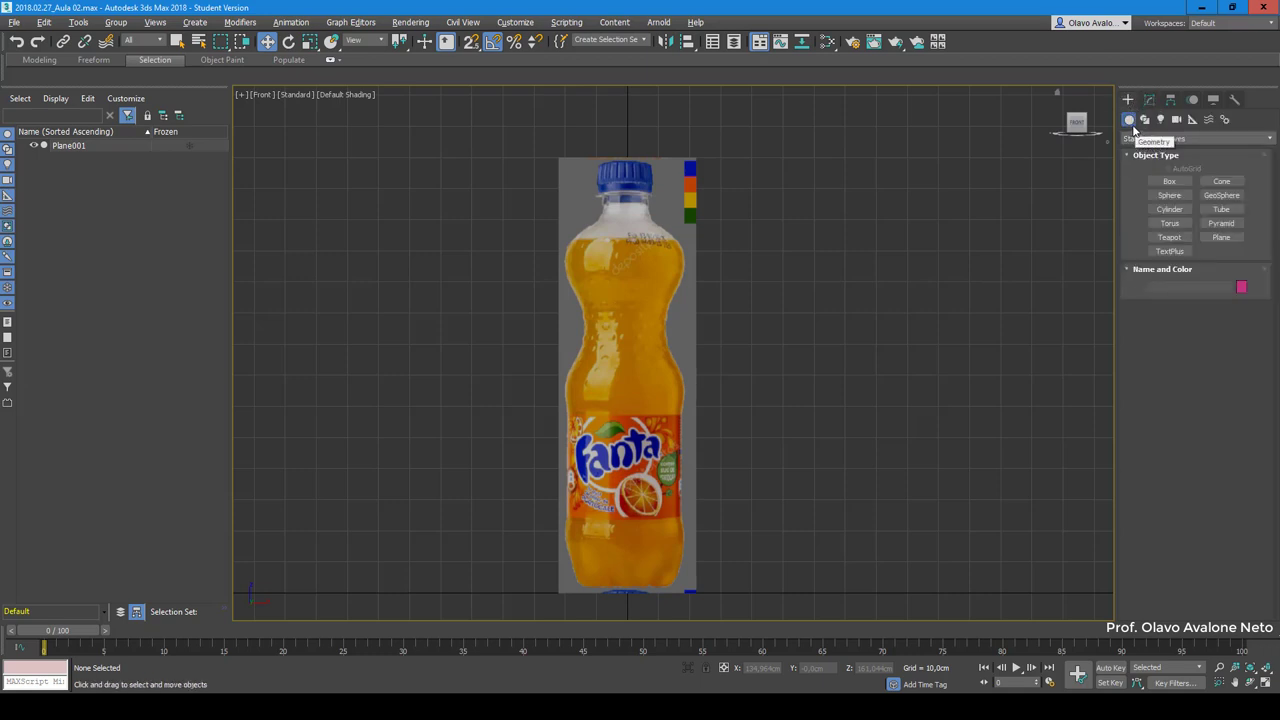
pyautogui.click(1132, 126)
pyautogui.click(1147, 122)
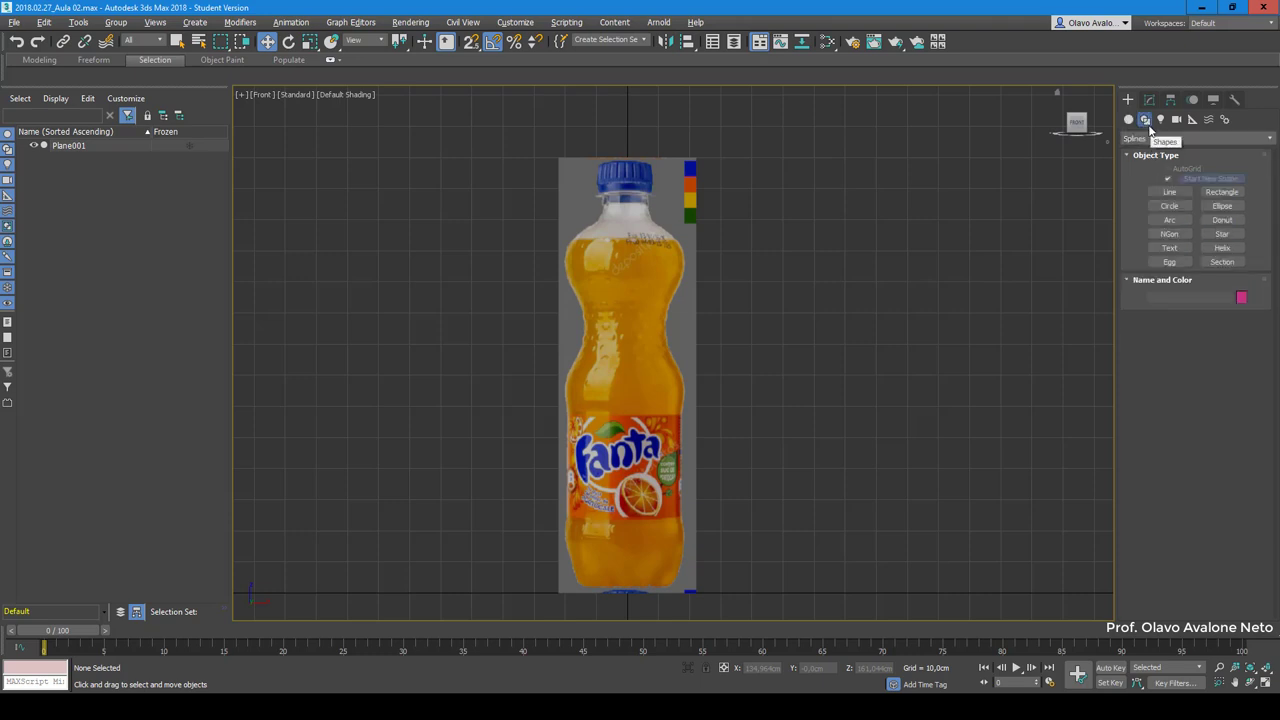
pyautogui.click(1147, 120)
pyautogui.click(1168, 193)
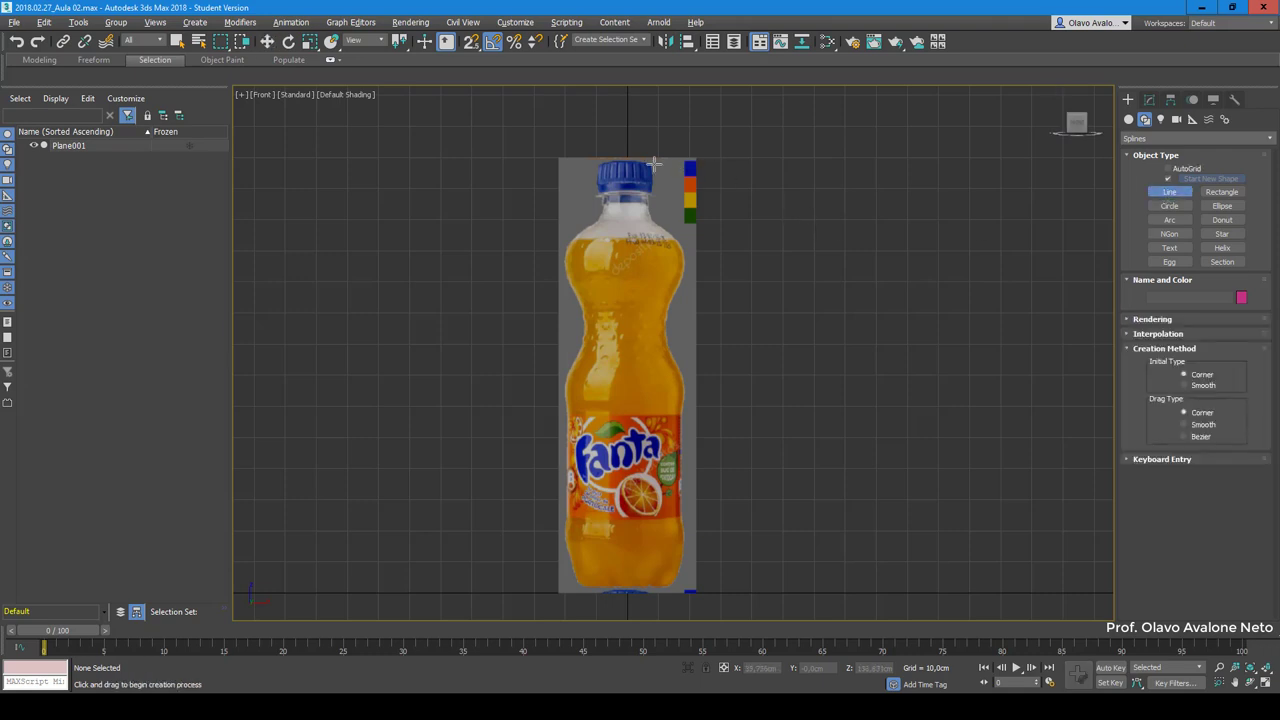
# Step: Start the profile line with vertices at the cap top, the cap's left corners, the neck and the shoulder
pyautogui.scroll(3, 650, 166)
pyautogui.scroll(4, 650, 166)
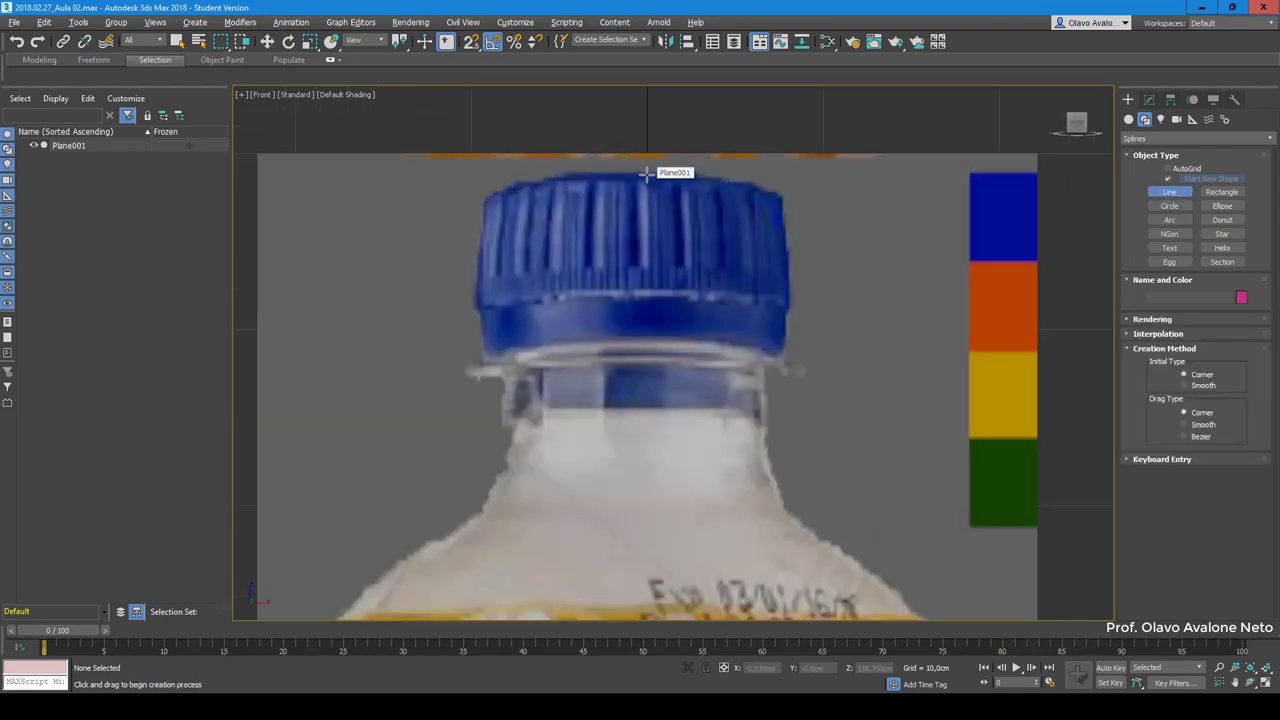
pyautogui.click(646, 174)
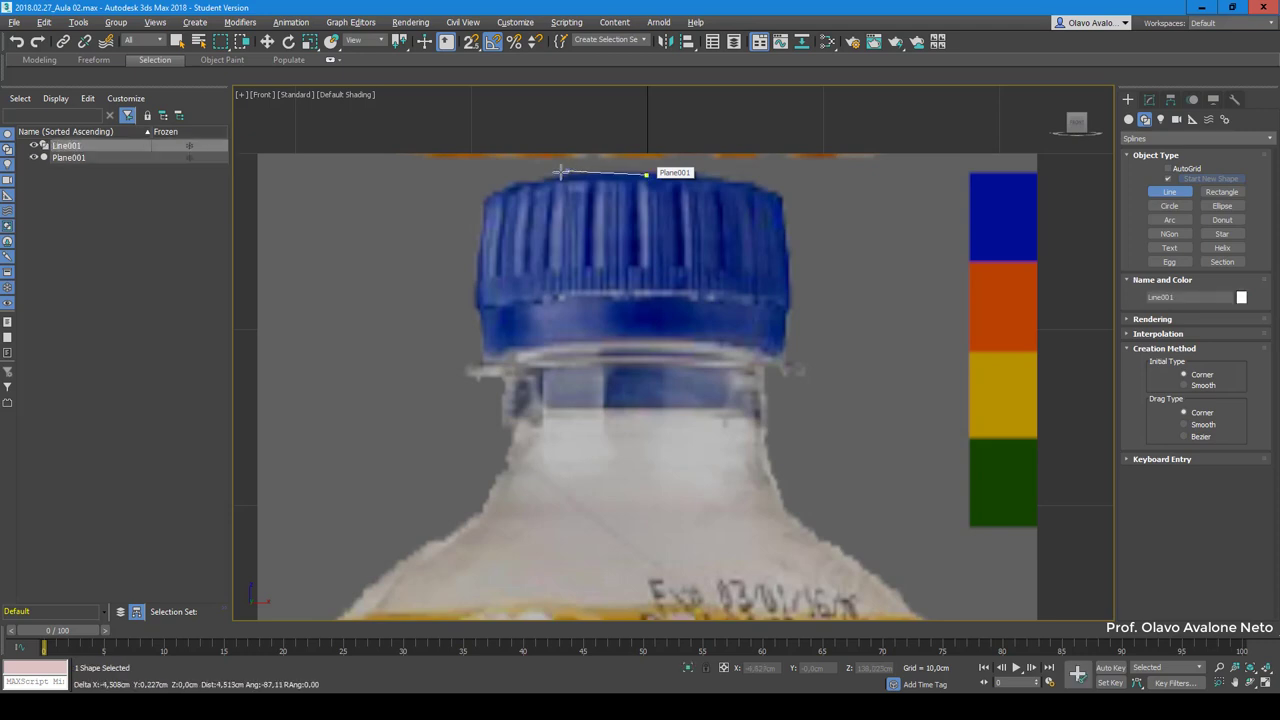
pyautogui.click(485, 197)
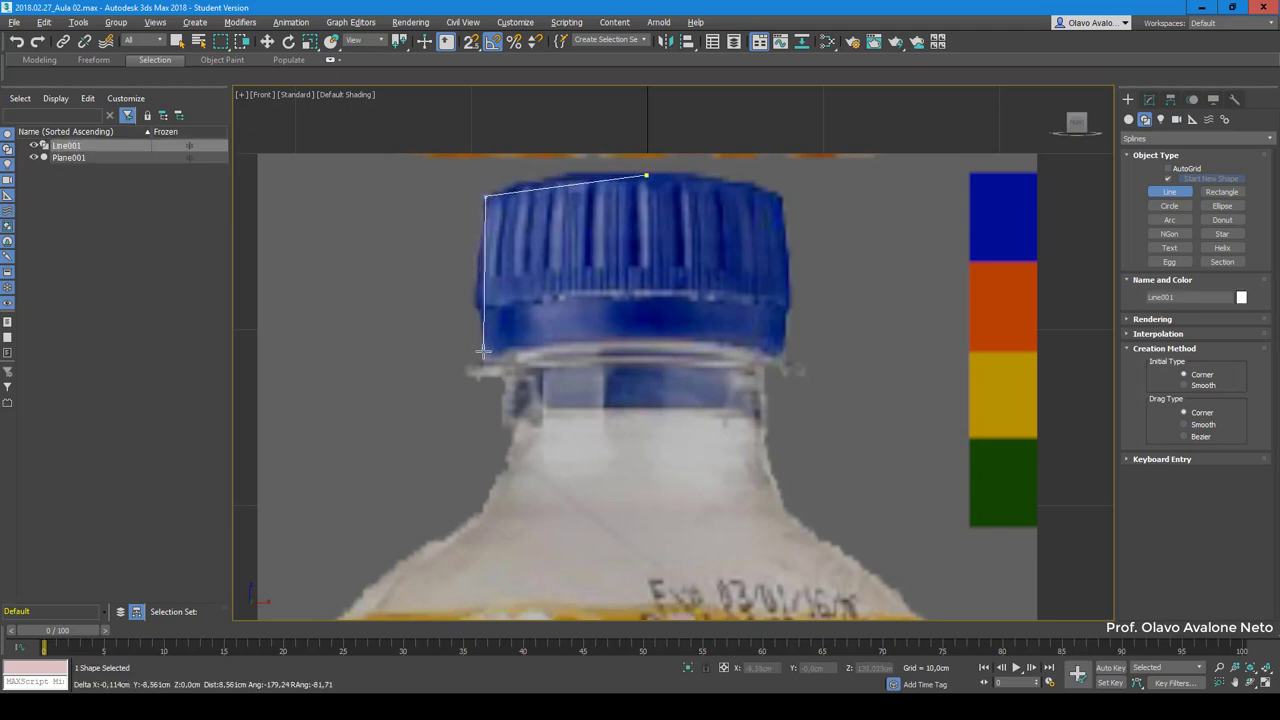
pyautogui.click(483, 354)
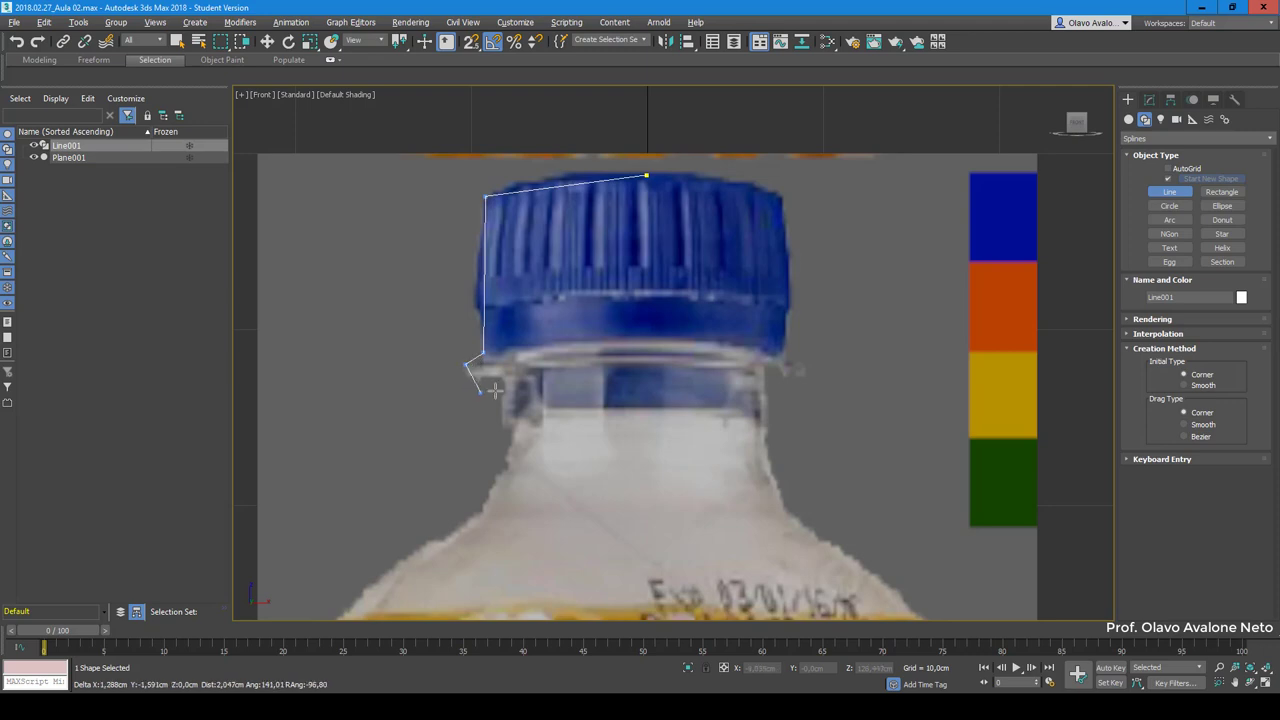
pyautogui.click(500, 378)
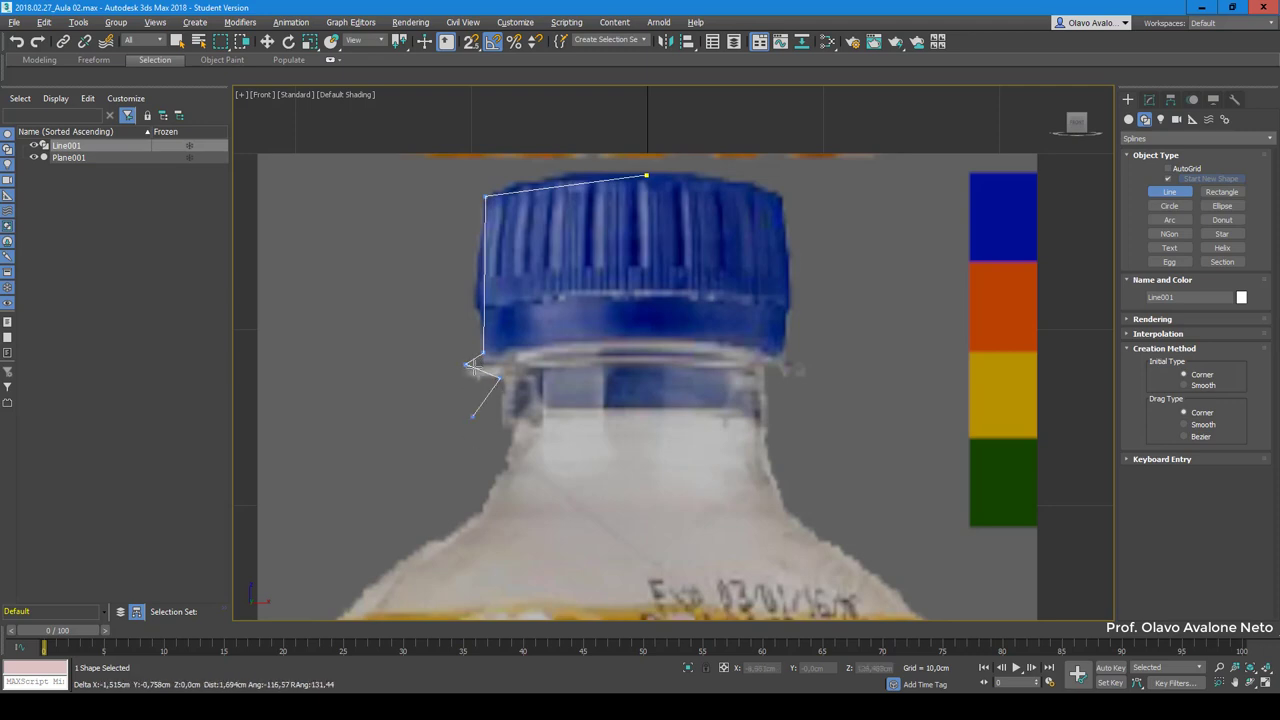
pyautogui.scroll(-5, 498, 240)
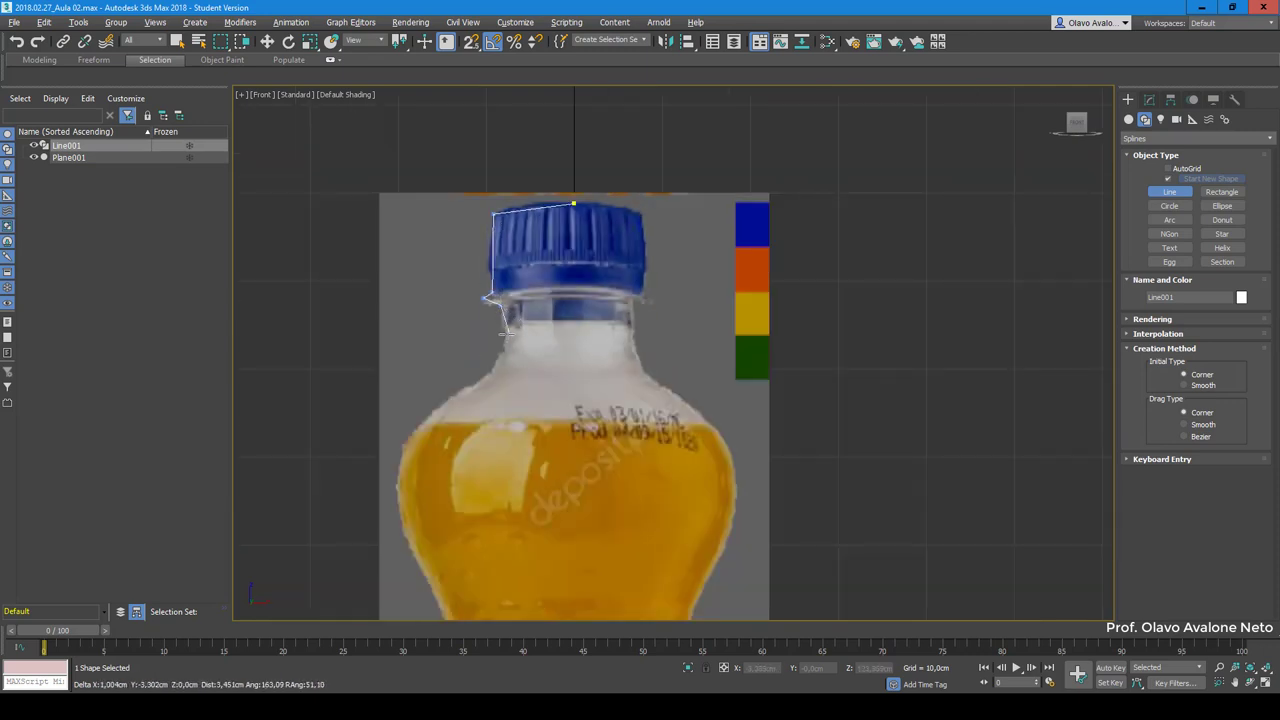
pyautogui.click(394, 499)
# Step: Continue the line down the bottle's left edge and bulge to the base, then finish it
pyautogui.scroll(-3, 505, 254)
pyautogui.scroll(-2, 505, 254)
pyautogui.scroll(5, 520, 350)
pyautogui.click(583, 277)
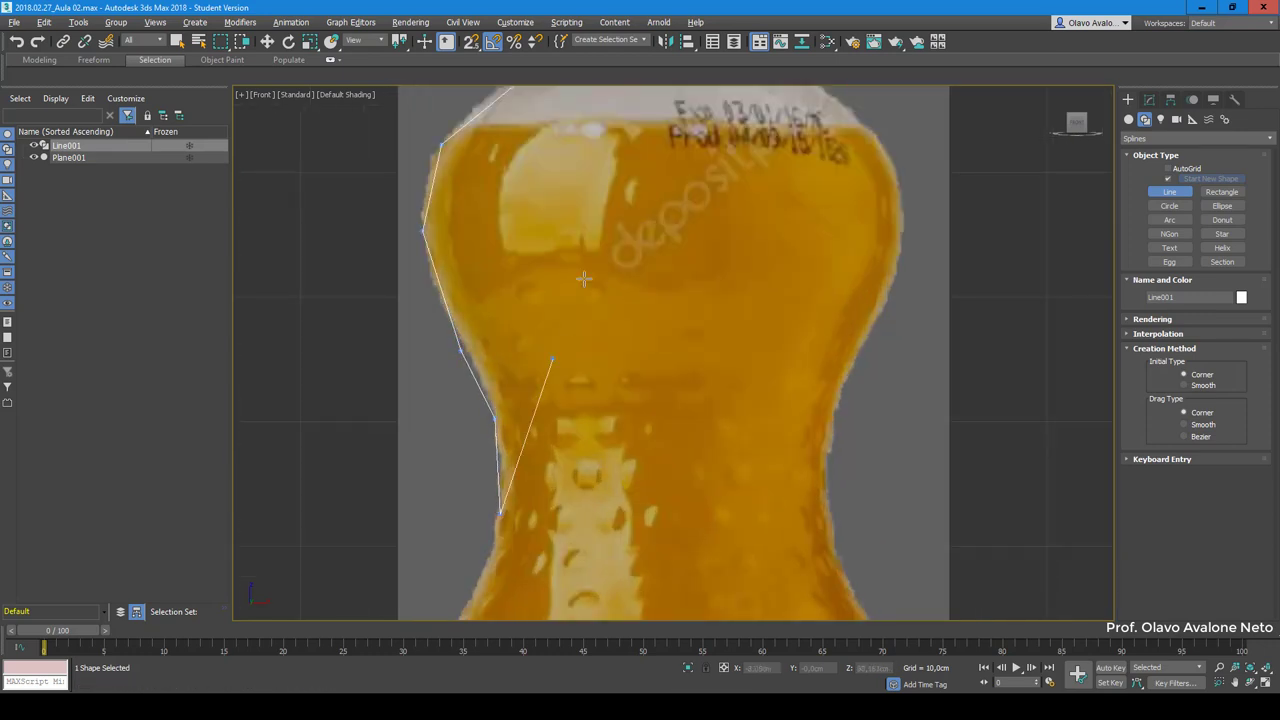
pyautogui.scroll(-3, 520, 447)
pyautogui.click(519, 447)
pyautogui.click(521, 491)
pyautogui.scroll(4, 518, 520)
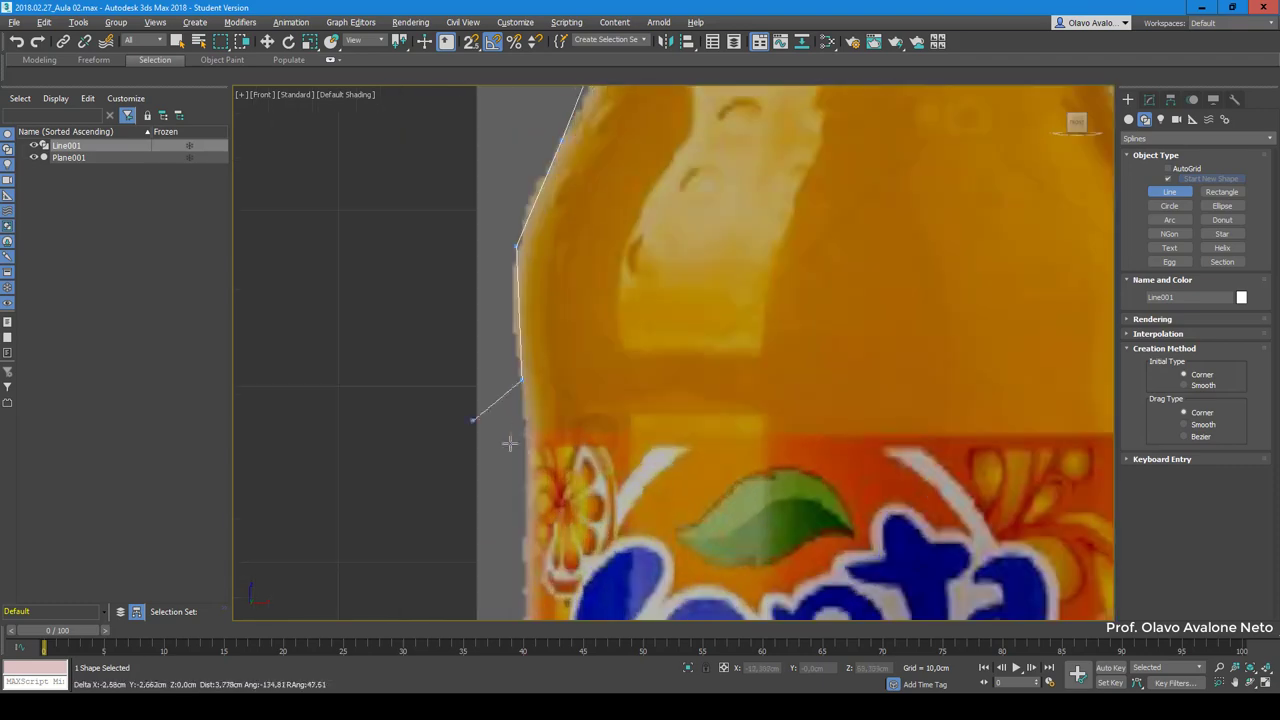
pyautogui.click(528, 462)
pyautogui.scroll(-3, 530, 450)
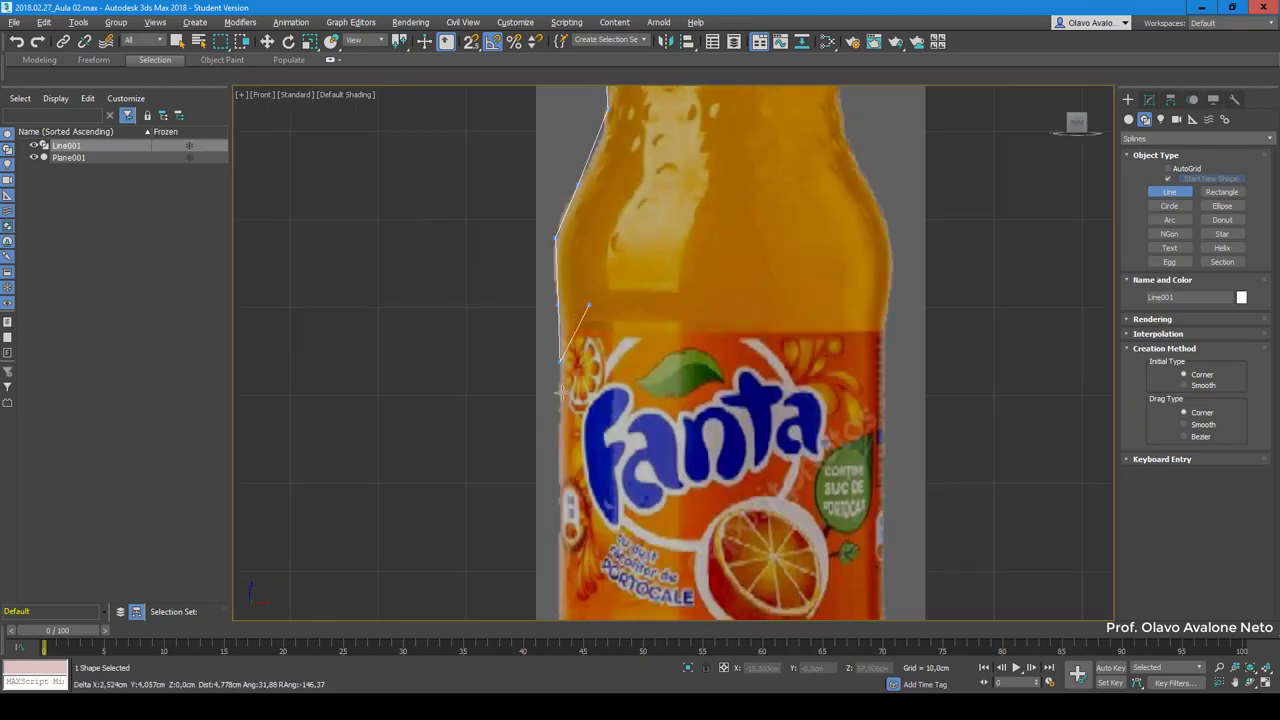
pyautogui.scroll(2, 565, 421)
pyautogui.scroll(3, 565, 421)
pyautogui.scroll(3, 540, 425)
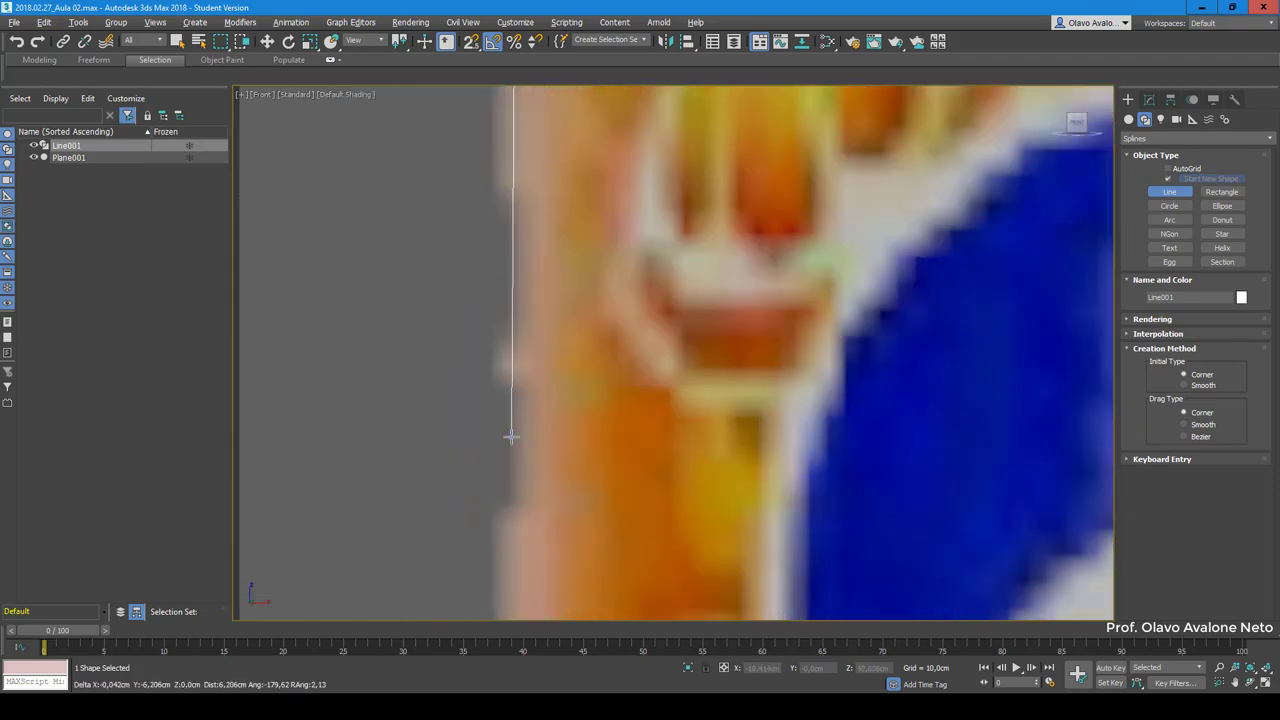
pyautogui.scroll(-4, 510, 435)
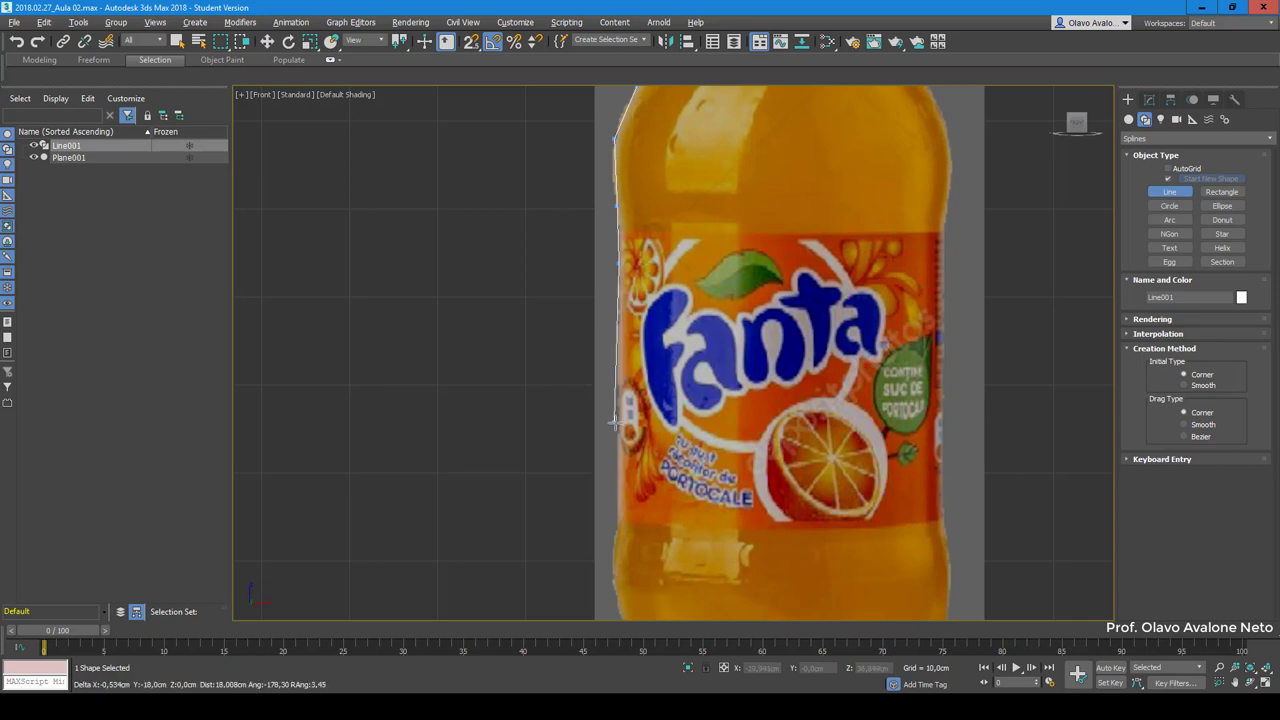
pyautogui.click(619, 522)
pyautogui.scroll(-3, 698, 450)
pyautogui.scroll(1, 694, 381)
pyautogui.scroll(5, 694, 381)
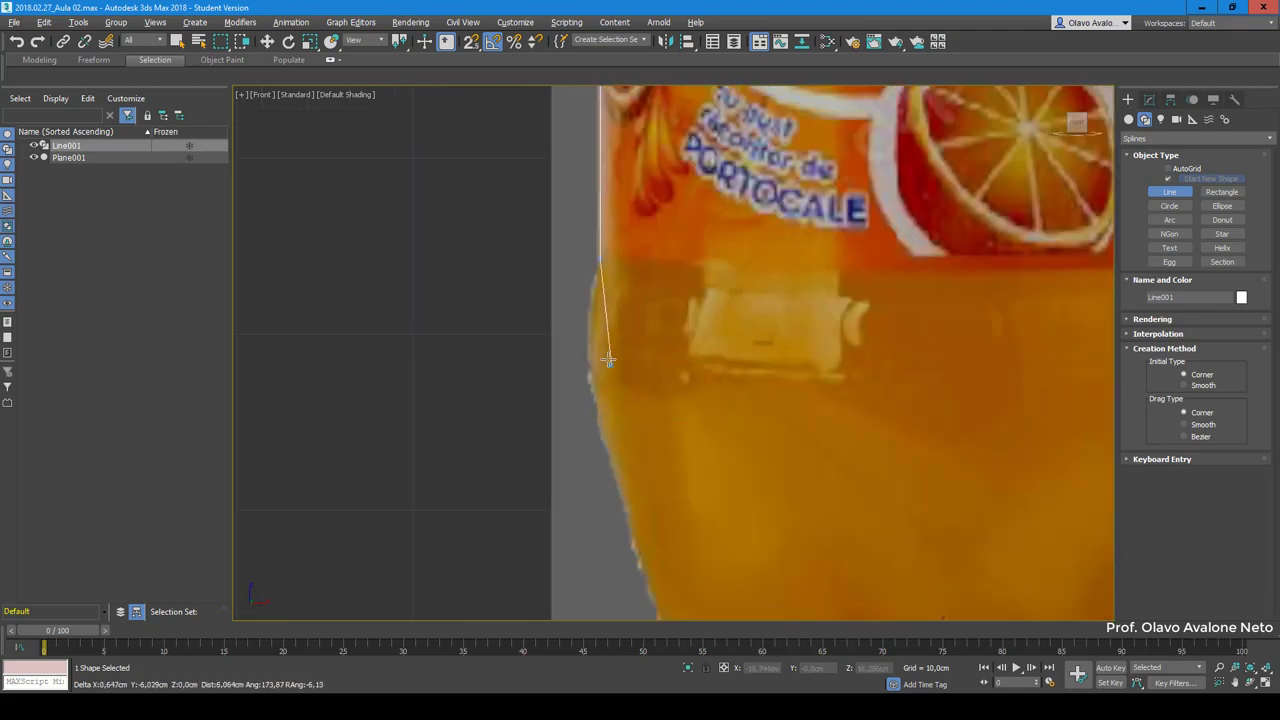
pyautogui.click(581, 353)
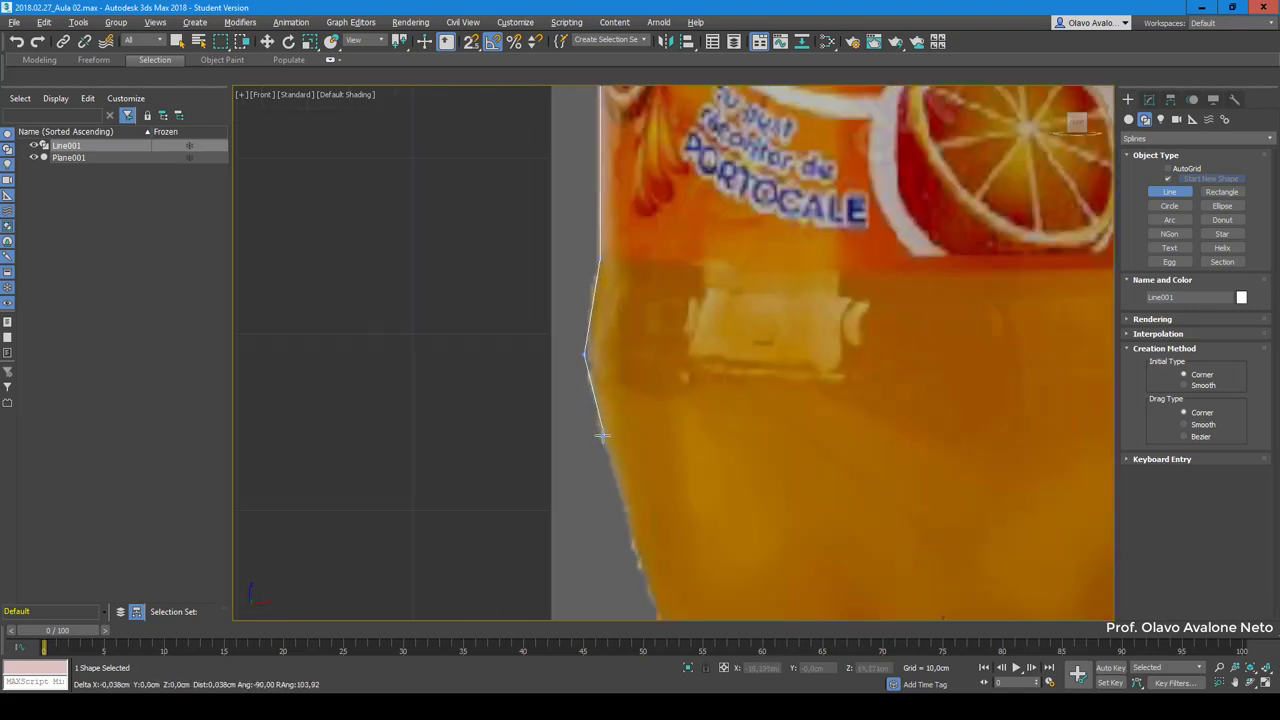
pyautogui.scroll(-3, 580, 440)
pyautogui.click(614, 523)
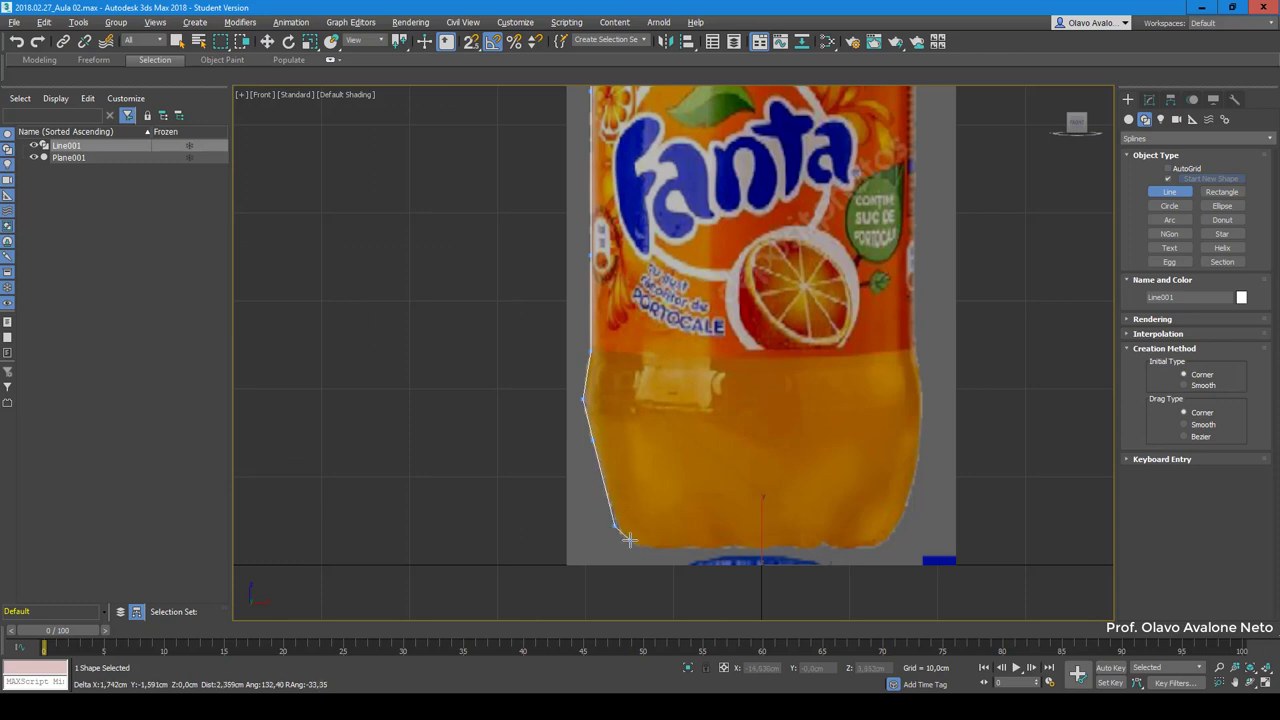
pyautogui.click(650, 548)
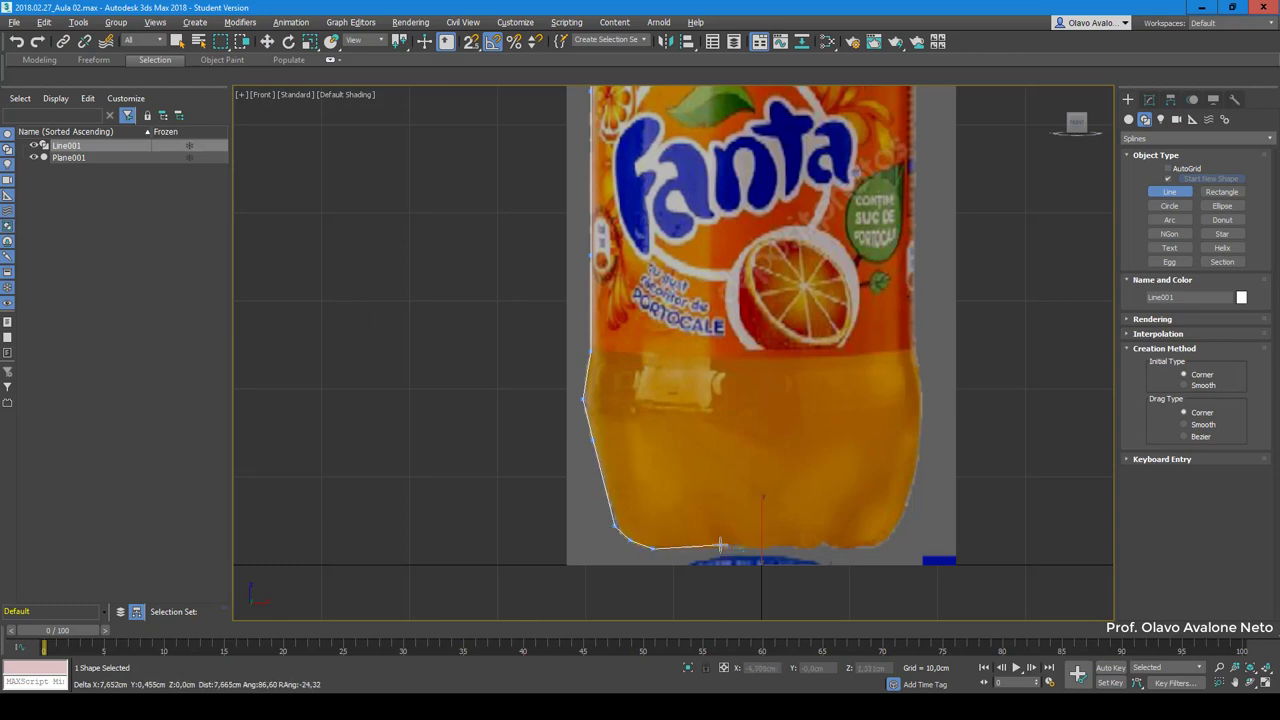
pyautogui.click(766, 544)
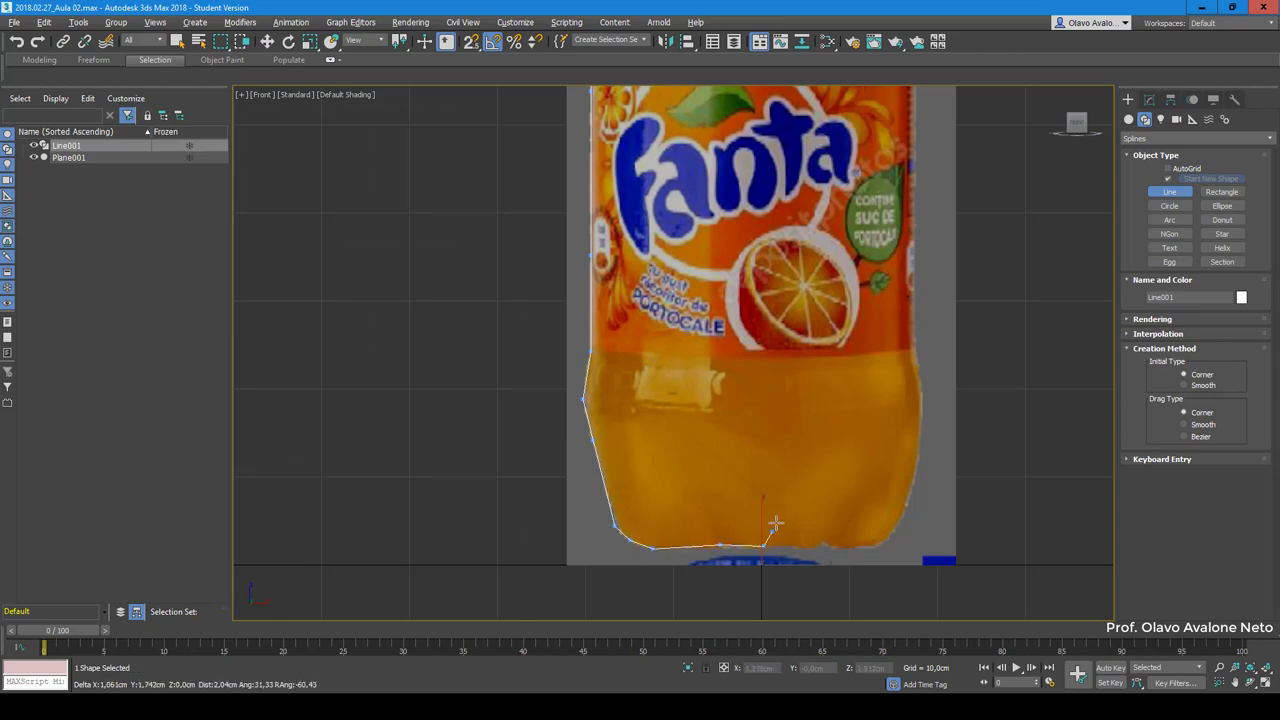
pyautogui.rightClick(776, 522)
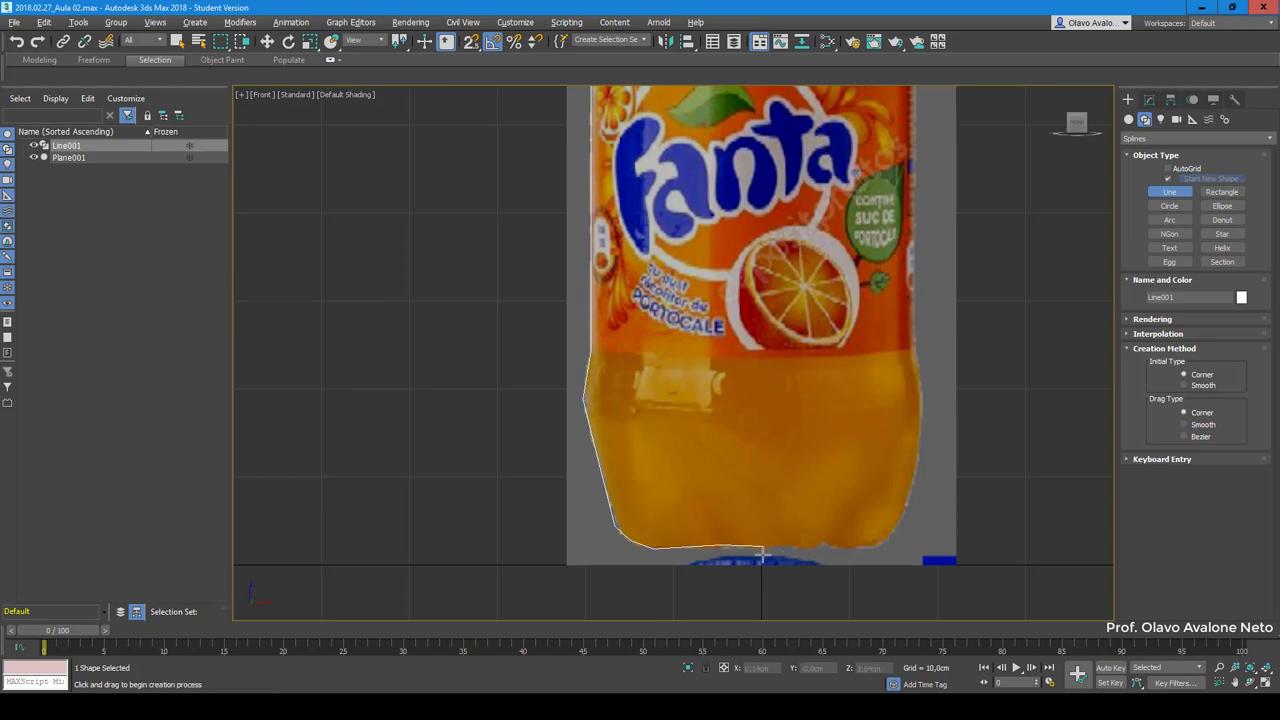
# Step: Switch to Move, frame the whole bottle in view and show Line001's Modify settings
pyautogui.scroll(3, 762, 553)
pyautogui.press('w')
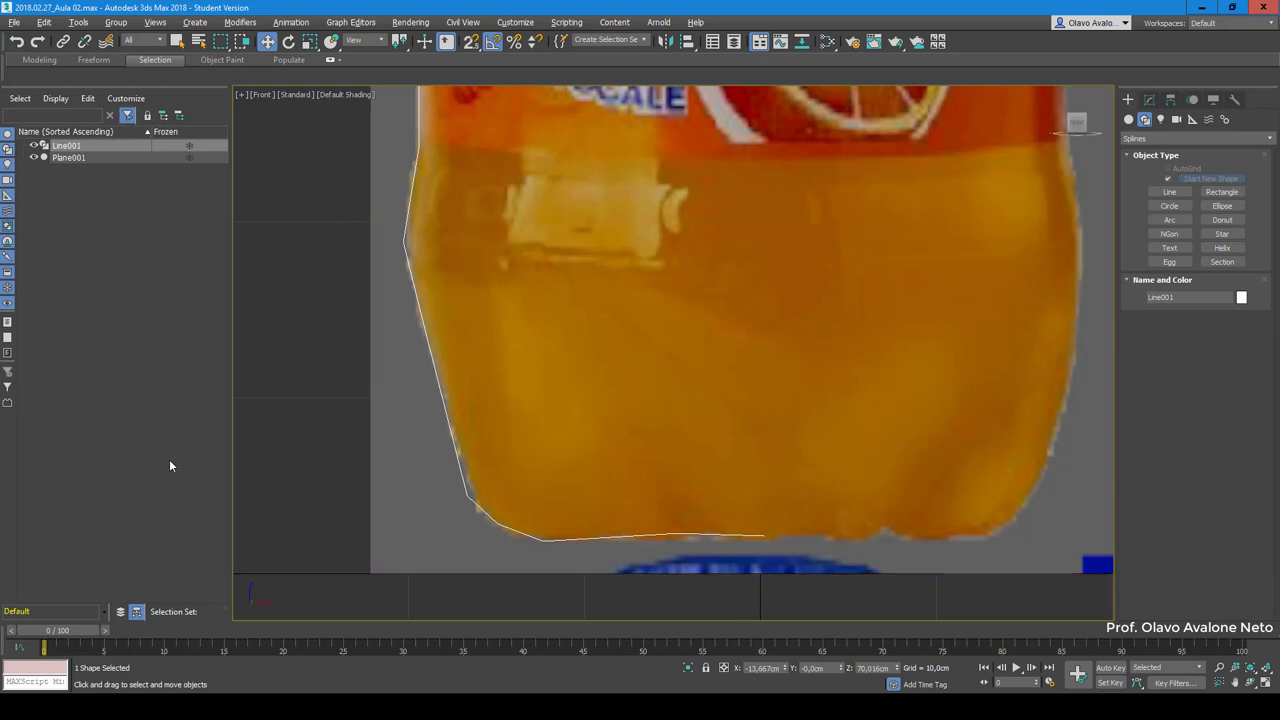
pyautogui.scroll(-3, 544, 531)
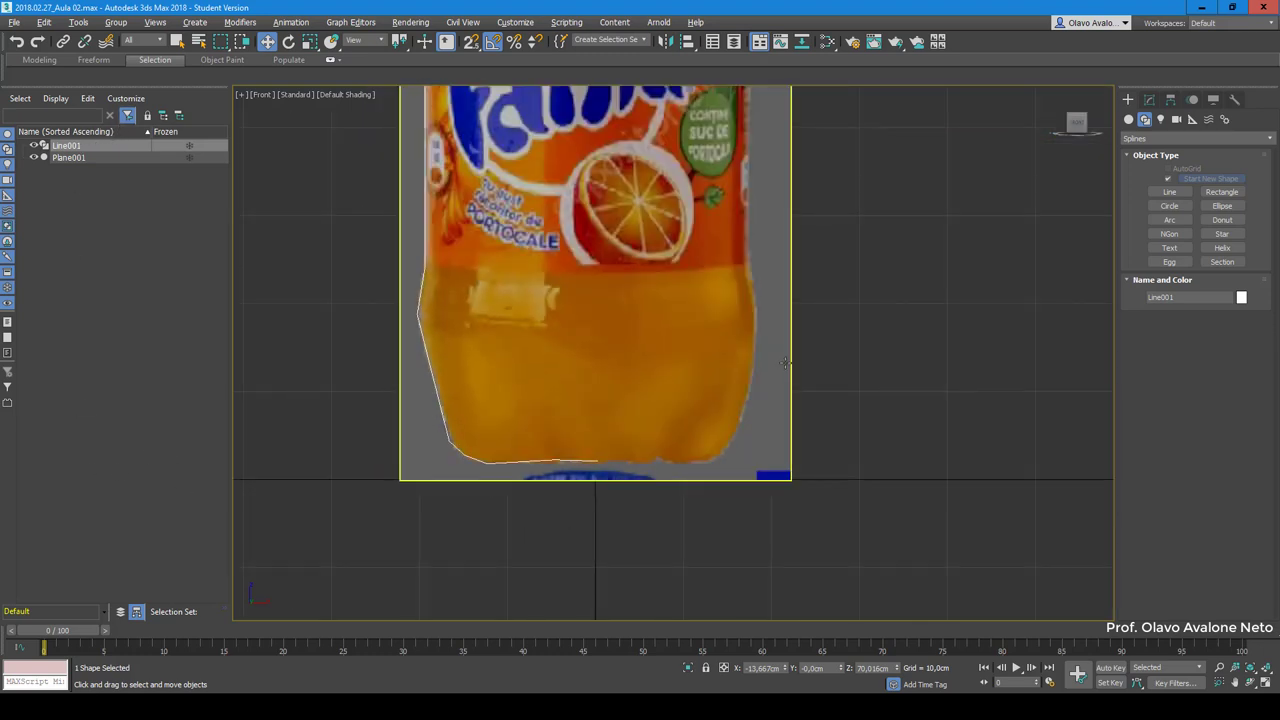
pyautogui.scroll(-2, 843, 463)
pyautogui.moveTo(843, 463); pyautogui.dragTo(862, 580, button='middle')
pyautogui.scroll(-2, 638, 327)
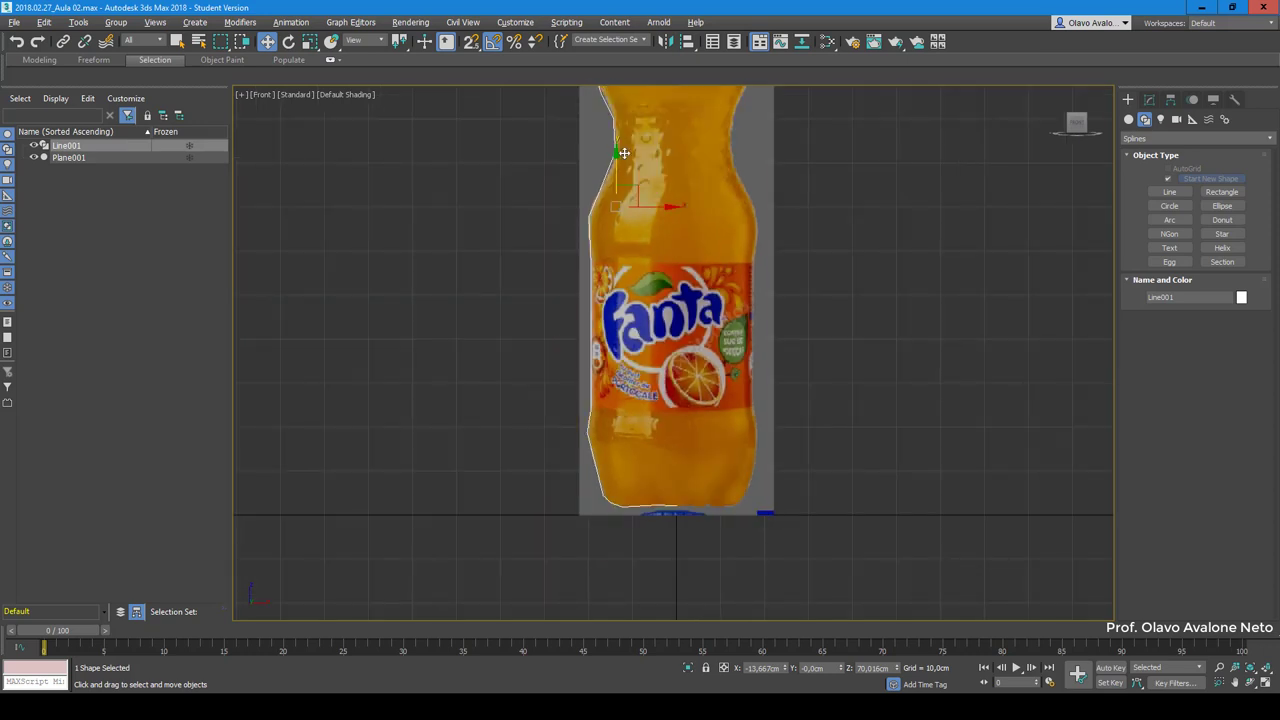
pyautogui.moveTo(430, 200); pyautogui.dragTo(428, 328, button='middle')
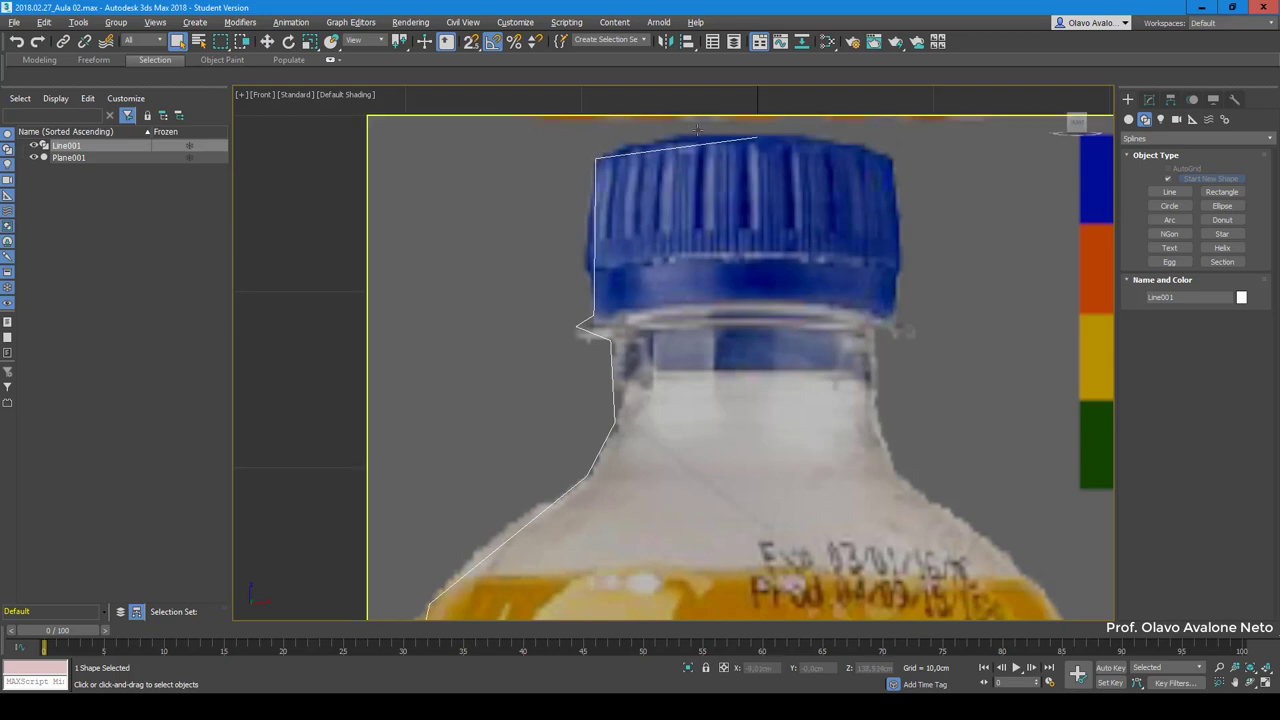
pyautogui.scroll(-3, 593, 197)
pyautogui.scroll(-4, 593, 197)
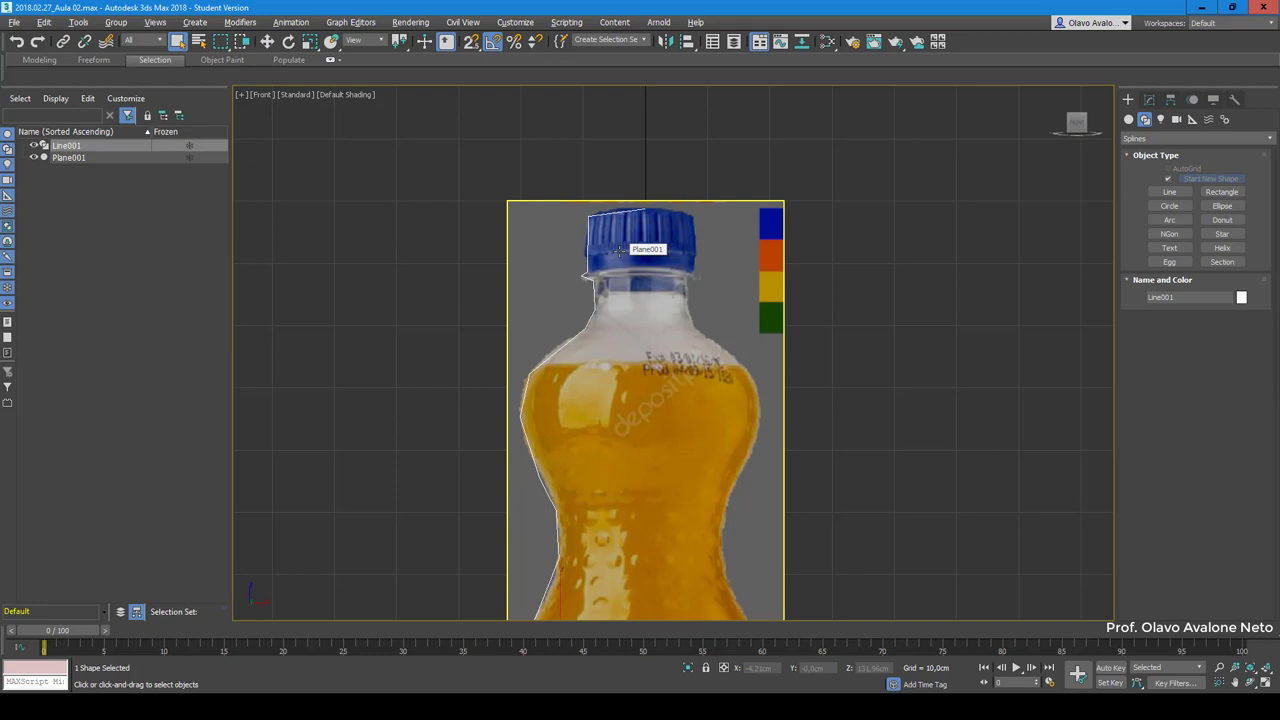
pyautogui.click(1150, 100)
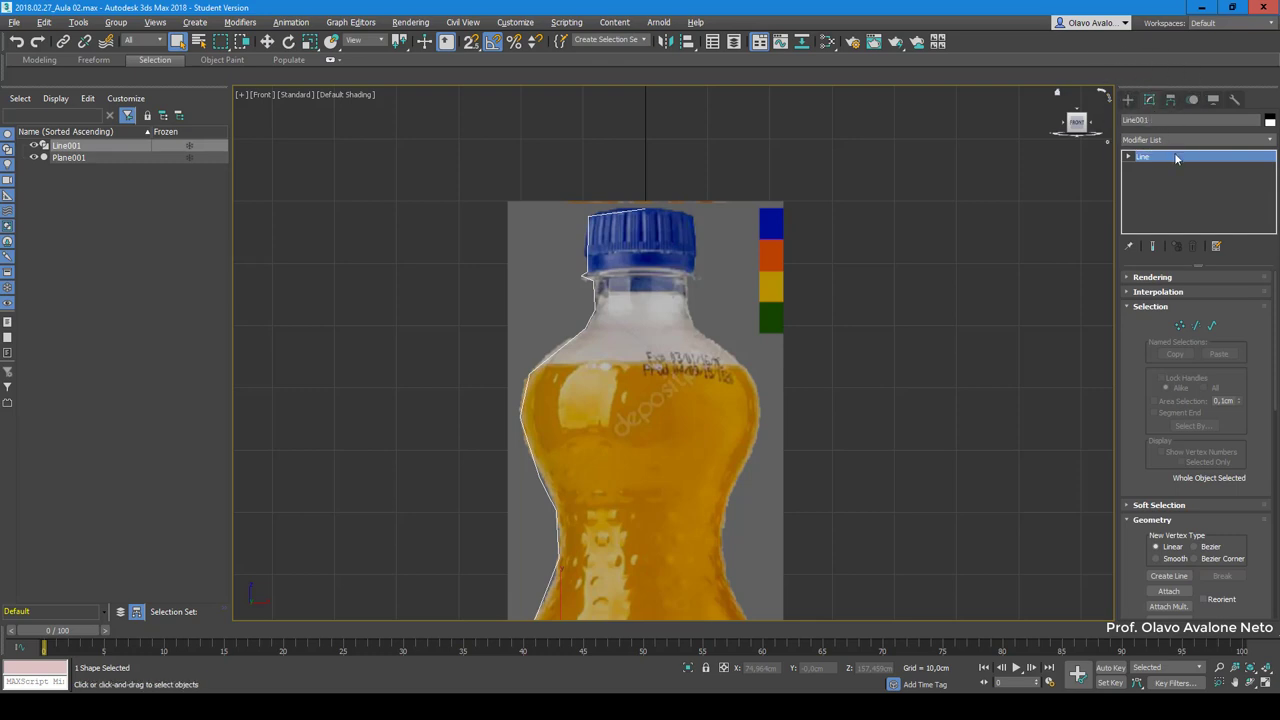
# Step: Expand Line001's sub-object levels, cycle through Segment and Spline, and settle on Vertex
pyautogui.click(1180, 326)
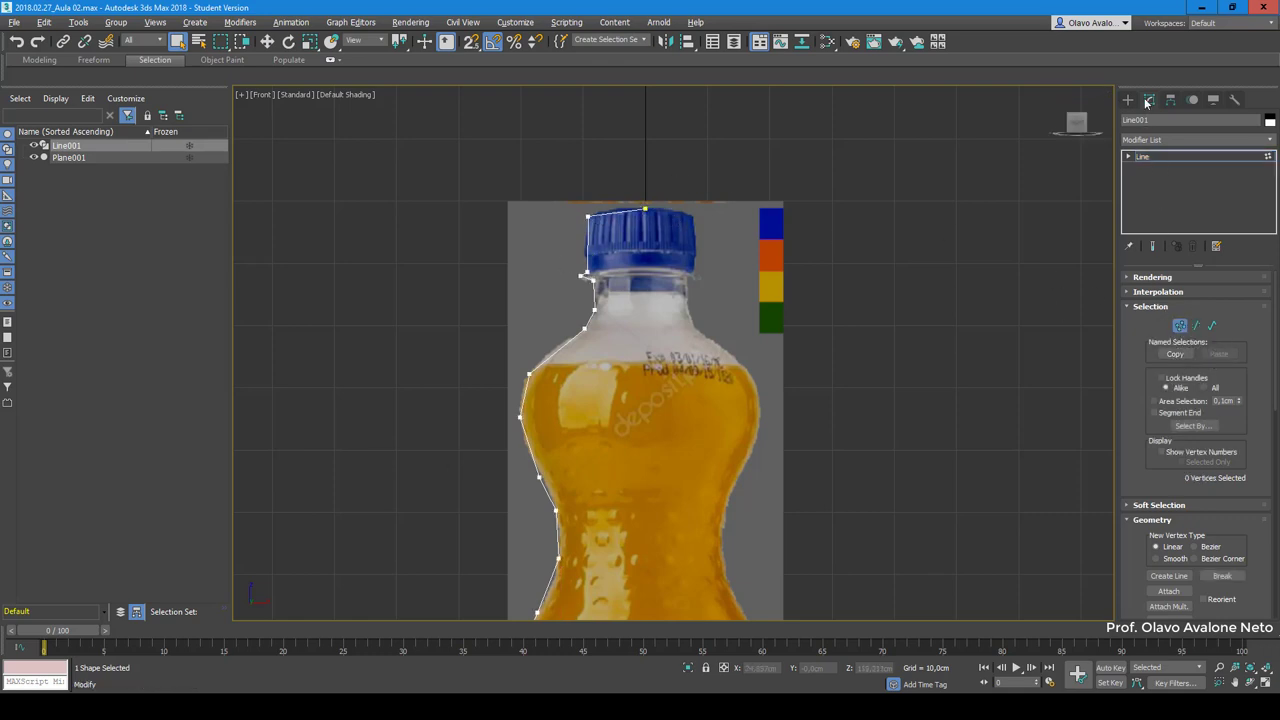
pyautogui.click(1129, 158)
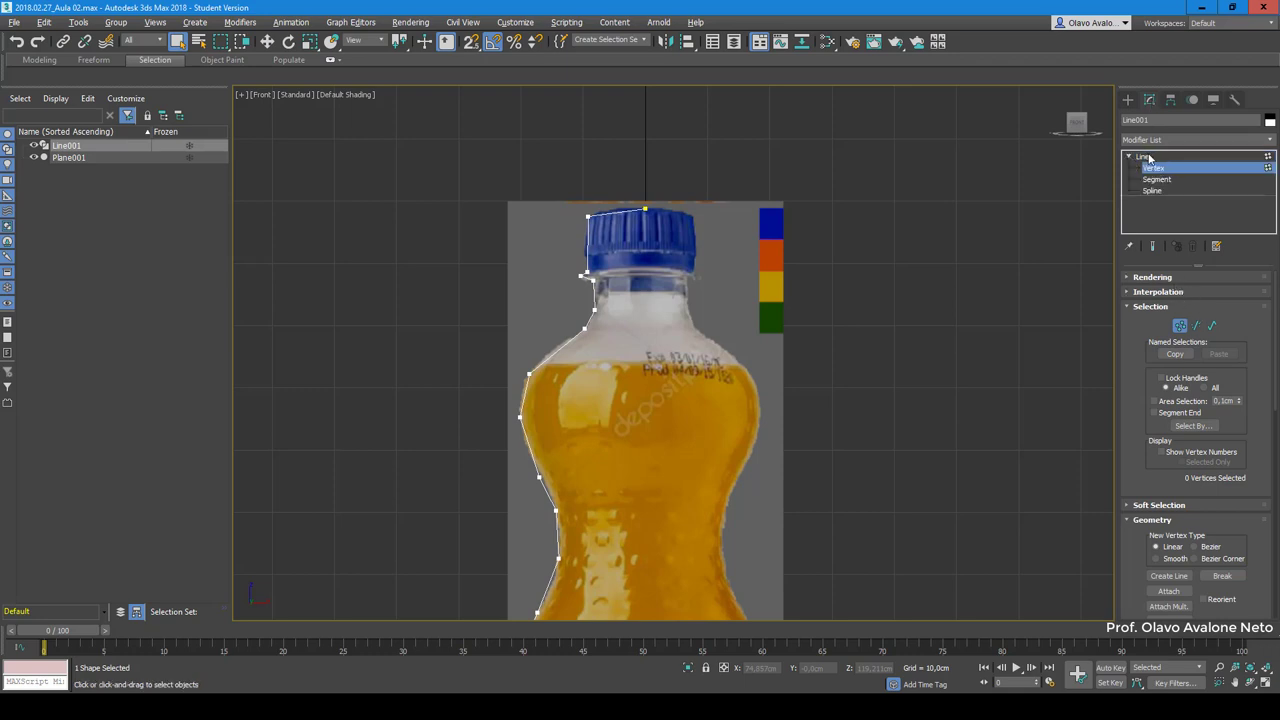
pyautogui.click(1157, 179)
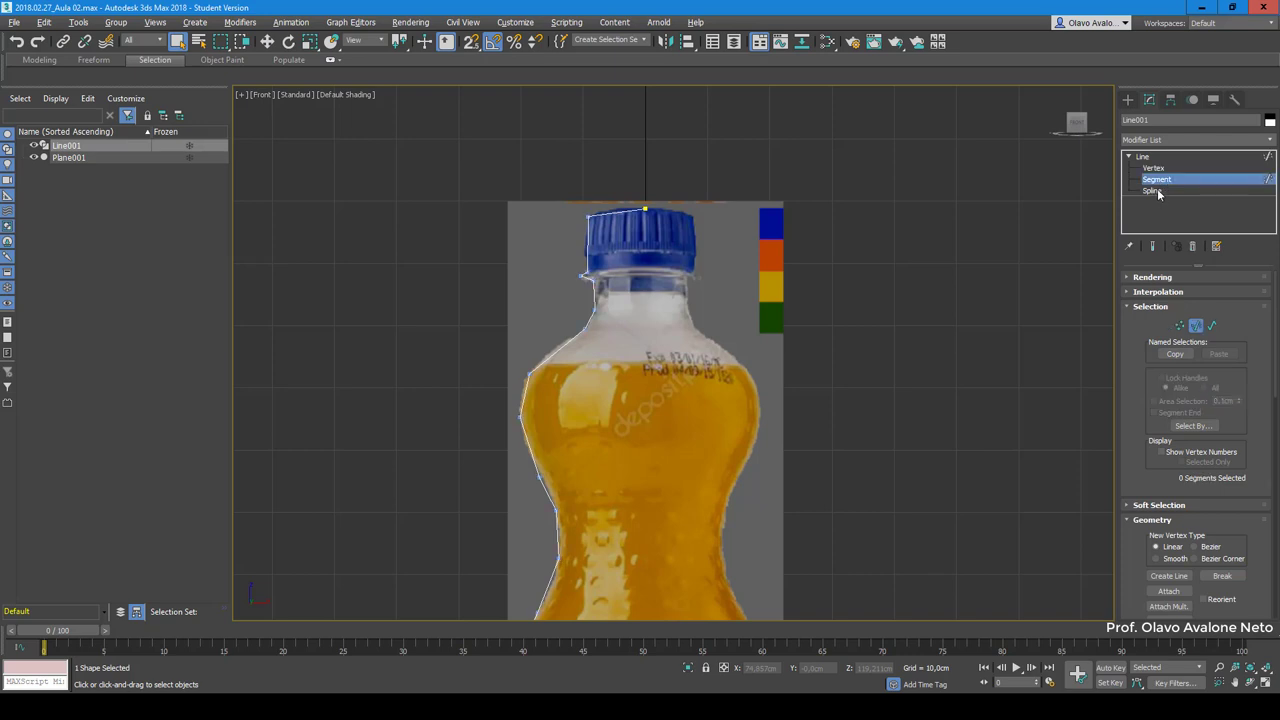
pyautogui.click(1157, 189)
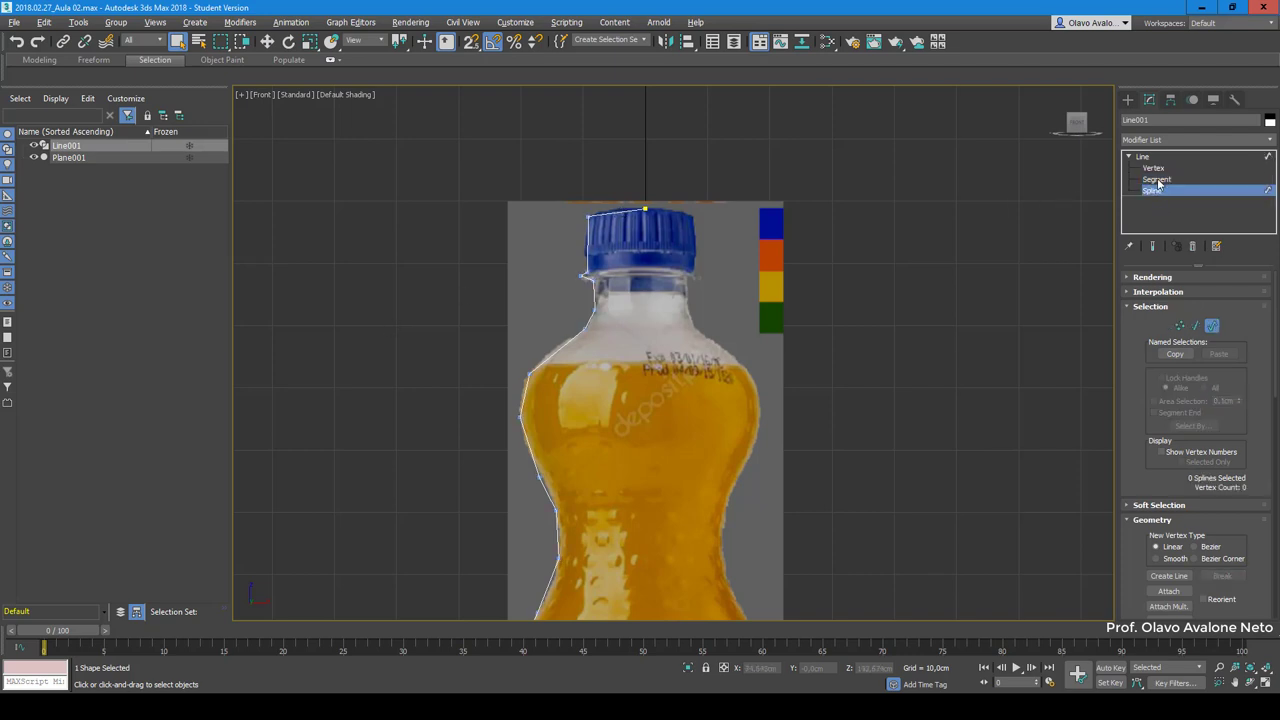
pyautogui.click(1157, 179)
pyautogui.click(1153, 168)
pyautogui.click(1156, 179)
pyautogui.click(1153, 190)
pyautogui.click(1180, 326)
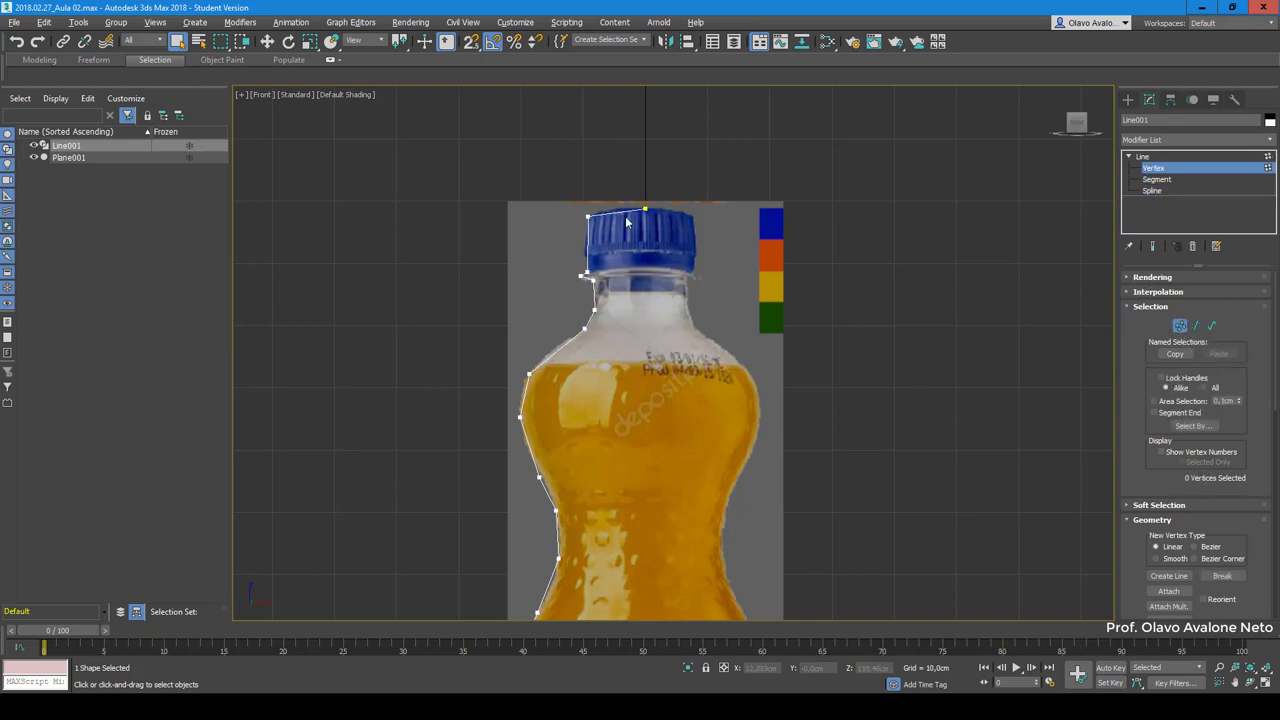
# Step: Turn on Select and Move and select the single vertex jutting out under the cap
pyautogui.moveTo(695, 234); pyautogui.dragTo(600, 195)
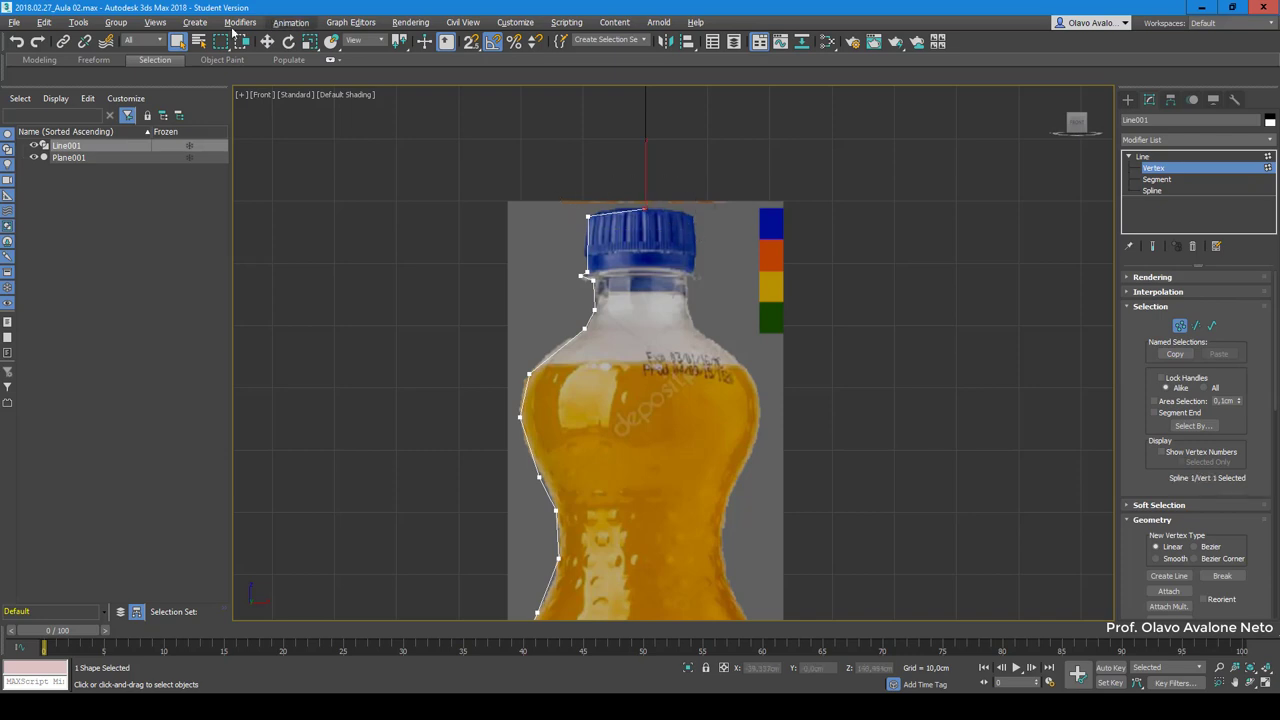
pyautogui.click(266, 41)
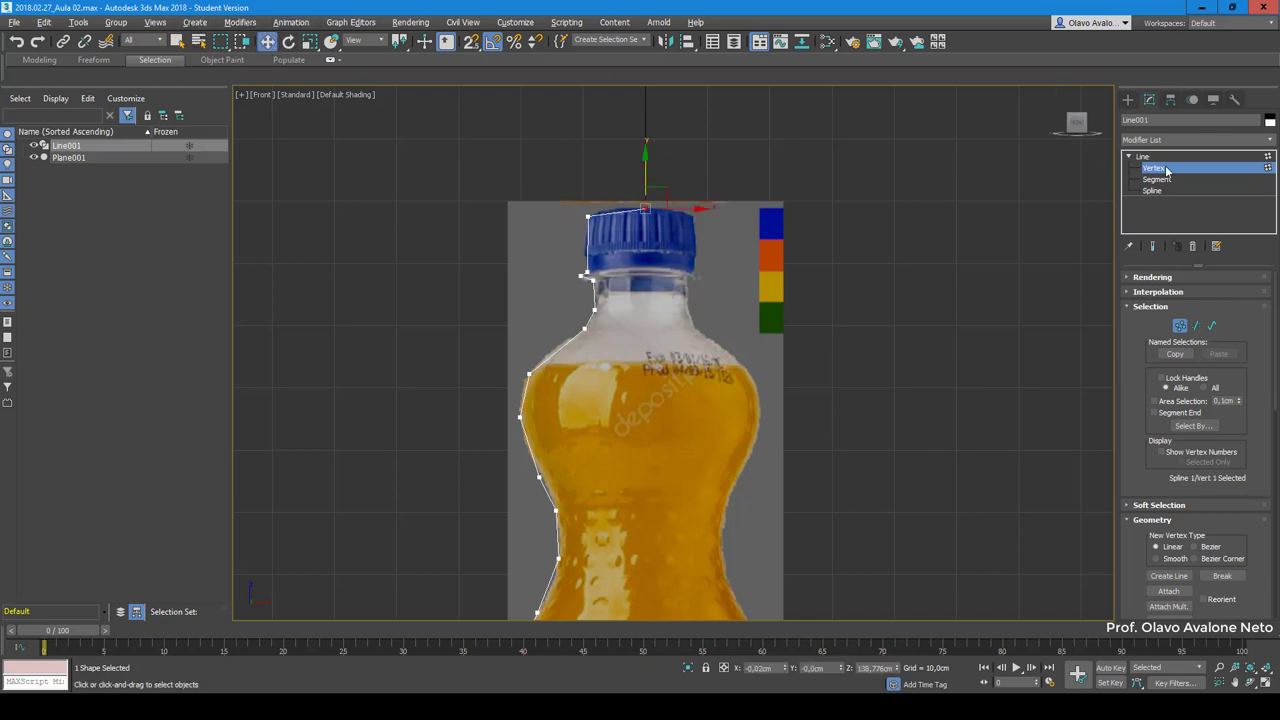
pyautogui.moveTo(544, 177)
pyautogui.mouseDown()
pyautogui.moveTo(604, 256)
pyautogui.moveTo(610, 295)
pyautogui.mouseUp()
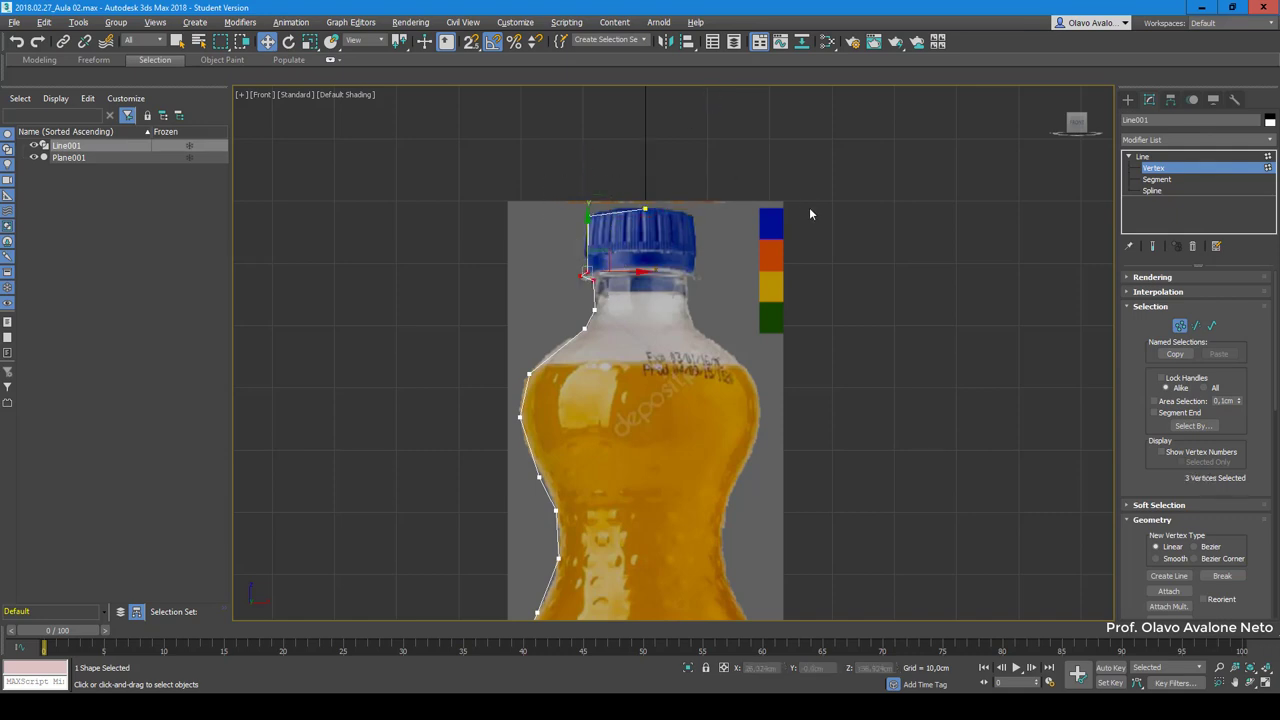
pyautogui.scroll(5, 586, 277)
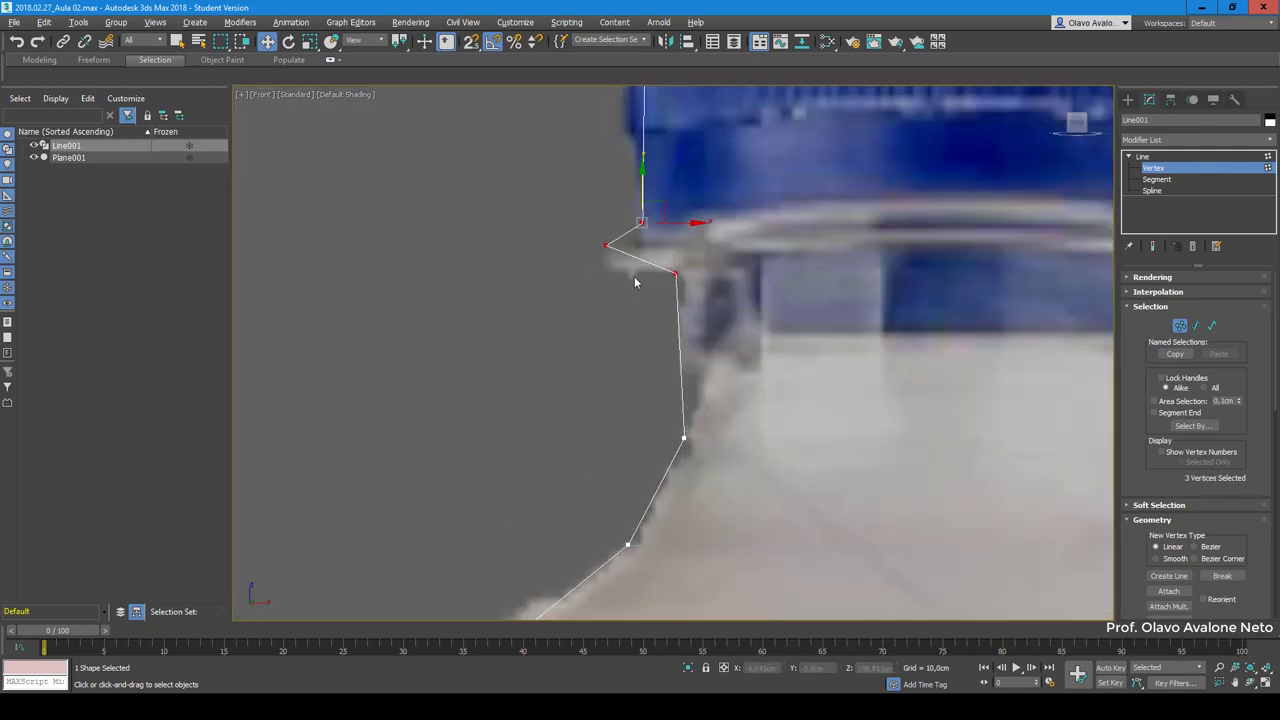
pyautogui.scroll(3, 560, 200)
pyautogui.moveTo(537, 172); pyautogui.dragTo(580, 216)
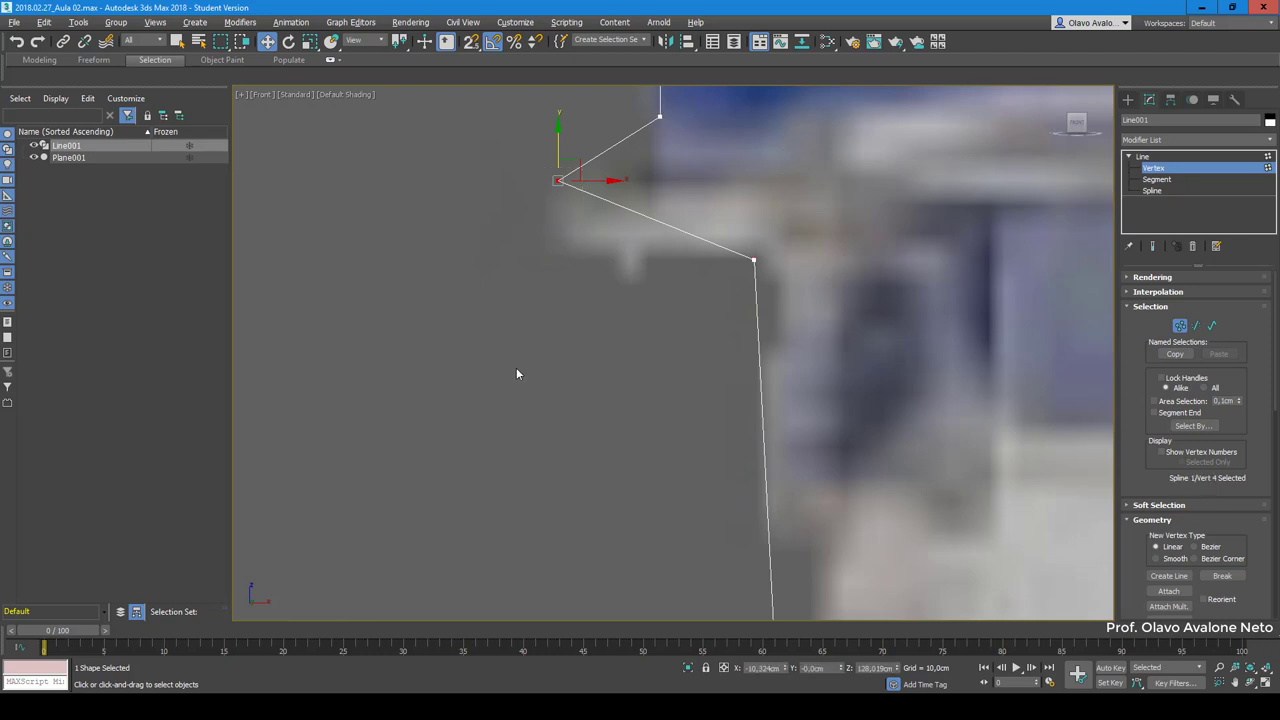
pyautogui.scroll(-2, 516, 369)
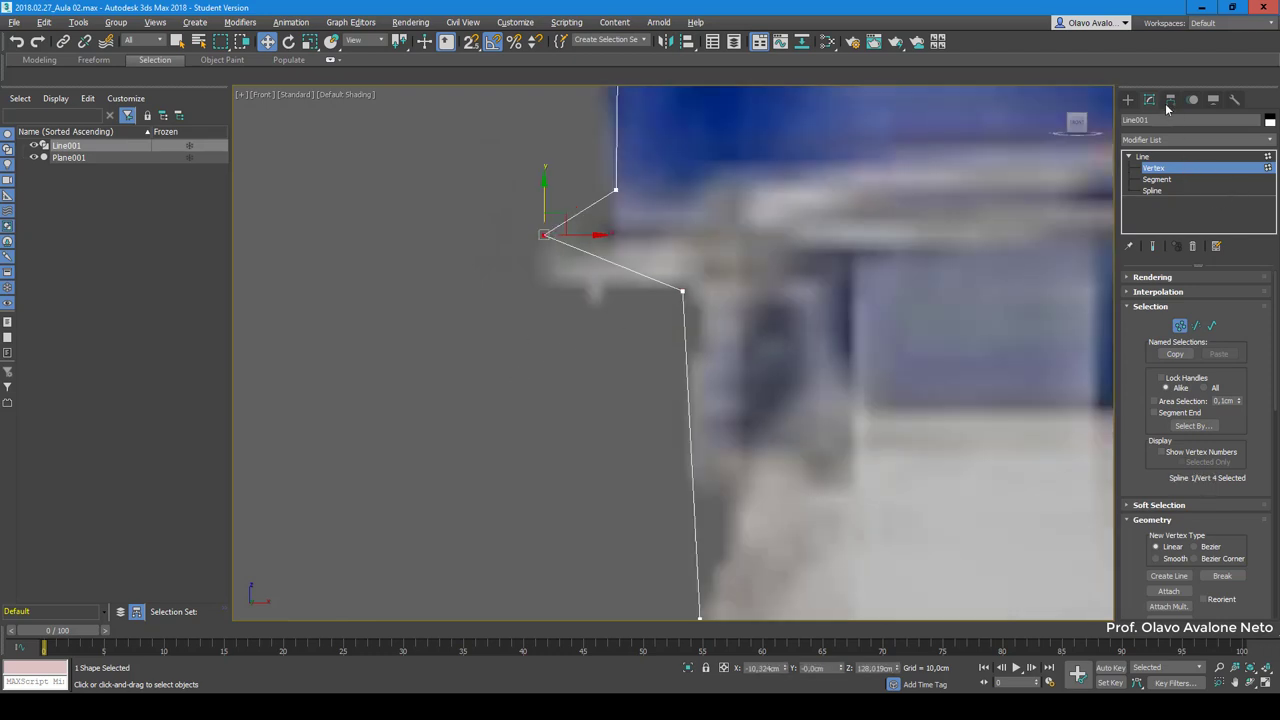
pyautogui.click(1129, 158)
pyautogui.click(1129, 158)
# Step: Nudge the neck vertex slightly right to match the reference outline
pyautogui.moveTo(545, 197); pyautogui.dragTo(600, 248)
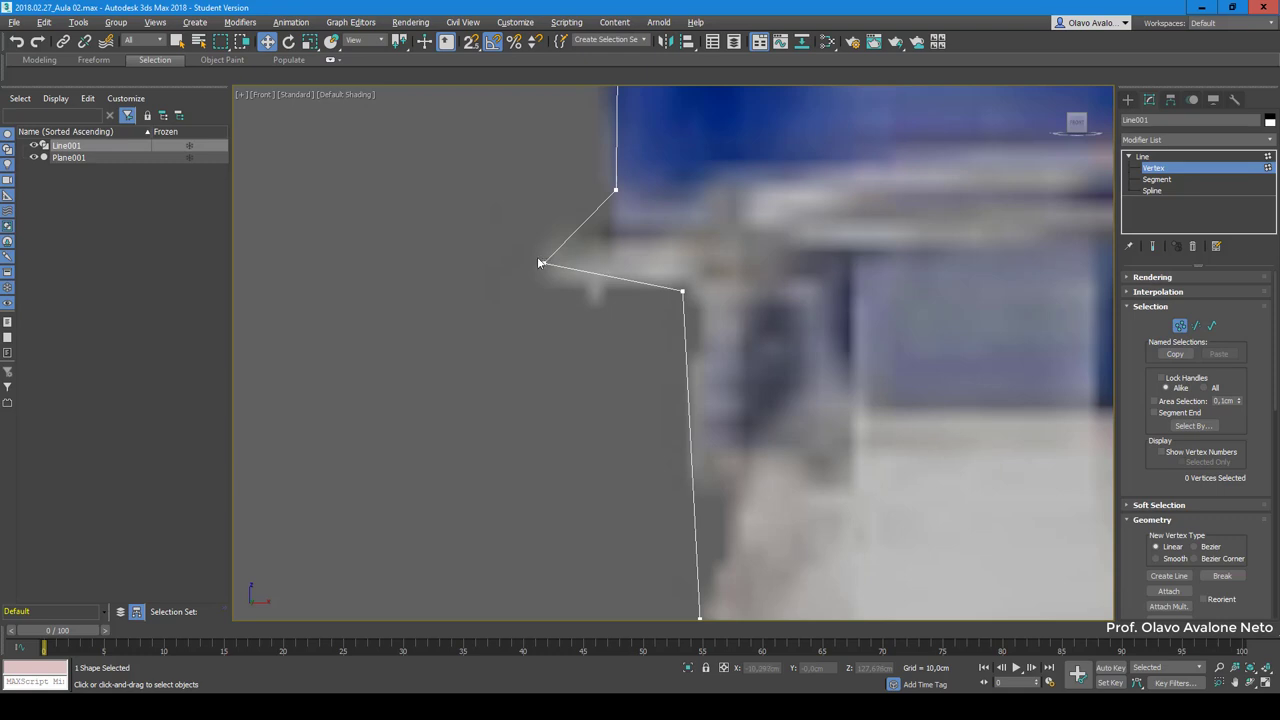
pyautogui.moveTo(584, 264); pyautogui.dragTo(596, 268)
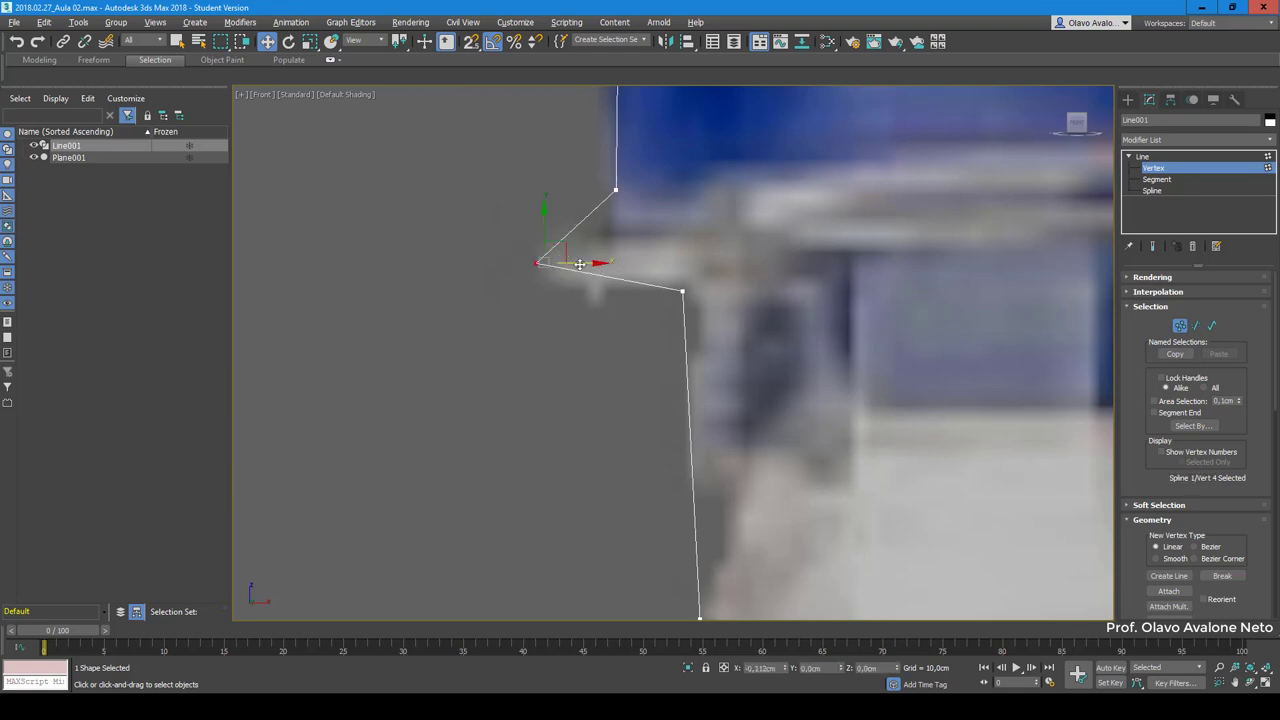
pyautogui.scroll(-3, 640, 160)
pyautogui.scroll(-2, 690, 162)
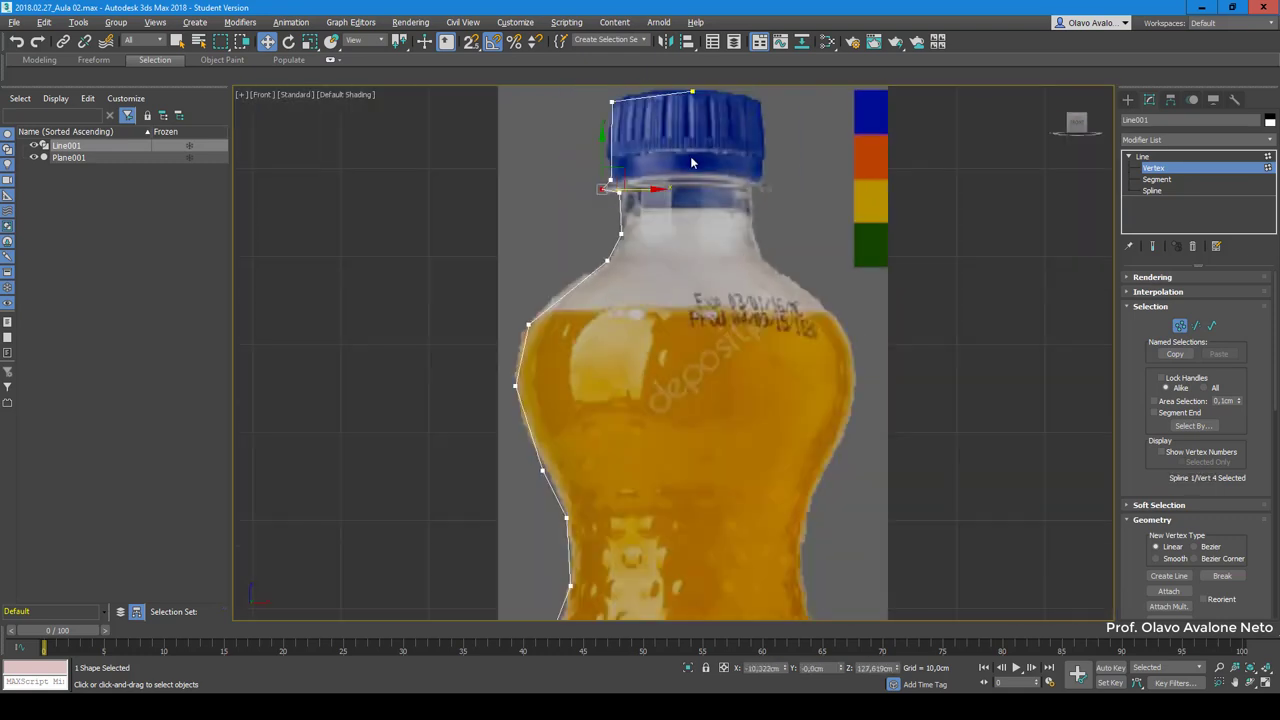
# Step: Select the shoulder segment, then the whole profile at Spline level, and scroll to Geometry
pyautogui.scroll(4, 527, 325)
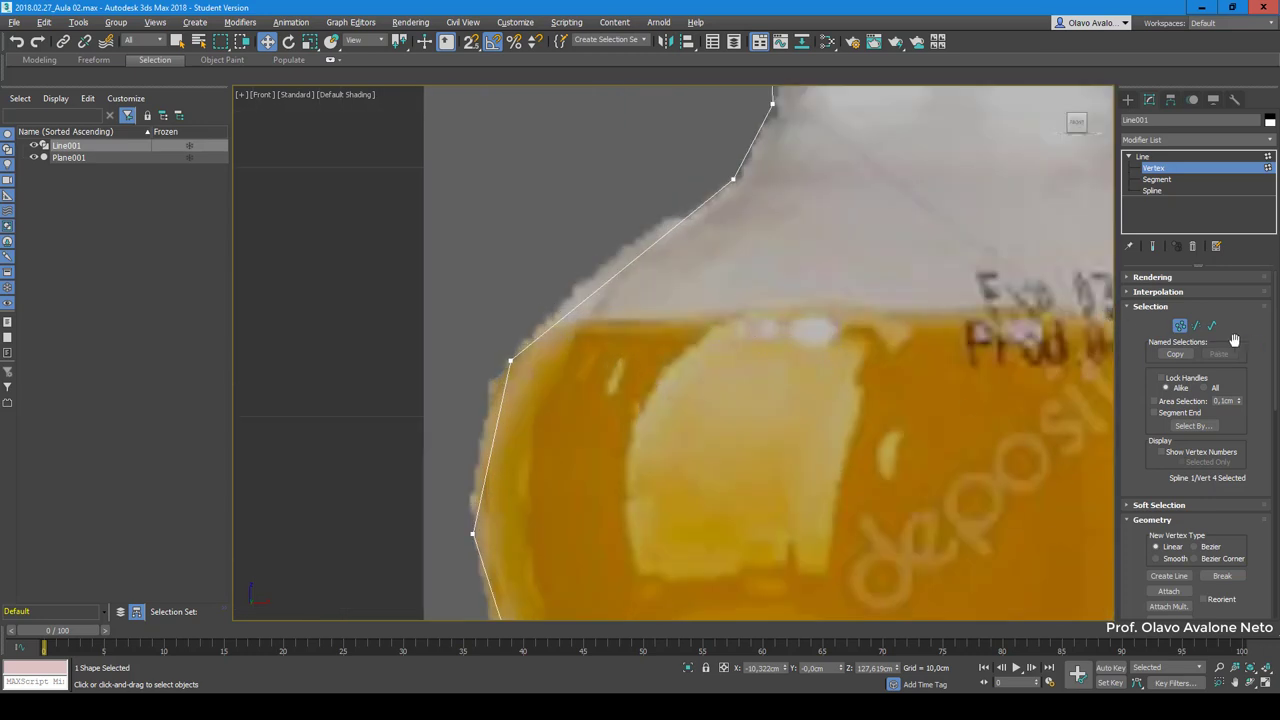
pyautogui.click(1196, 326)
pyautogui.click(685, 217)
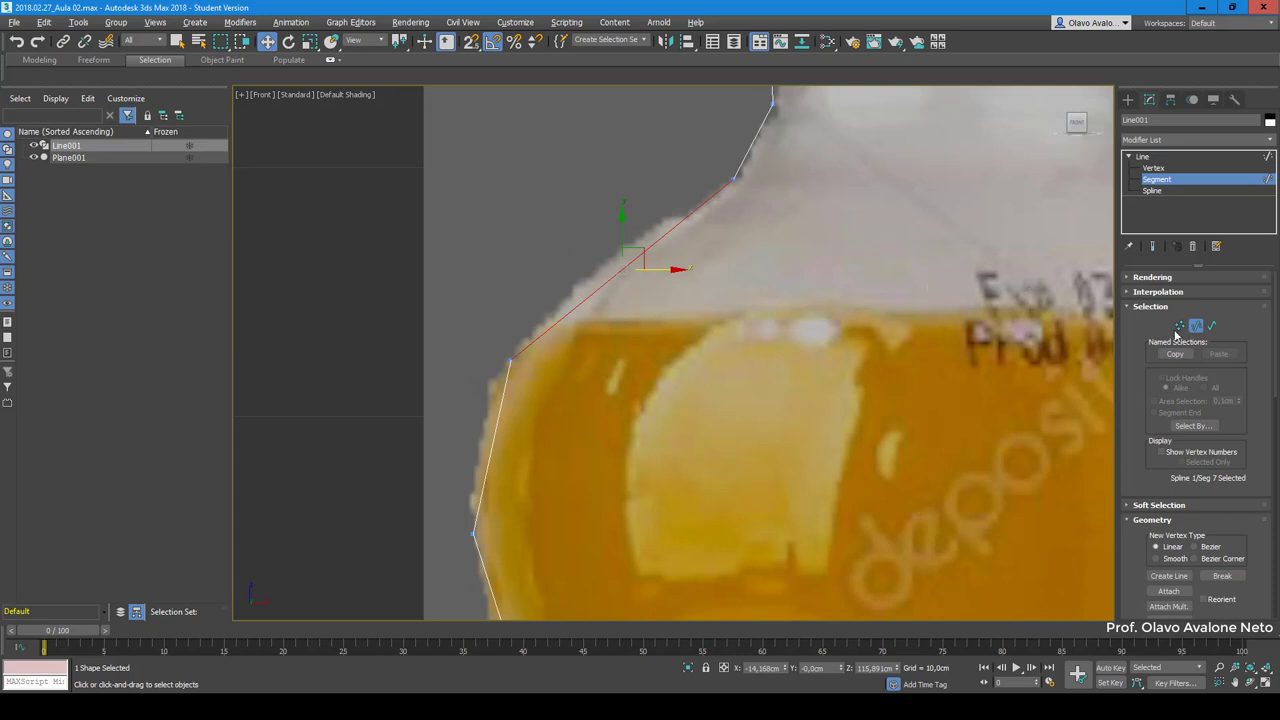
pyautogui.click(1212, 326)
pyautogui.scroll(-3, 615, 238)
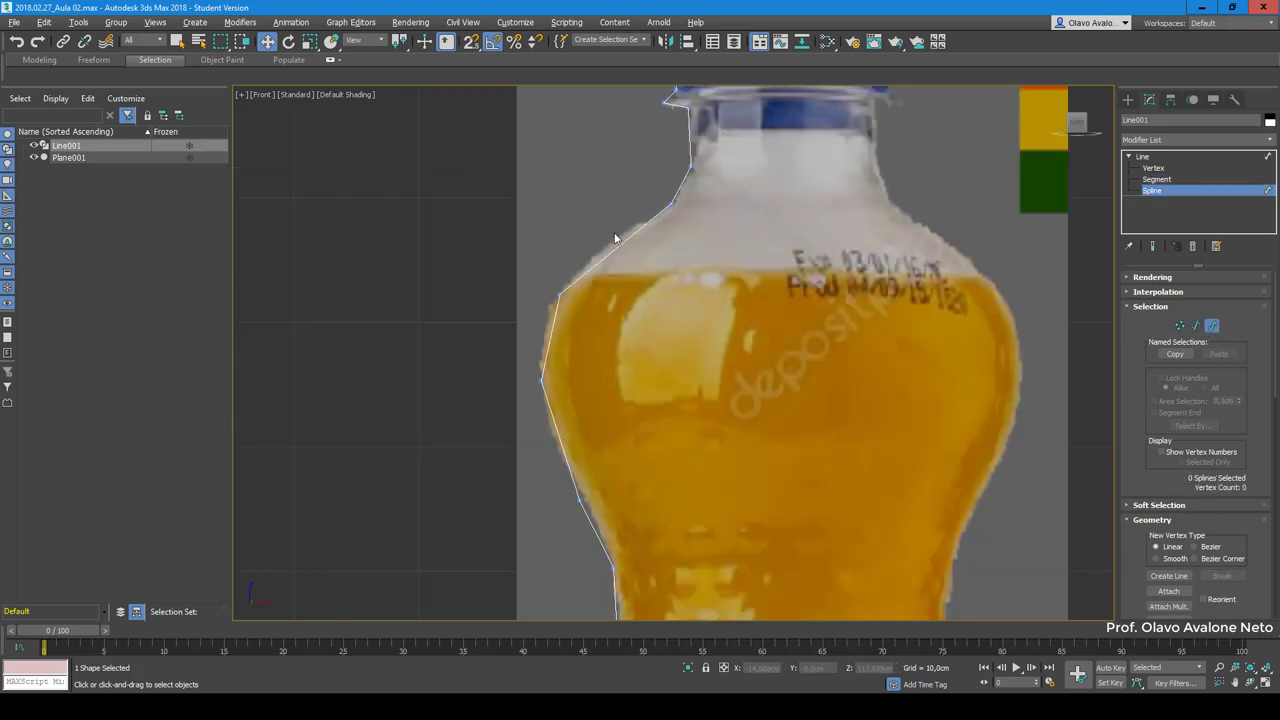
pyautogui.click(622, 243)
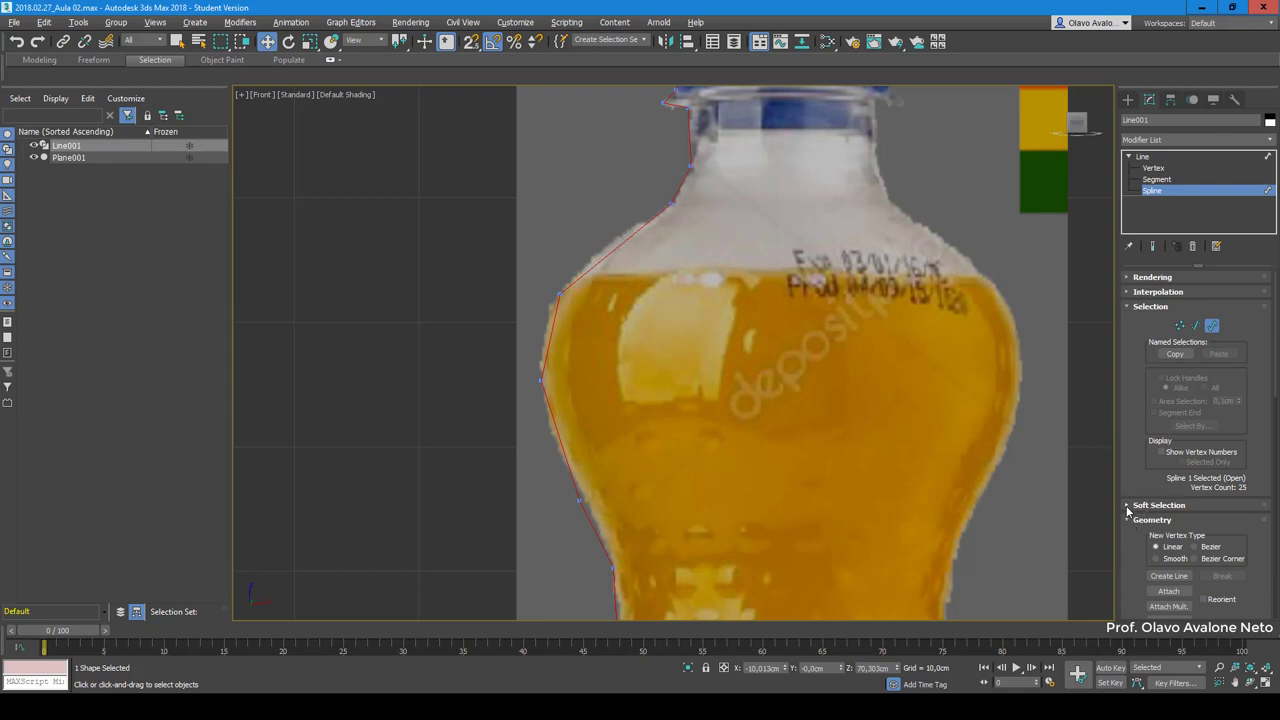
pyautogui.scroll(-1, 1160, 472)
pyautogui.scroll(-1, 1155, 478)
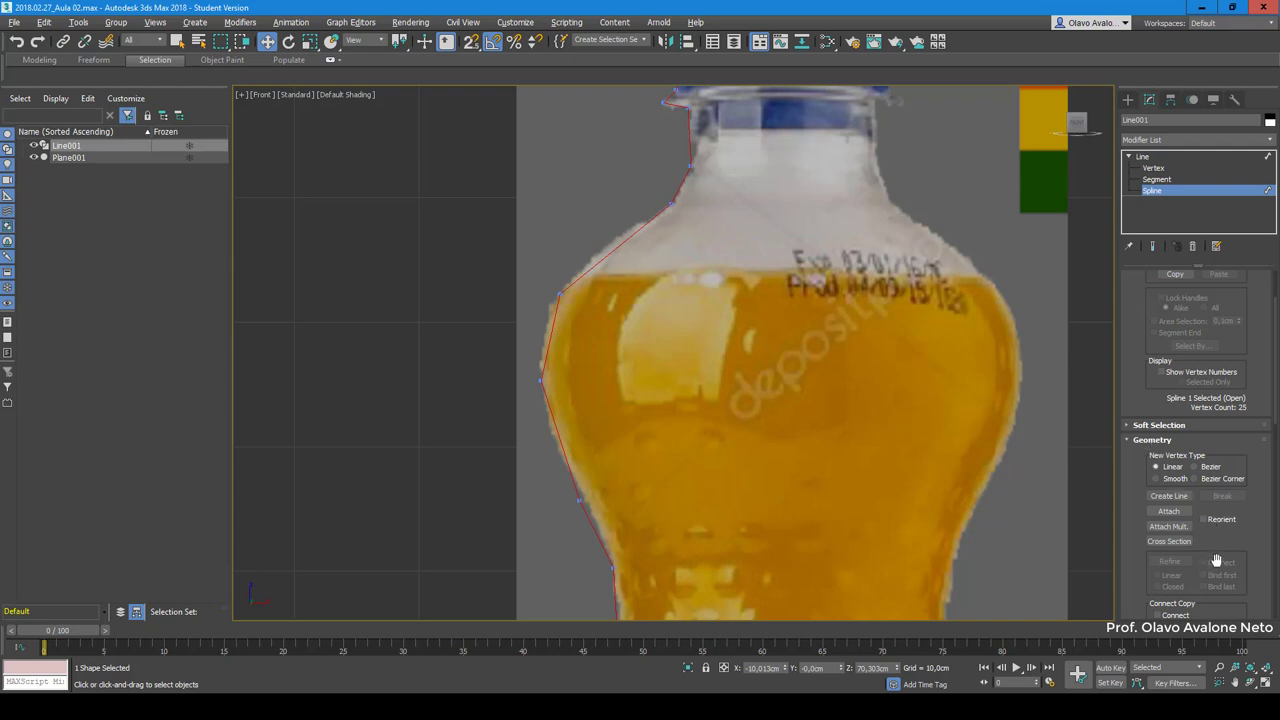
pyautogui.scroll(-1, 1220, 530)
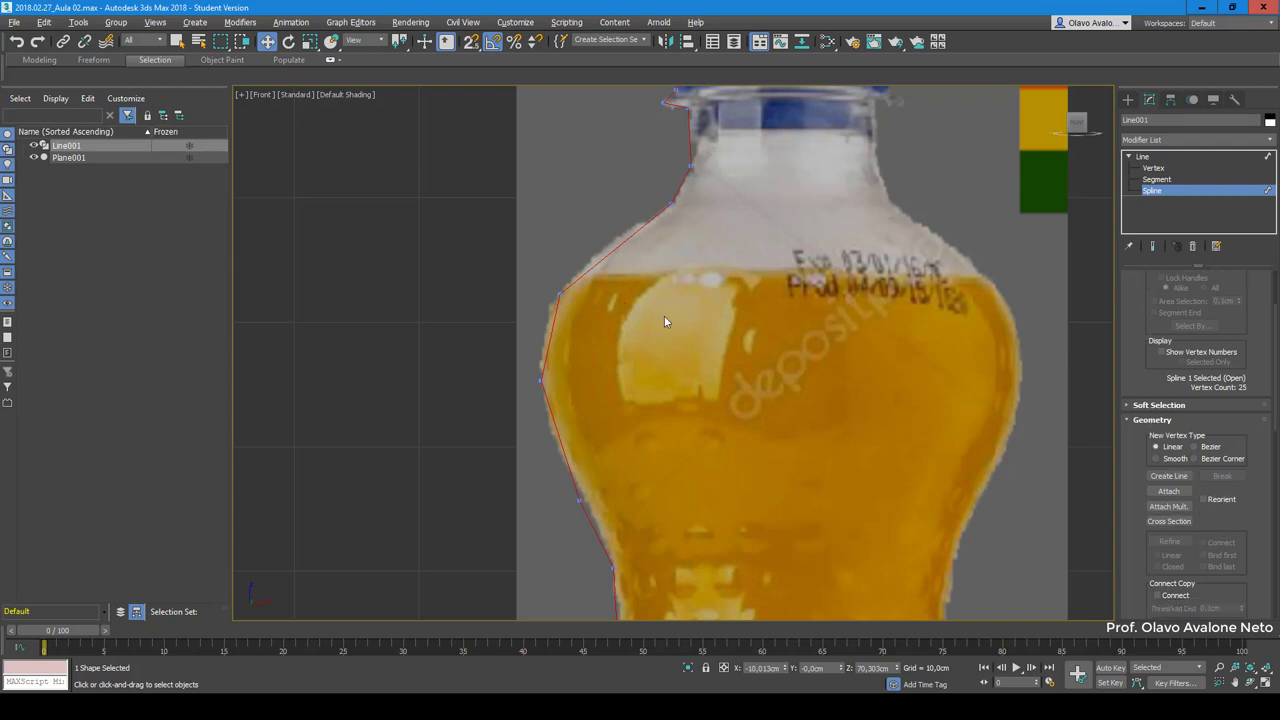
# Step: Refine the shoulder segment with a new vertex, then select the cap's top-right and top-left vertices
pyautogui.click(1160, 169)
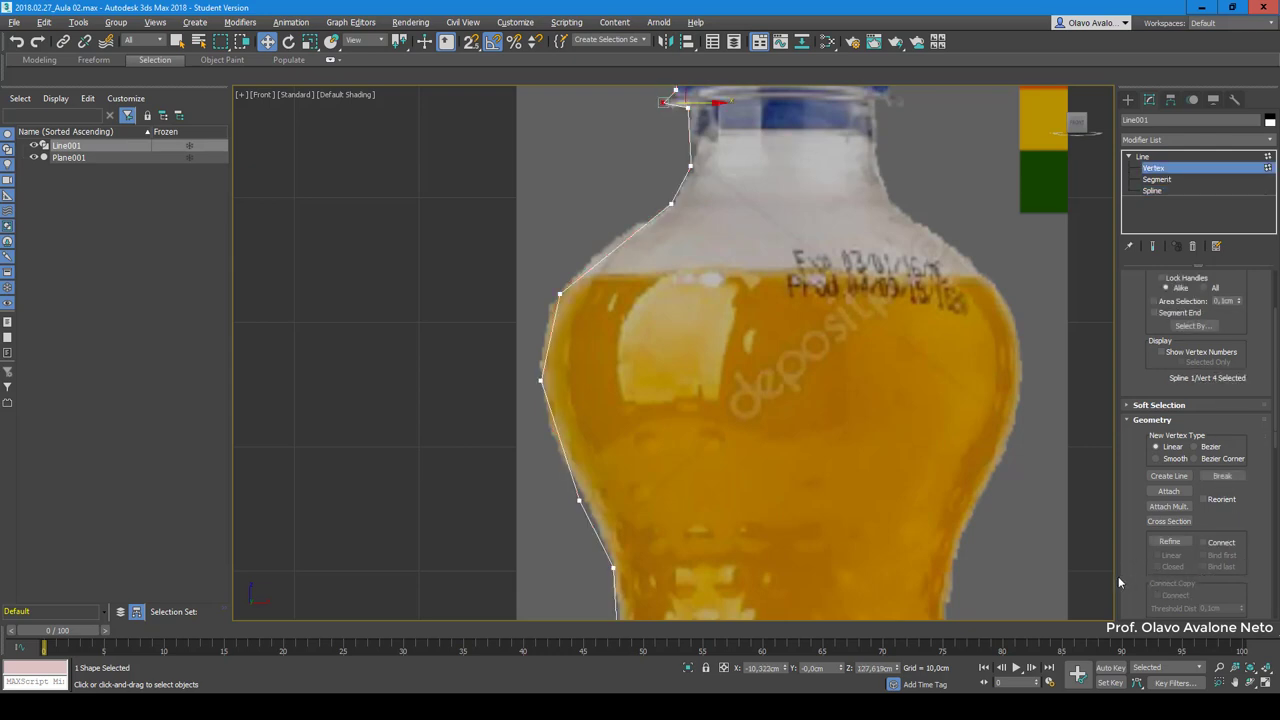
pyautogui.scroll(-1, 1130, 560)
pyautogui.scroll(-1, 1139, 547)
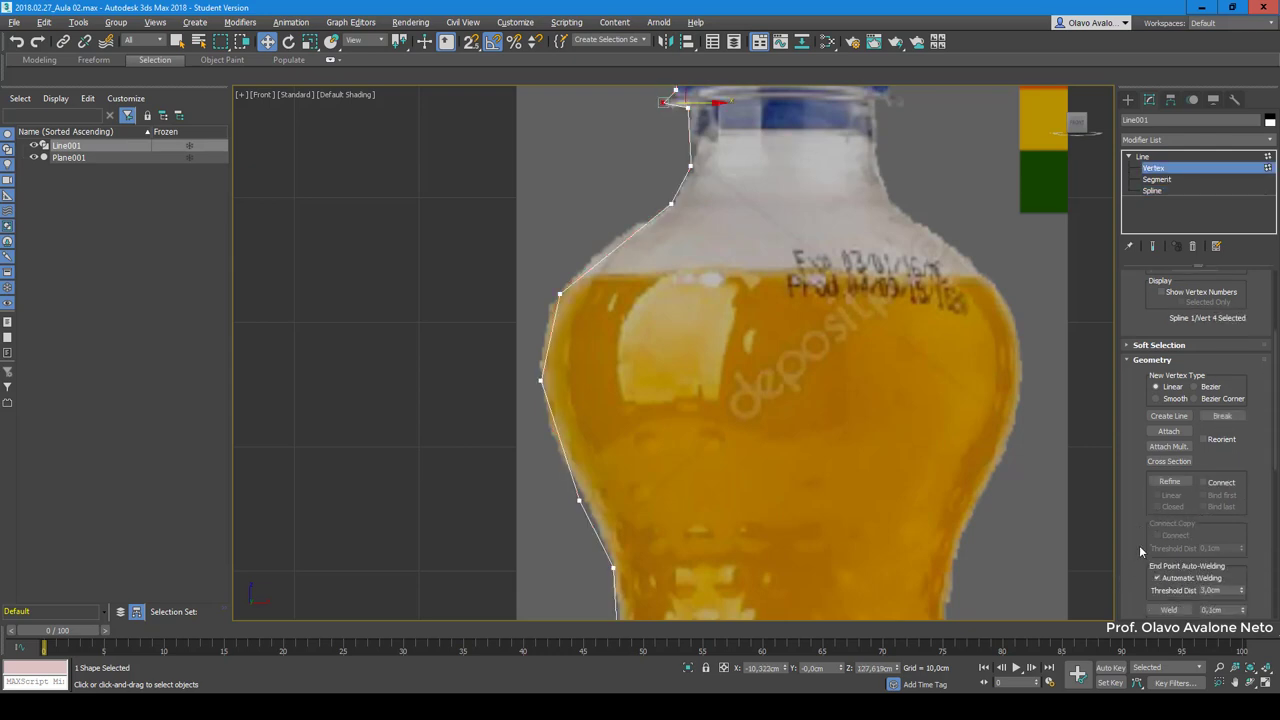
pyautogui.click(1168, 484)
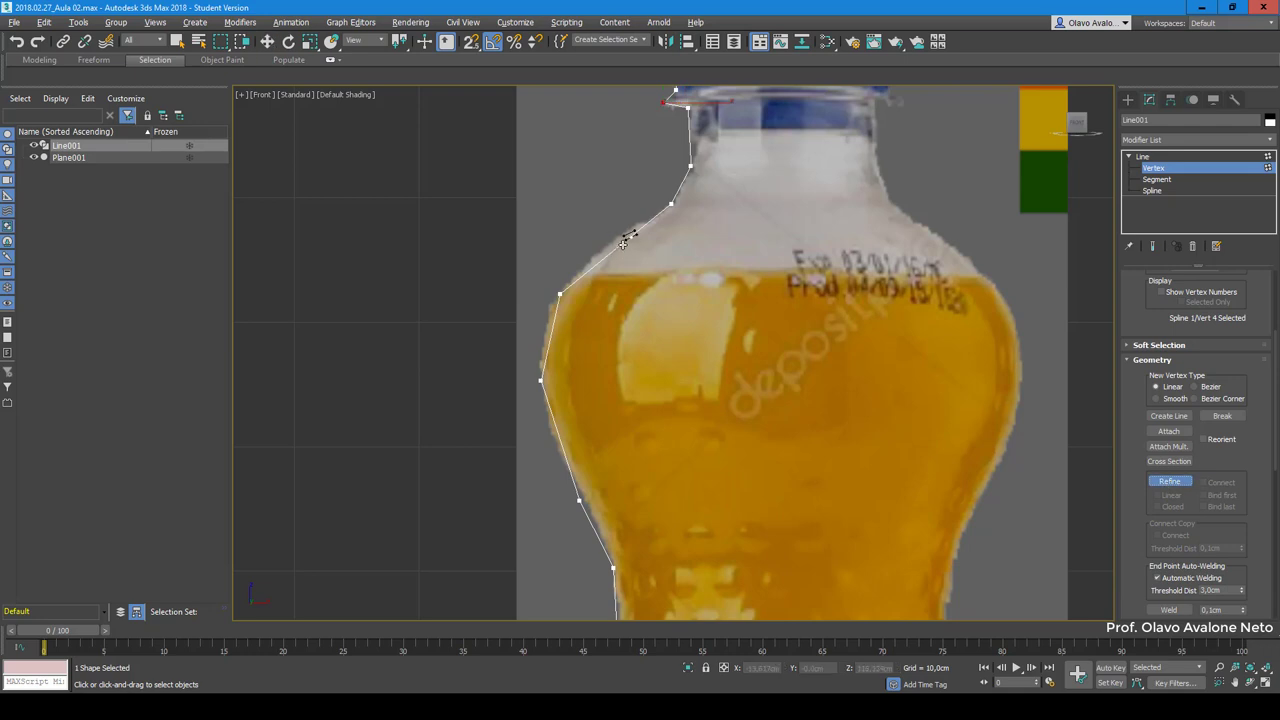
pyautogui.click(1155, 170)
pyautogui.scroll(5, 612, 254)
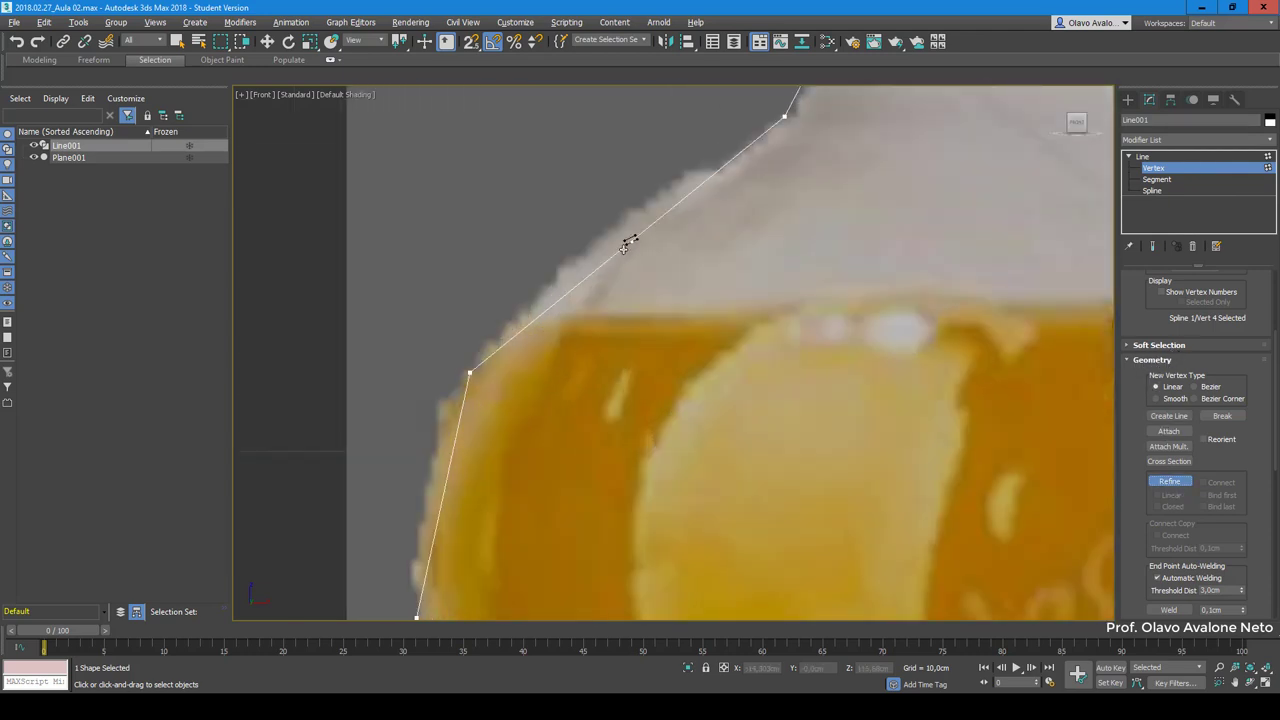
pyautogui.click(623, 248)
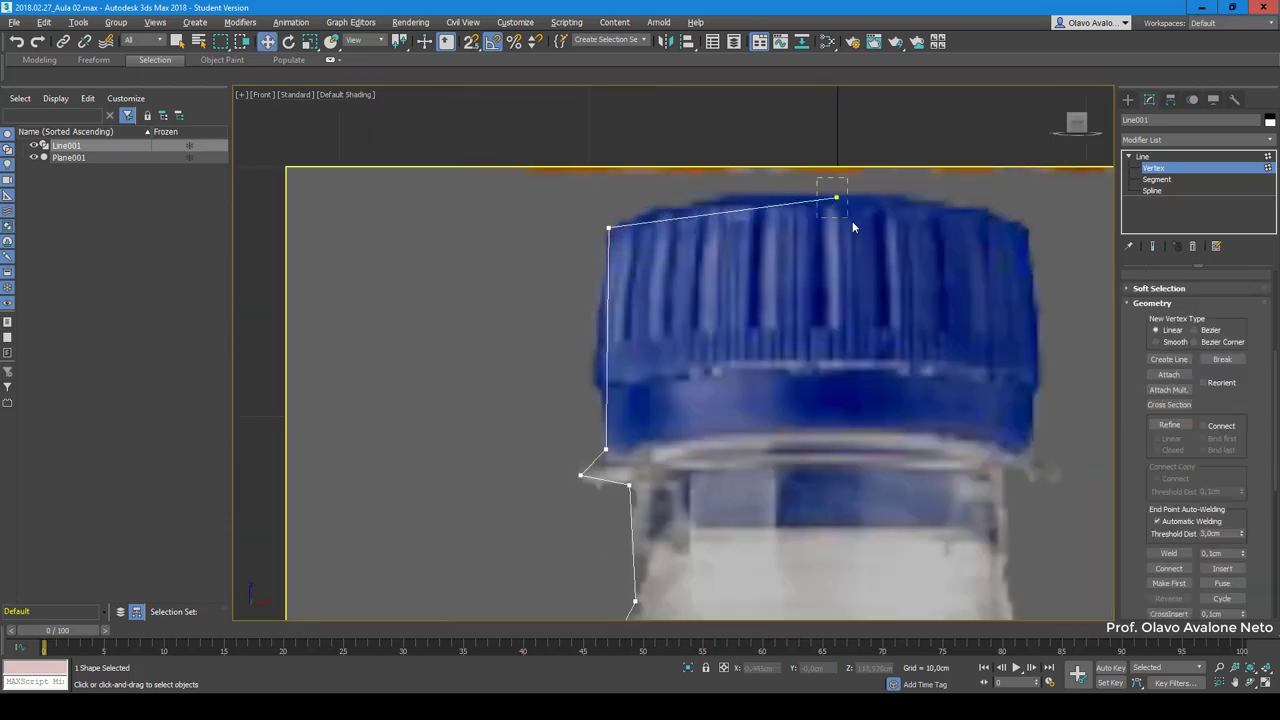
pyautogui.moveTo(852, 228); pyautogui.dragTo(852, 222)
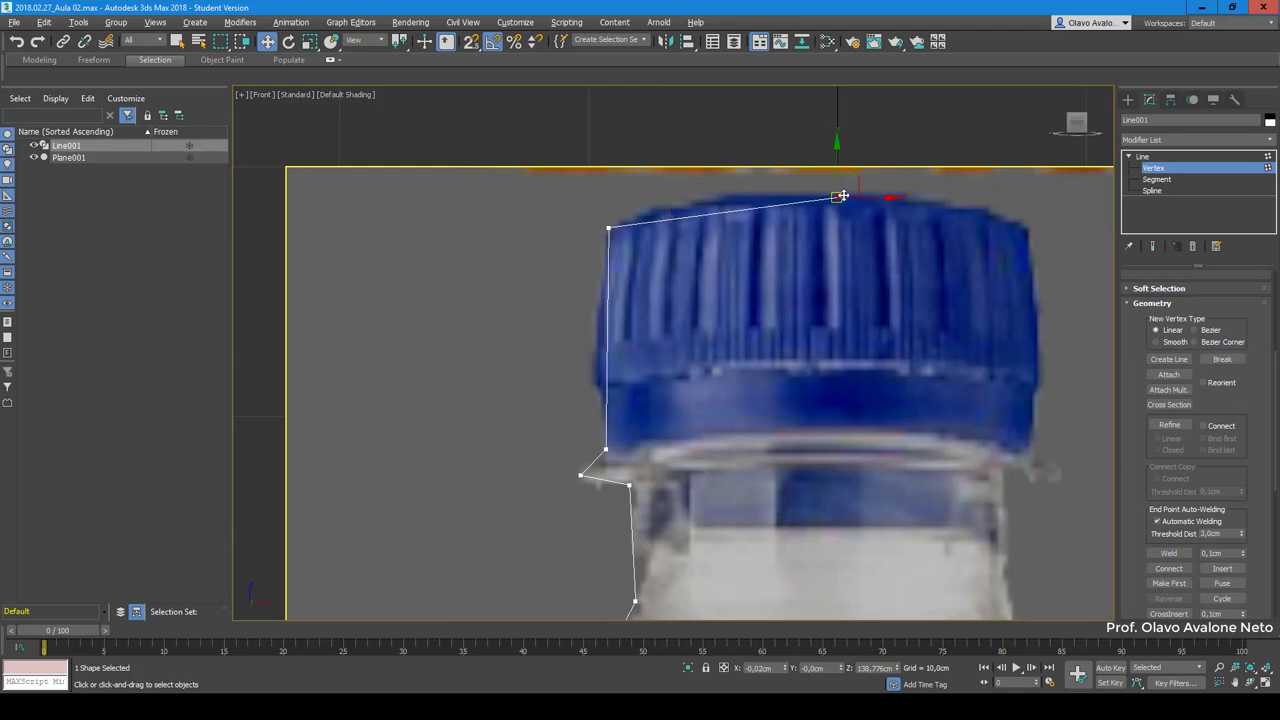
pyautogui.click(608, 228)
# Step: Convert the cap's top-left corner vertex to Bezier Corner, then to smooth Bezier
pyautogui.rightClick(607, 230)
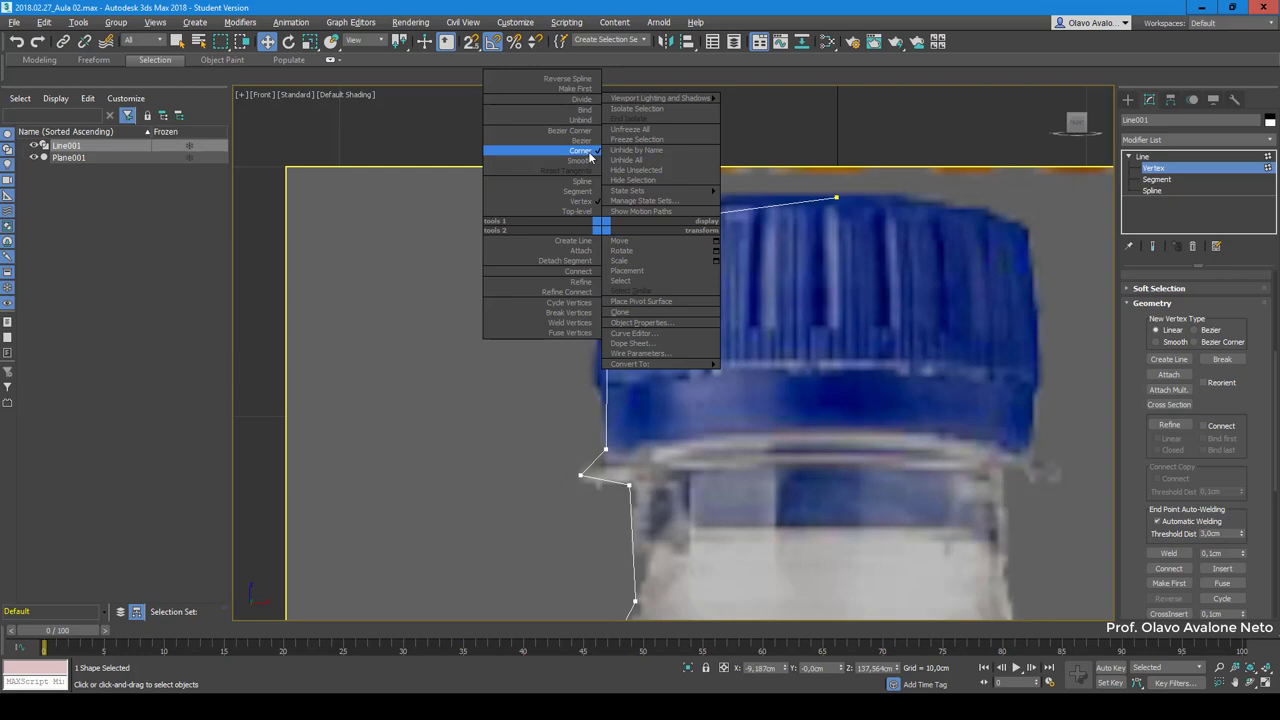
pyautogui.click(587, 132)
pyautogui.scroll(2, 618, 222)
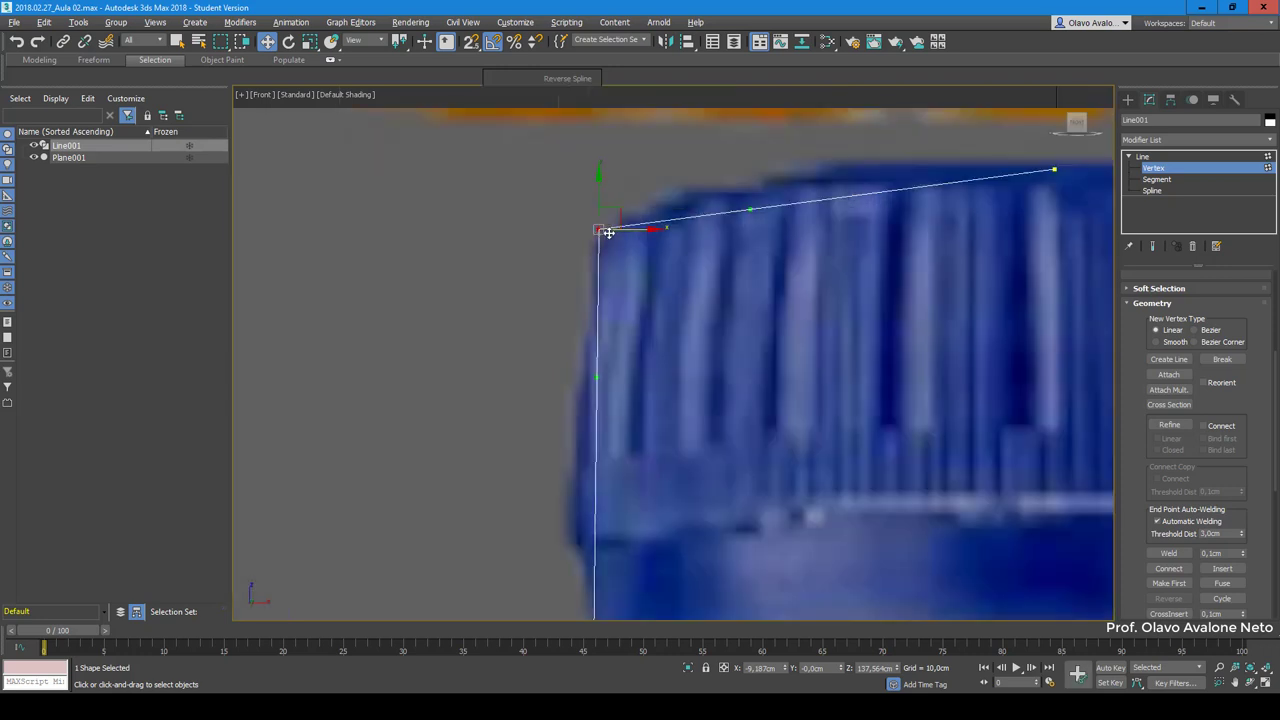
pyautogui.scroll(2, 609, 230)
pyautogui.rightClick(578, 219)
pyautogui.moveTo(610, 184)
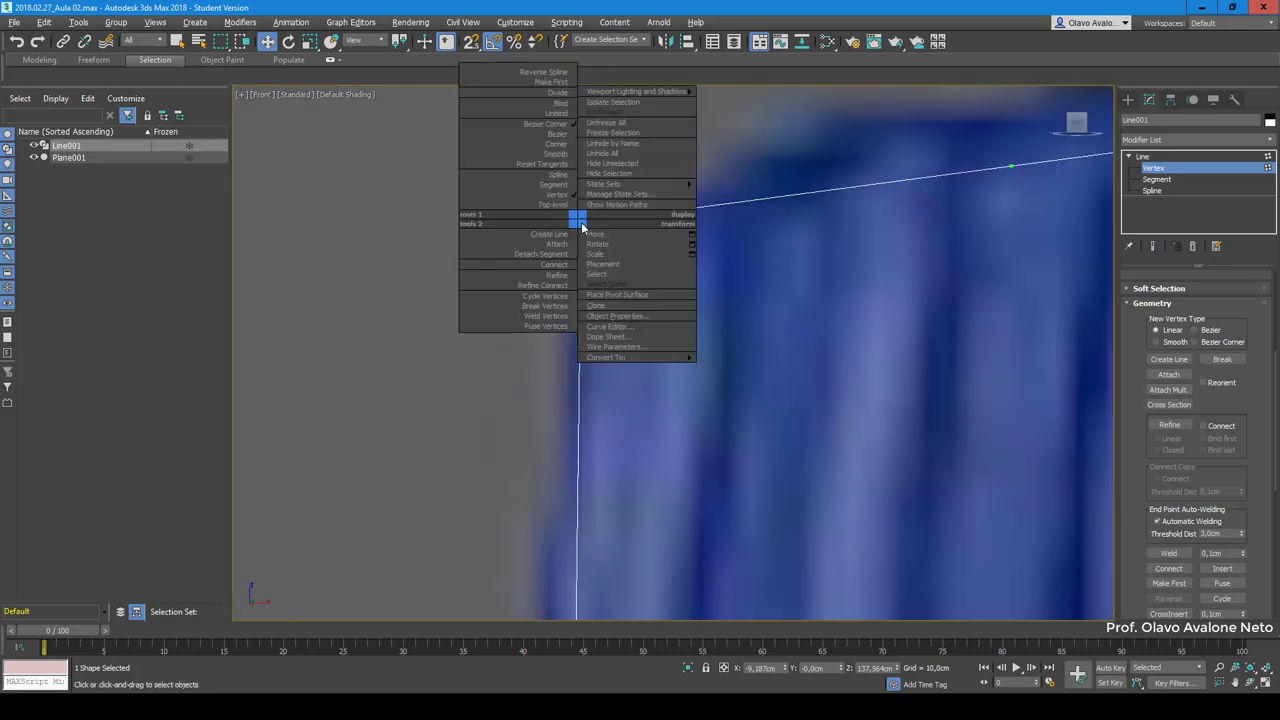
pyautogui.click(560, 134)
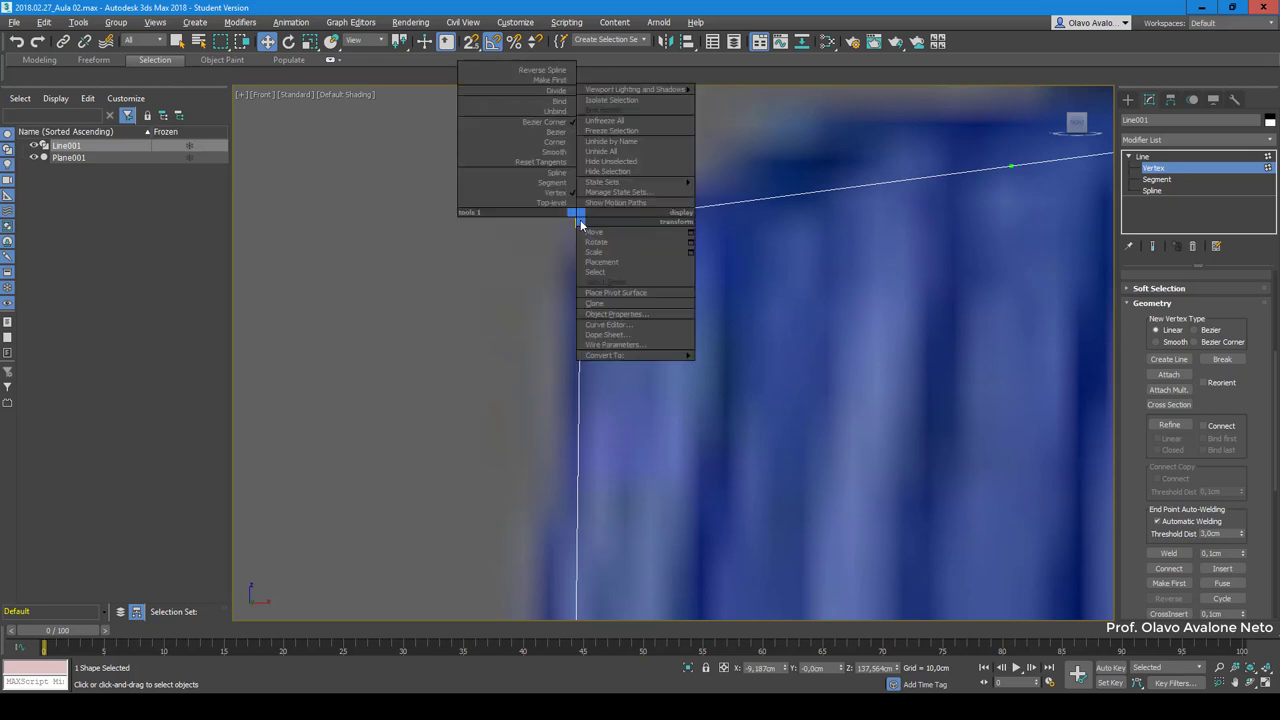
pyautogui.rightClick(580, 218)
pyautogui.click(558, 136)
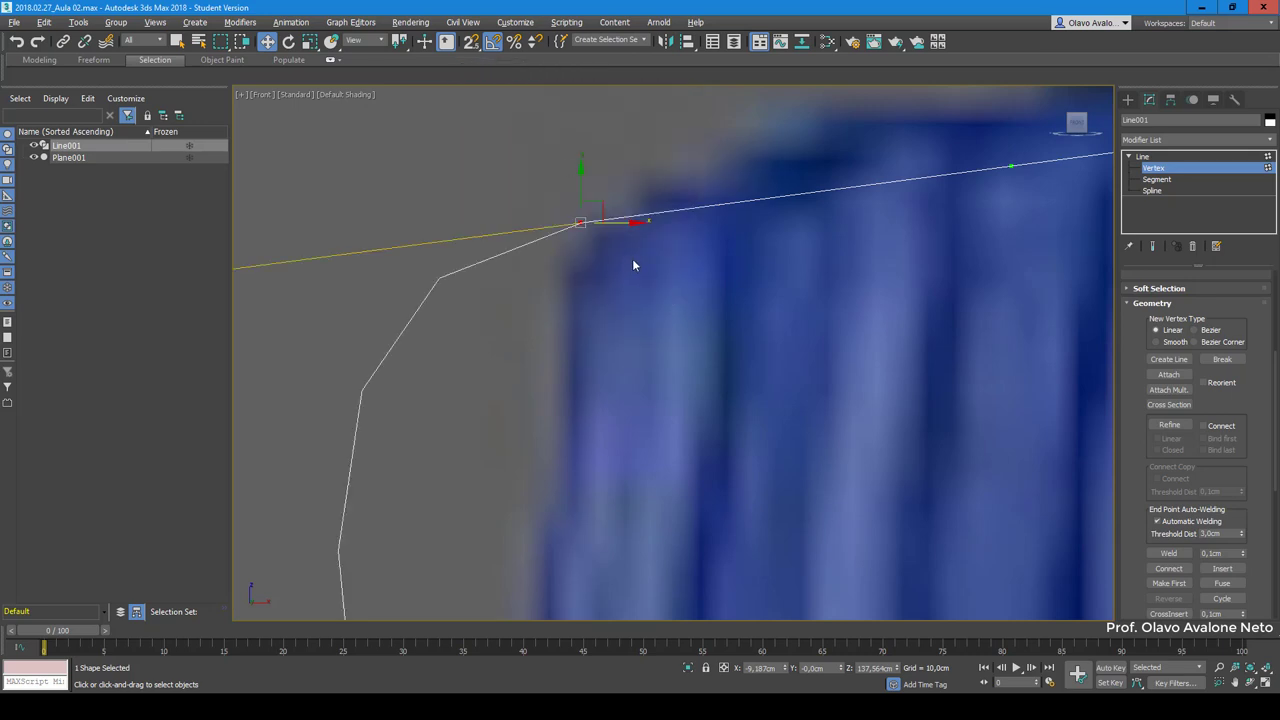
pyautogui.scroll(-5, 633, 265)
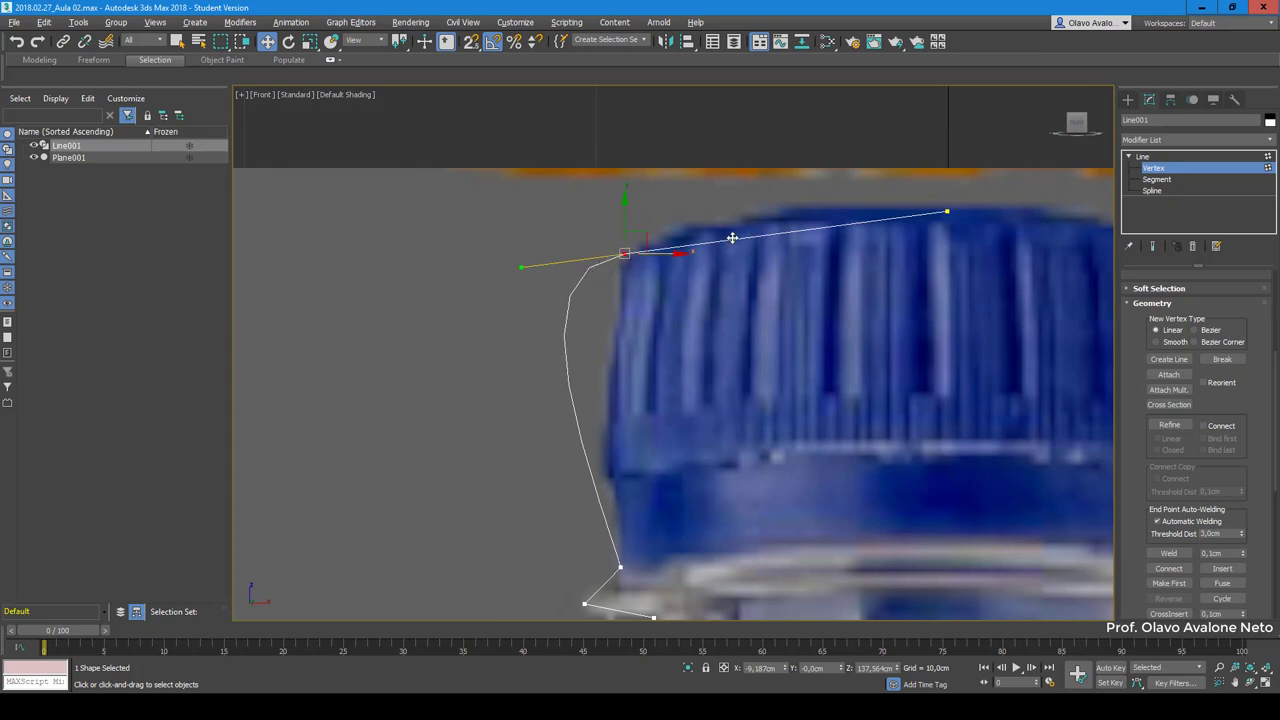
# Step: Drag the corner's Bezier handles to round it along the cap edge, then select the notch vertex below
pyautogui.moveTo(521, 272)
pyautogui.mouseDown()
pyautogui.moveTo(603, 351)
pyautogui.moveTo(610, 329)
pyautogui.mouseUp()
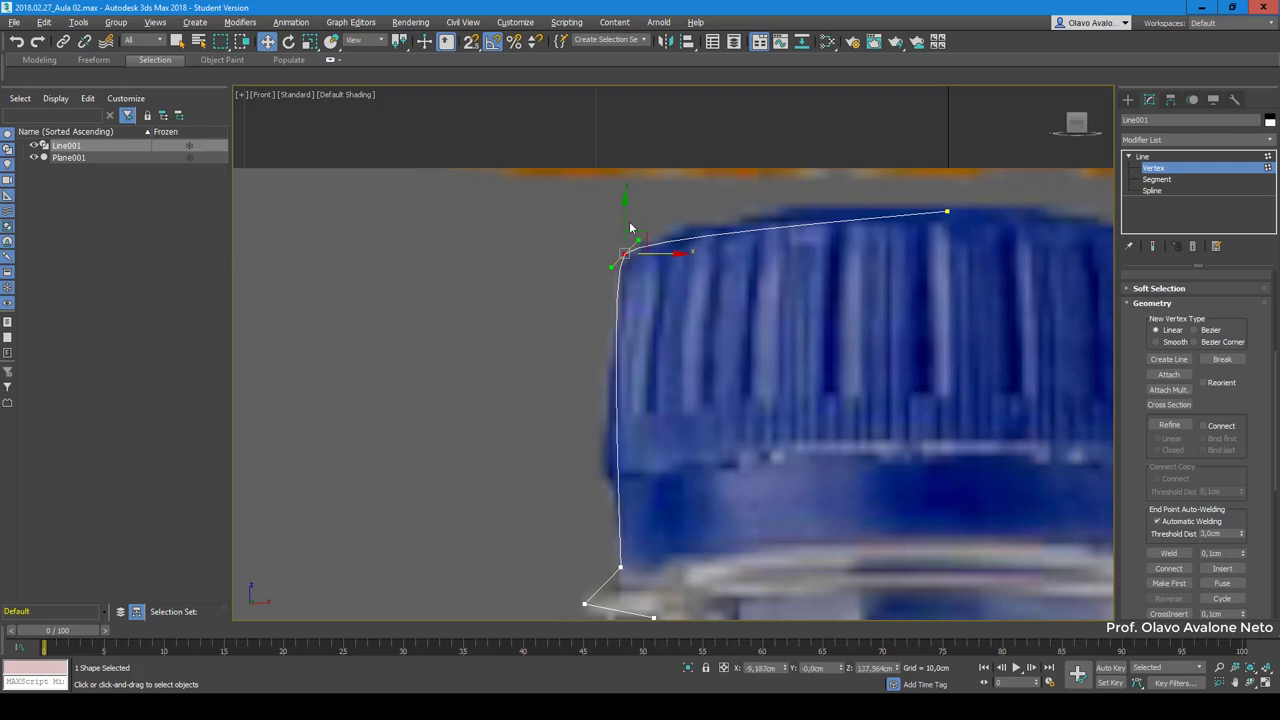
pyautogui.scroll(3, 640, 248)
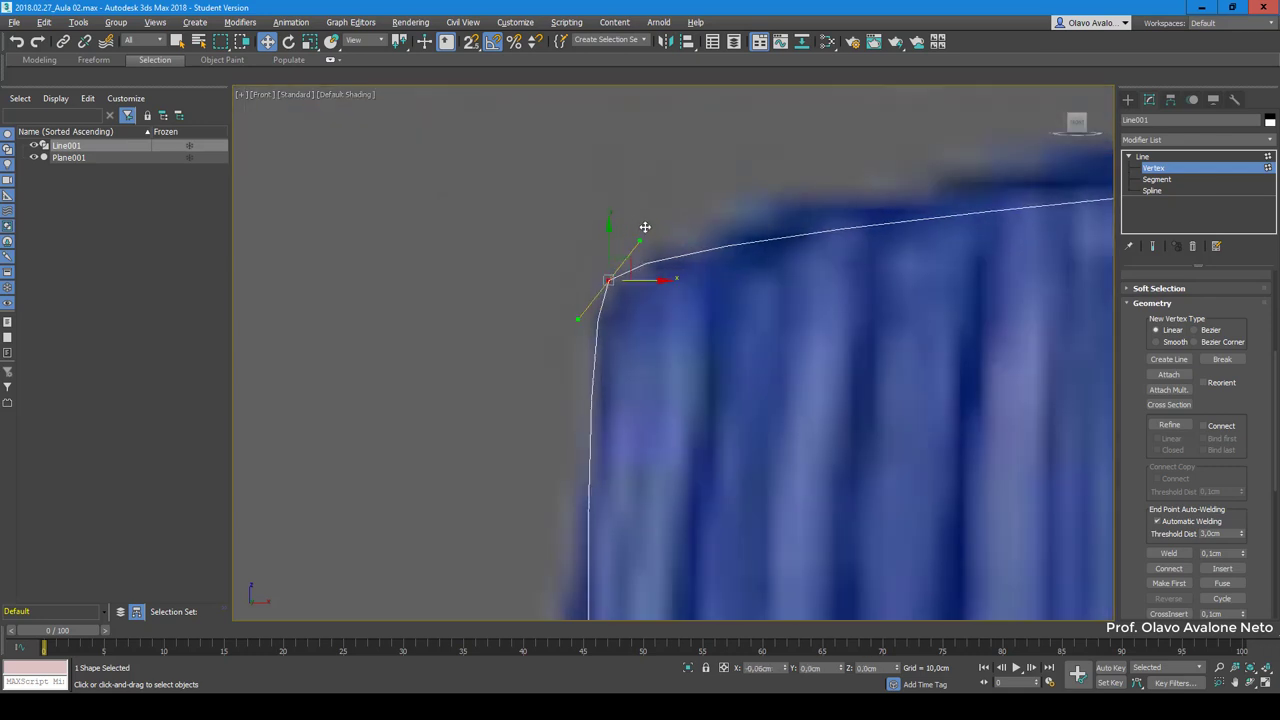
pyautogui.moveTo(640, 220); pyautogui.dragTo(631, 209)
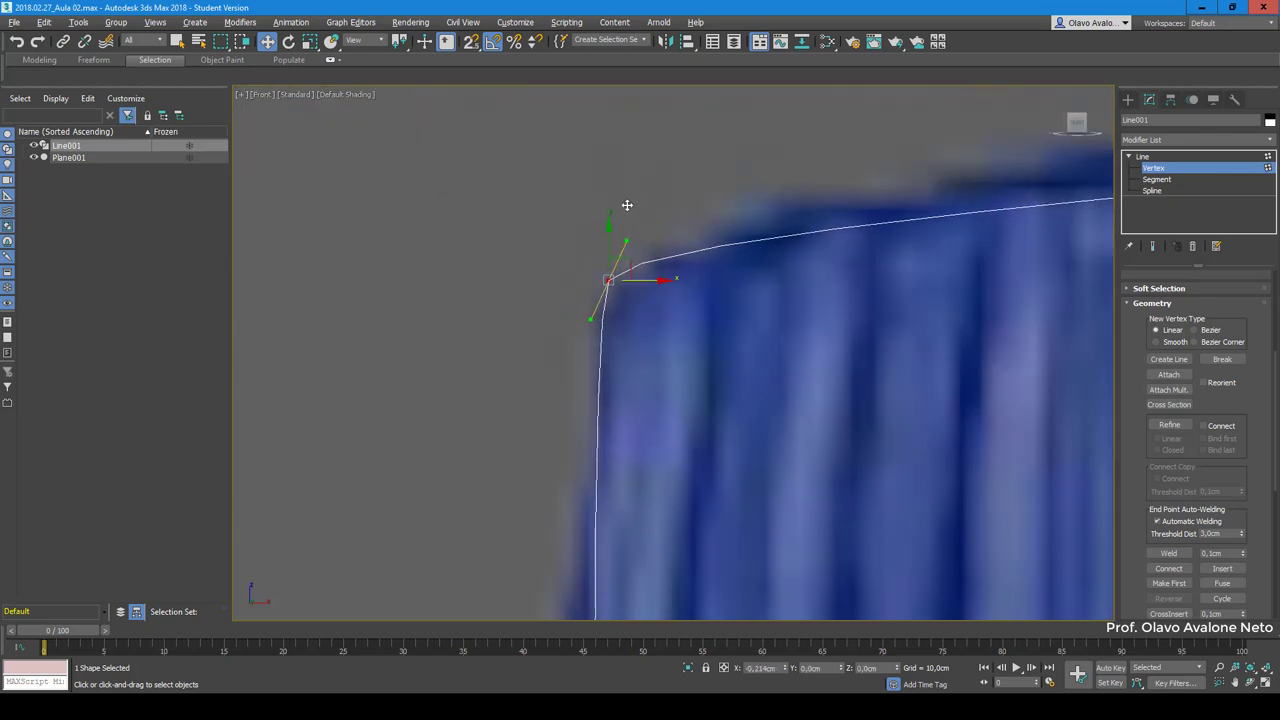
pyautogui.scroll(-3, 630, 244)
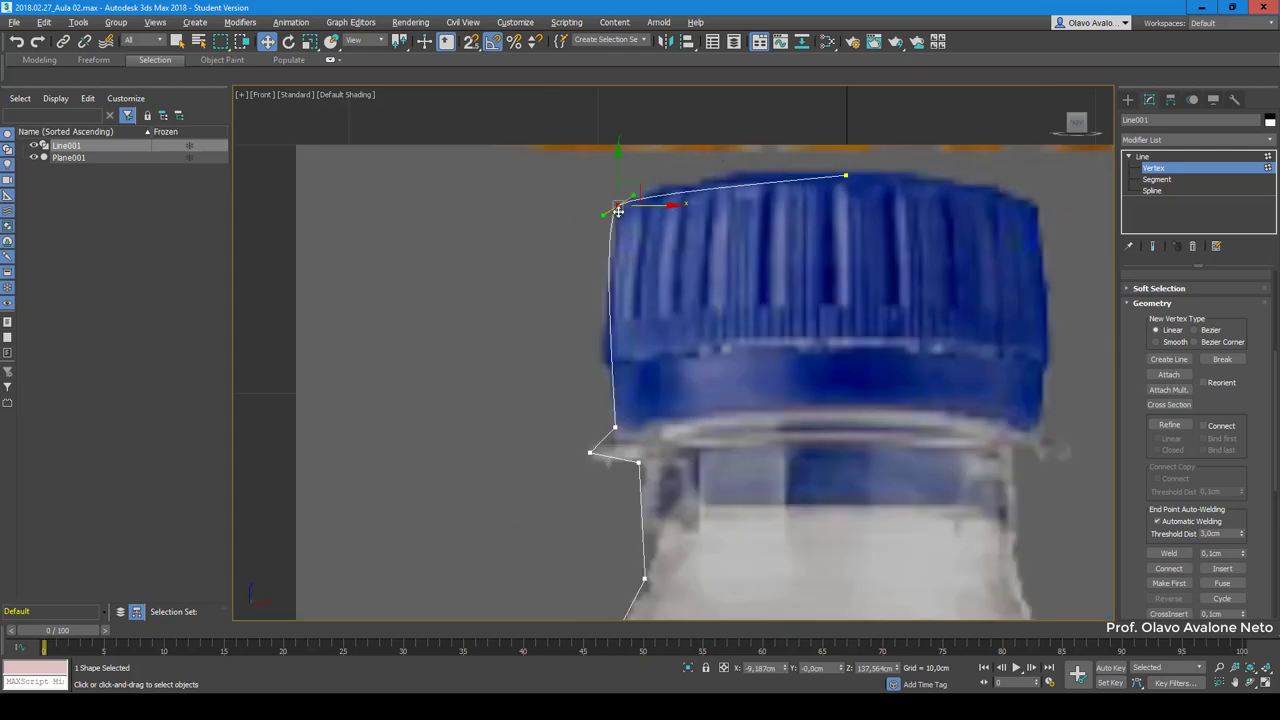
pyautogui.scroll(3, 600, 483)
pyautogui.scroll(-1, 597, 300)
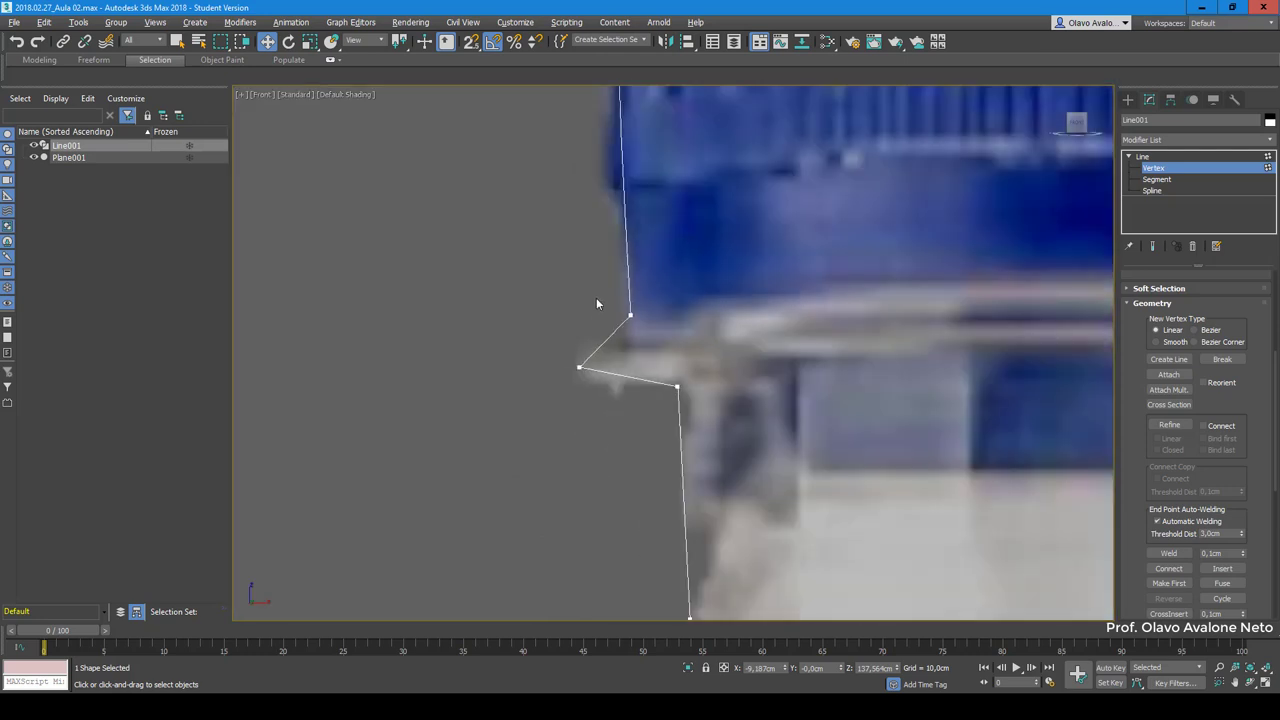
pyautogui.scroll(-1, 590, 330)
pyautogui.scroll(2, 586, 342)
pyautogui.click(584, 333)
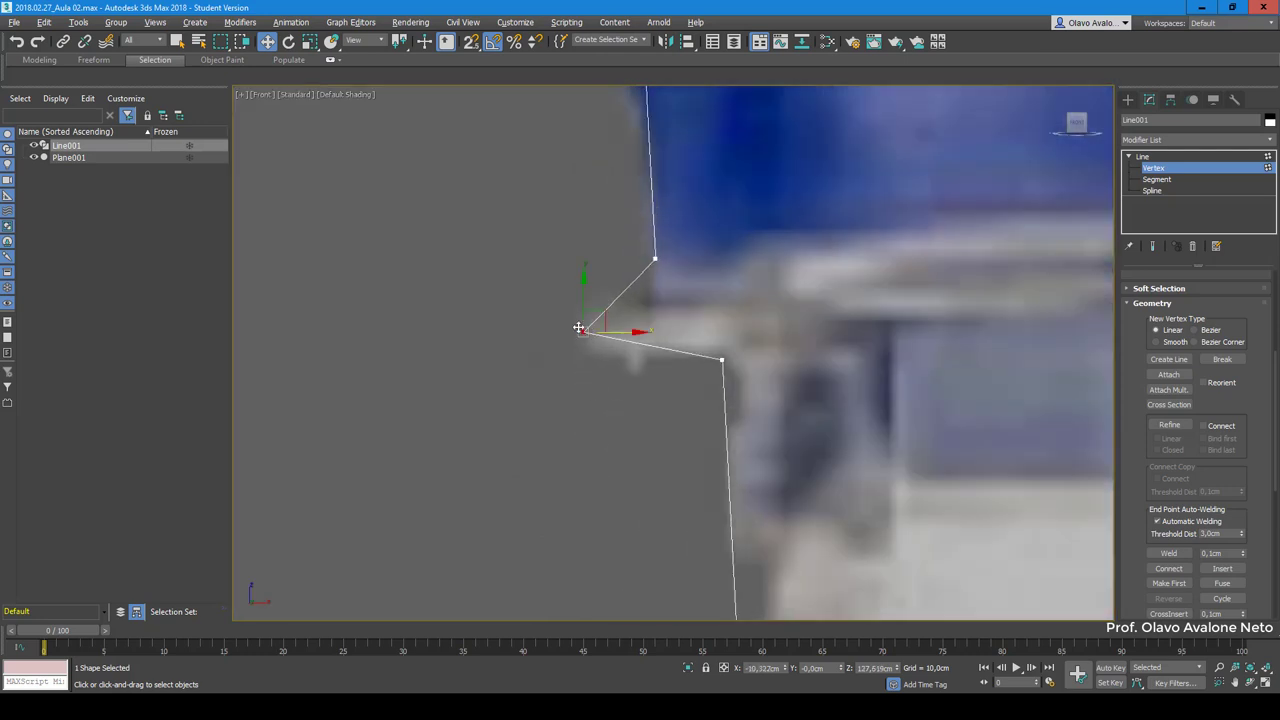
# Step: Make the notch vertex below the cap a Bezier Corner, keeping it selected
pyautogui.rightClick(583, 332)
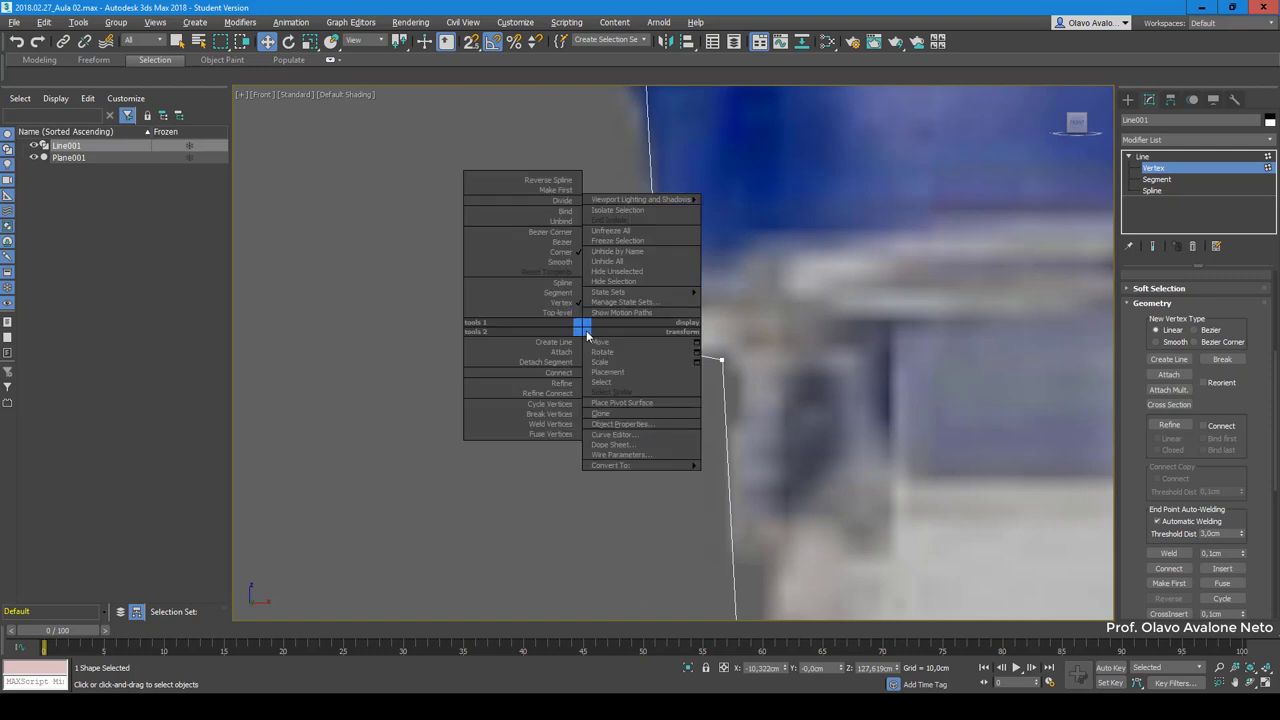
pyautogui.click(563, 238)
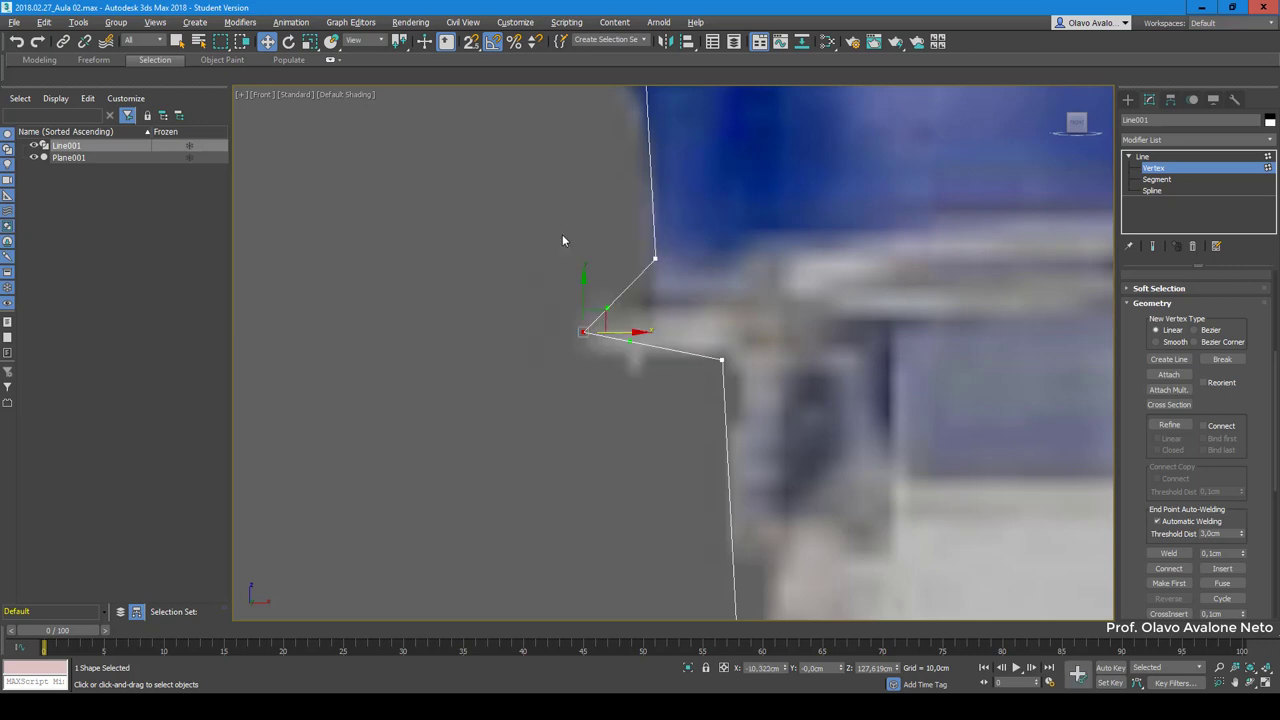
pyautogui.scroll(4, 597, 352)
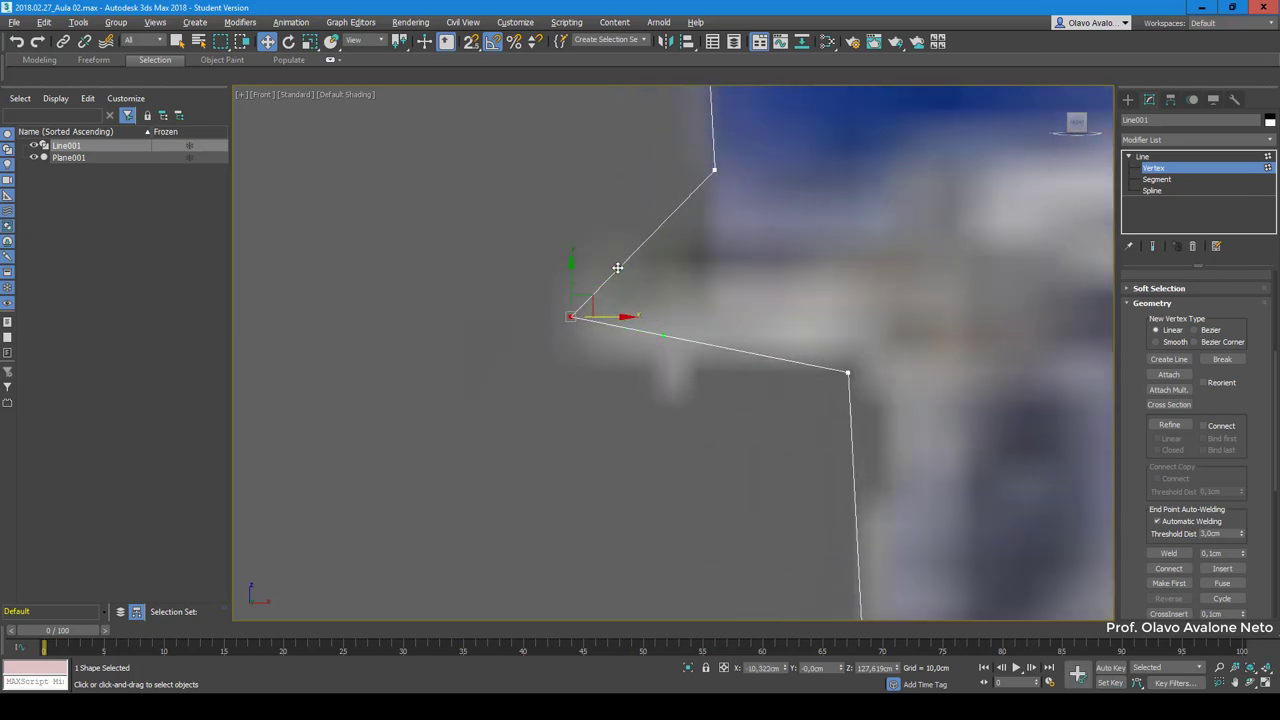
pyautogui.click(641, 315)
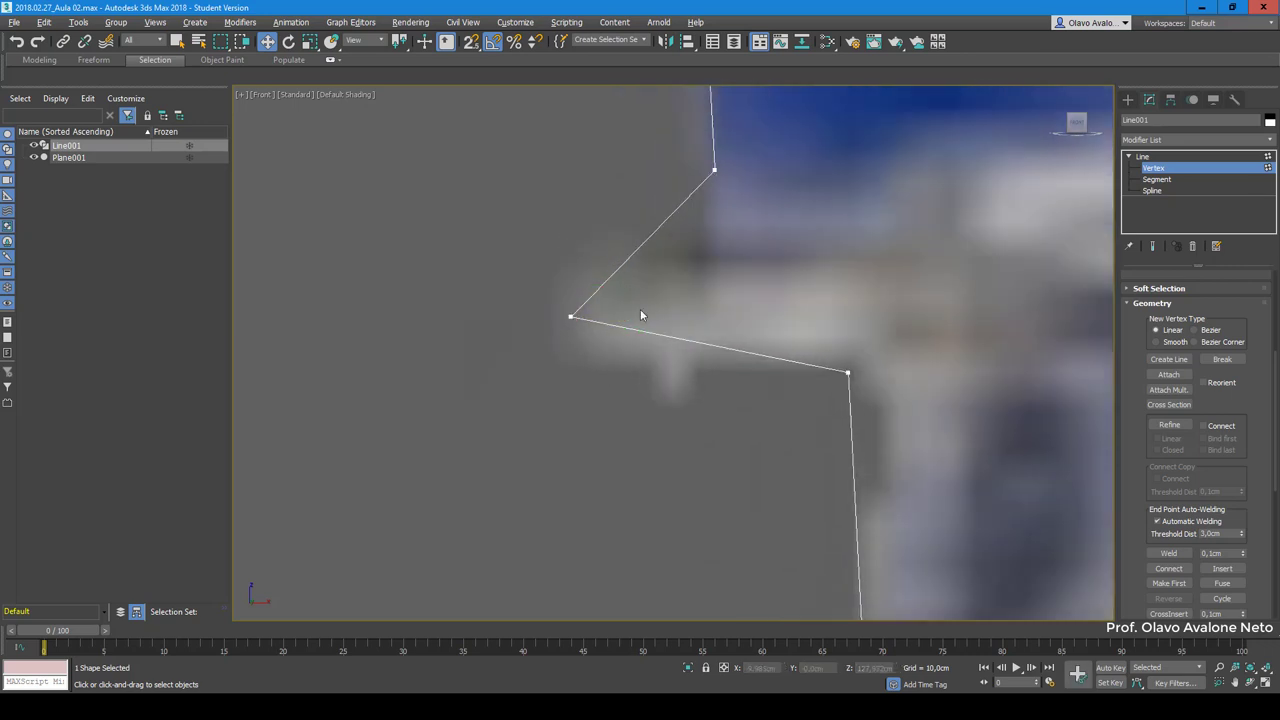
pyautogui.hotkey('ctrl', 'z')
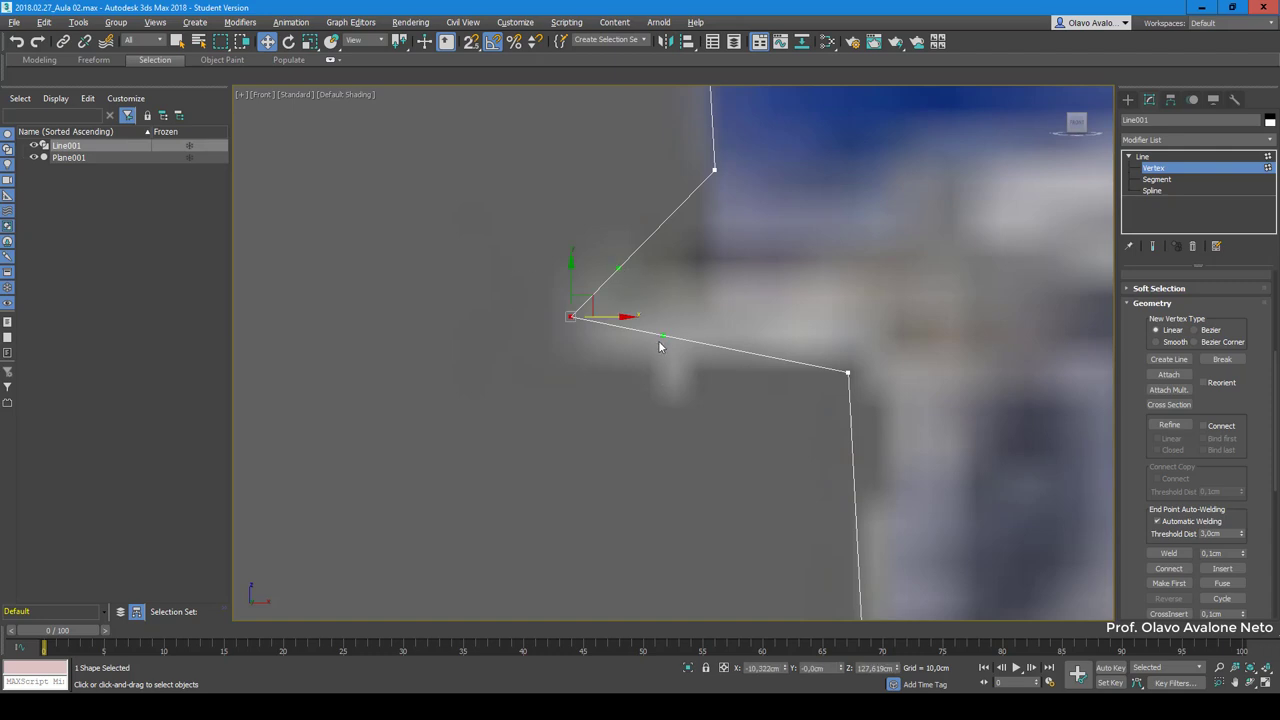
# Step: Drag the notch vertex's tangent handles so the curve bends outward under the cap's lower edge
pyautogui.moveTo(648, 380)
pyautogui.mouseDown()
pyautogui.moveTo(513, 393)
pyautogui.moveTo(588, 411)
pyautogui.moveTo(500, 408)
pyautogui.moveTo(183, 281)
pyautogui.moveTo(377, 330)
pyautogui.mouseUp()
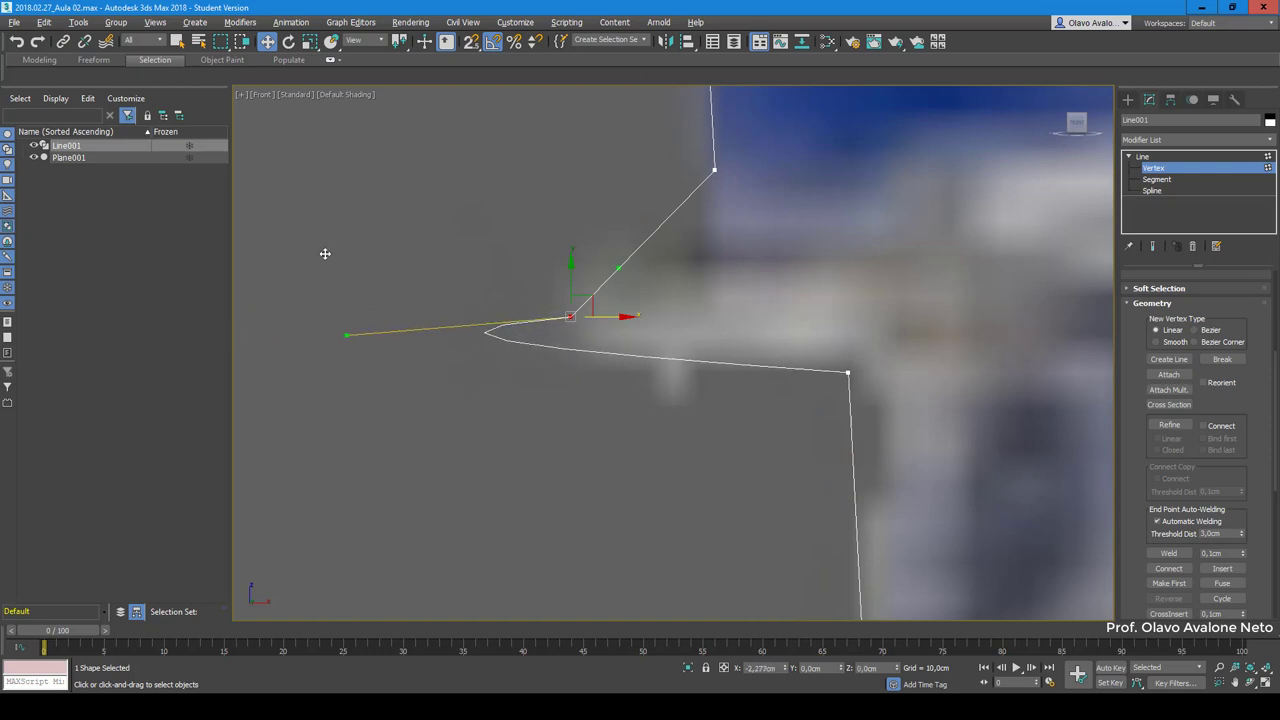
pyautogui.moveTo(477, 347)
pyautogui.mouseDown()
pyautogui.moveTo(423, 331)
pyautogui.moveTo(571, 323)
pyautogui.moveTo(655, 338)
pyautogui.mouseUp()
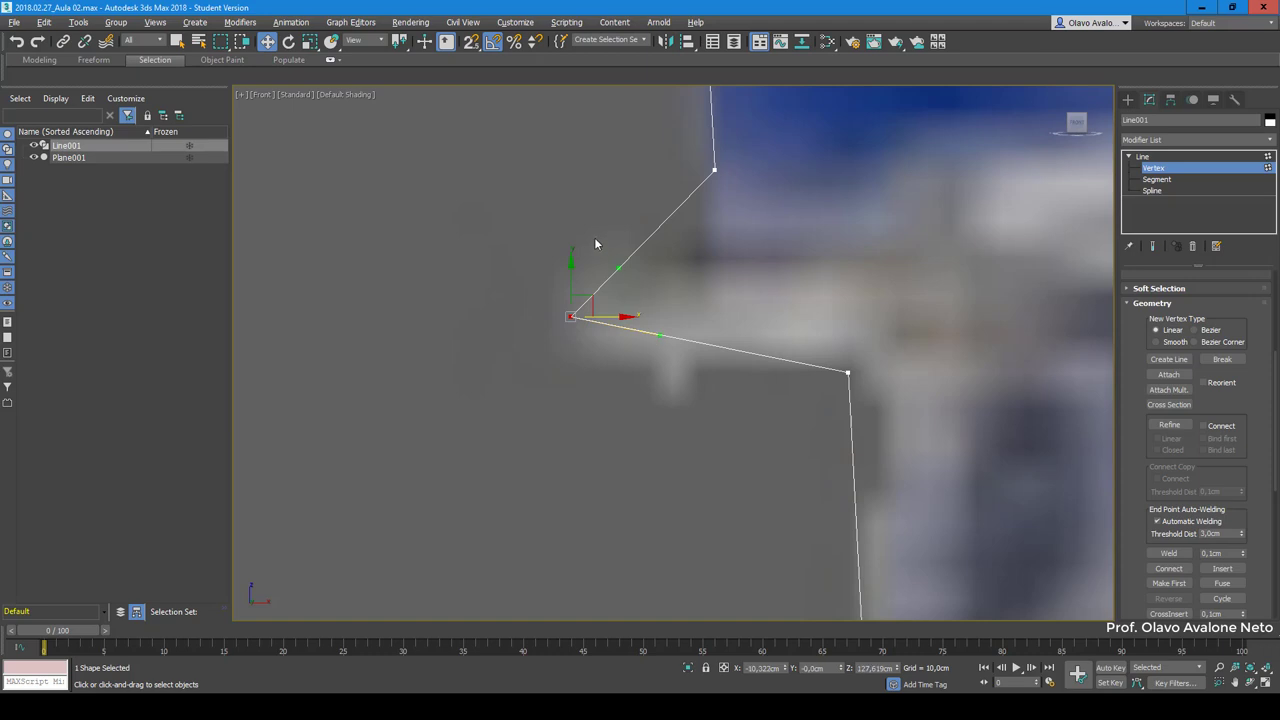
pyautogui.moveTo(623, 267)
pyautogui.mouseDown()
pyautogui.moveTo(524, 230)
pyautogui.moveTo(495, 241)
pyautogui.mouseUp()
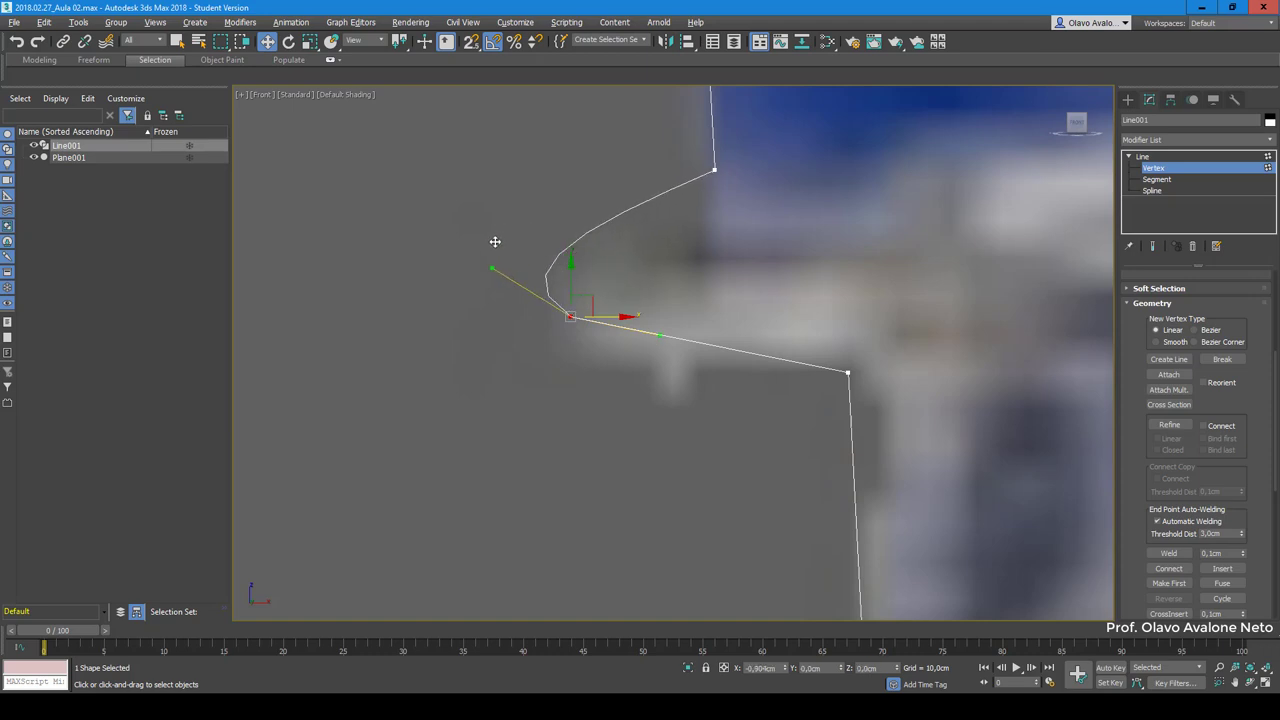
pyautogui.scroll(-3, 702, 384)
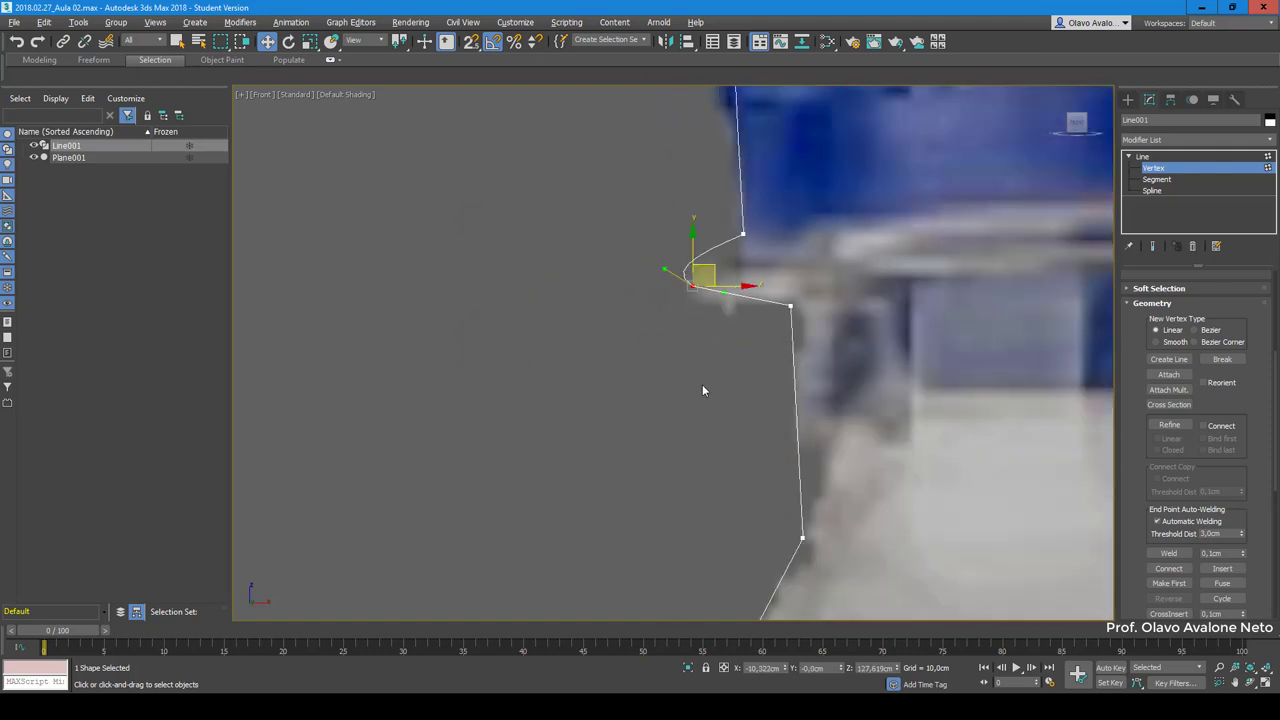
pyautogui.scroll(-1, 668, 303)
pyautogui.scroll(5, 684, 305)
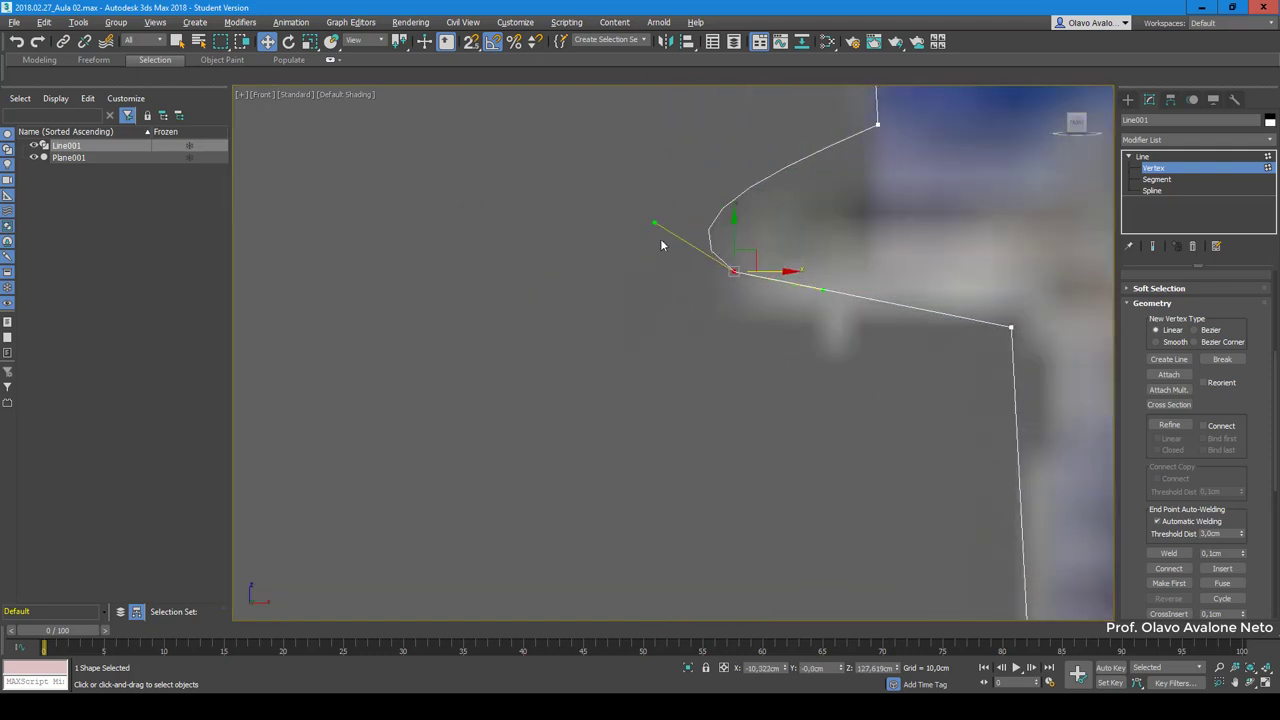
pyautogui.moveTo(653, 225); pyautogui.dragTo(651, 240)
pyautogui.scroll(-5, 733, 360)
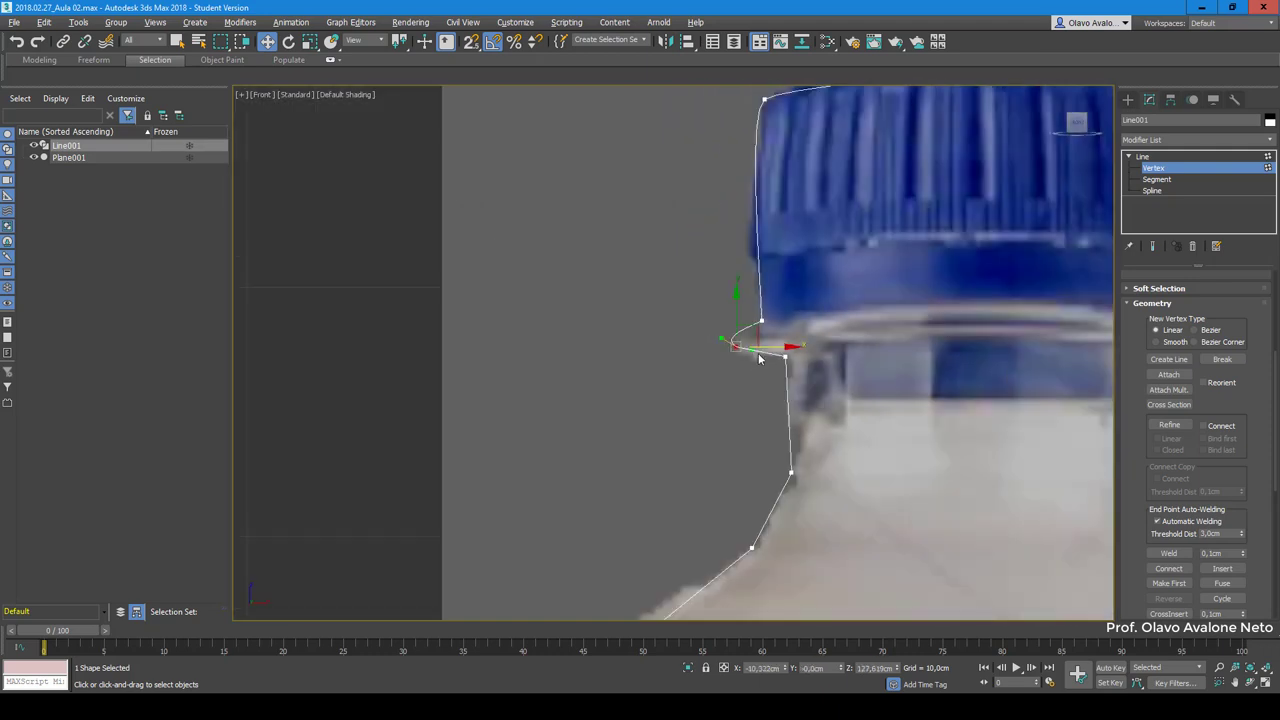
pyautogui.scroll(1, 763, 252)
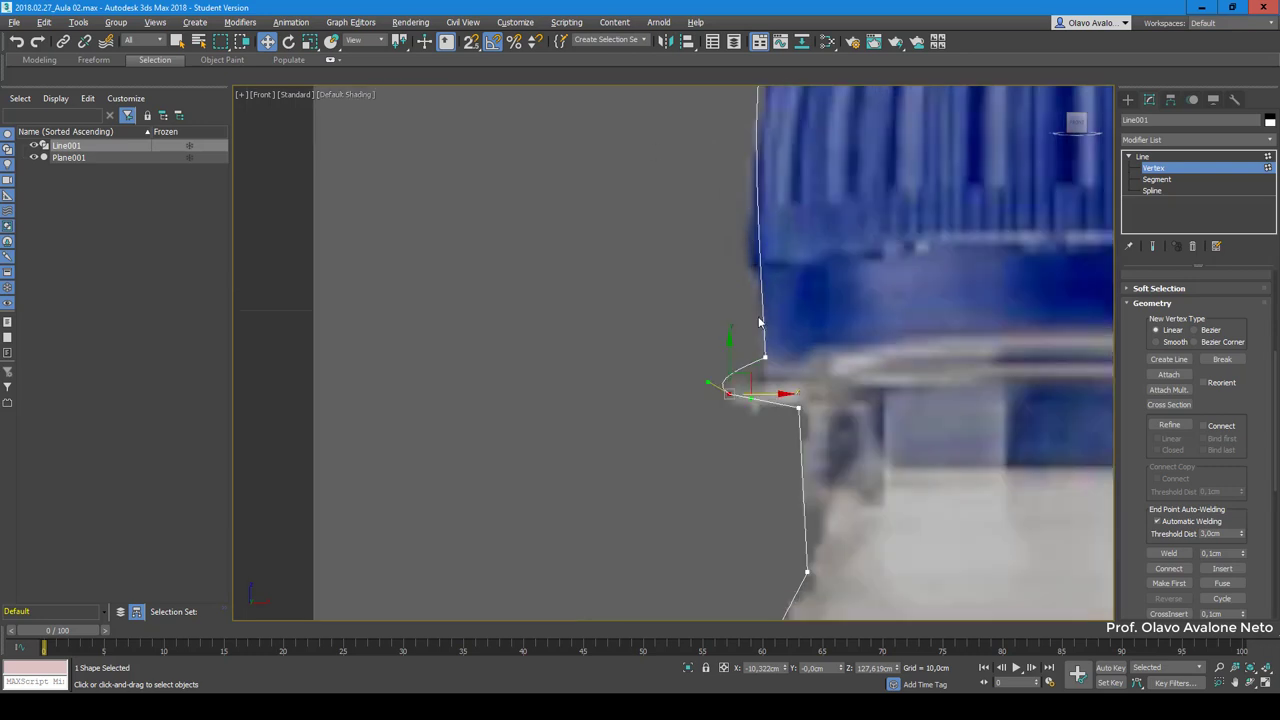
pyautogui.scroll(-1, 760, 240)
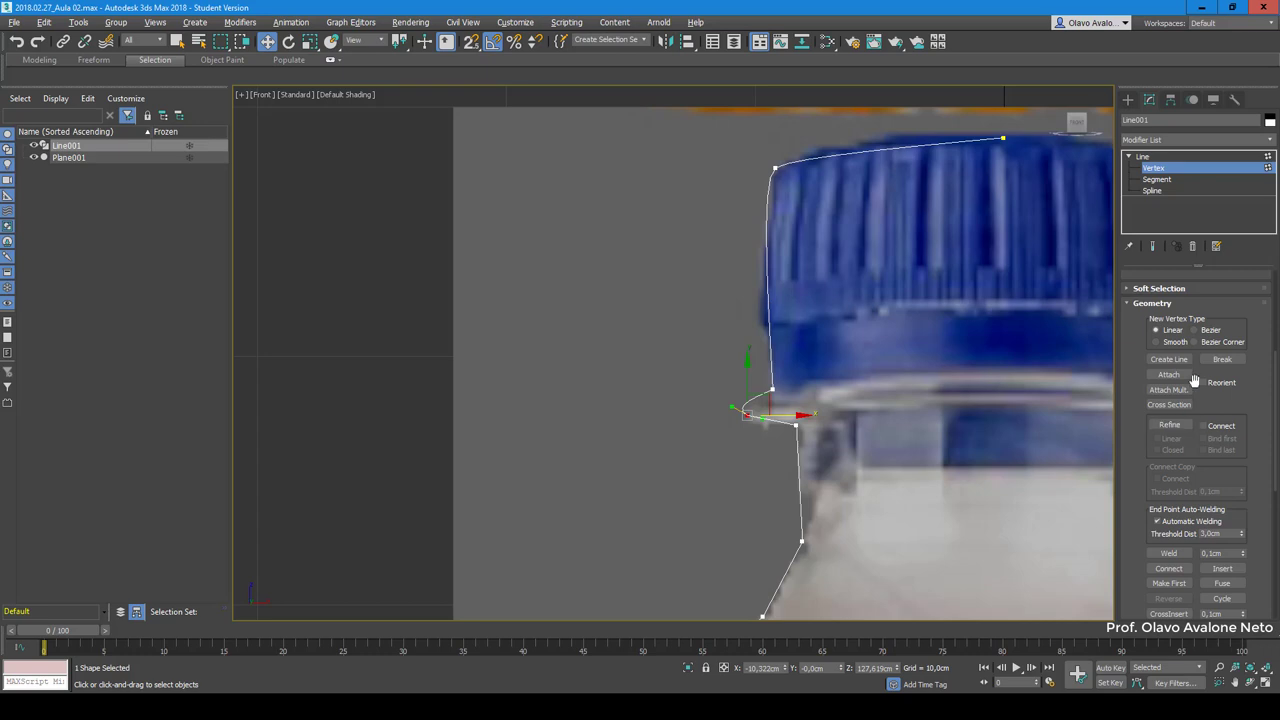
# Step: Refine a new vertex partway down the cap's side and nudge it right onto the cap edge
pyautogui.scroll(-3, 1167, 568)
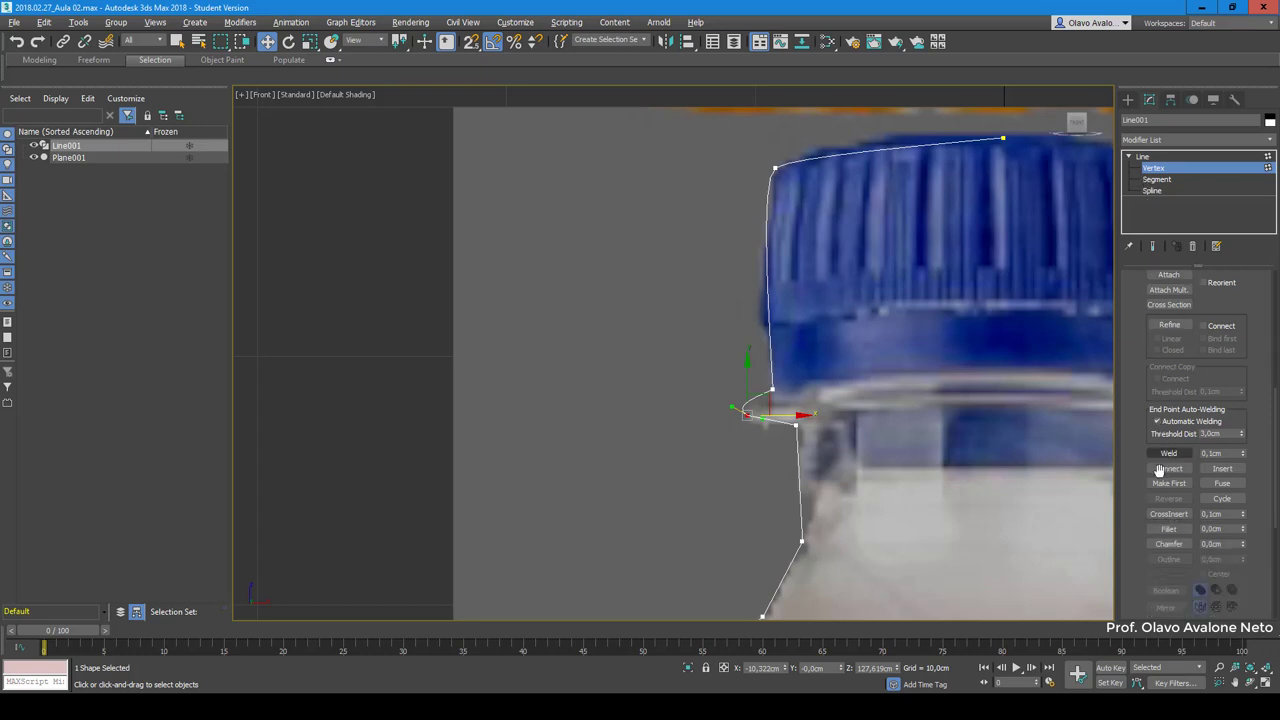
pyautogui.scroll(-3, 1162, 583)
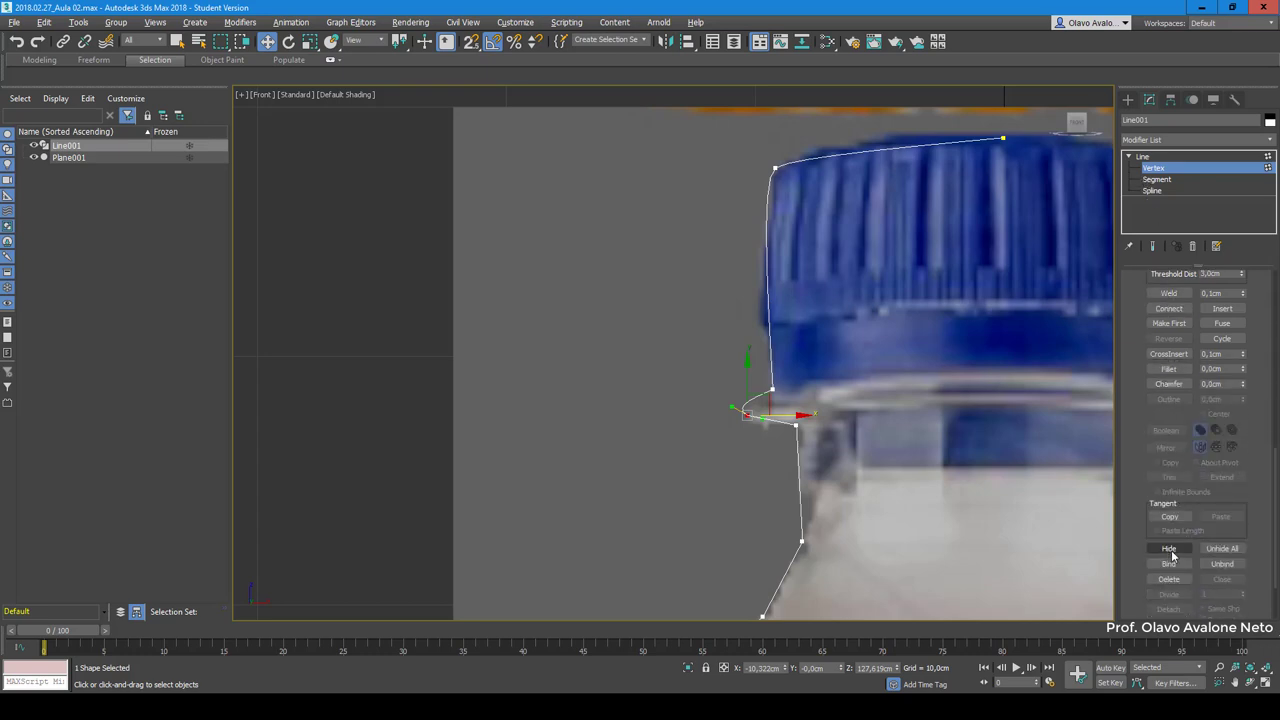
pyautogui.scroll(1, 1186, 566)
pyautogui.scroll(2, 1186, 537)
pyautogui.scroll(1, 1188, 512)
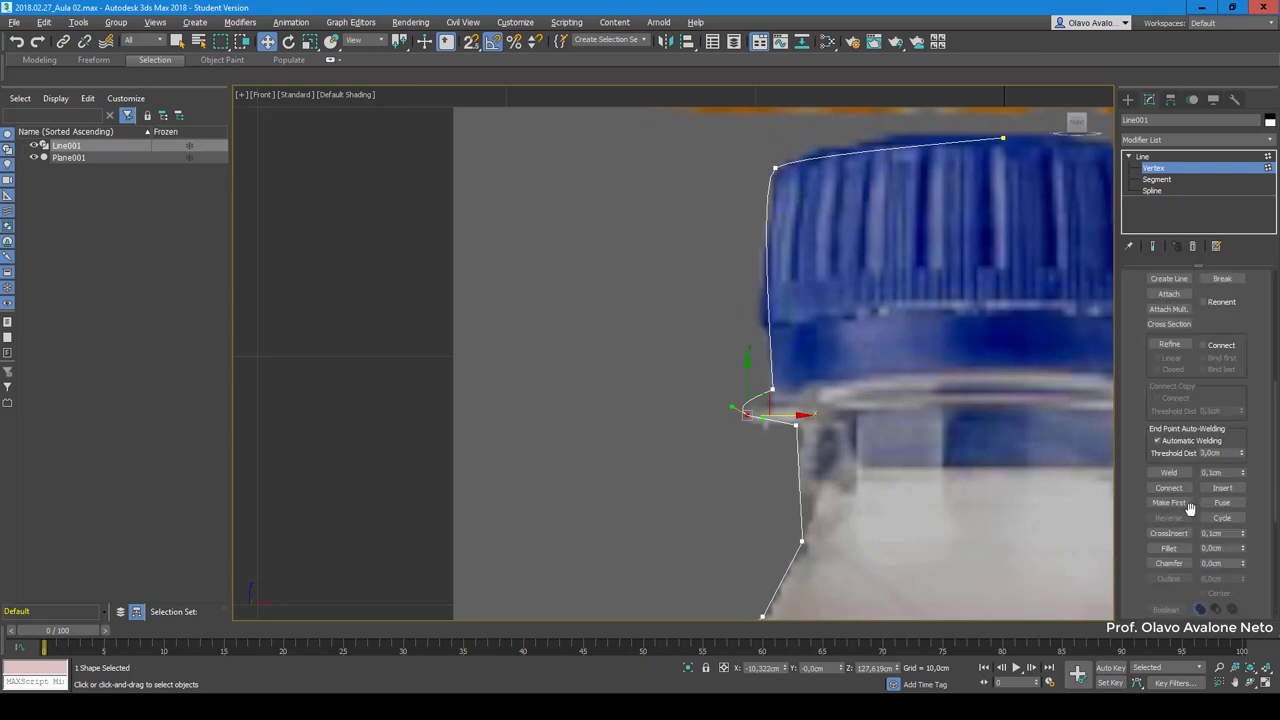
pyautogui.scroll(1, 1190, 509)
pyautogui.scroll(2, 1192, 504)
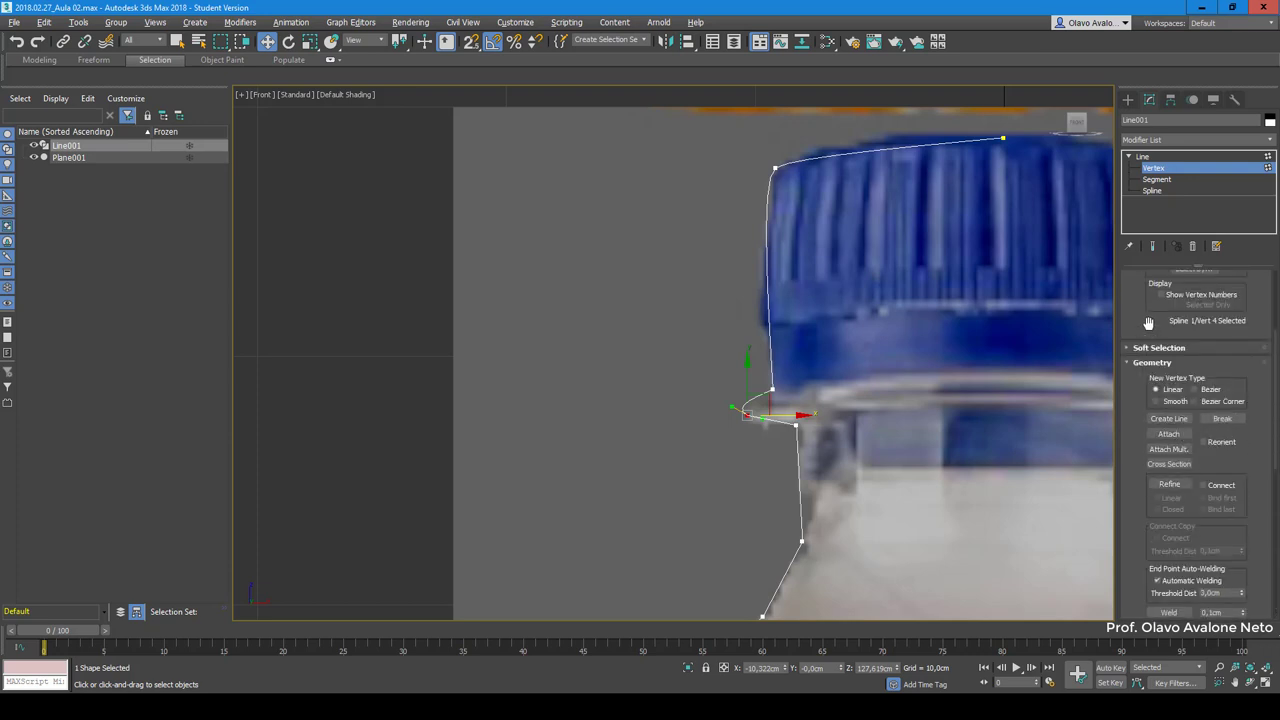
pyautogui.click(1170, 484)
pyautogui.click(767, 296)
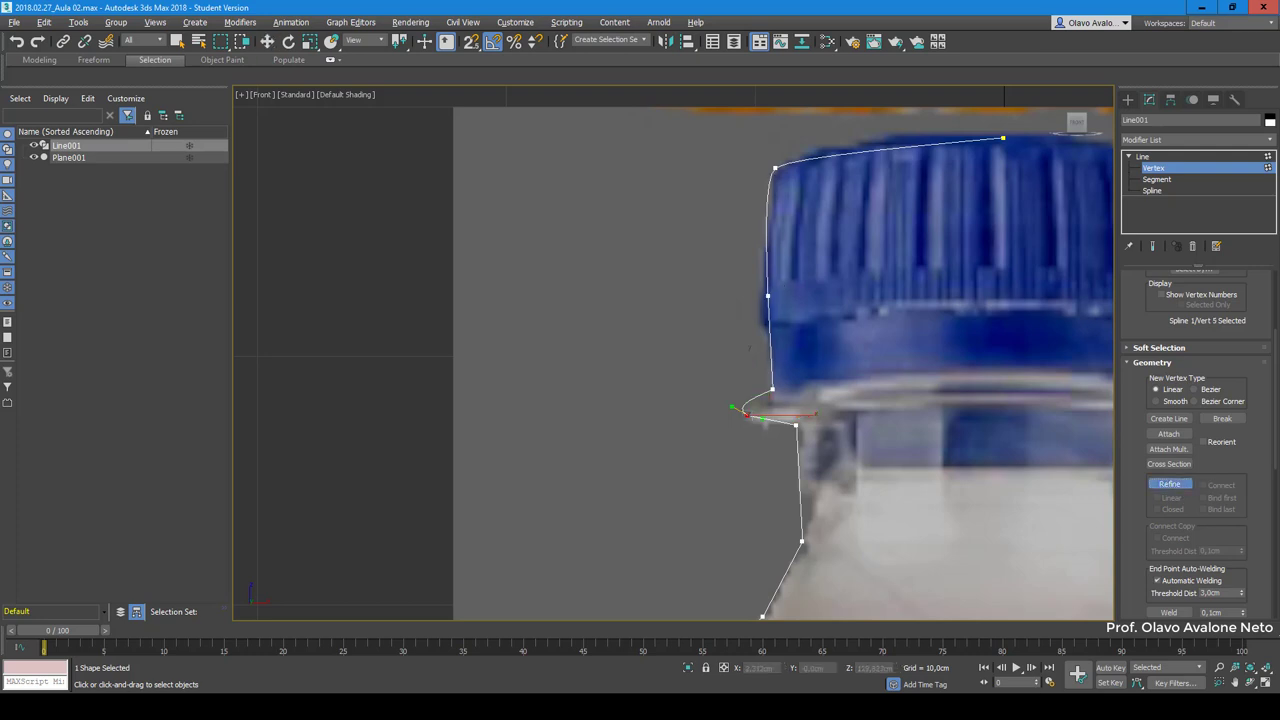
pyautogui.click(1170, 484)
pyautogui.click(767, 296)
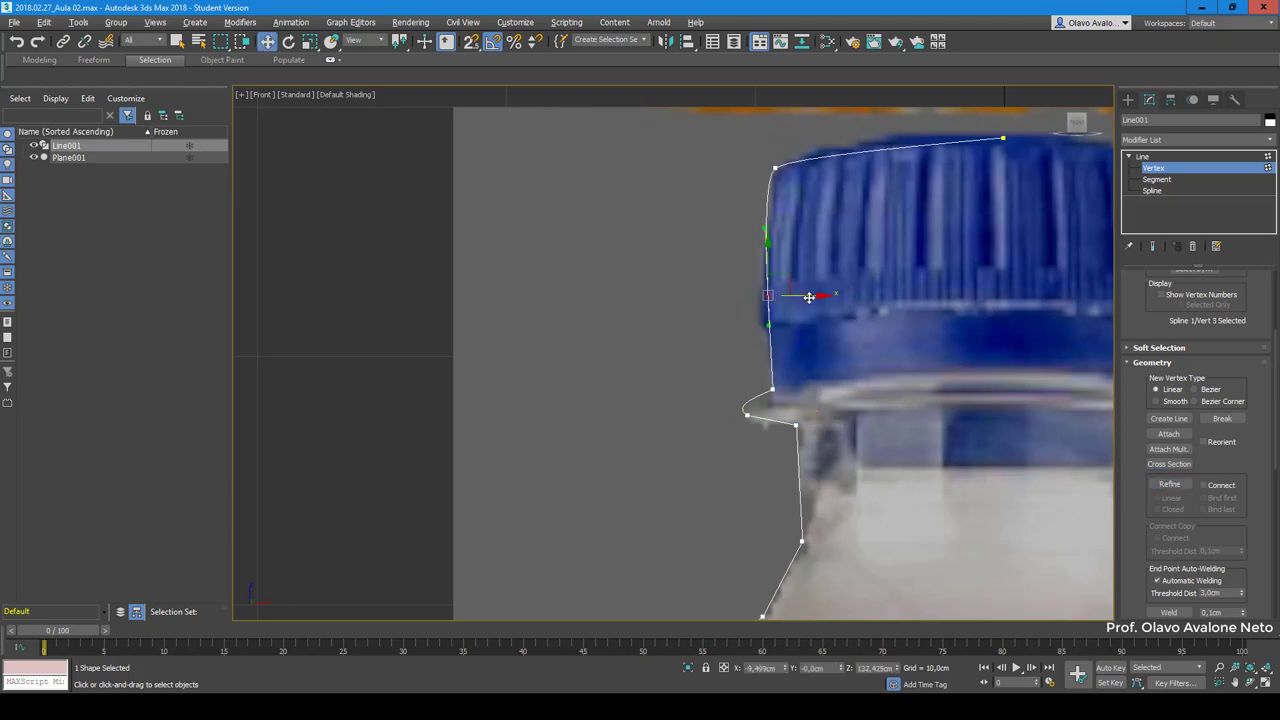
pyautogui.moveTo(811, 297); pyautogui.dragTo(817, 299)
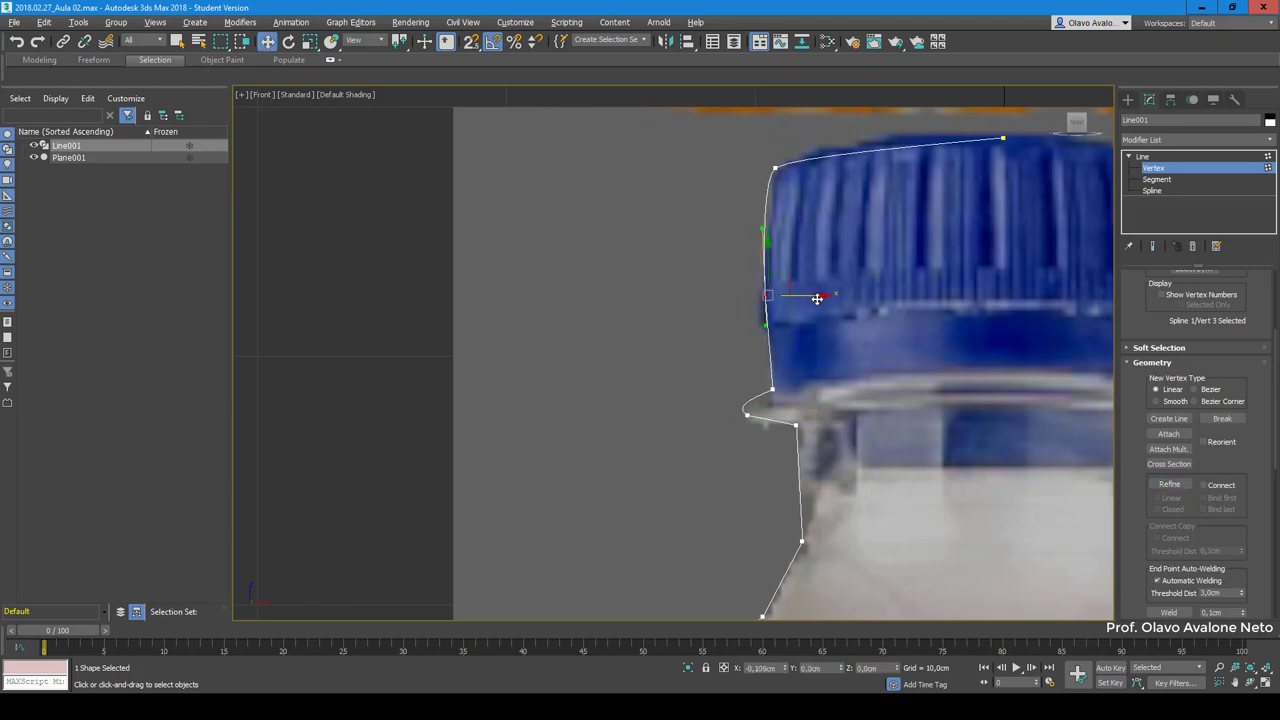
# Step: Select the neck outline vertices below the cap ring
pyautogui.scroll(-3, 725, 215)
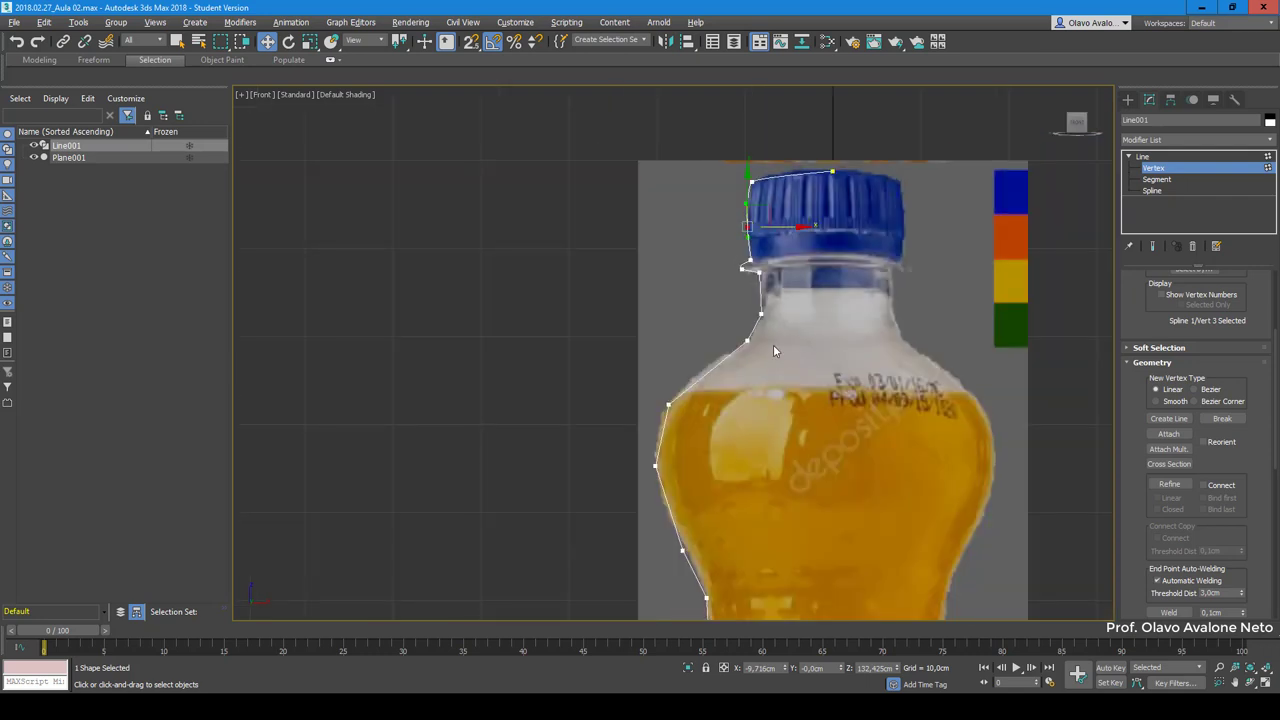
pyautogui.scroll(4, 773, 350)
pyautogui.click(746, 240)
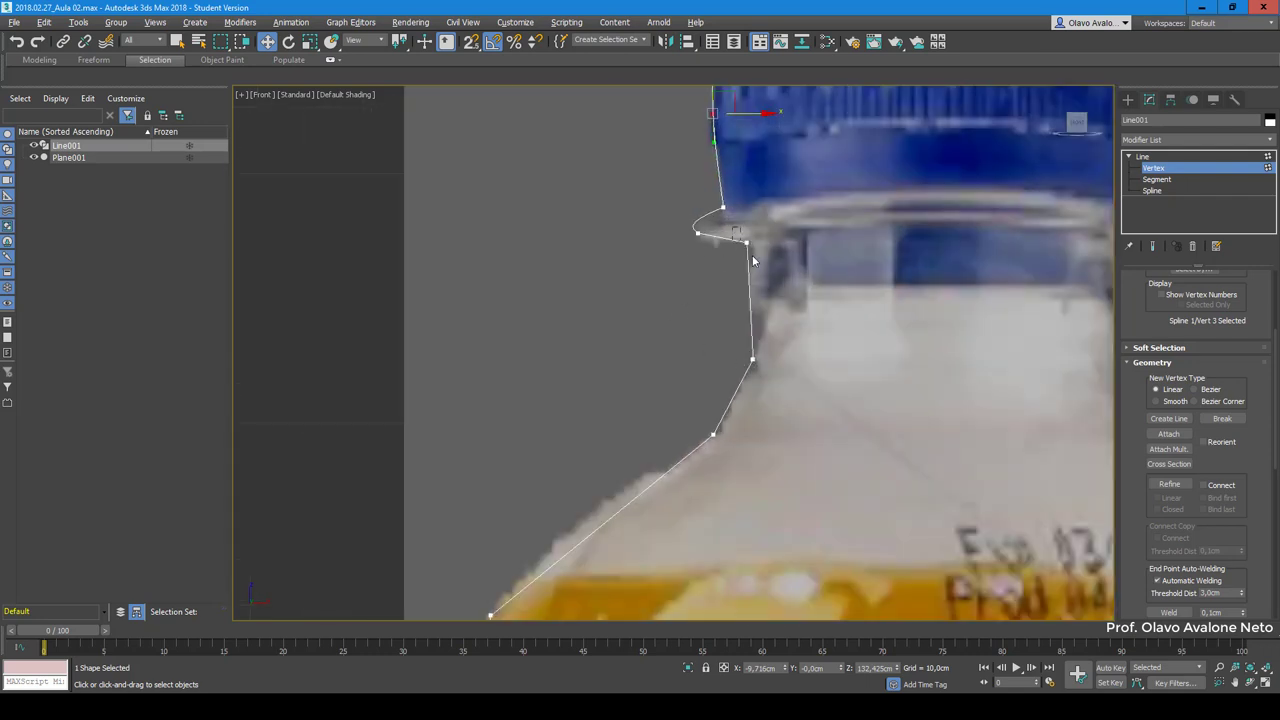
pyautogui.click(753, 359)
pyautogui.scroll(3, 771, 364)
pyautogui.scroll(-4, 670, 317)
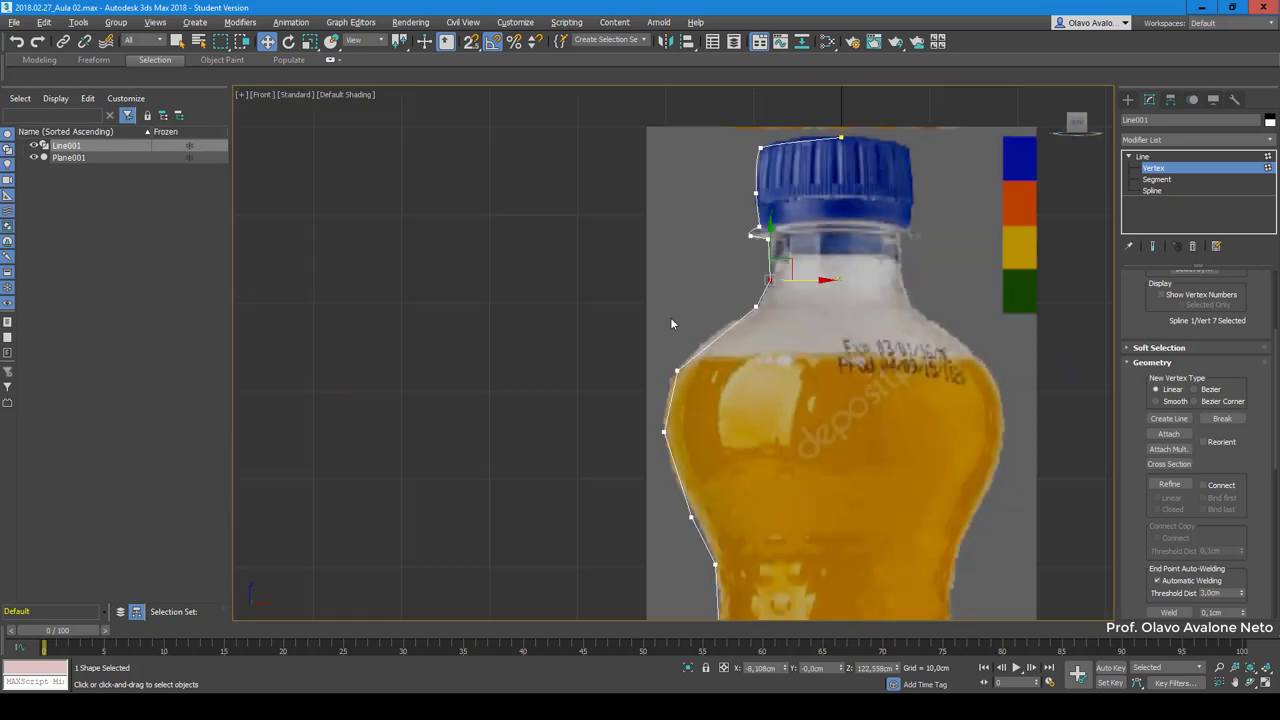
pyautogui.scroll(-3, 620, 285)
pyautogui.scroll(-3, 618, 273)
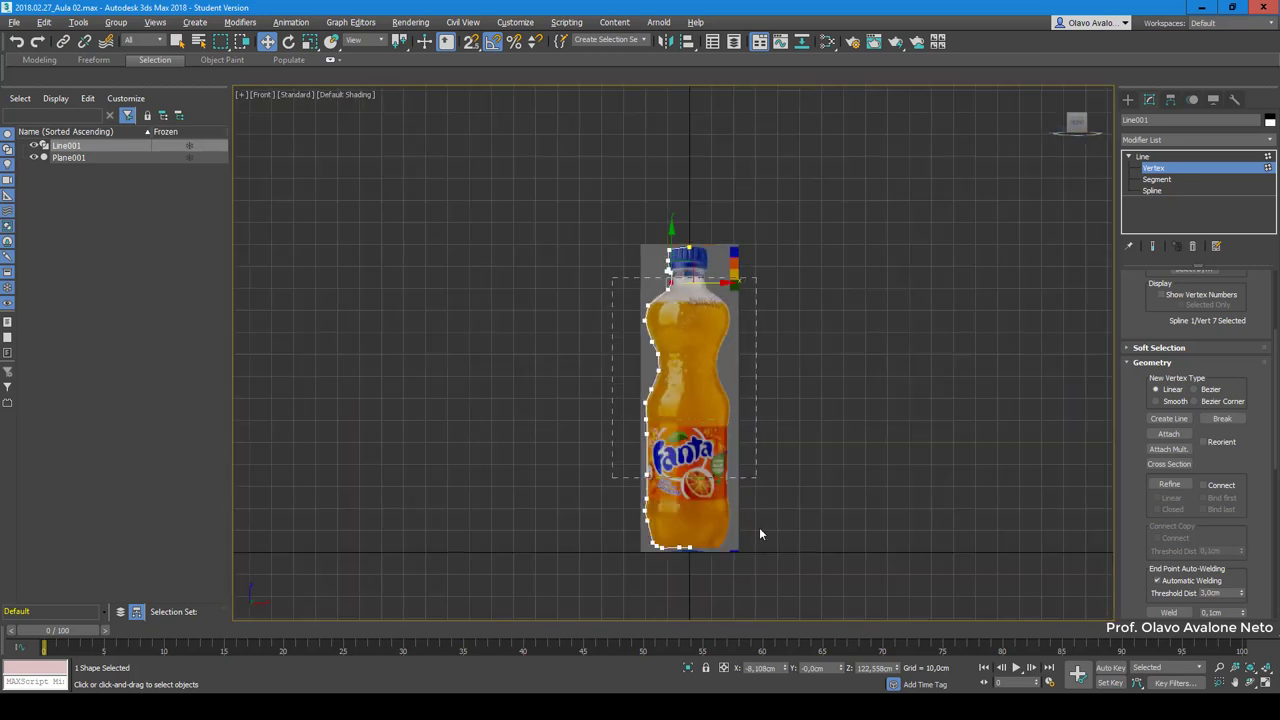
# Step: Convert all 20 outline vertices to Bezier
pyautogui.moveTo(759, 534); pyautogui.dragTo(759, 572)
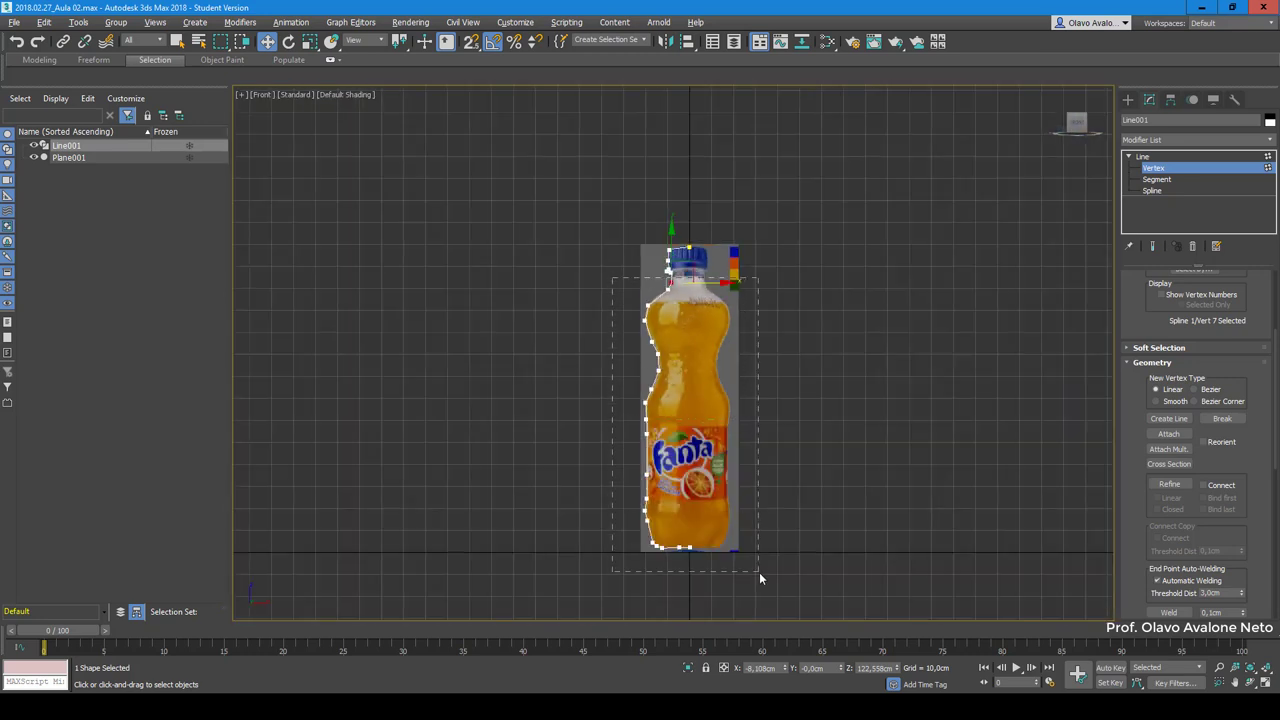
pyautogui.rightClick(649, 300)
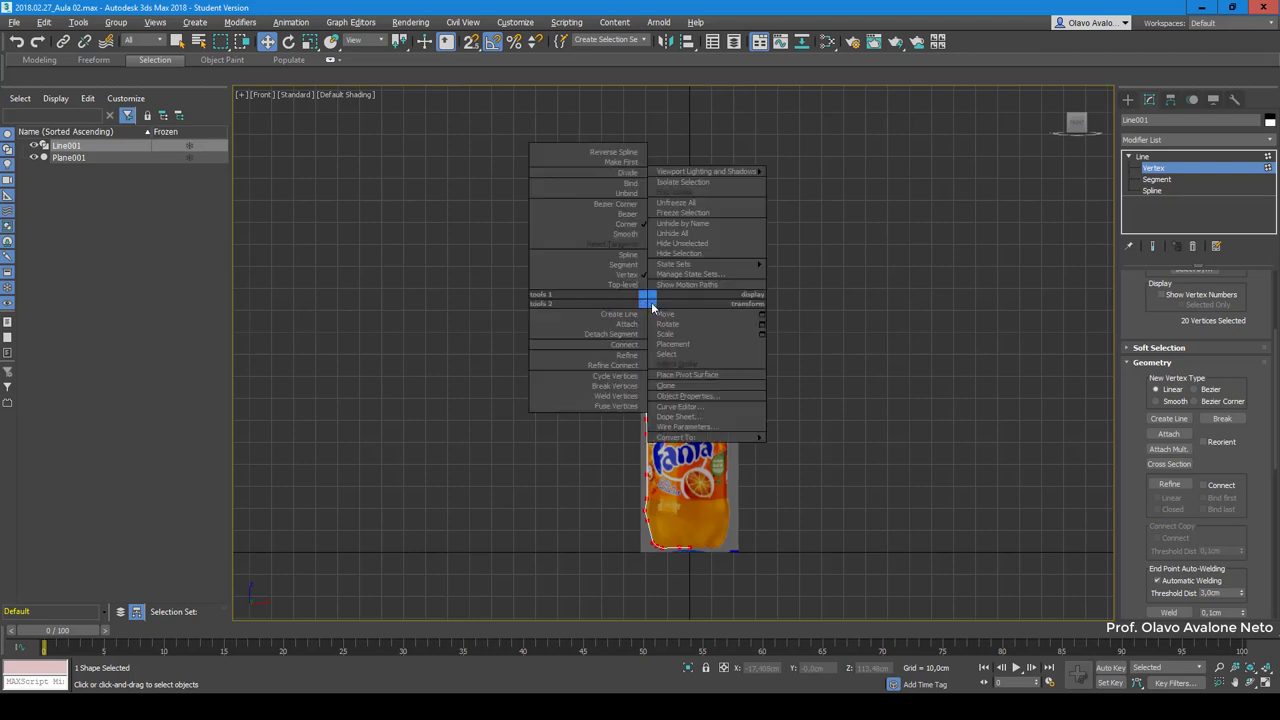
pyautogui.click(628, 216)
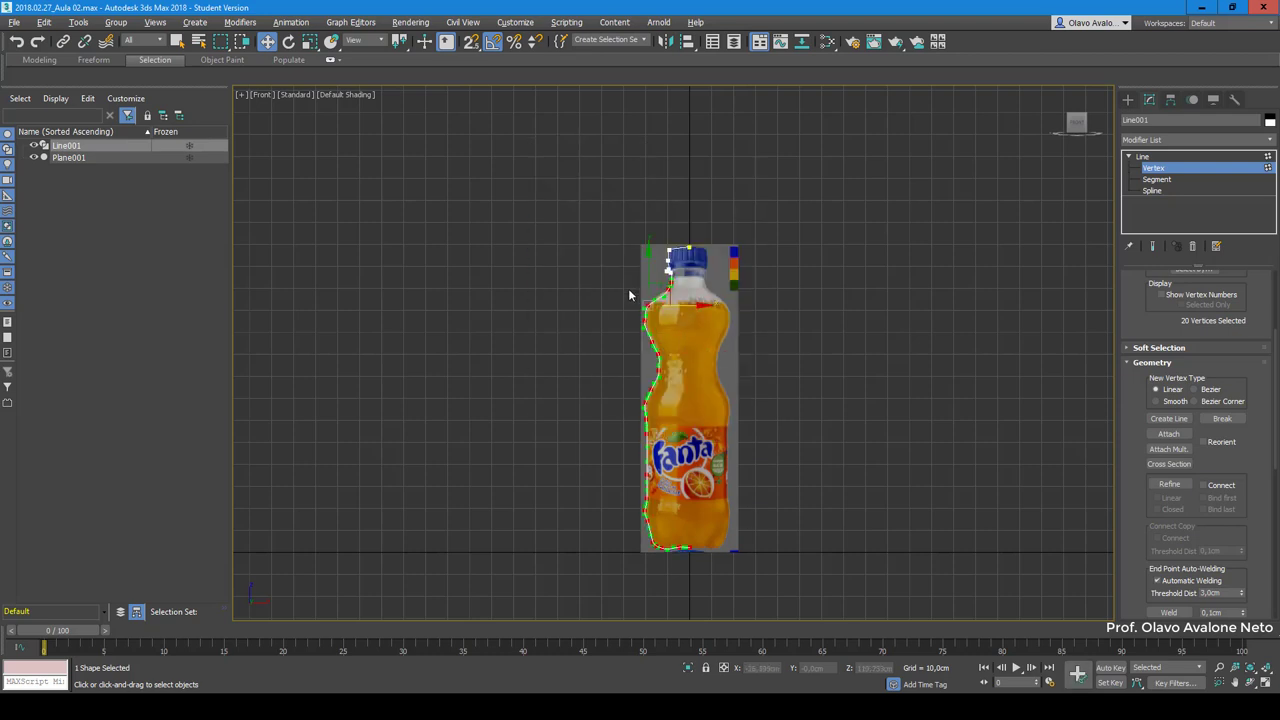
# Step: Zoom to the bottle's neck and shoulder and select the shoulder vertex
pyautogui.scroll(3, 640, 400)
pyautogui.scroll(3, 655, 262)
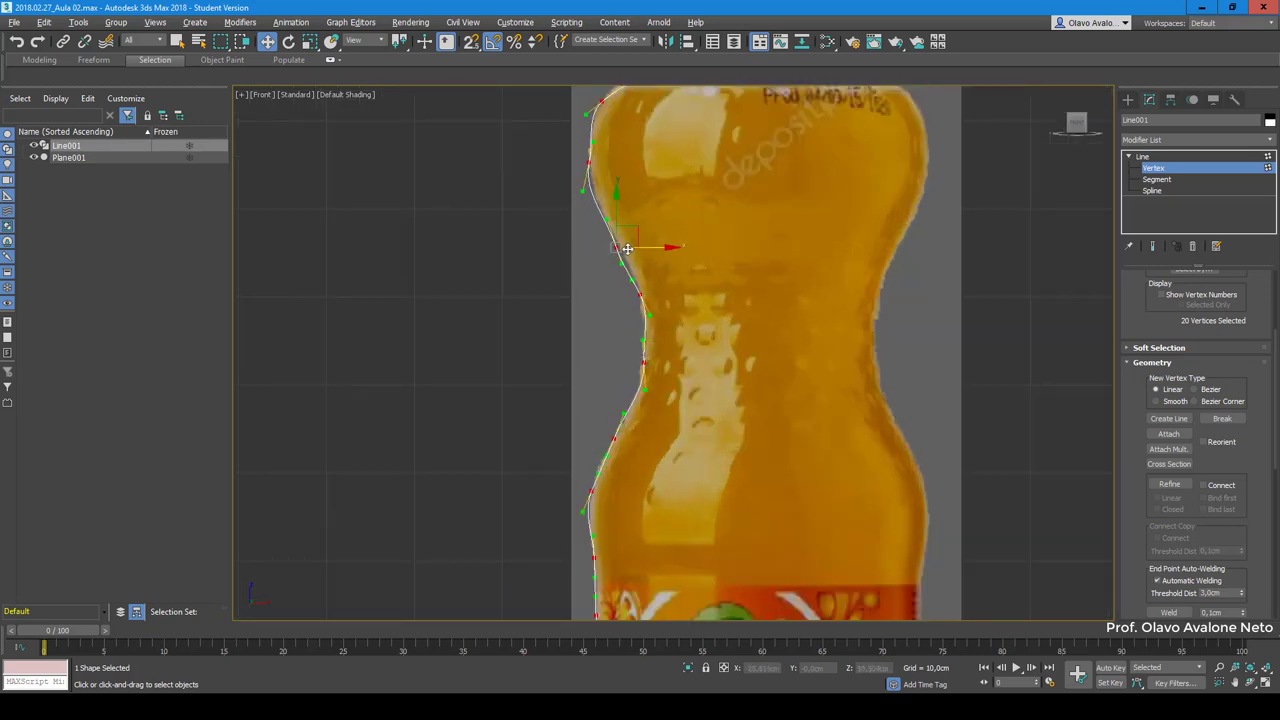
pyautogui.scroll(-2, 670, 370)
pyautogui.scroll(2, 670, 370)
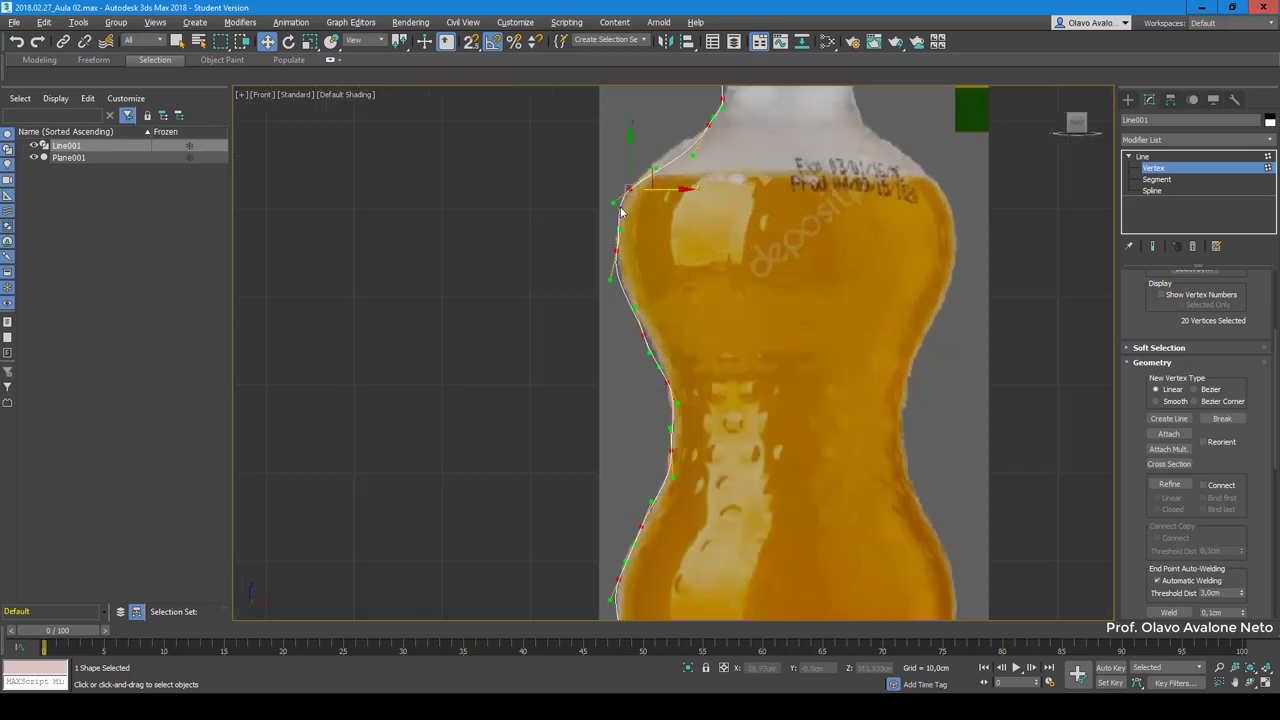
pyautogui.scroll(2, 665, 370)
pyautogui.moveTo(603, 321)
pyautogui.mouseDown(button='middle')
pyautogui.moveTo(593, 371)
pyautogui.moveTo(624, 418)
pyautogui.mouseUp(button='middle')
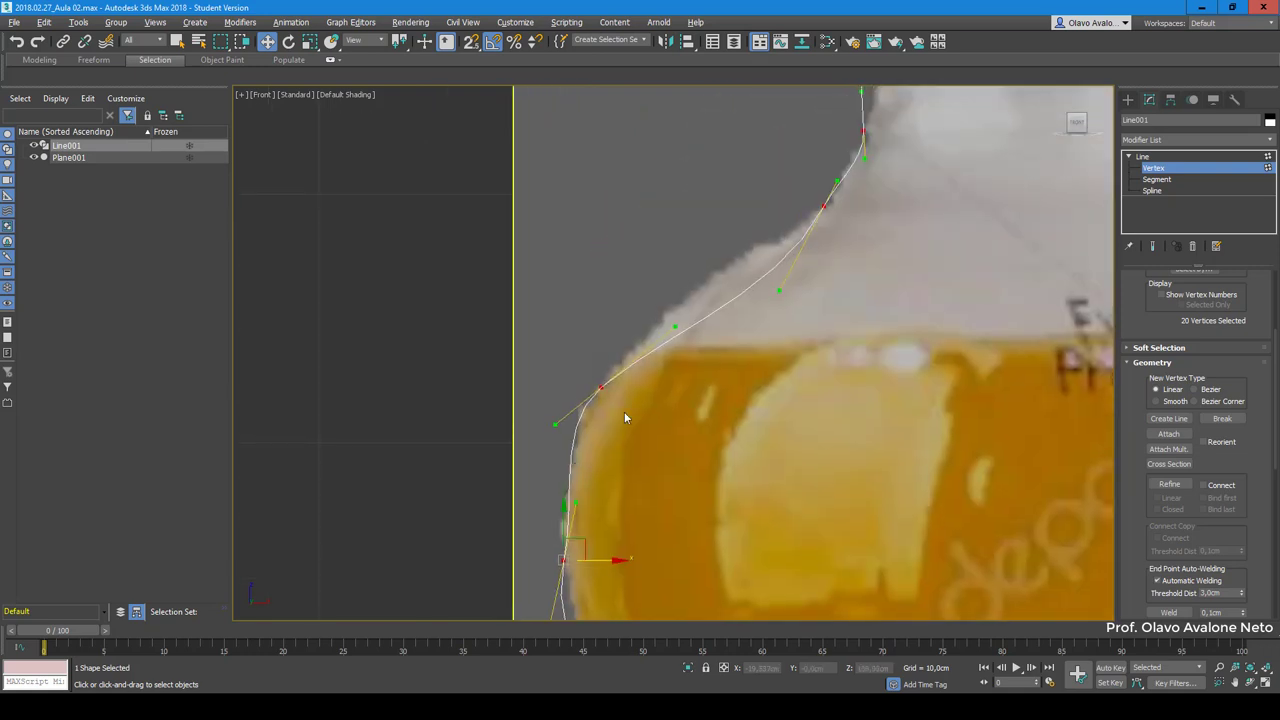
pyautogui.moveTo(787, 236)
pyautogui.mouseDown(button='middle')
pyautogui.moveTo(748, 315)
pyautogui.moveTo(744, 384)
pyautogui.mouseUp(button='middle')
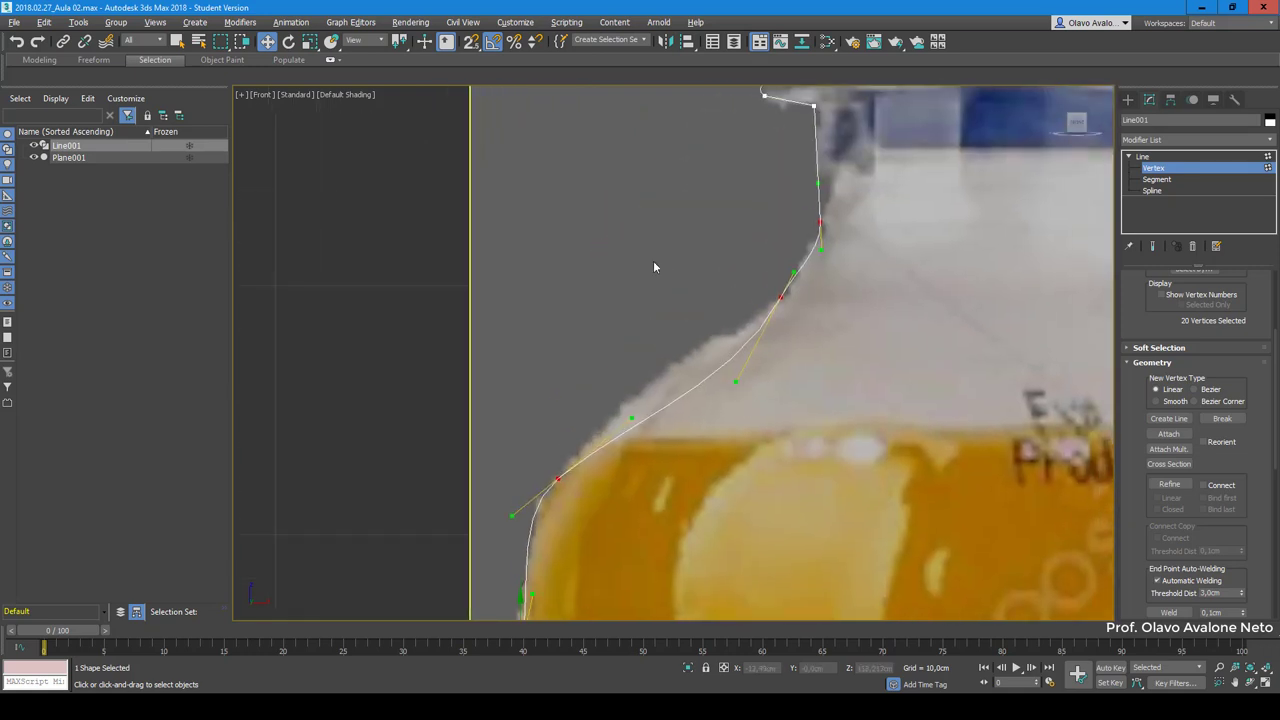
pyautogui.moveTo(740, 208); pyautogui.dragTo(718, 272, button='middle')
pyautogui.moveTo(757, 262)
pyautogui.mouseDown()
pyautogui.moveTo(810, 300)
pyautogui.moveTo(794, 319)
pyautogui.mouseUp()
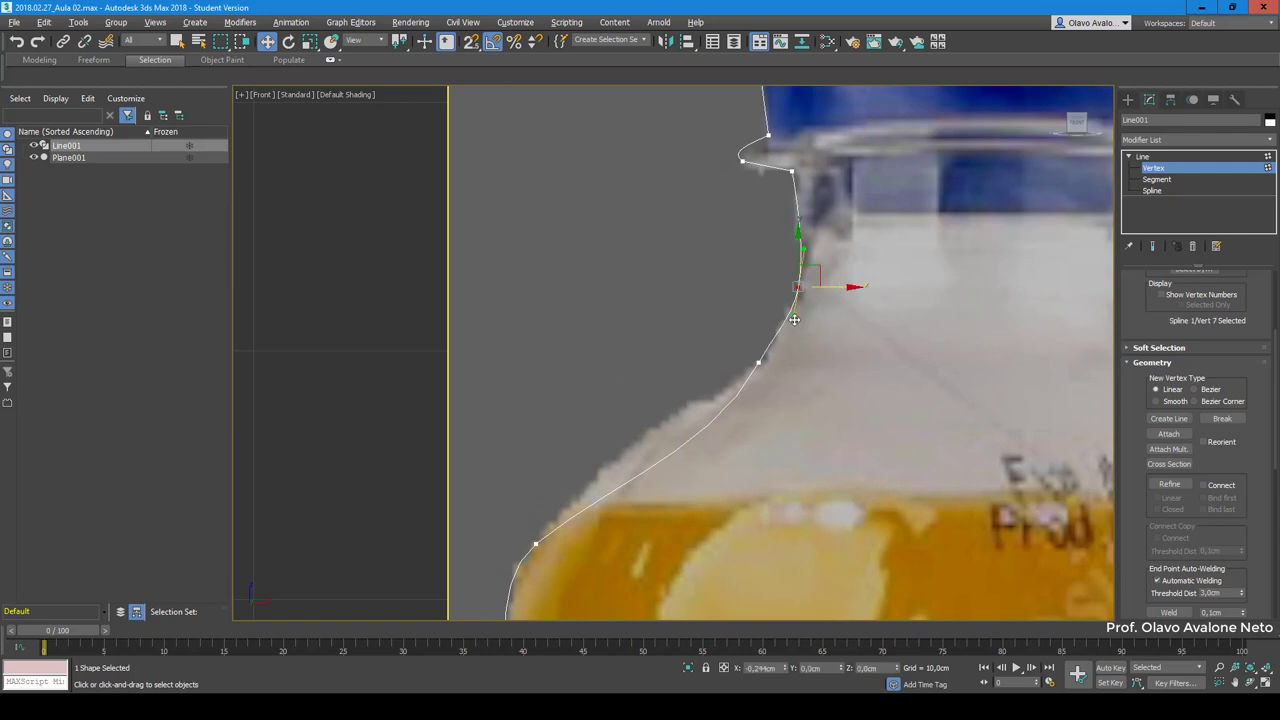
pyautogui.click(759, 362)
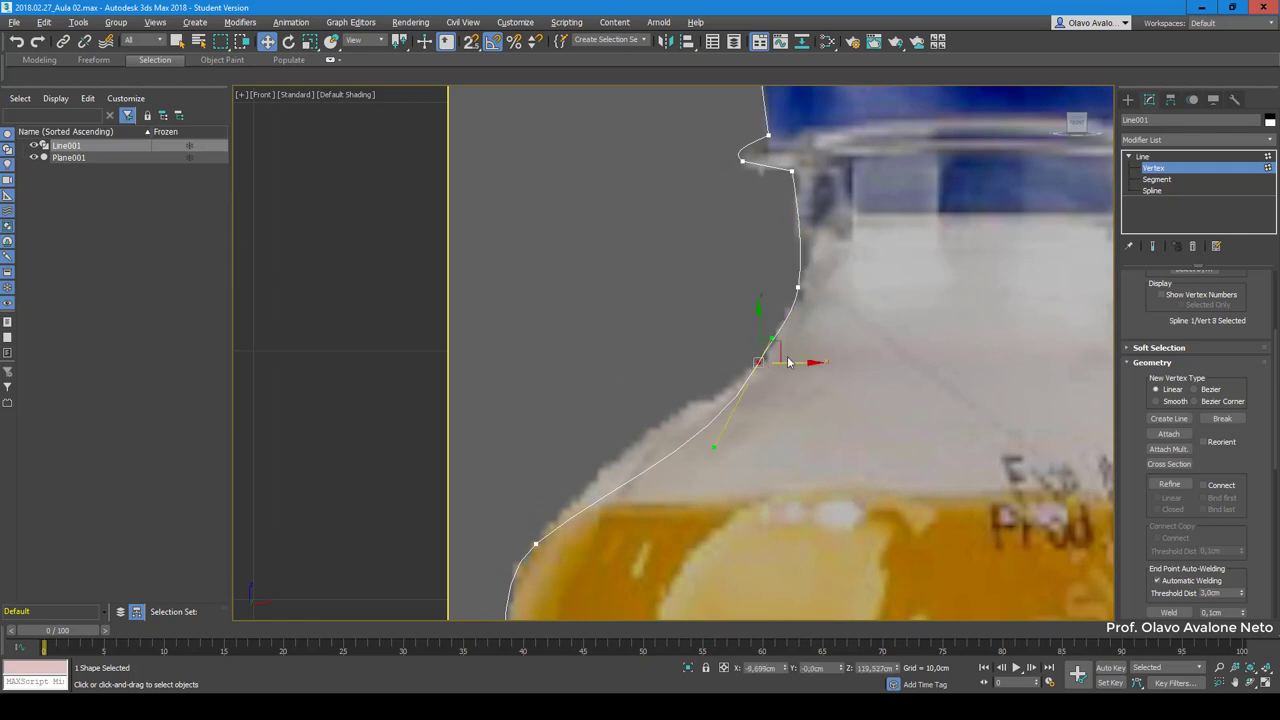
pyautogui.click(770, 364)
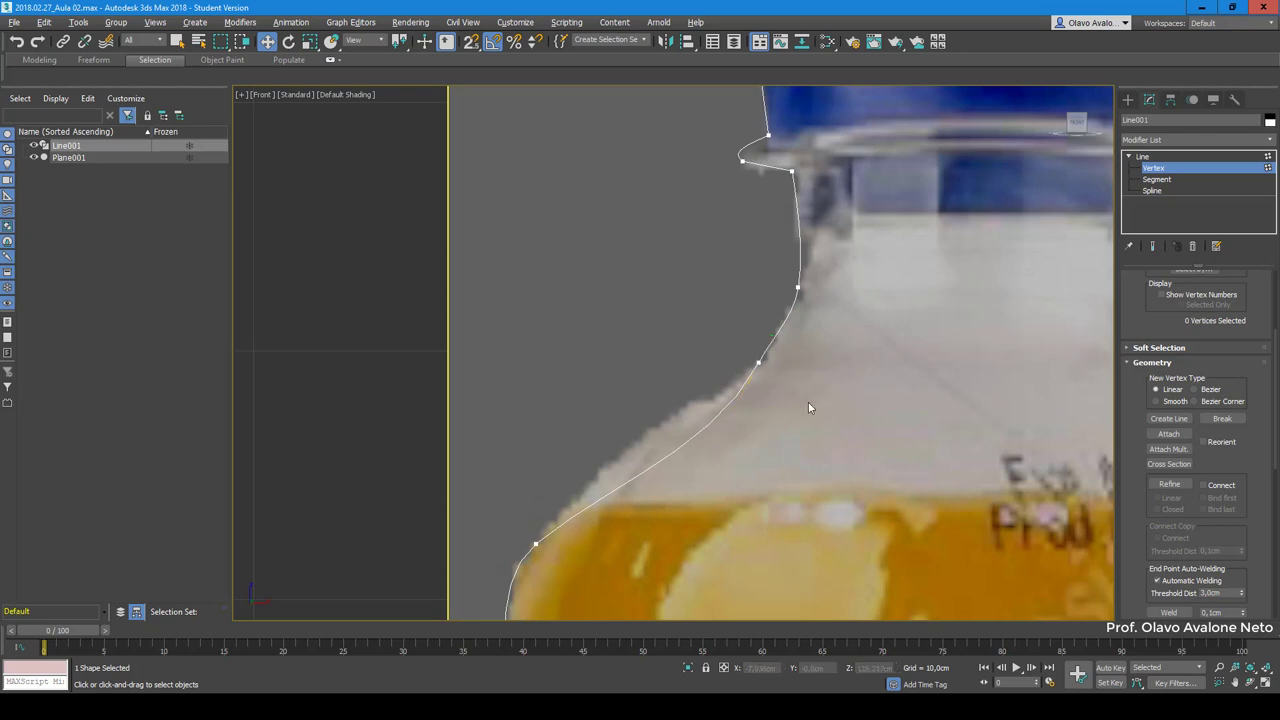
pyautogui.click(759, 362)
# Step: Drag the shoulder vertex's Bezier handles to smooth the shoulder curve
pyautogui.moveTo(746, 371)
pyautogui.mouseDown()
pyautogui.moveTo(728, 390)
pyautogui.moveTo(736, 363)
pyautogui.moveTo(731, 386)
pyautogui.mouseUp()
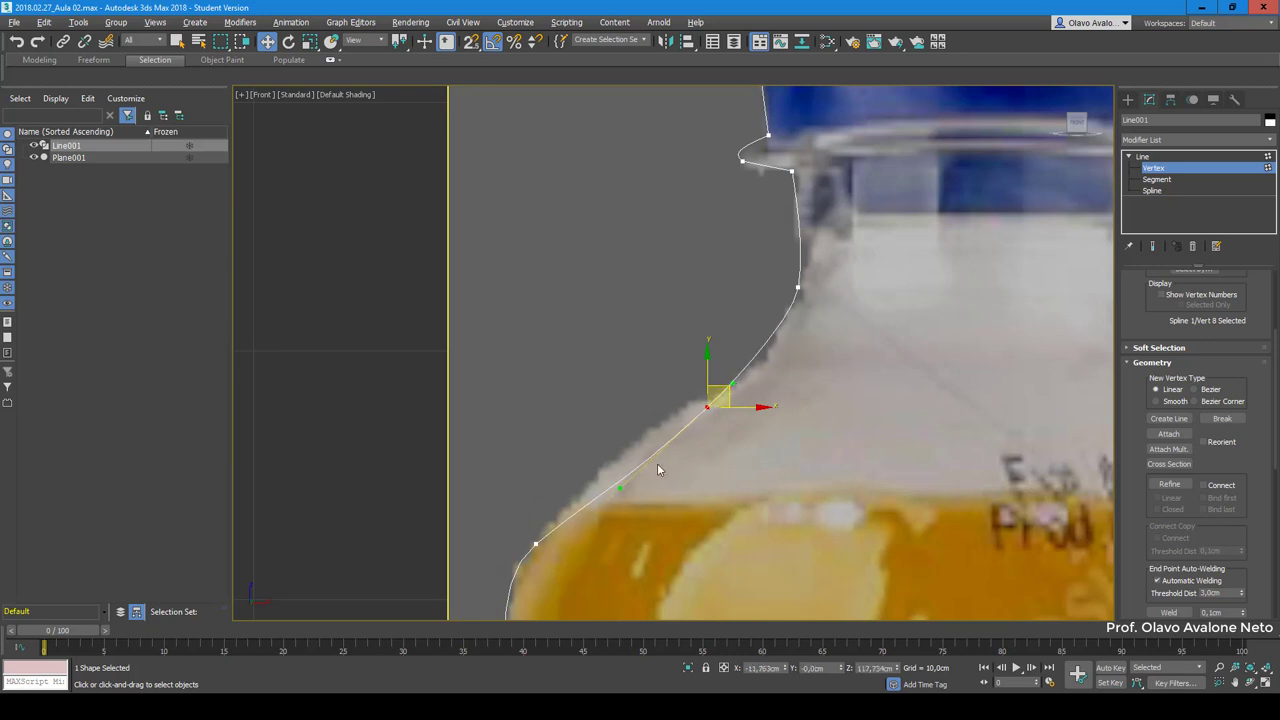
pyautogui.moveTo(617, 487); pyautogui.dragTo(657, 440)
pyautogui.scroll(-2, 568, 431)
pyautogui.scroll(4, 676, 368)
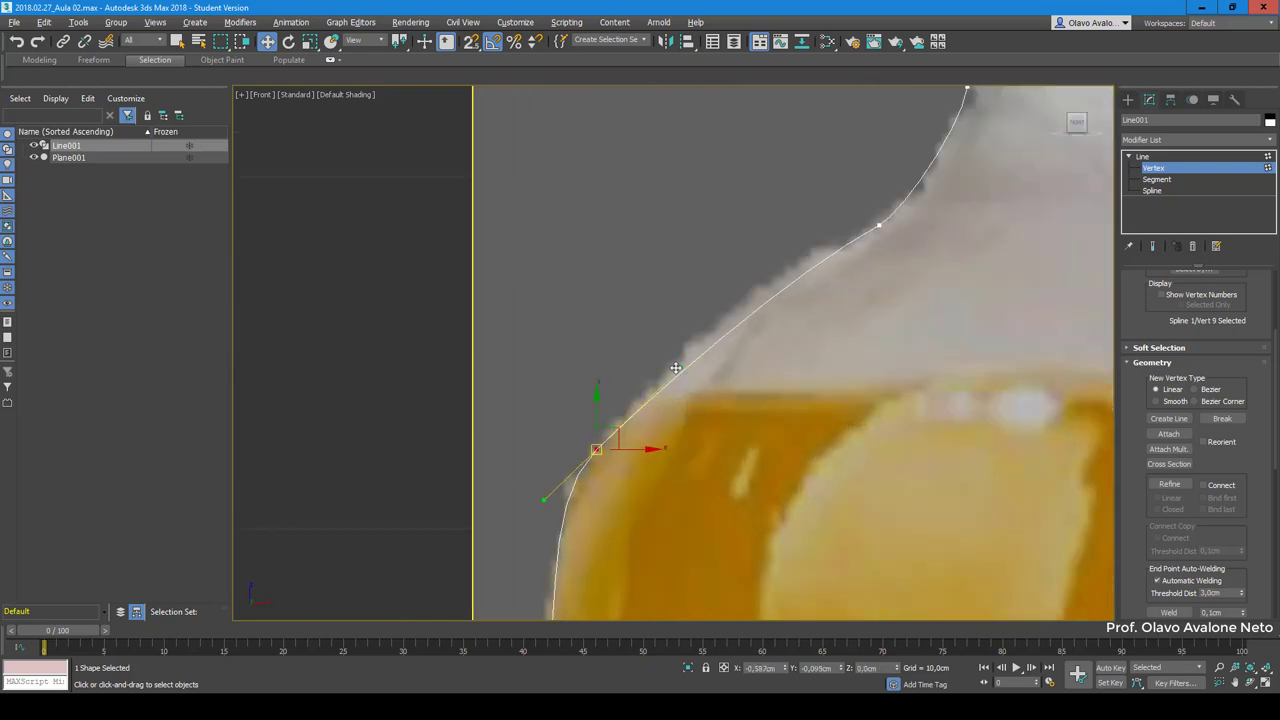
pyautogui.scroll(-1, 676, 368)
pyautogui.scroll(3, 648, 229)
# Step: Step through the vertices down the bottle's waist so the outline hugs the side
pyautogui.click(637, 306)
pyautogui.scroll(1, 700, 320)
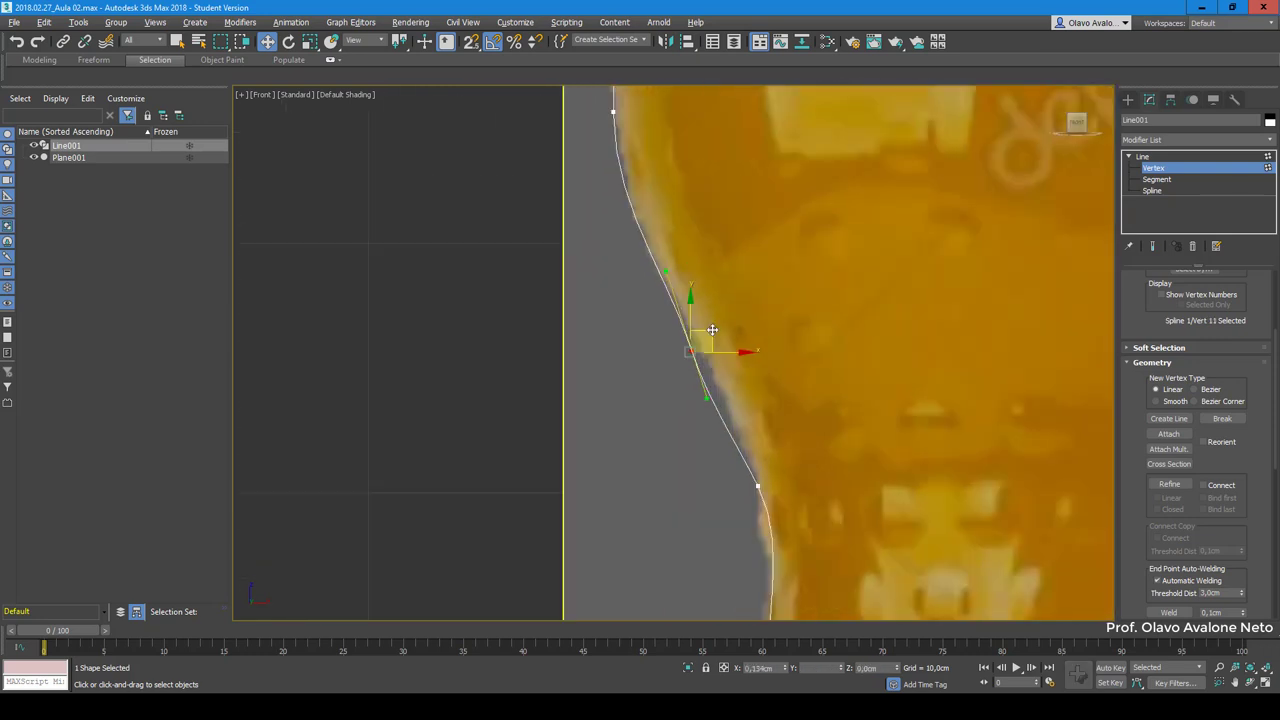
pyautogui.scroll(-1, 700, 340)
pyautogui.moveTo(820, 520); pyautogui.dragTo(842, 389, button='middle')
pyautogui.click(828, 392)
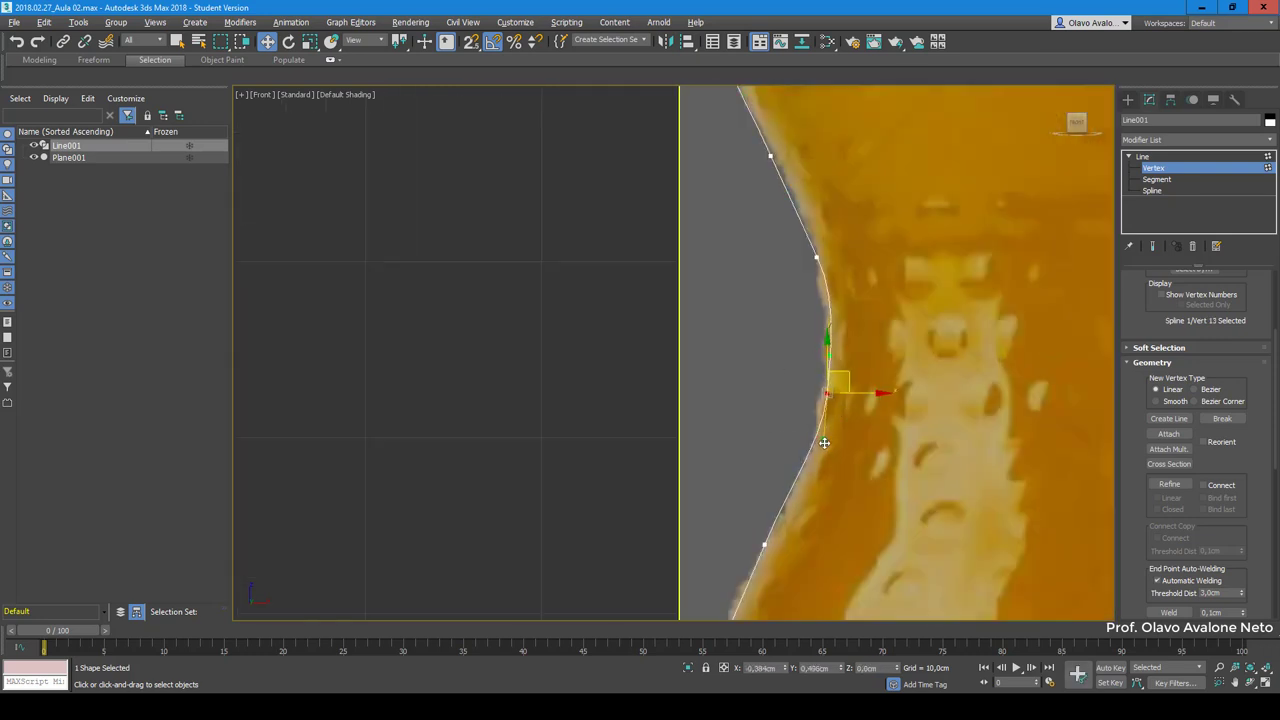
pyautogui.click(816, 258)
pyautogui.scroll(-1, 825, 250)
pyautogui.moveTo(825, 250); pyautogui.dragTo(837, 350, button='middle')
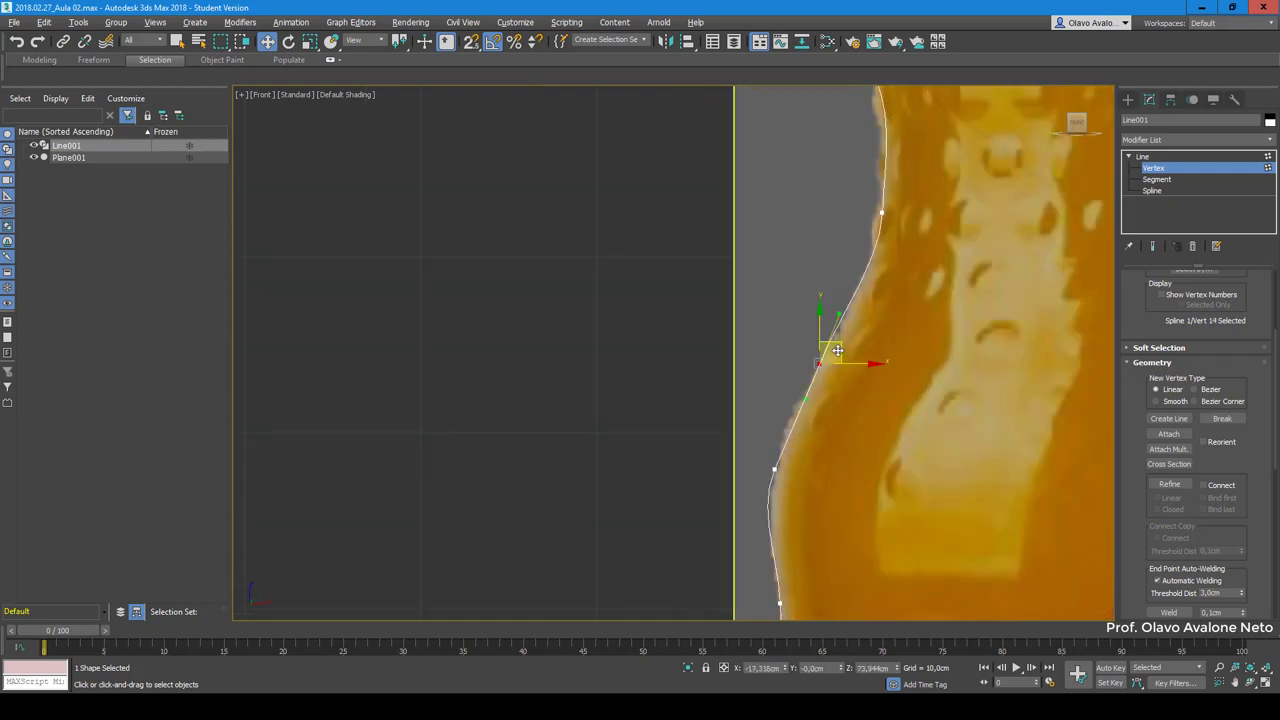
pyautogui.click(835, 343)
pyautogui.scroll(1, 837, 343)
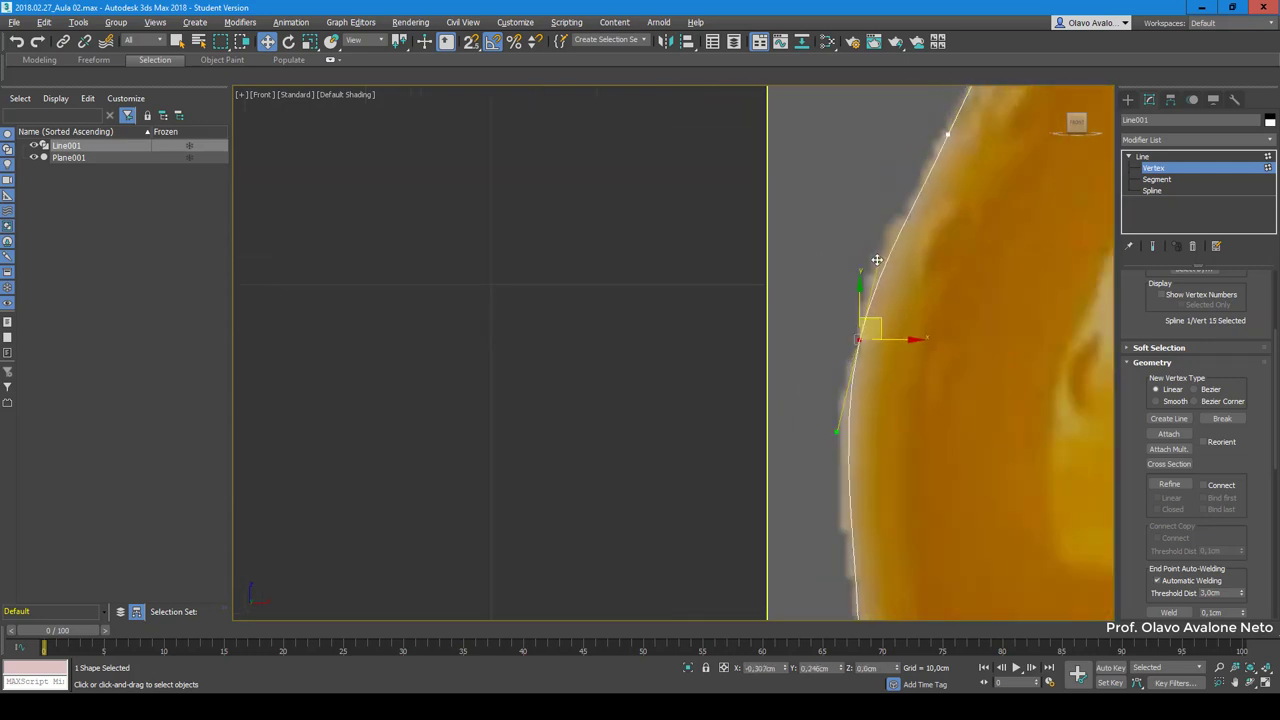
pyautogui.scroll(-1, 876, 259)
pyautogui.scroll(1, 880, 180)
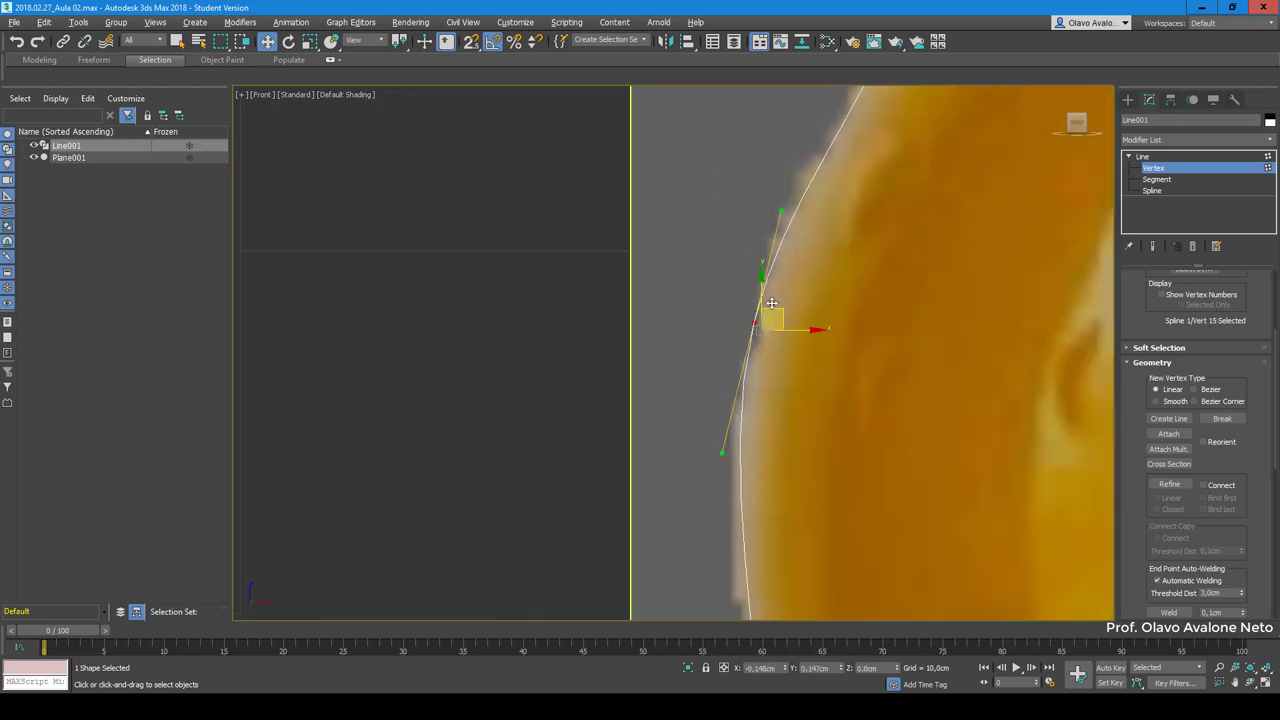
pyautogui.scroll(-1, 700, 330)
pyautogui.scroll(-1, 638, 396)
pyautogui.scroll(-1, 638, 396)
pyautogui.scroll(-2, 620, 334)
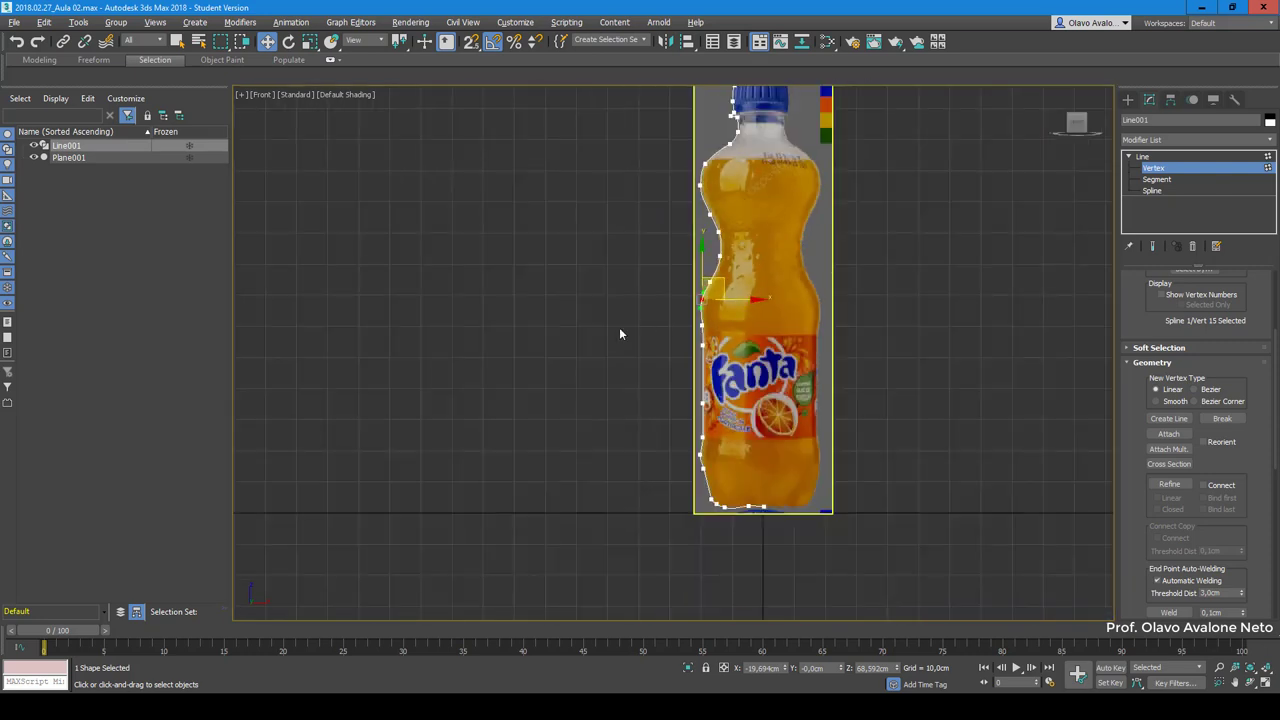
# Step: Select the twelve lower outline vertices and bring up their vertex-type quad menu
pyautogui.moveTo(734, 475); pyautogui.dragTo(848, 550)
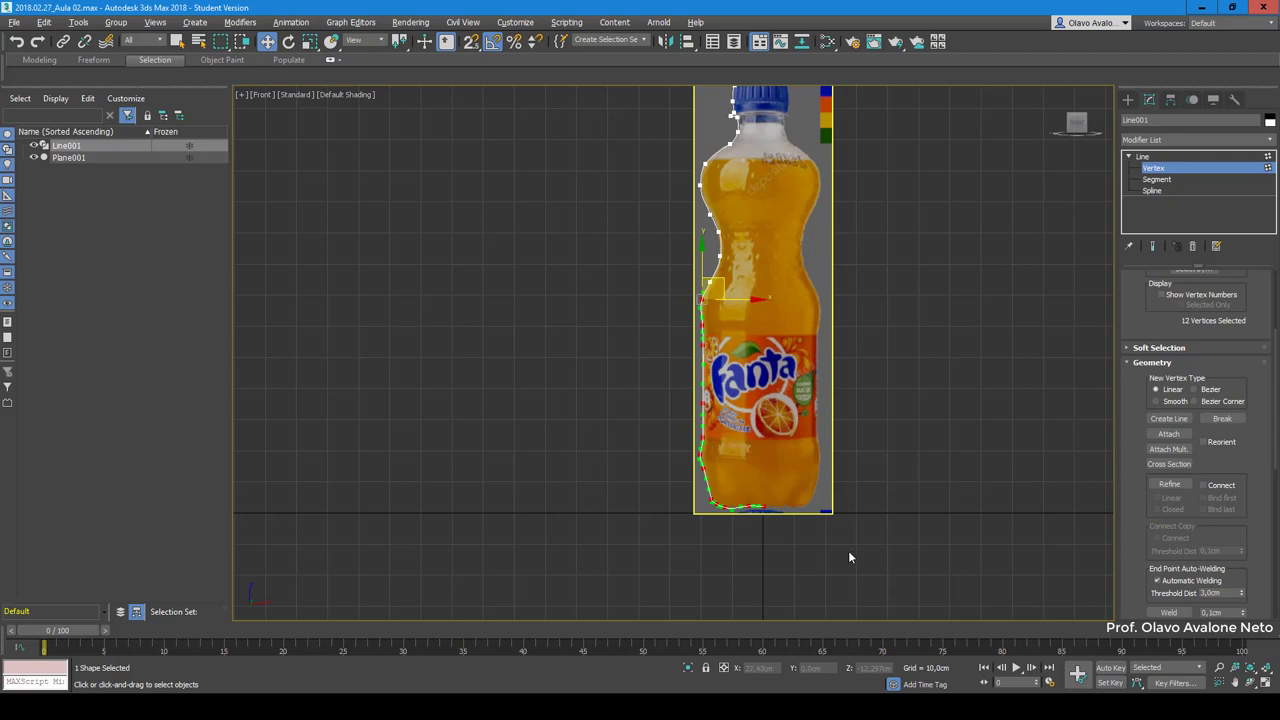
pyautogui.click(708, 338)
pyautogui.scroll(5, 706, 323)
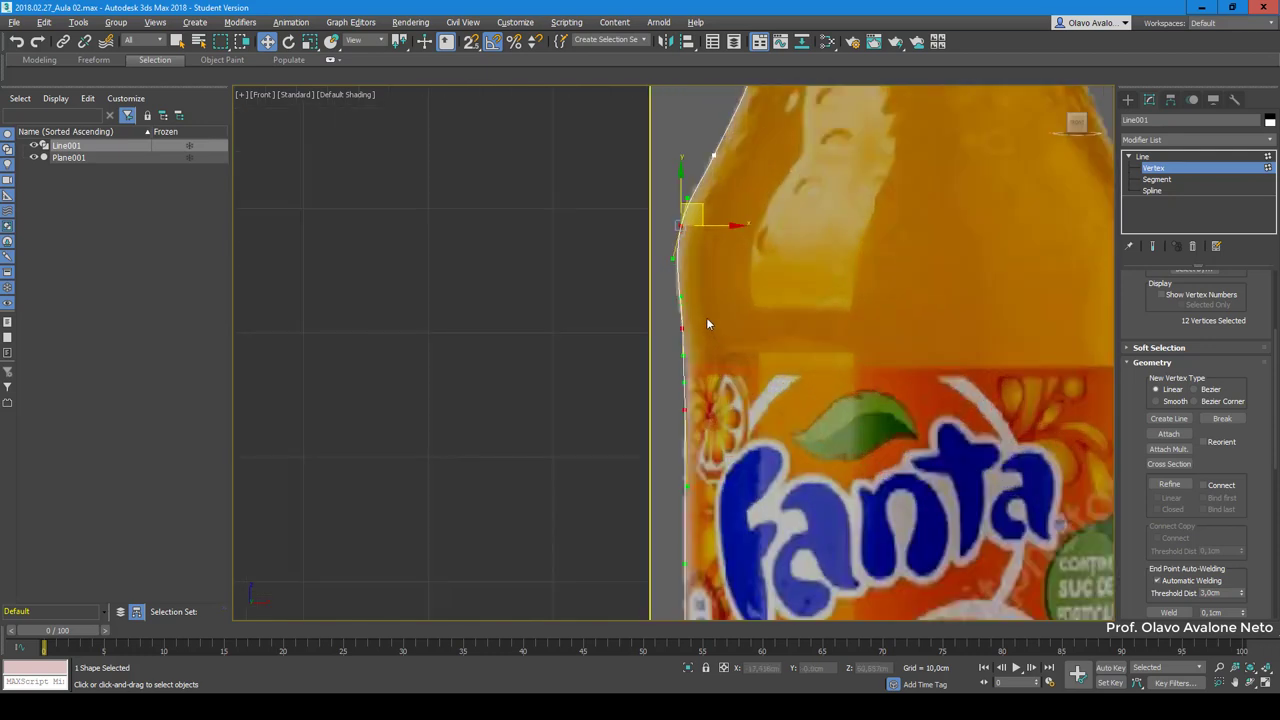
pyautogui.rightClick(680, 226)
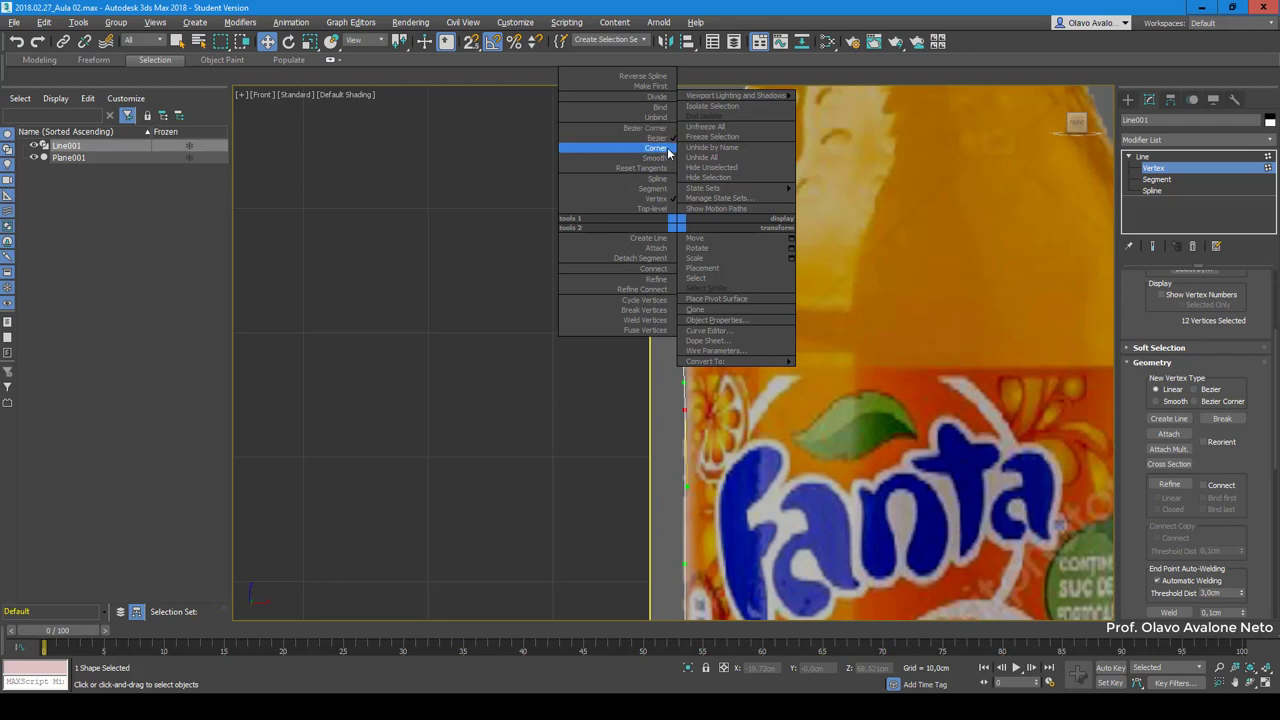
# Step: Convert the twelve lower vertices to Bezier and adjust a vertex along the bottle's side
pyautogui.click(433, 197)
pyautogui.scroll(5, 690, 250)
pyautogui.scroll(3, 641, 461)
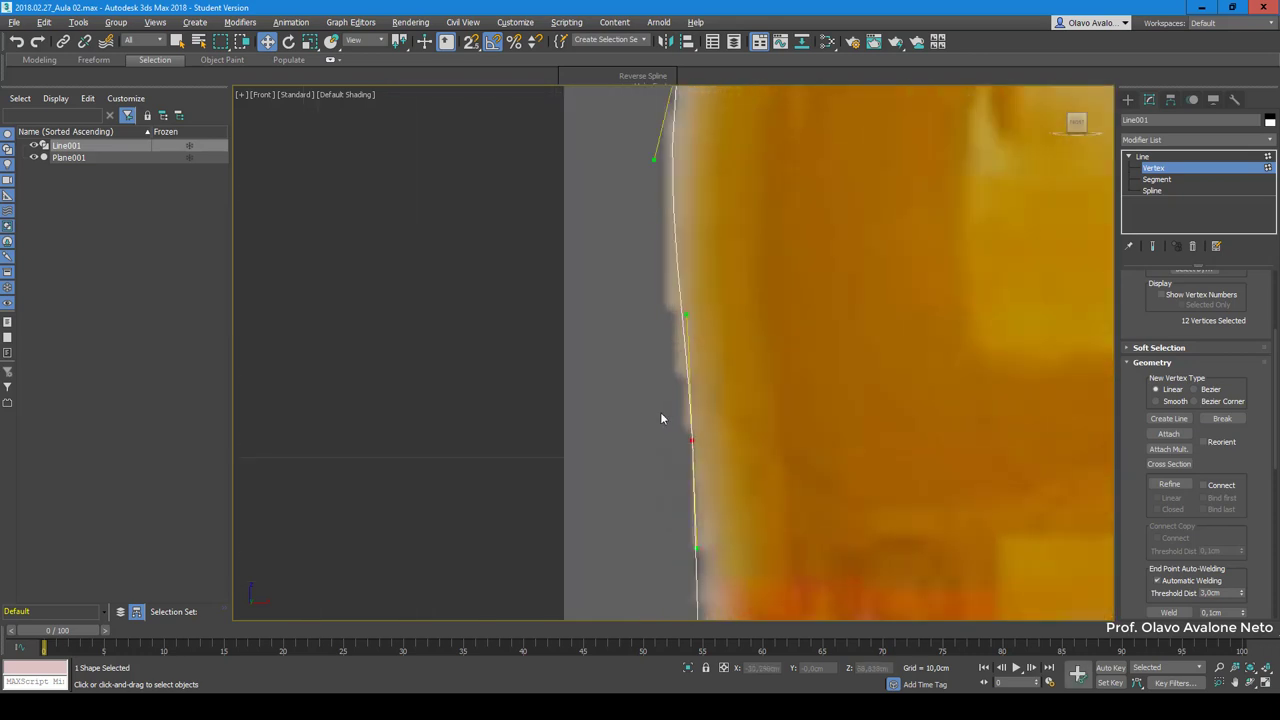
pyautogui.moveTo(689, 312)
pyautogui.mouseDown()
pyautogui.moveTo(704, 320)
pyautogui.moveTo(690, 322)
pyautogui.mouseUp()
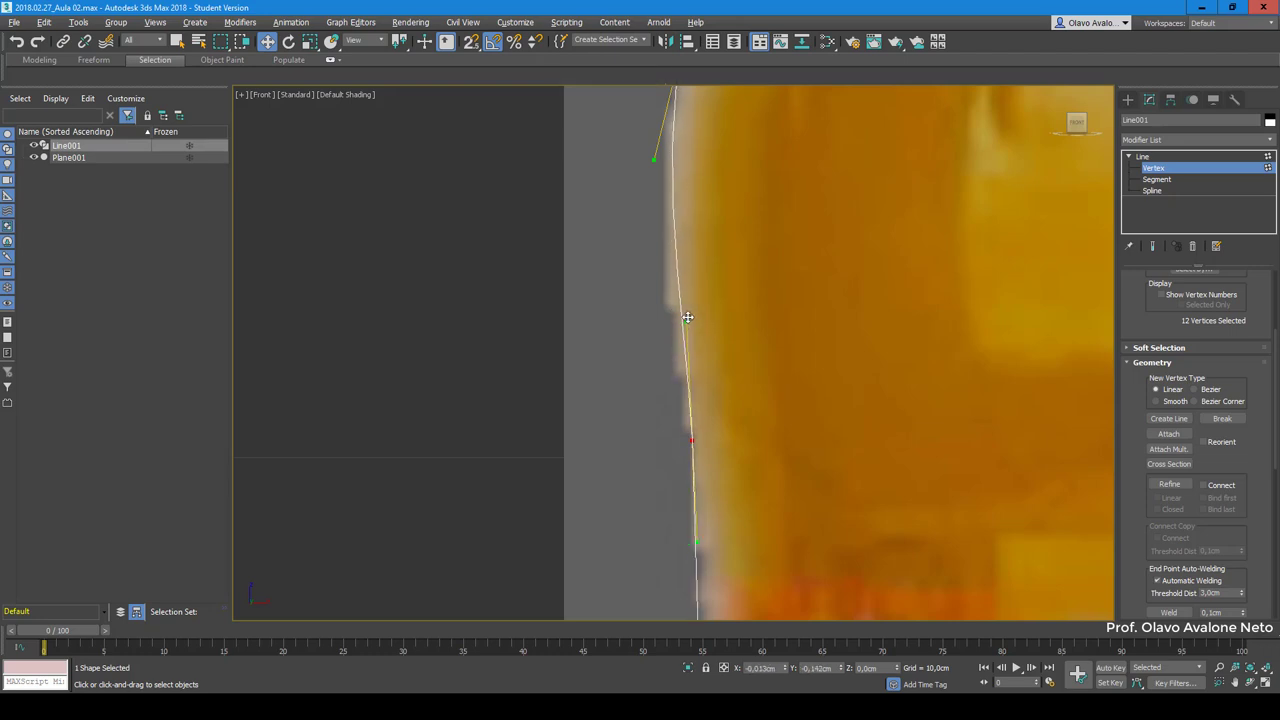
# Step: Work around the bottle's bottom corner, selecting vertices along the bottom curve
pyautogui.scroll(-3, 700, 366)
pyautogui.moveTo(681, 476); pyautogui.dragTo(721, 201, button='middle')
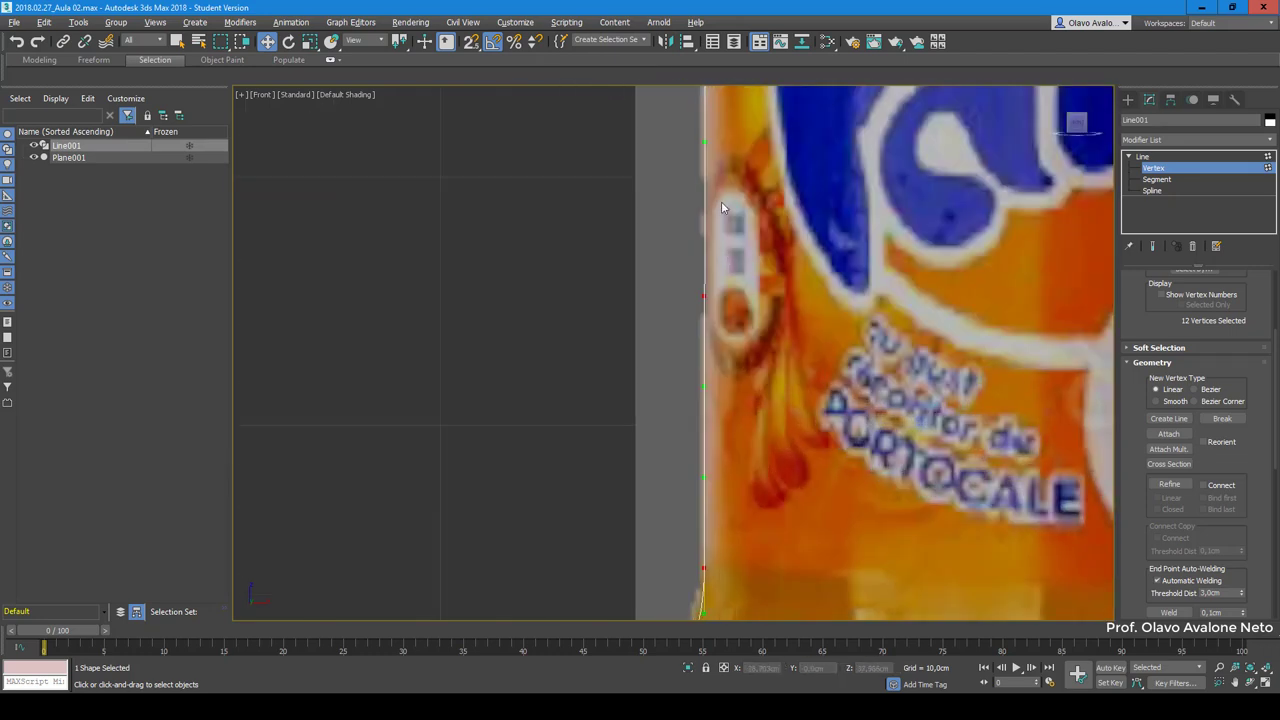
pyautogui.scroll(3, 721, 201)
pyautogui.click(679, 379)
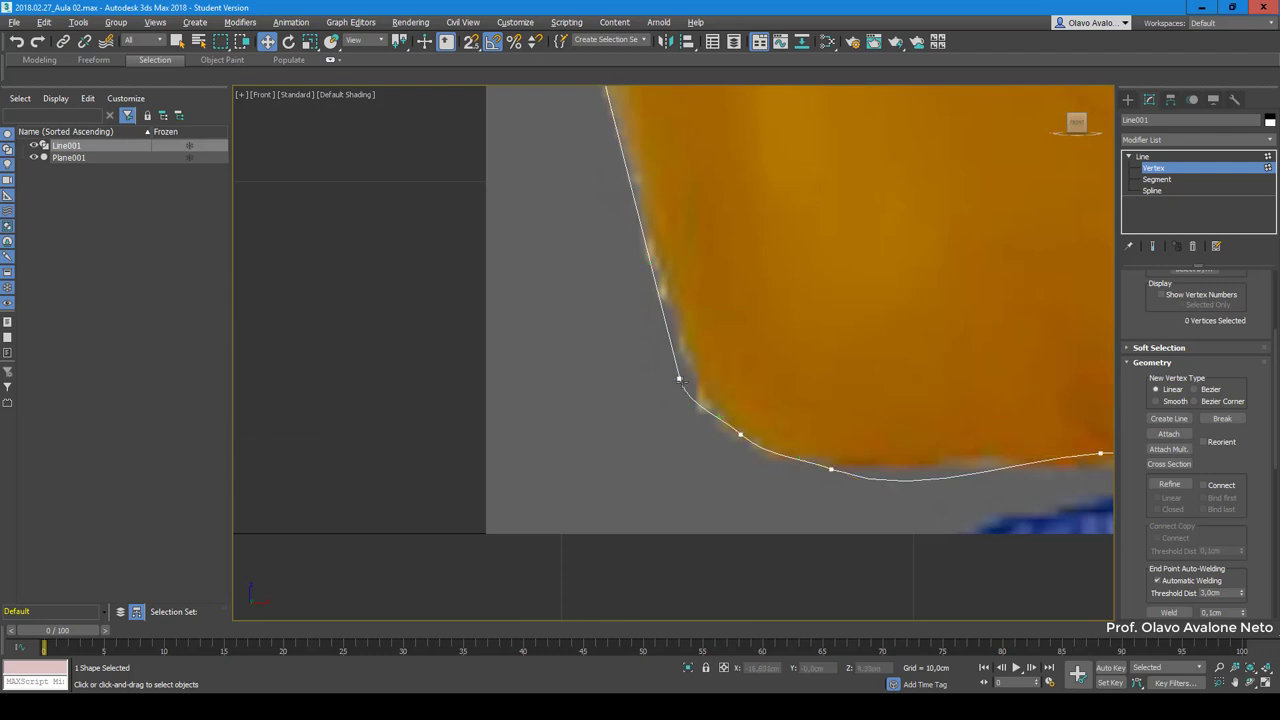
pyautogui.moveTo(617, 312); pyautogui.dragTo(544, 294, button='middle')
pyautogui.click(755, 450)
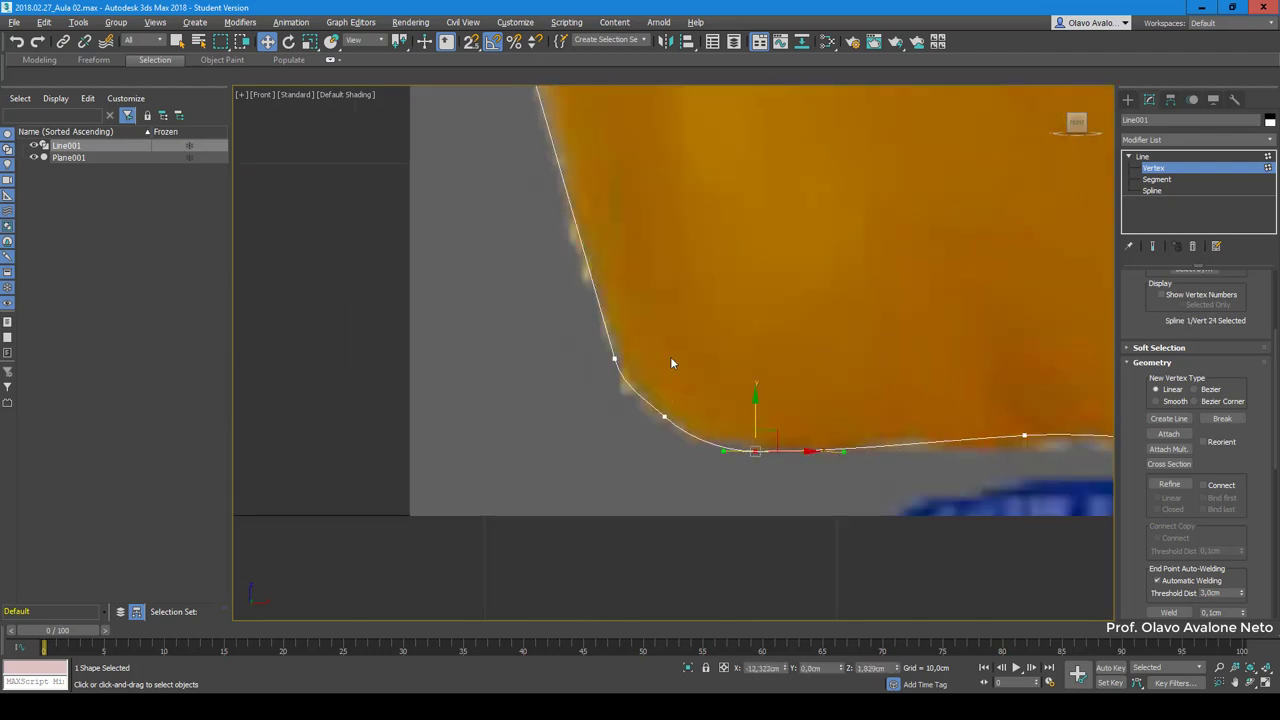
pyautogui.scroll(-2, 670, 356)
pyautogui.click(612, 385)
pyautogui.scroll(2, 612, 385)
pyautogui.click(511, 282)
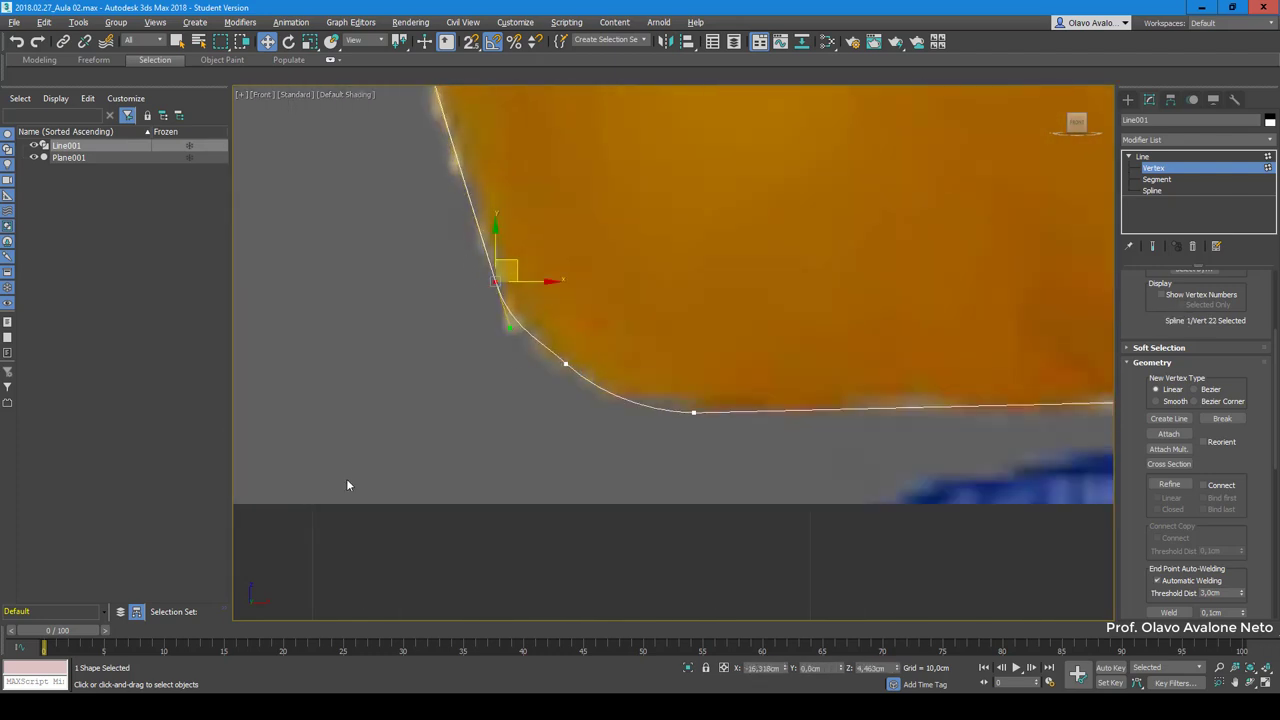
pyautogui.scroll(-2, 708, 505)
pyautogui.click(708, 505)
pyautogui.scroll(2, 687, 468)
pyautogui.click(790, 500)
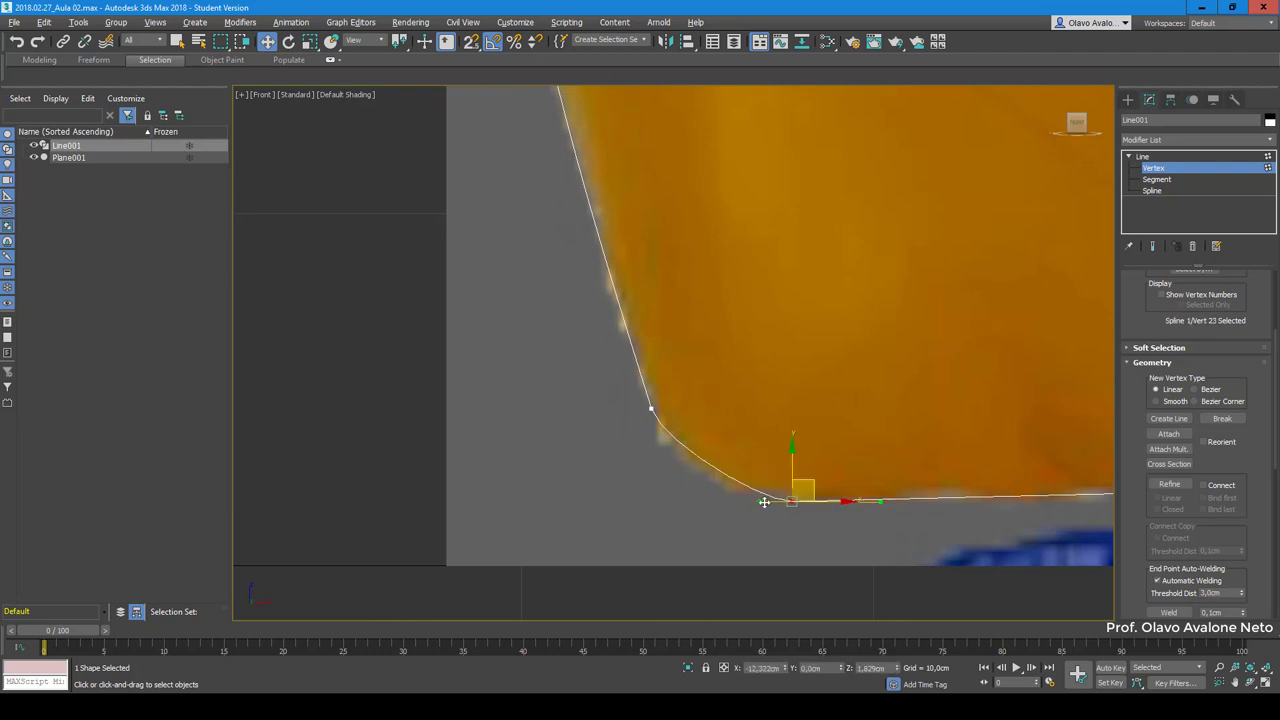
pyautogui.scroll(-3, 729, 509)
pyautogui.moveTo(634, 483); pyautogui.dragTo(858, 456, button='middle')
pyautogui.scroll(5, 672, 519)
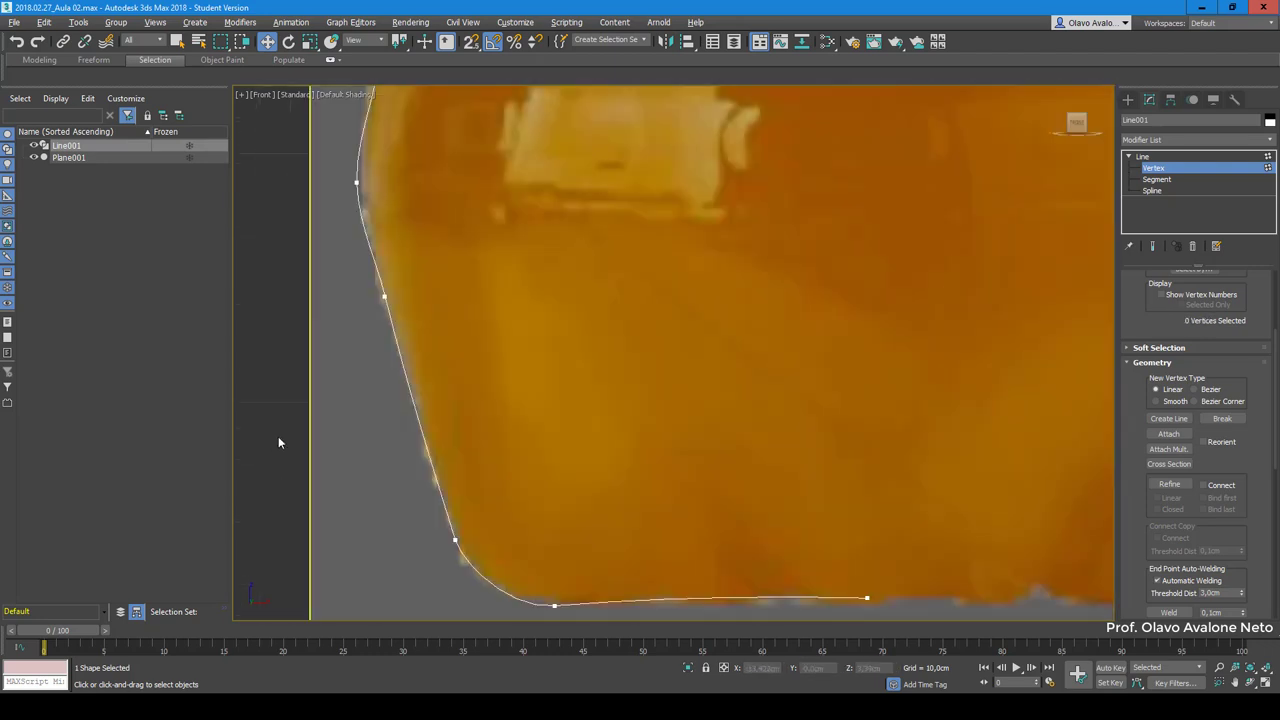
pyautogui.scroll(2, 373, 288)
# Step: Nudge the left-edge vertex onto the bottle's edge
pyautogui.moveTo(371, 290); pyautogui.dragTo(439, 340)
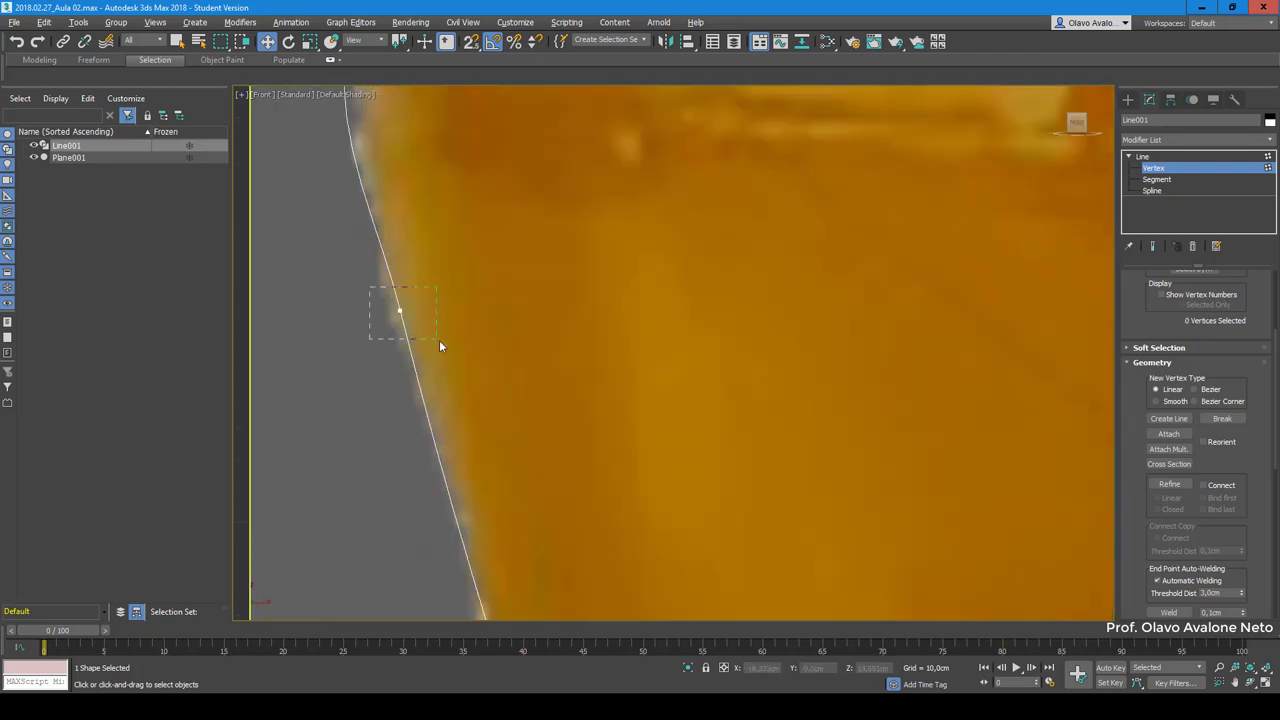
pyautogui.scroll(2, 388, 310)
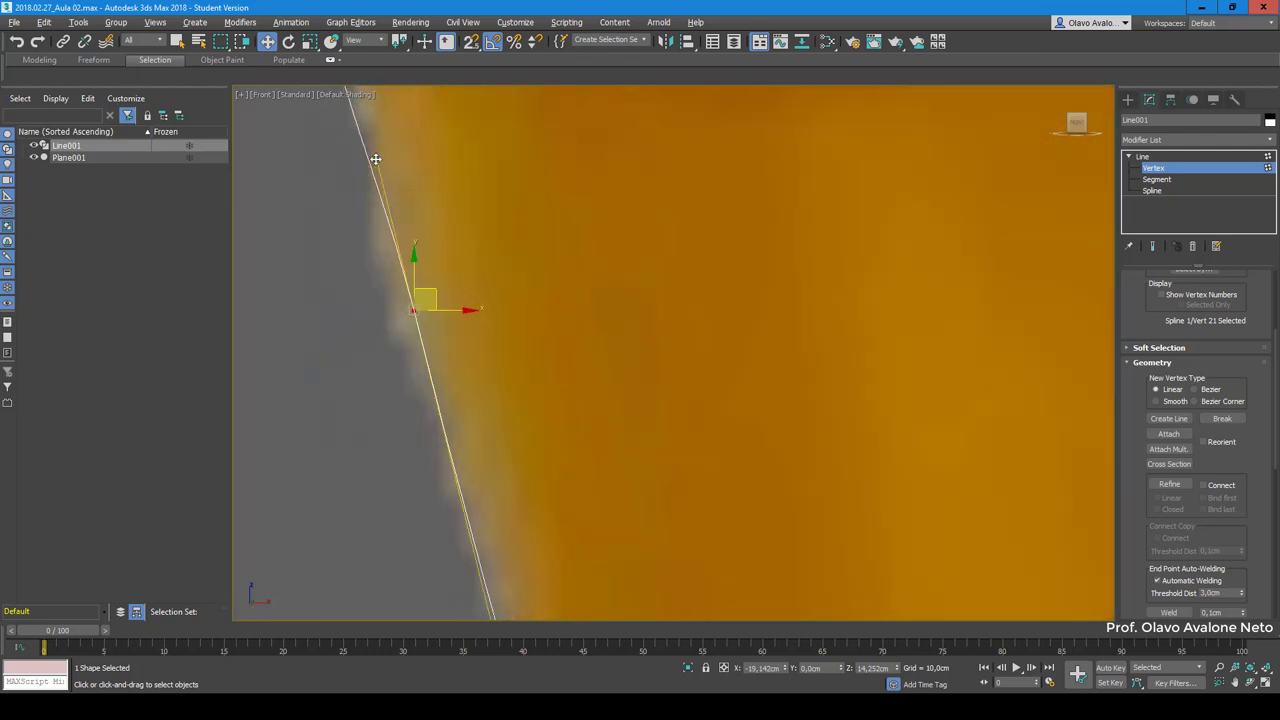
pyautogui.moveTo(375, 158); pyautogui.dragTo(378, 160)
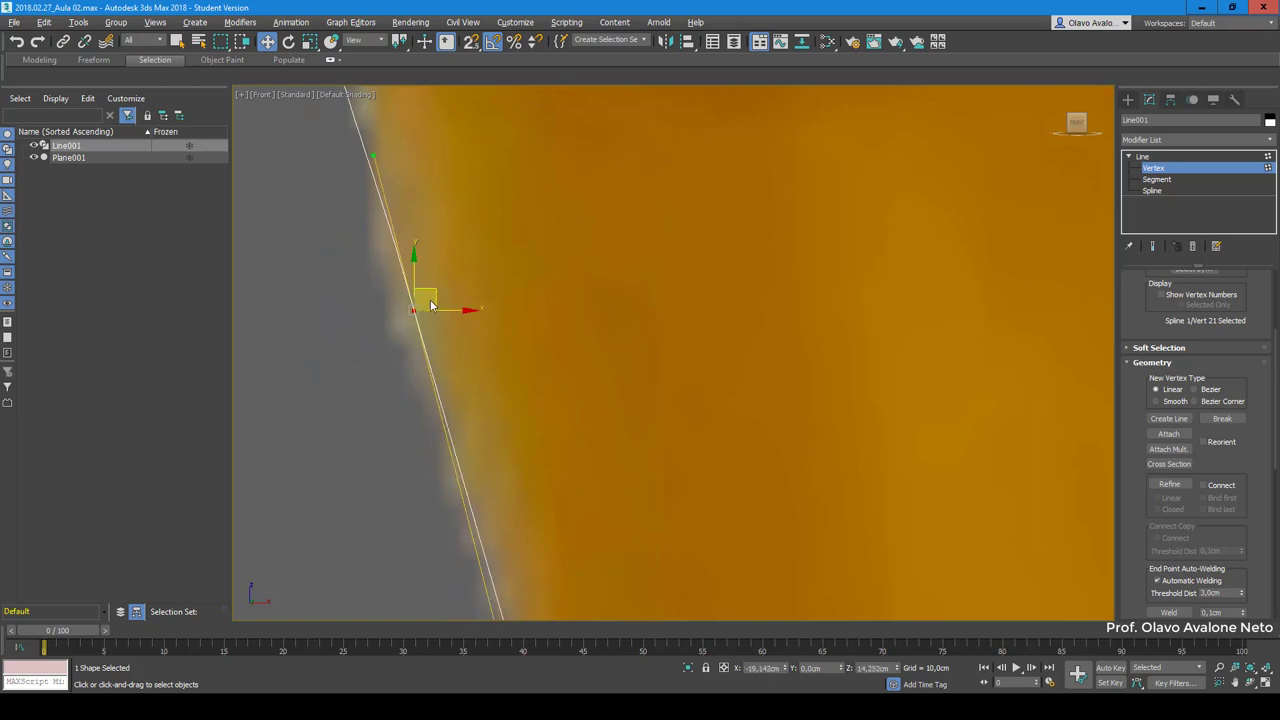
pyautogui.click(154, 23)
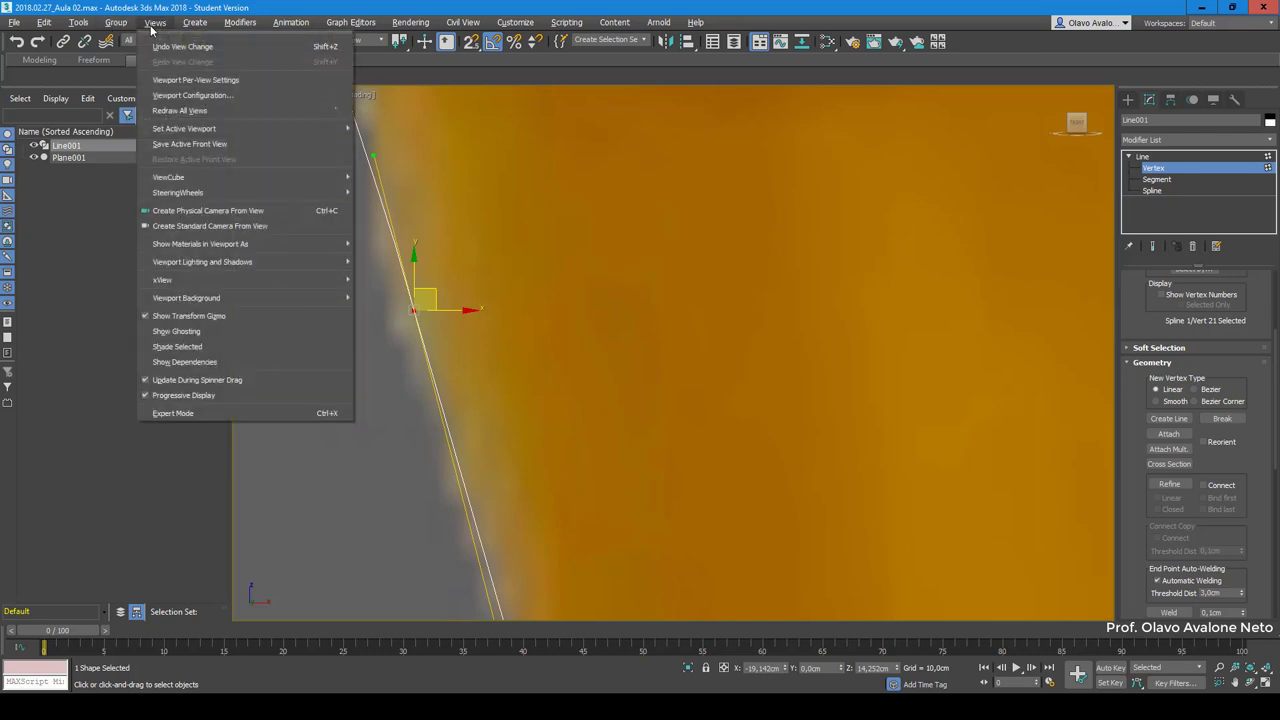
pyautogui.click(163, 318)
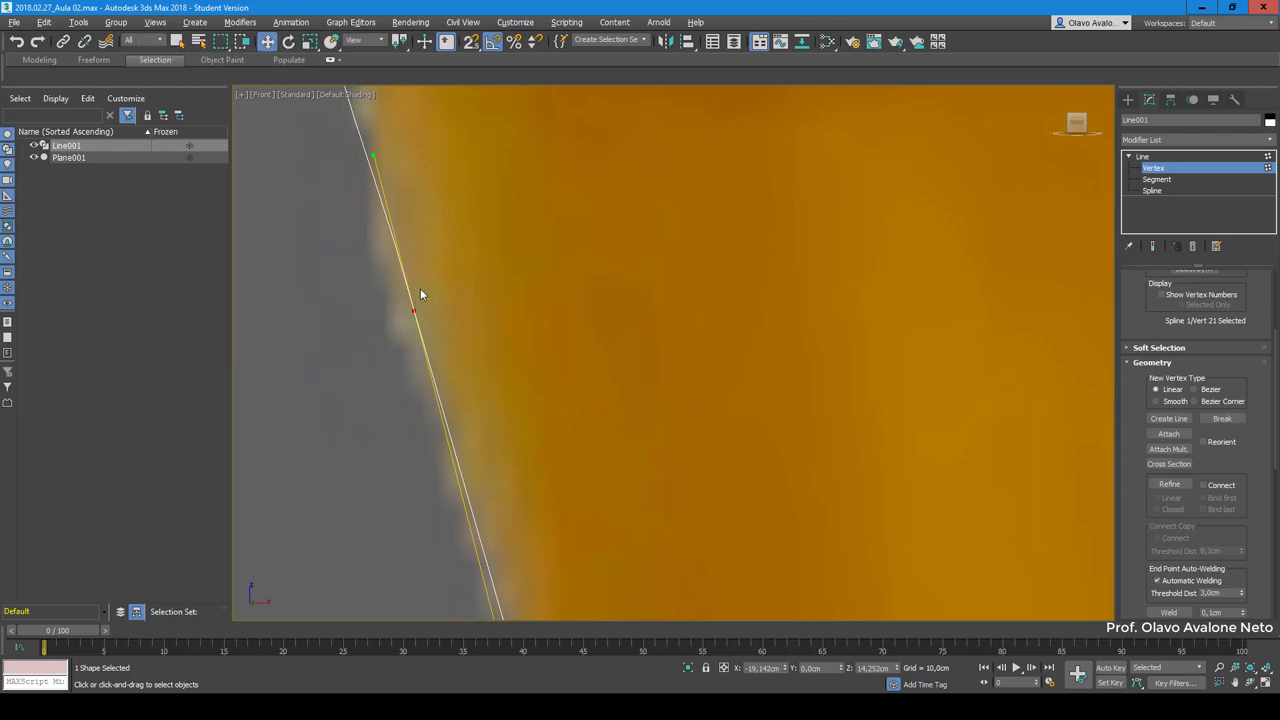
pyautogui.click(120, 23)
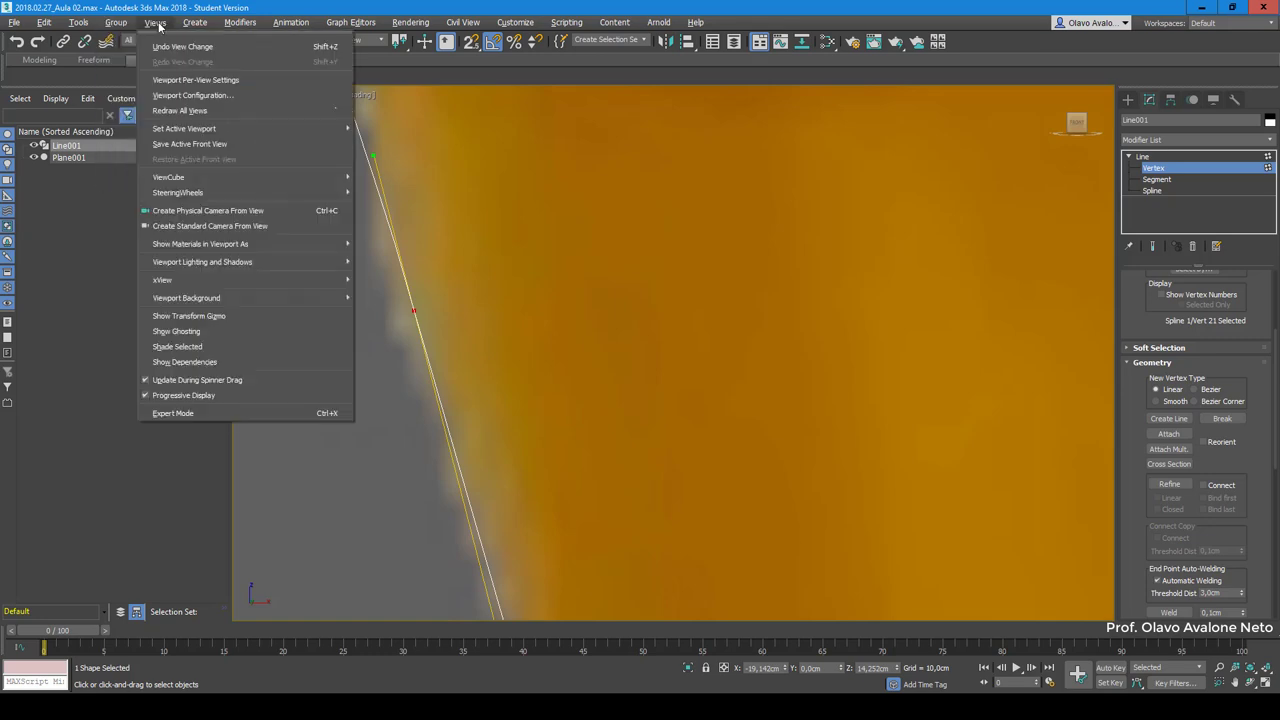
pyautogui.click(194, 316)
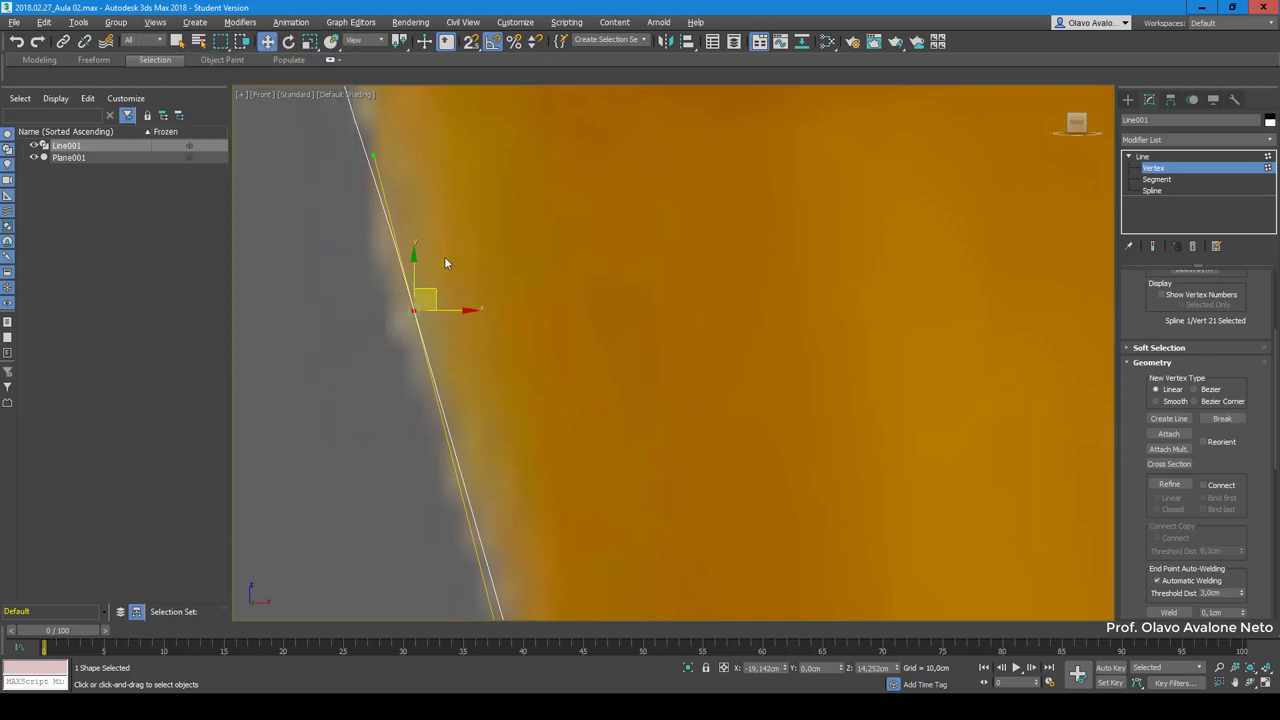
pyautogui.scroll(-2, 444, 256)
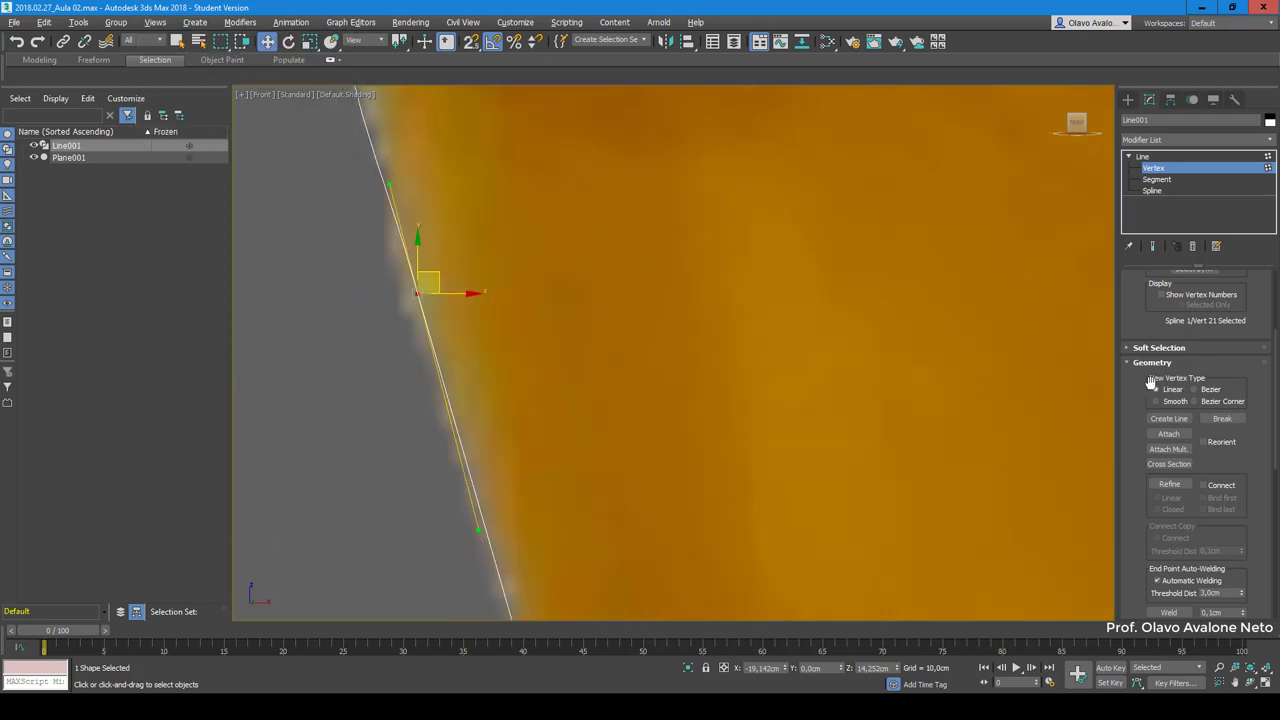
# Step: Use Refine to insert a new vertex on the lower-left straight segment
pyautogui.click(1170, 485)
pyautogui.click(1172, 486)
pyautogui.click(1172, 486)
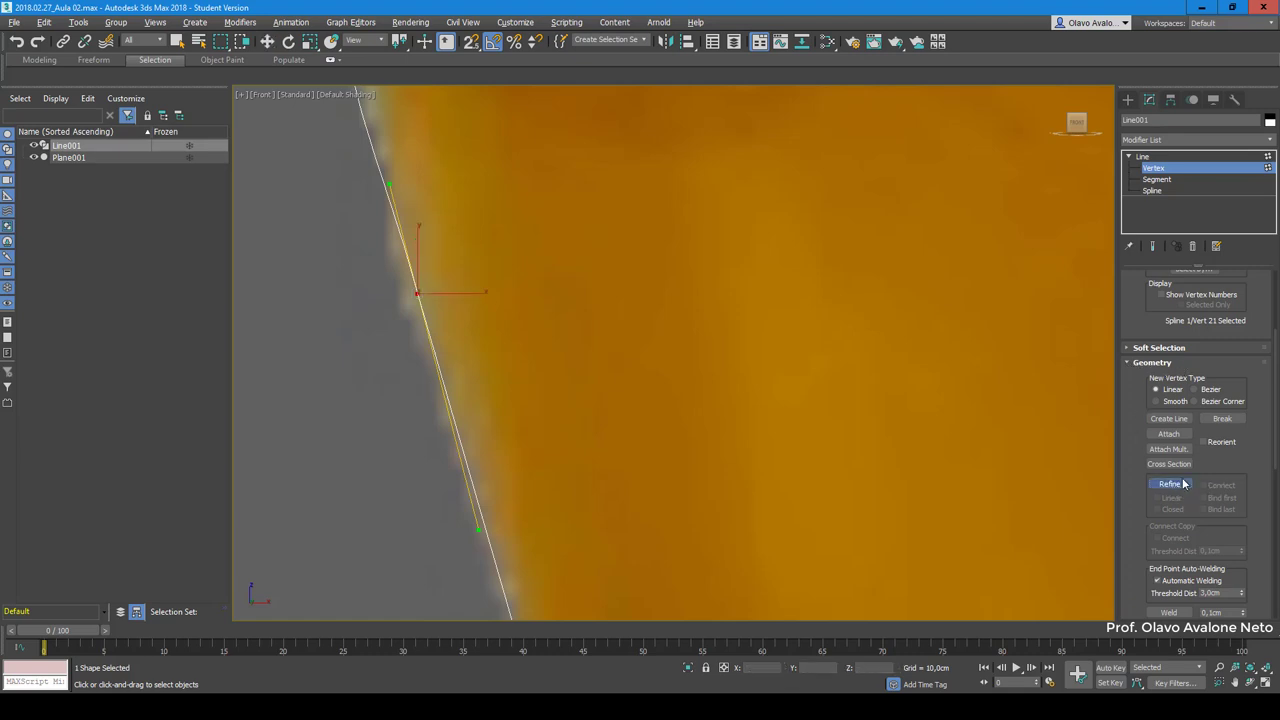
pyautogui.click(447, 401)
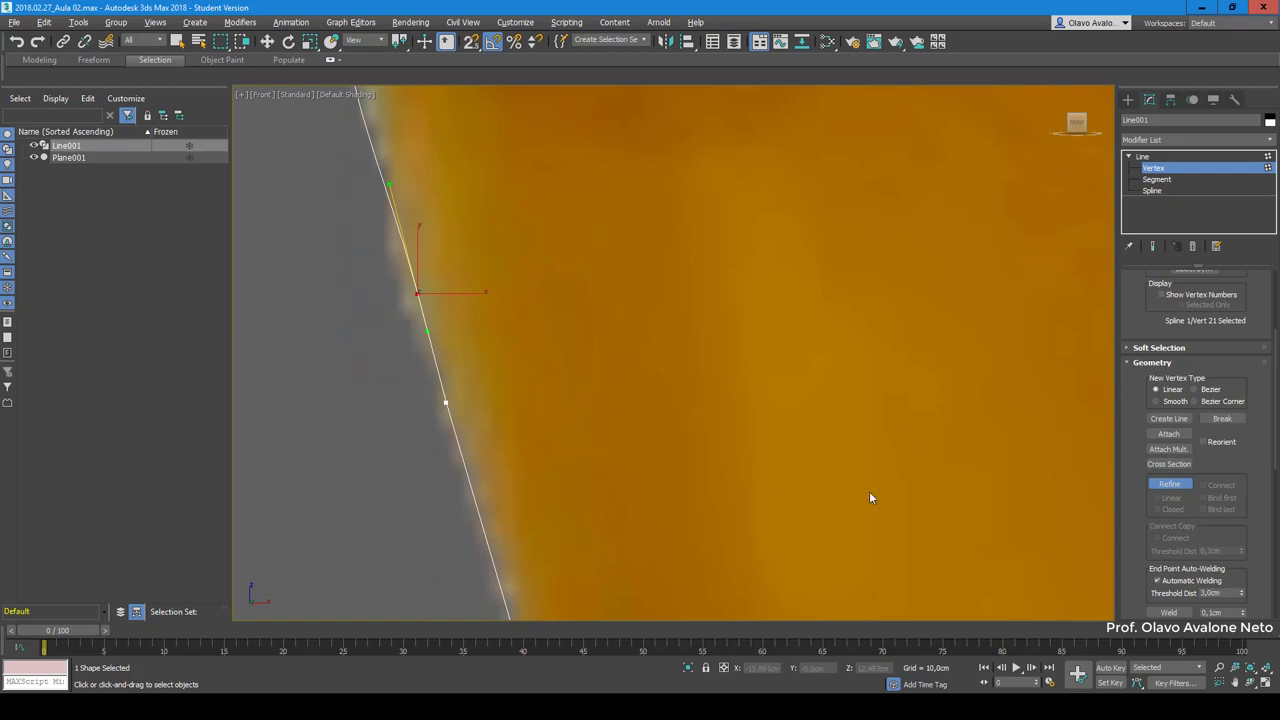
pyautogui.click(1170, 486)
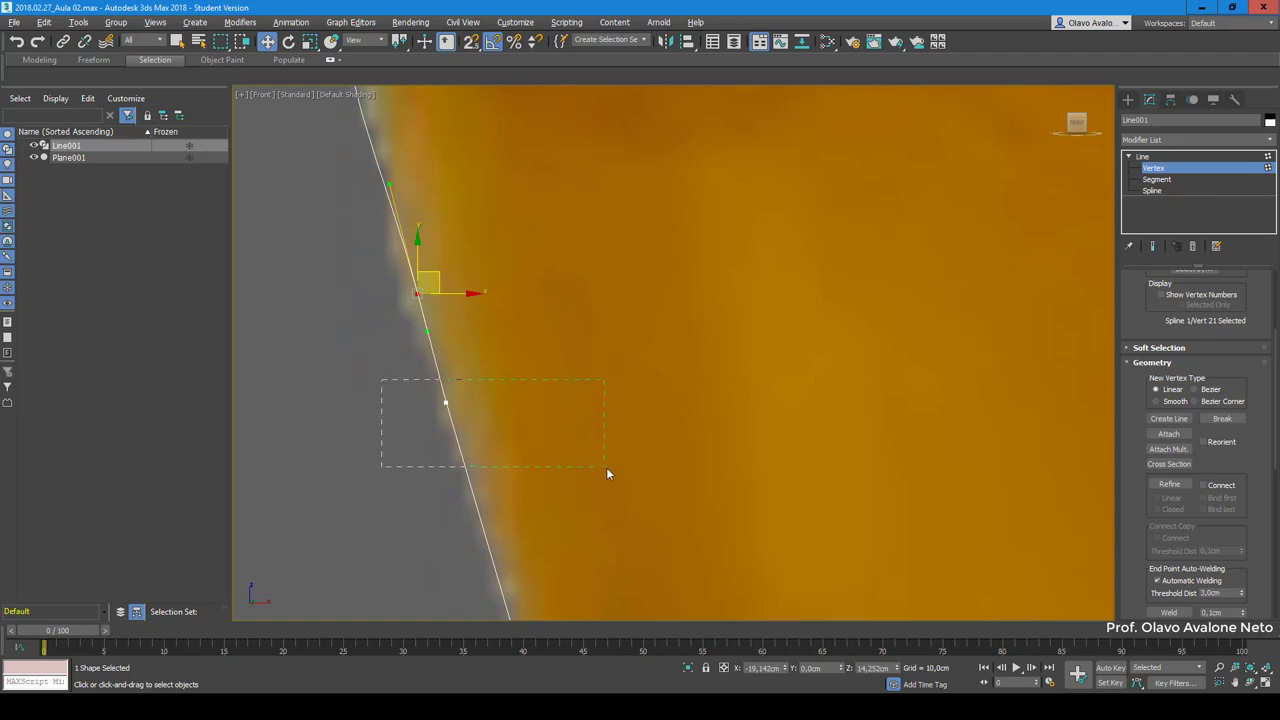
# Step: Select the newly added vertex, then clear the vertex selection
pyautogui.moveTo(605, 467); pyautogui.dragTo(608, 466)
pyautogui.click(357, 448)
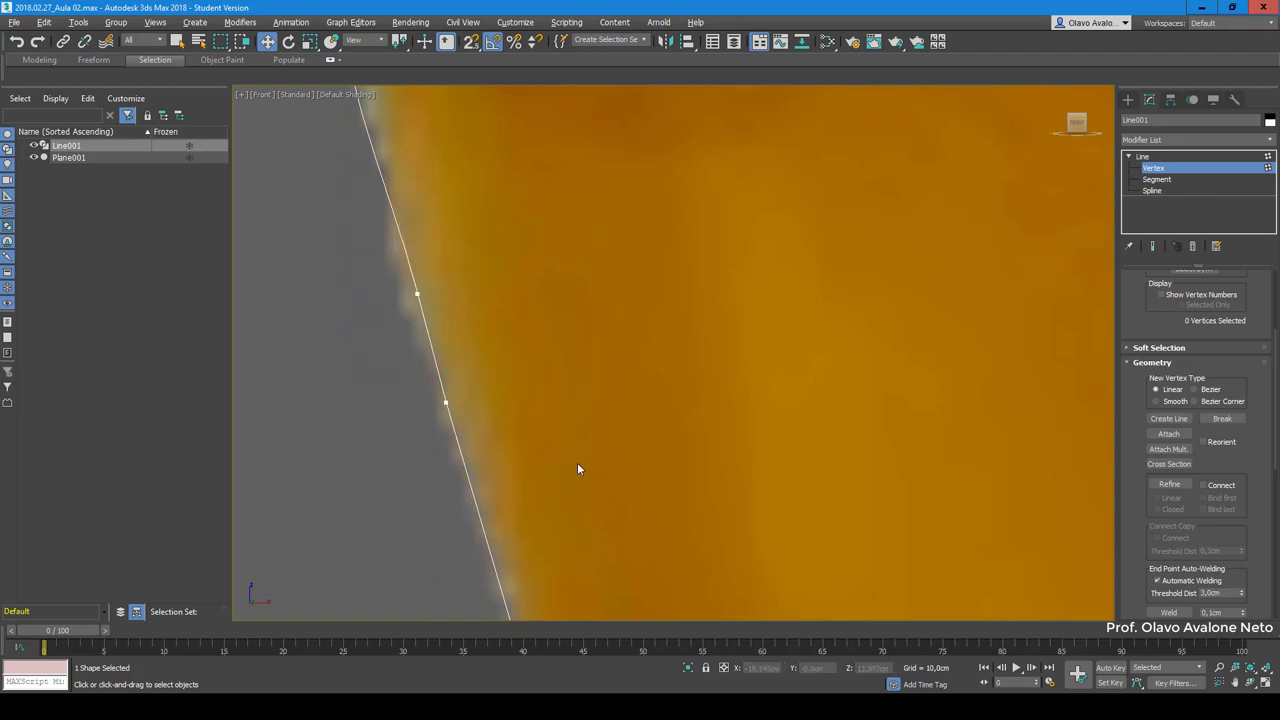
pyautogui.hotkey('ctrl', 'z')
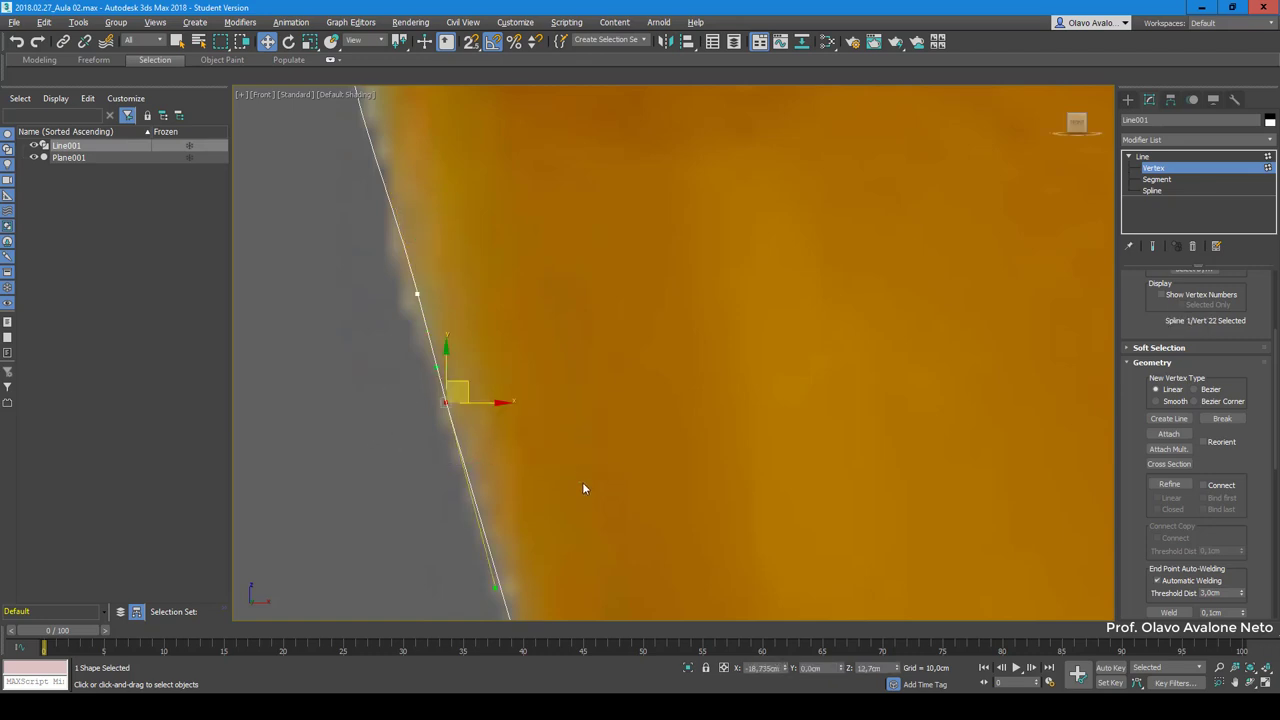
pyautogui.click(582, 482)
# Step: Zoom out to the whole bottle and clear the outline's vertex selection
pyautogui.scroll(-3, 442, 357)
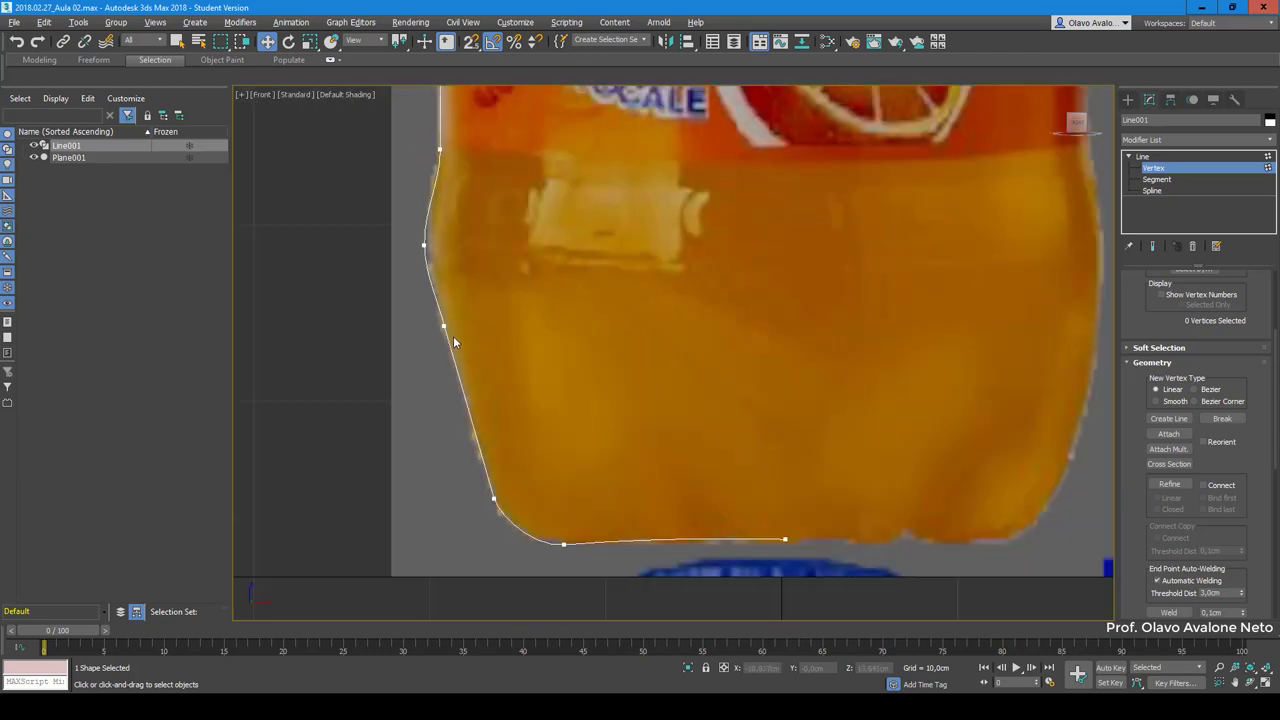
pyautogui.scroll(-2, 453, 336)
pyautogui.scroll(-2, 466, 351)
pyautogui.moveTo(551, 284); pyautogui.dragTo(565, 450, button='middle')
pyautogui.press('z')
pyautogui.press('1')
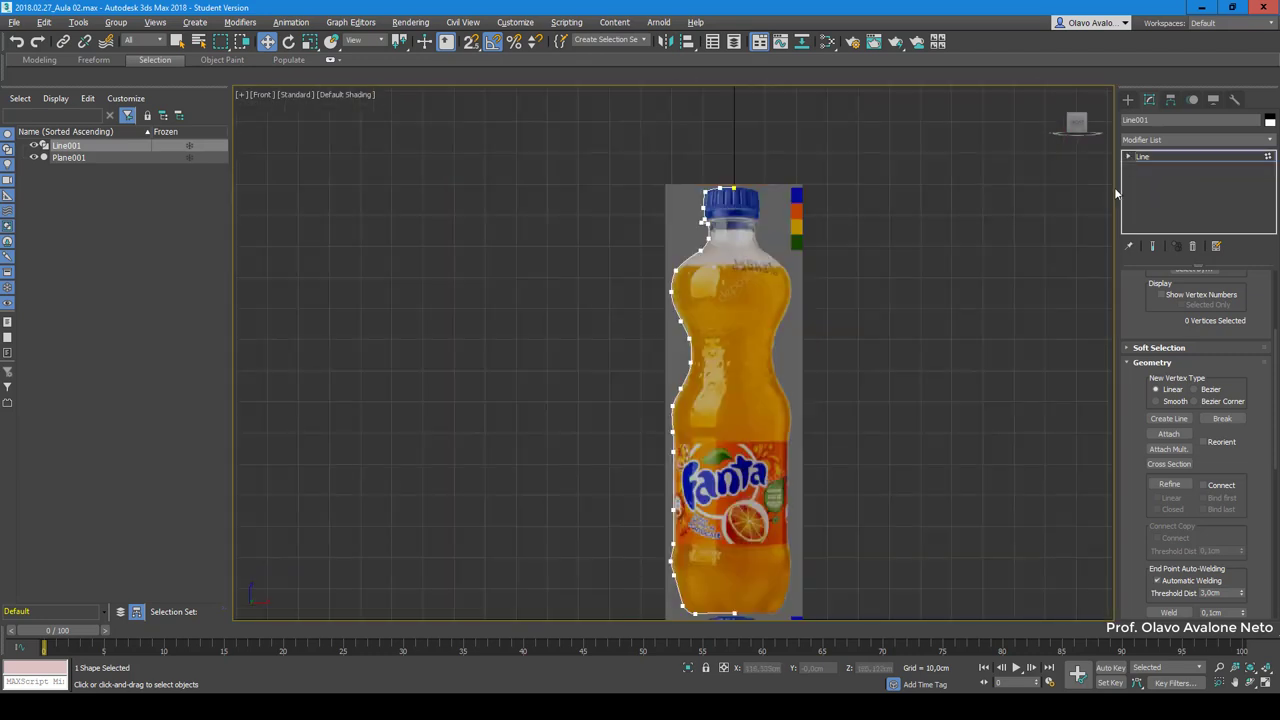
pyautogui.scroll(-2, 748, 338)
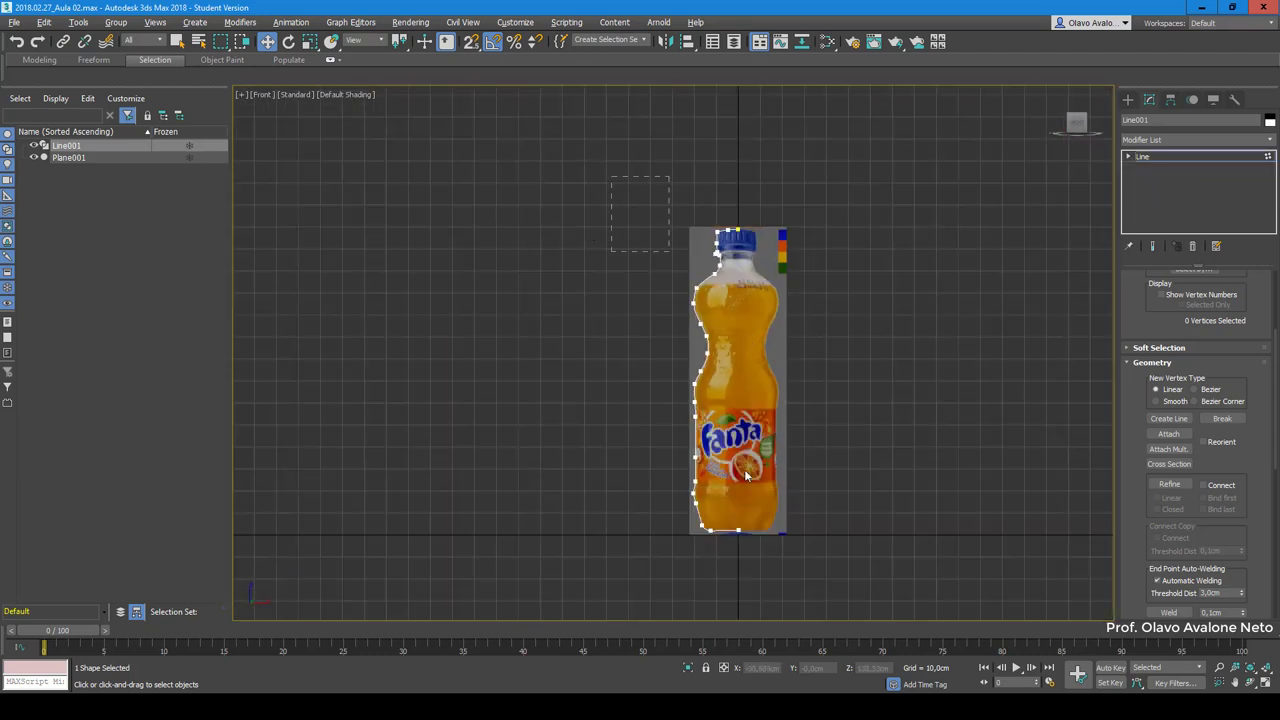
pyautogui.hotkey('ctrl', 'a')
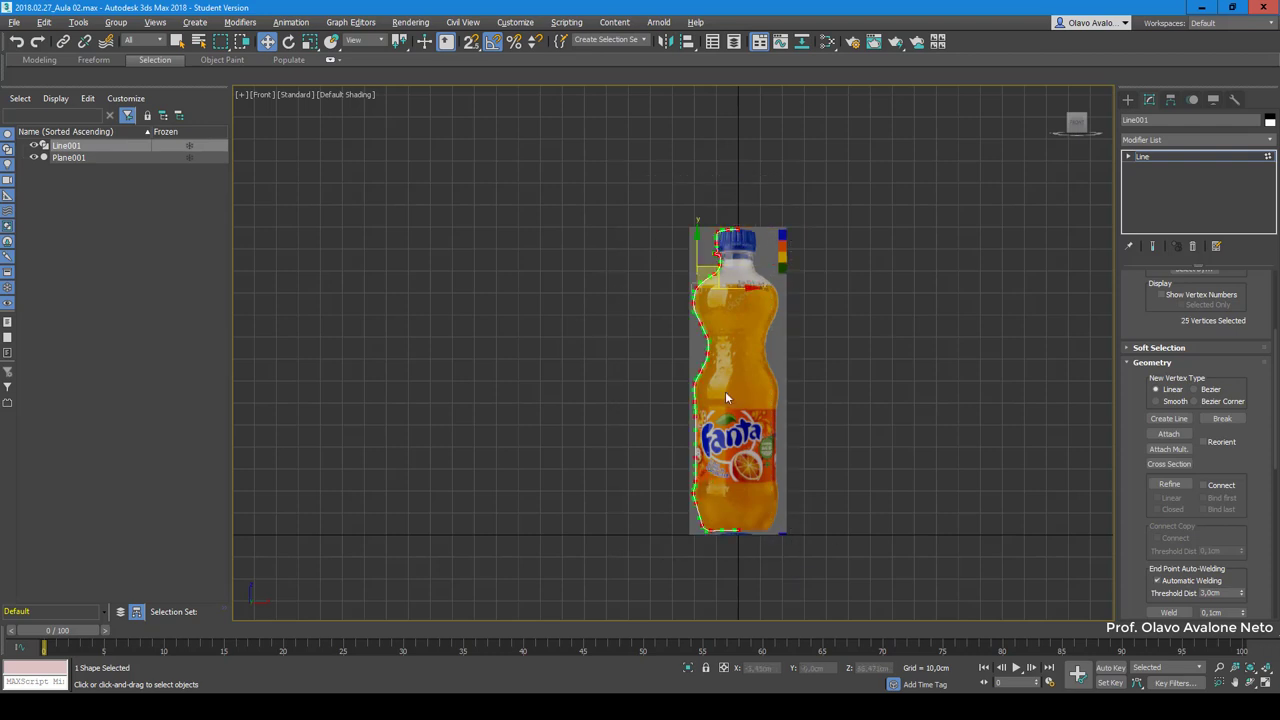
pyautogui.click(518, 360)
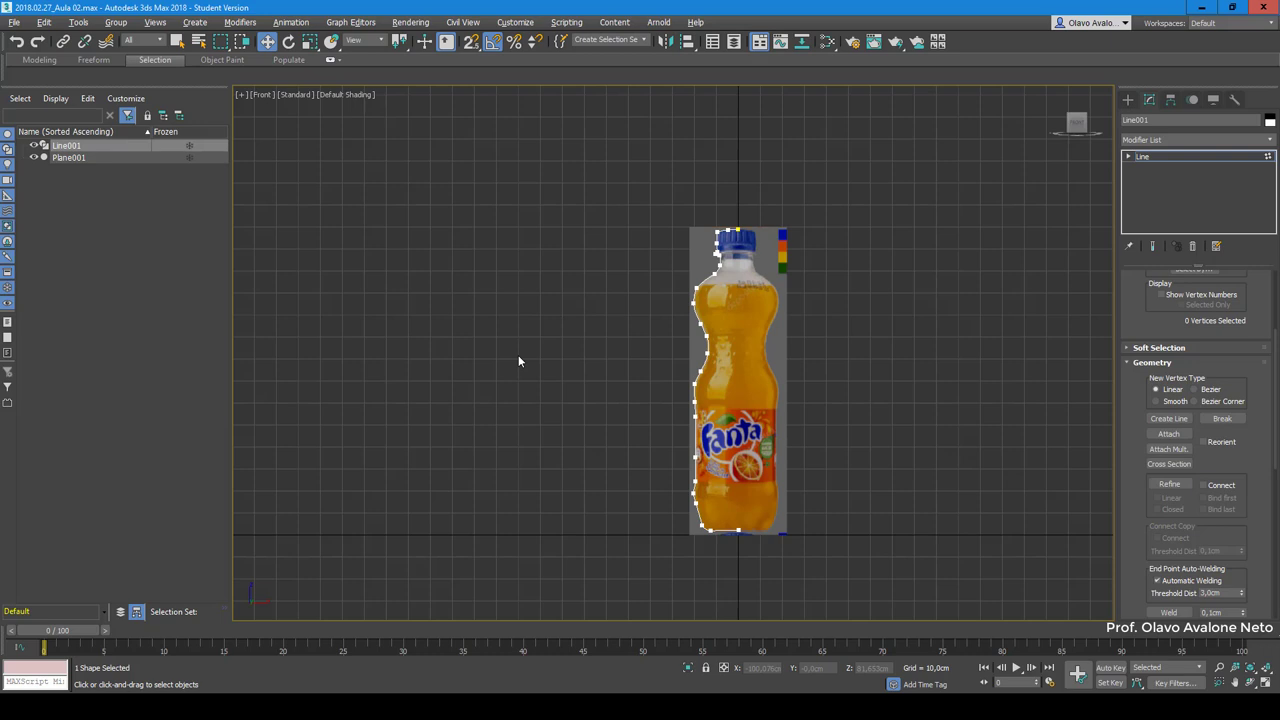
# Step: Return Line001 to object level and activate Select and Move
pyautogui.click(1150, 156)
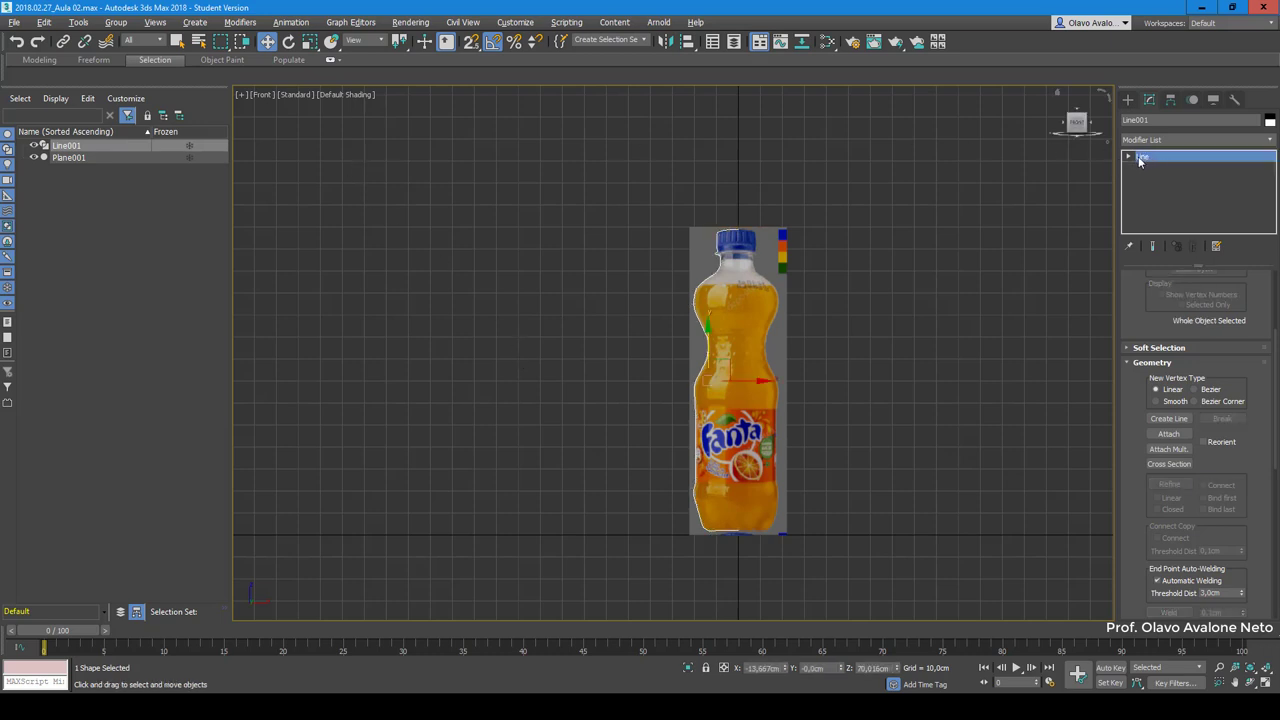
pyautogui.click(500, 160)
pyautogui.click(95, 145)
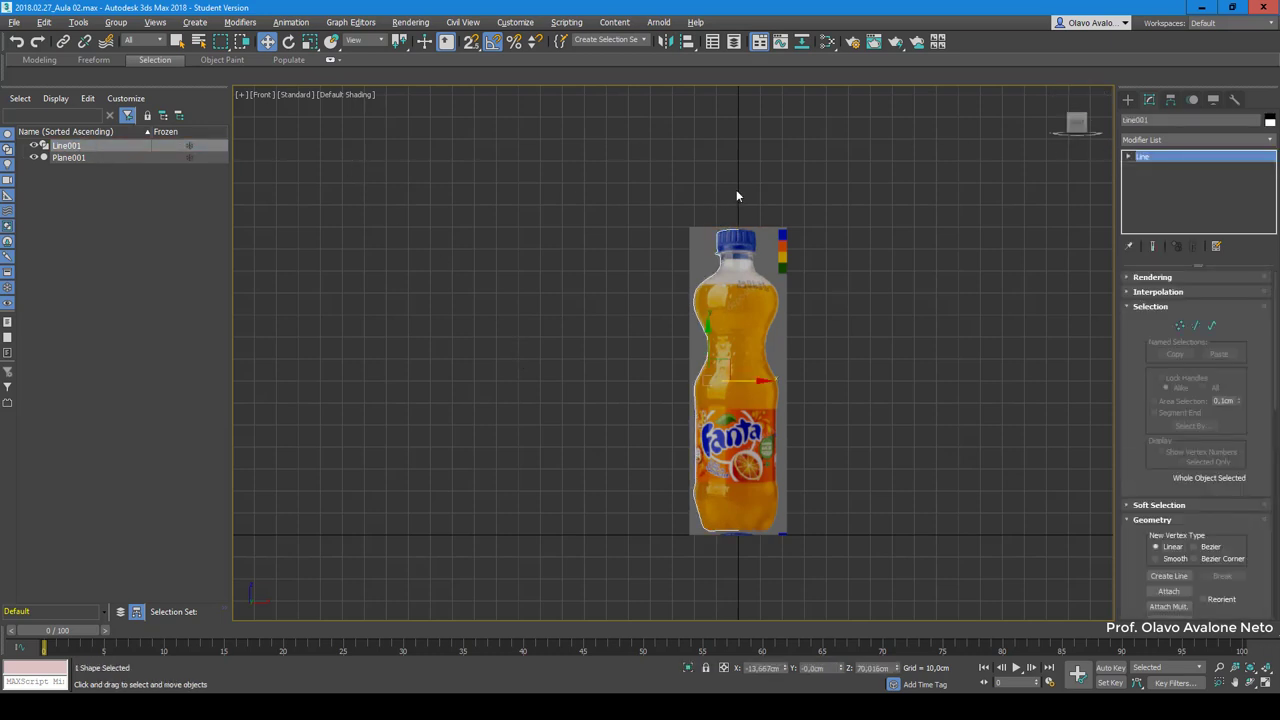
pyautogui.click(99, 146)
pyautogui.click(267, 44)
pyautogui.scroll(1, 697, 357)
pyautogui.scroll(1, 697, 357)
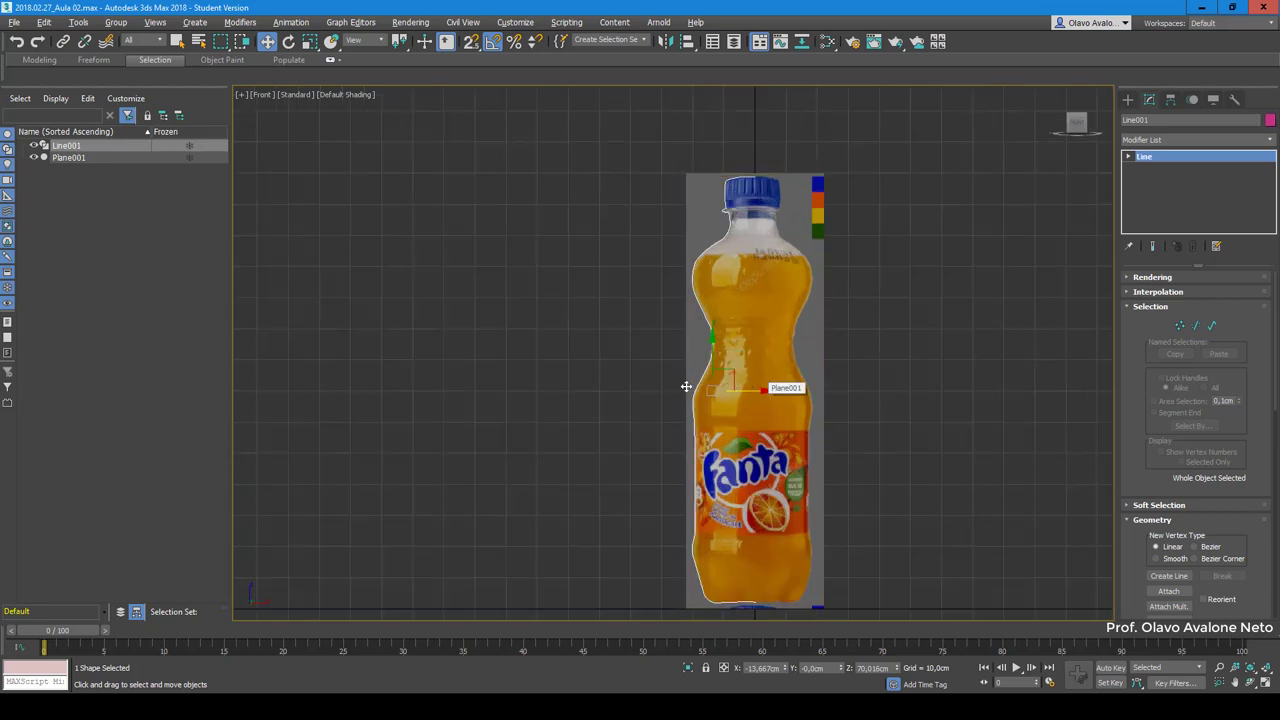
# Step: Shift-drag Line001 left and create Line002 as a Copy
pyautogui.keyDown('shift'); pyautogui.moveTo(686, 386); pyautogui.dragTo(493, 388); pyautogui.keyUp('shift')
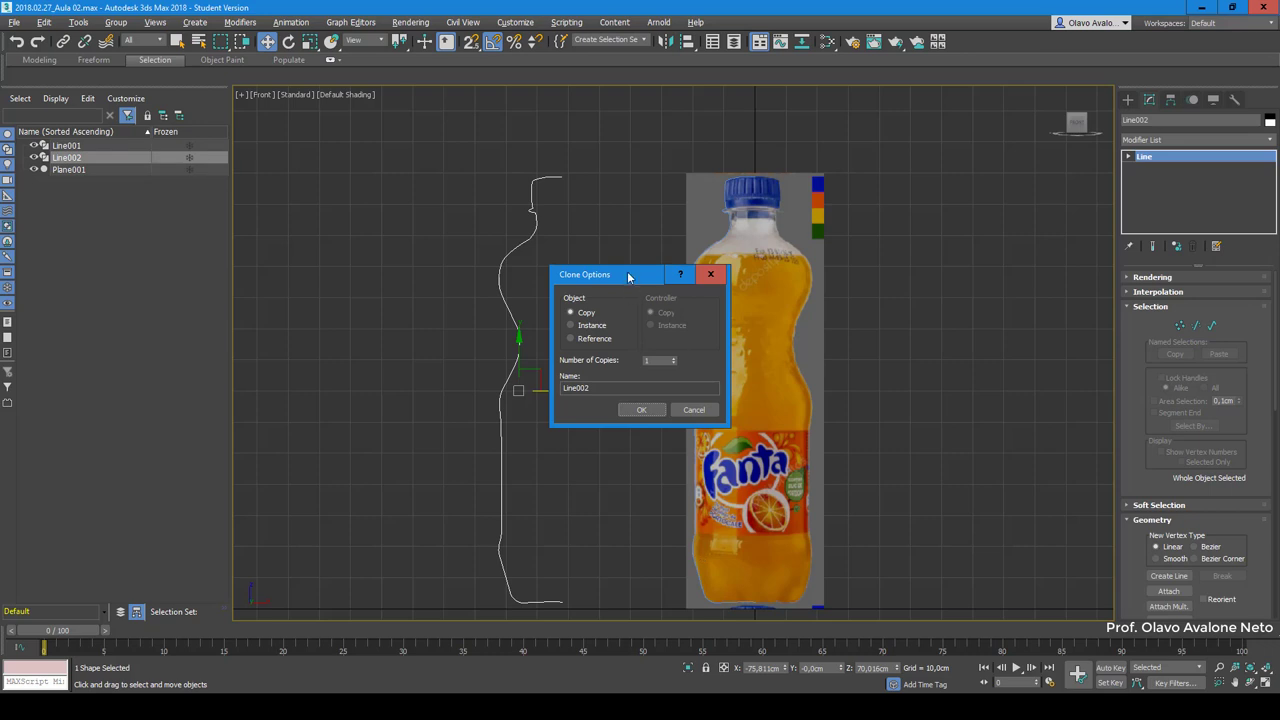
pyautogui.moveTo(621, 277); pyautogui.dragTo(625, 224)
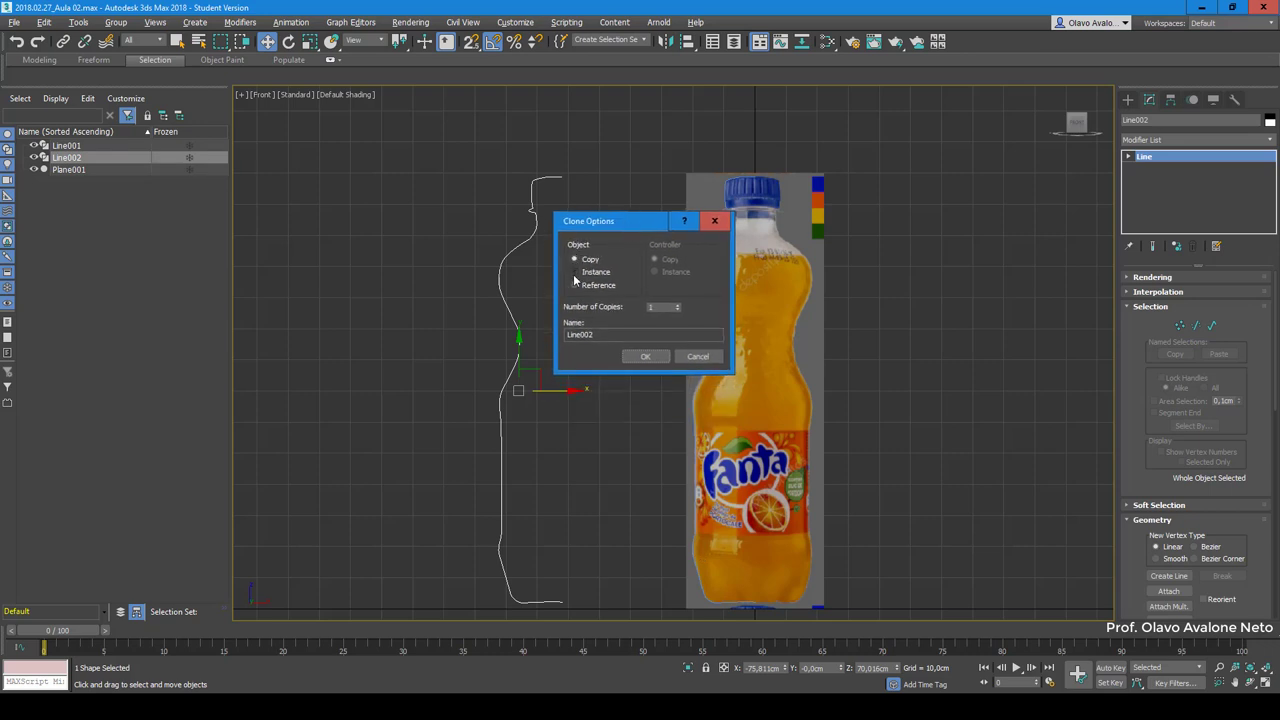
pyautogui.click(645, 357)
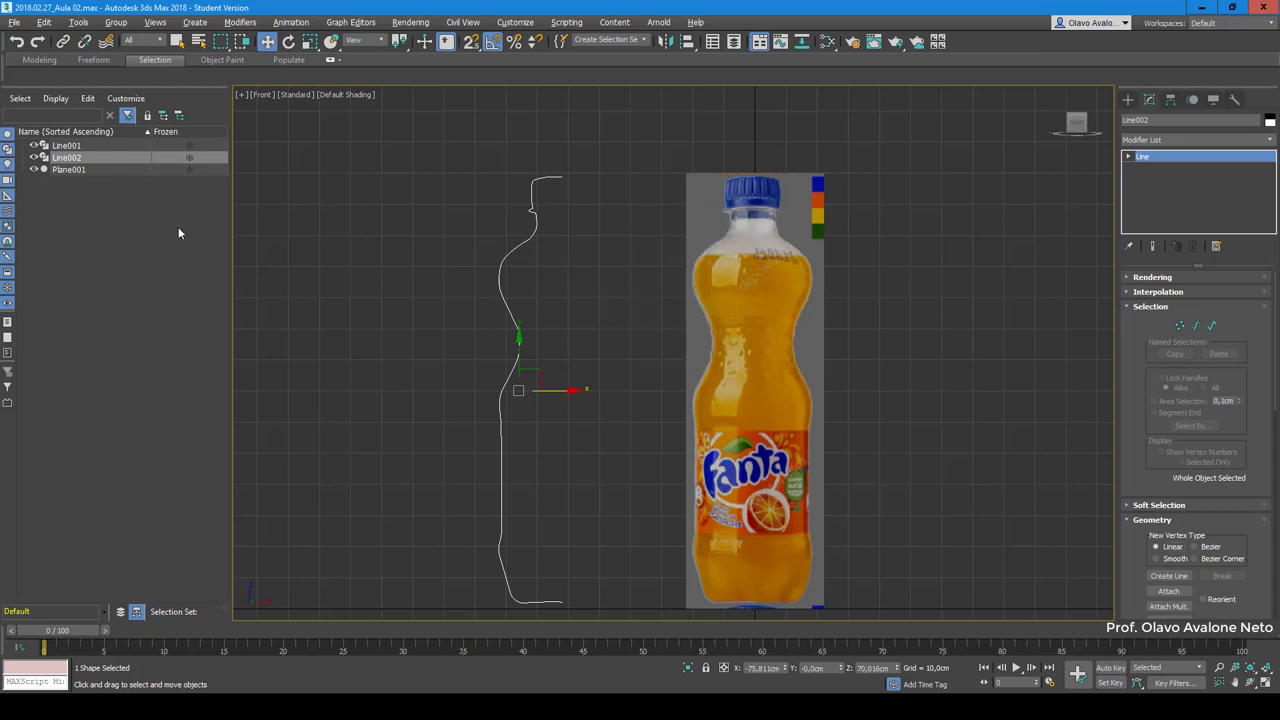
# Step: Hide the Plane001 reference image in the Scene Explorer
pyautogui.click(75, 146)
pyautogui.click(70, 157)
pyautogui.click(35, 170)
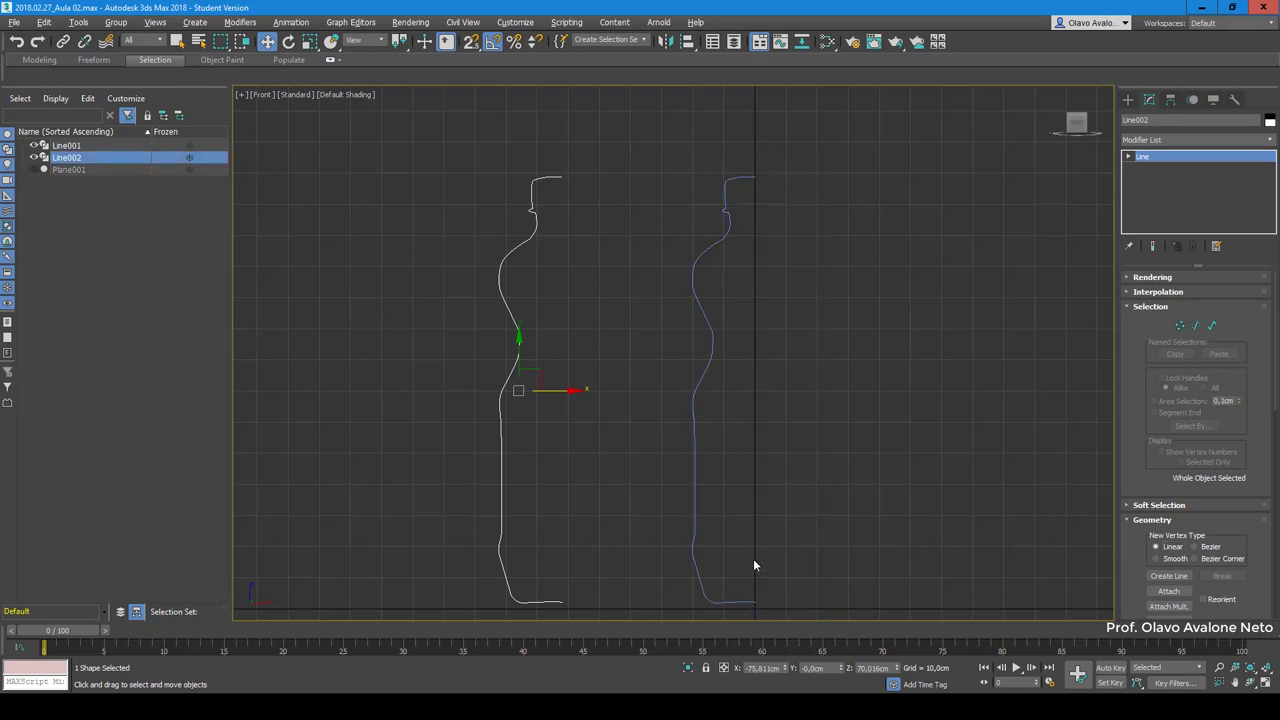
# Step: Toggle Plane001's visibility repeatedly to compare the lines against the reference
pyautogui.click(35, 171)
pyautogui.click(35, 171)
pyautogui.click(35, 172)
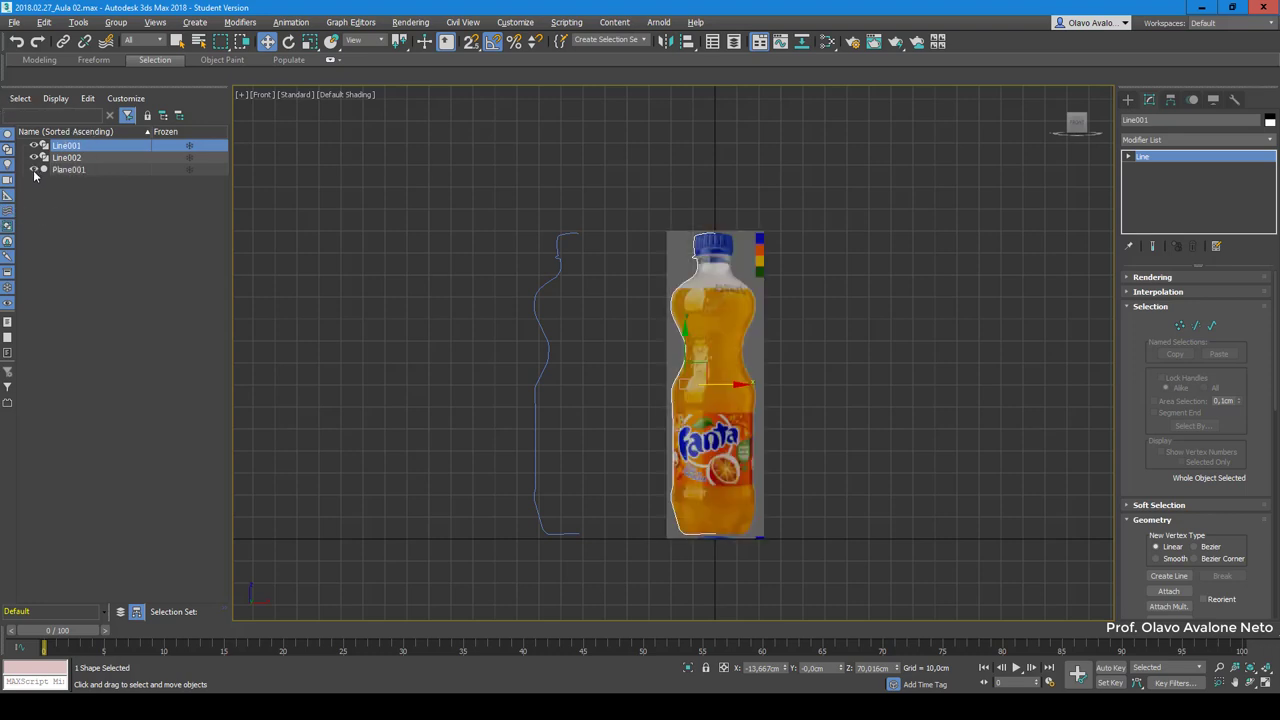
pyautogui.click(35, 172)
pyautogui.click(34, 174)
pyautogui.click(34, 174)
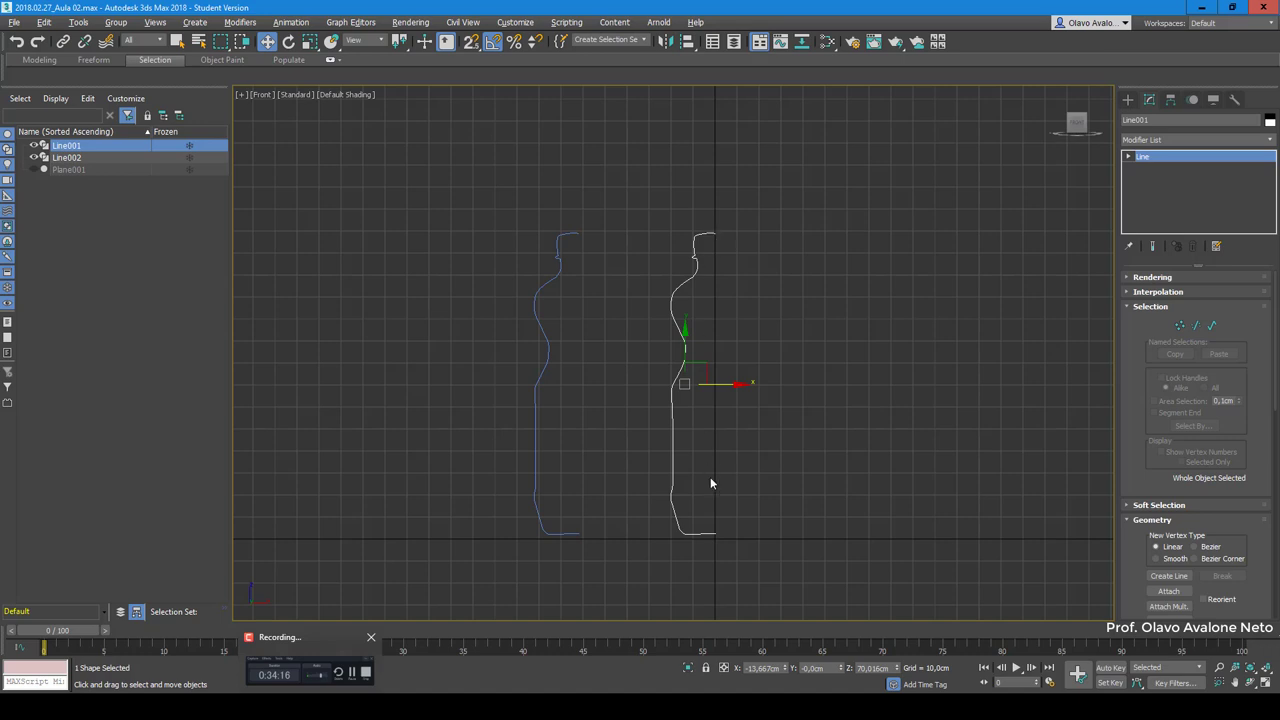
# Step: Leave the Fanta reference visible and switch Line001 to Spline sub-object level
pyautogui.scroll(2, 709, 556)
pyautogui.scroll(3, 718, 495)
pyautogui.scroll(3, 760, 426)
pyautogui.scroll(-2, 760, 426)
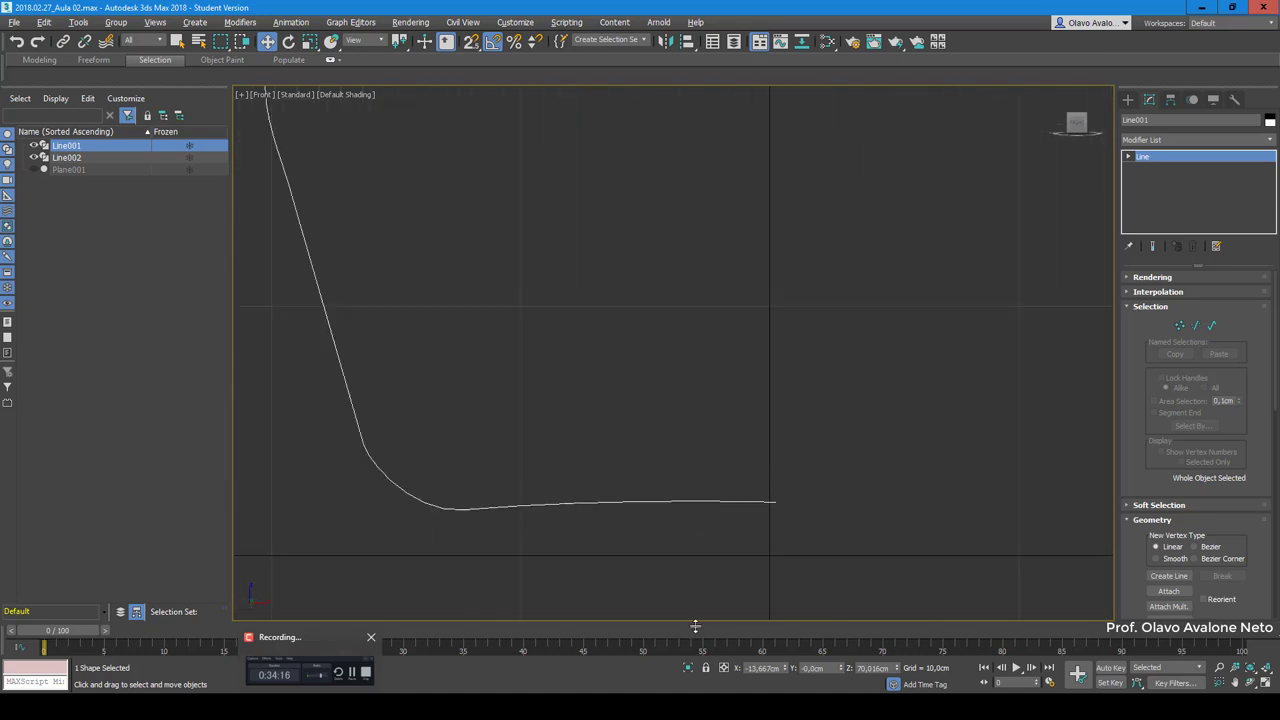
pyautogui.scroll(-2, 693, 632)
pyautogui.scroll(-2, 620, 452)
pyautogui.scroll(-2, 576, 416)
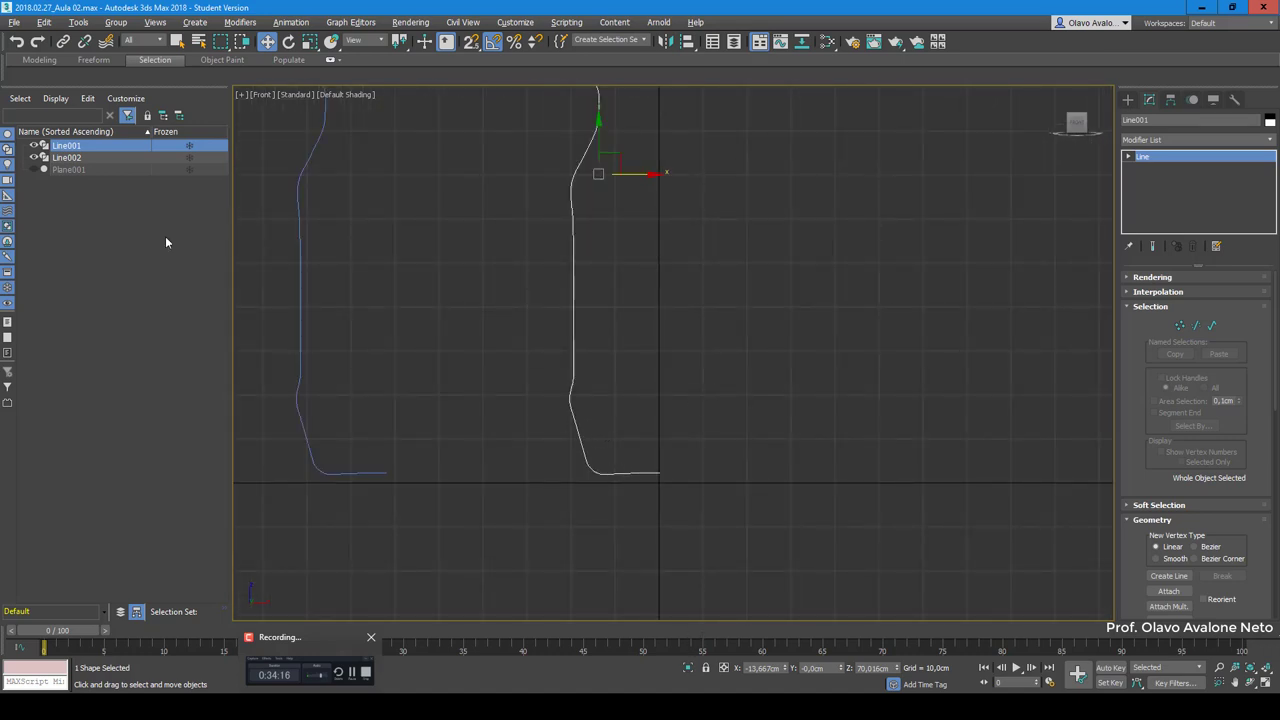
pyautogui.click(34, 169)
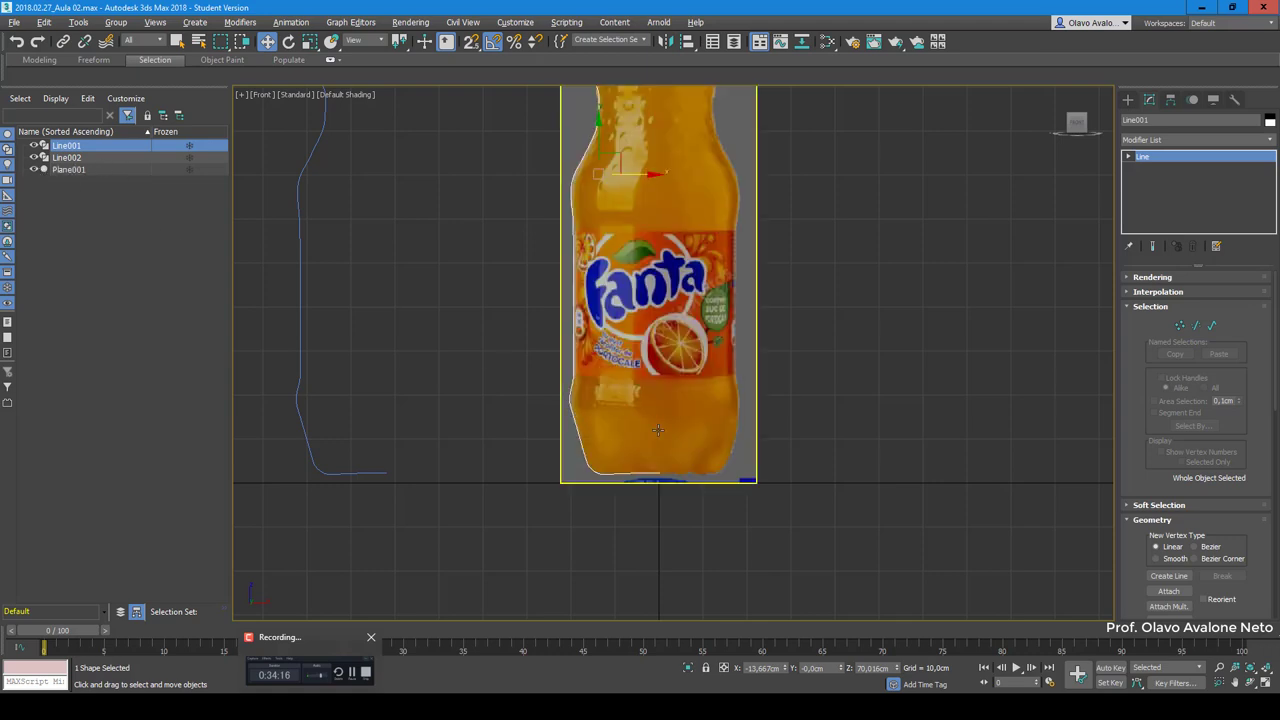
pyautogui.scroll(-1, 634, 524)
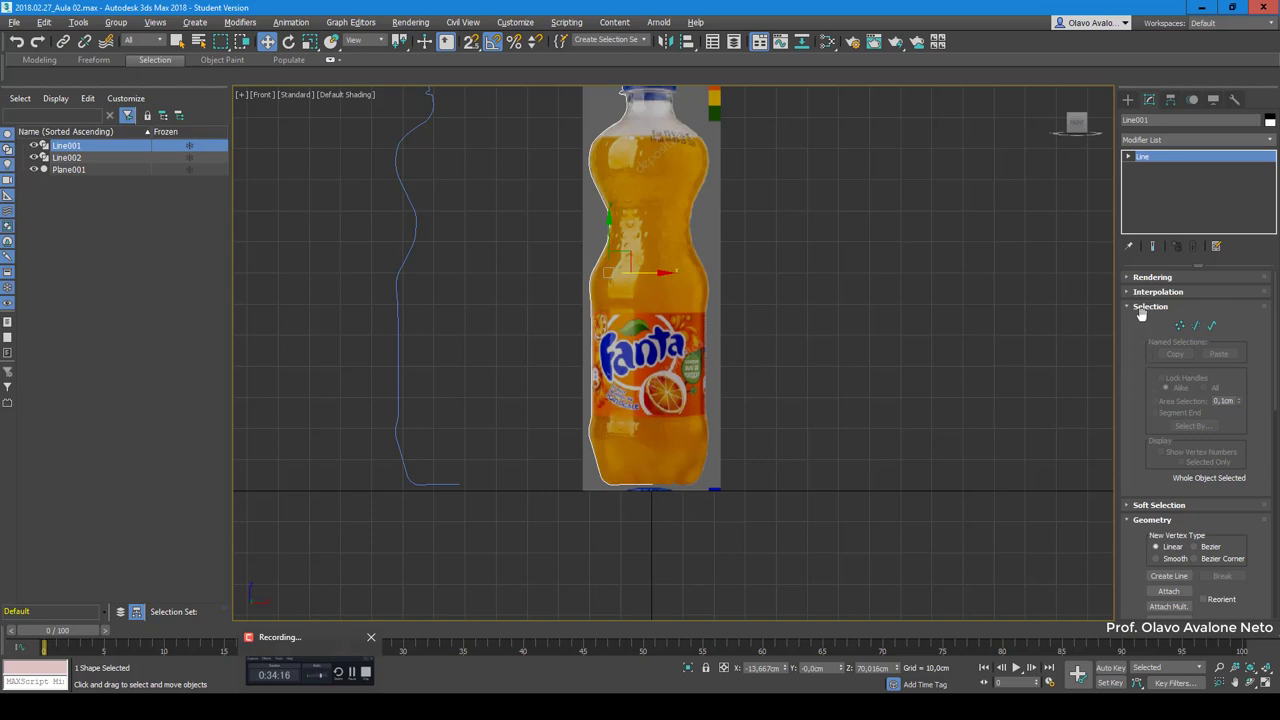
pyautogui.click(1212, 327)
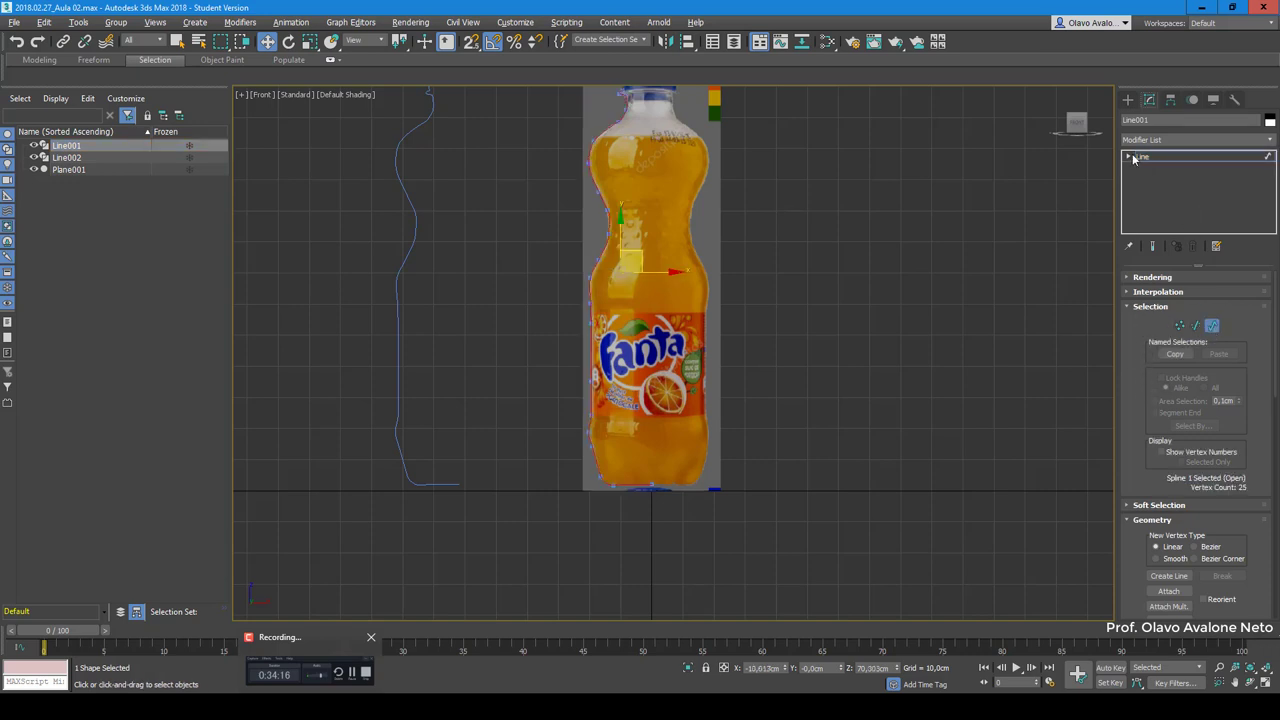
# Step: Re-enter Spline level on Line001 and scroll the Geometry rollout to the Mirror options
pyautogui.click(1163, 191)
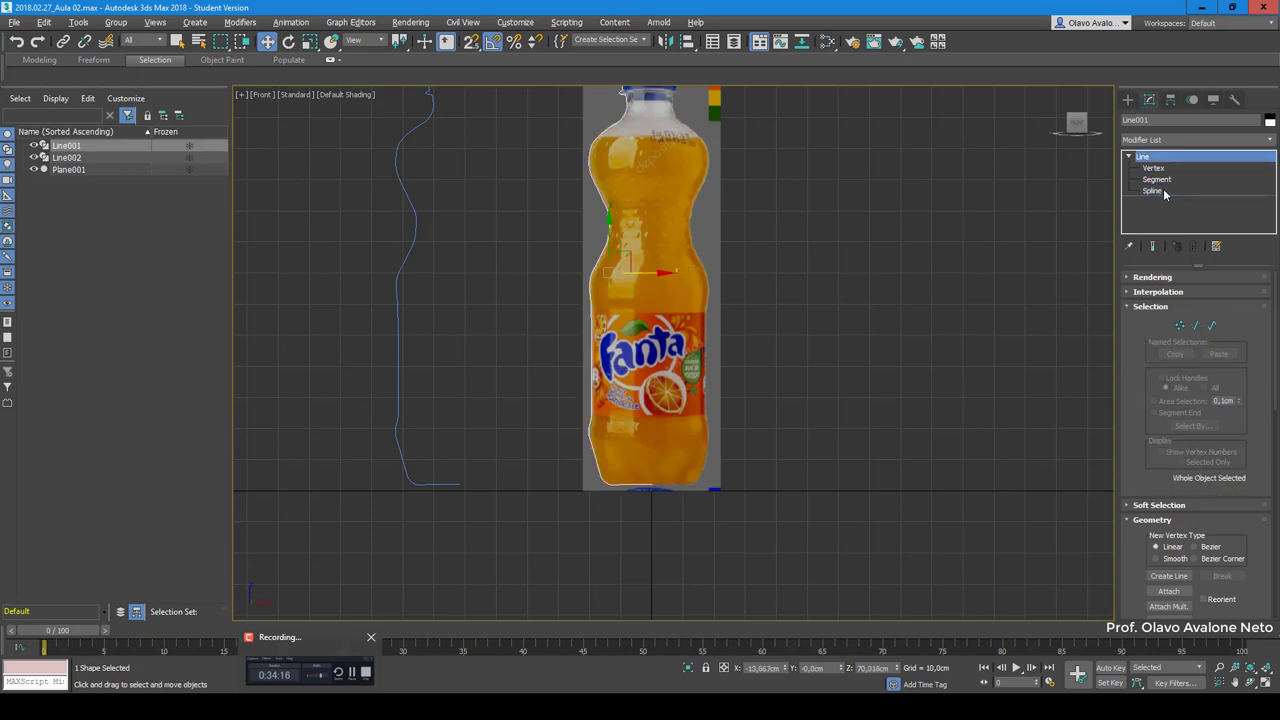
pyautogui.click(1164, 194)
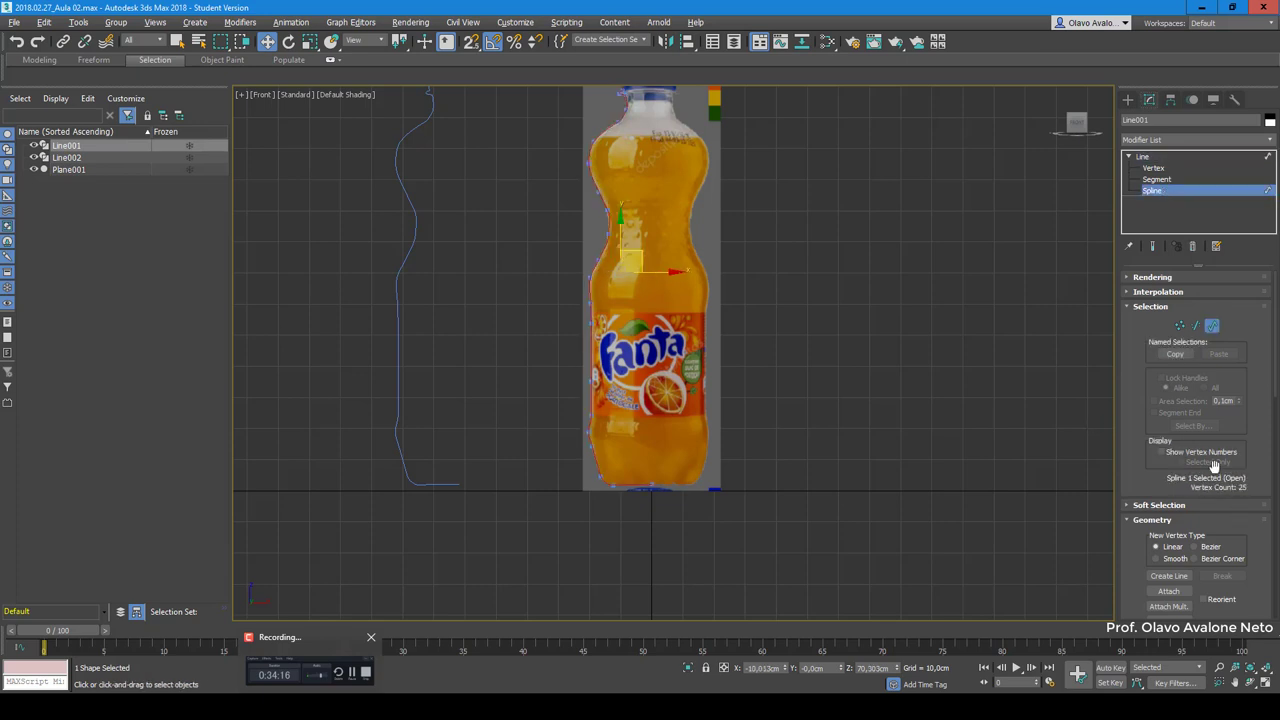
pyautogui.scroll(-3, 1212, 463)
pyautogui.scroll(-2, 1212, 463)
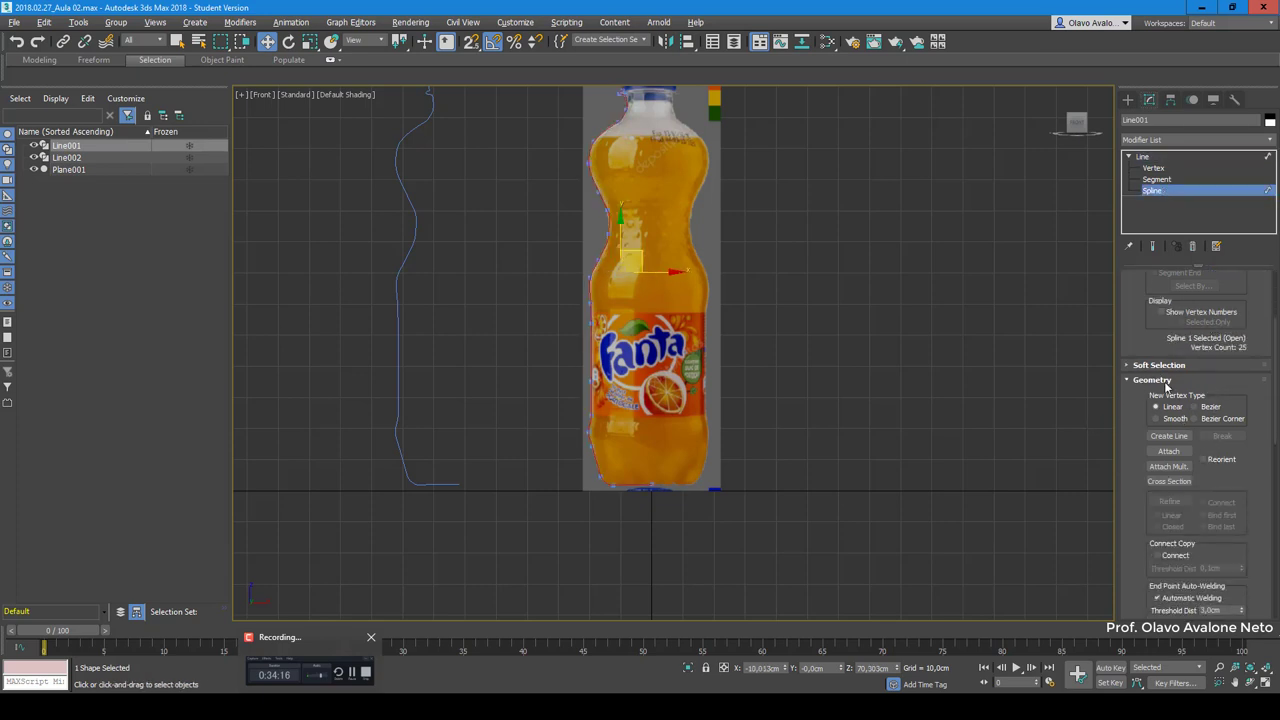
pyautogui.scroll(-2, 1166, 470)
pyautogui.scroll(-2, 1166, 495)
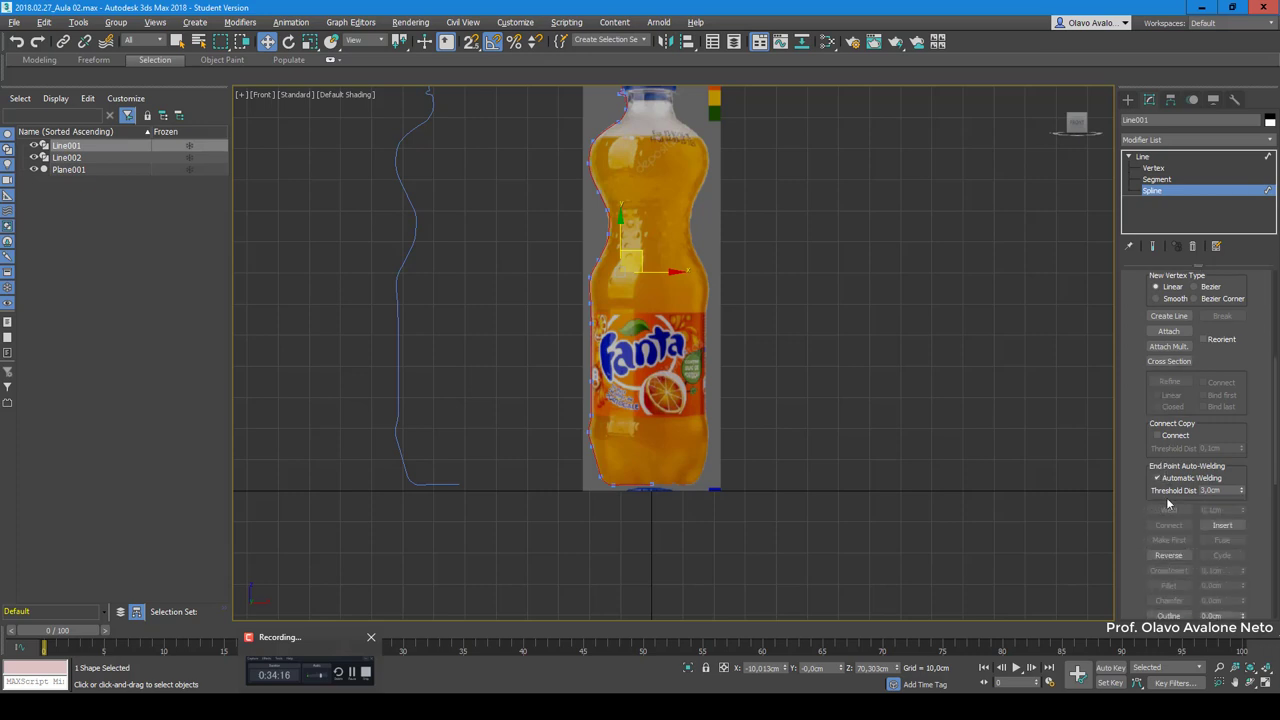
pyautogui.scroll(-1, 1168, 497)
pyautogui.scroll(-3, 1215, 532)
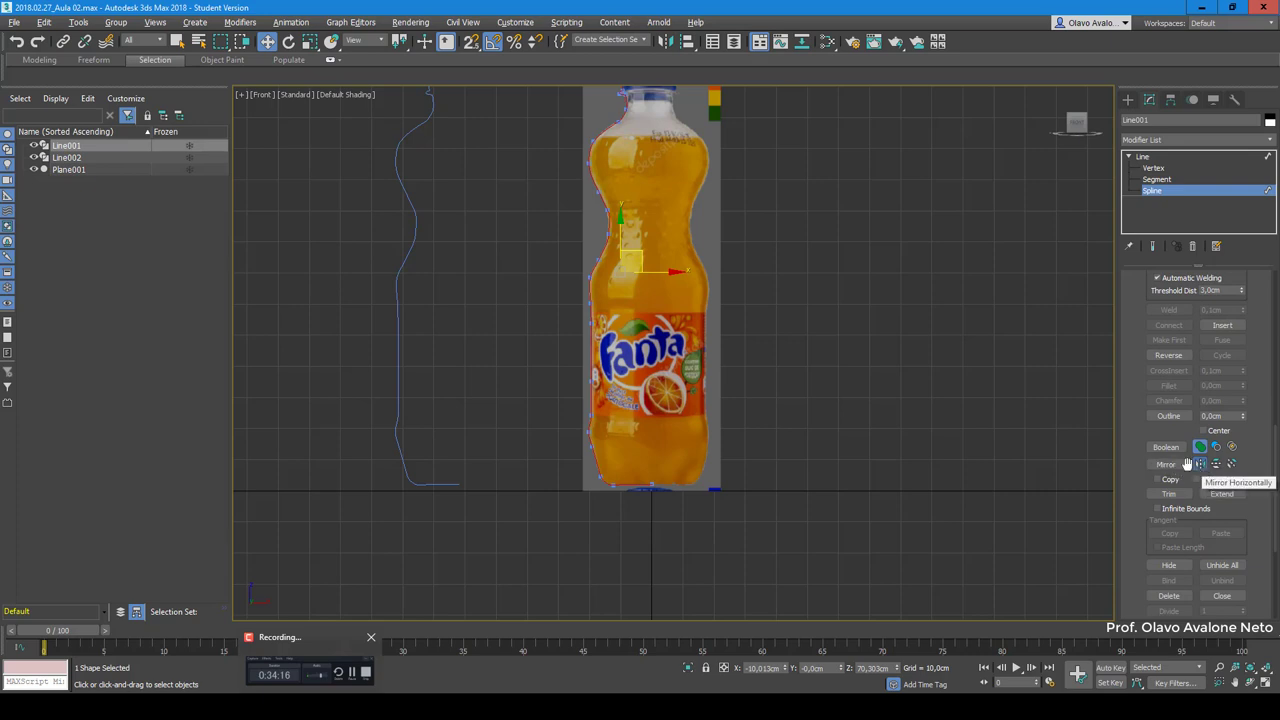
pyautogui.scroll(2, 1144, 343)
pyautogui.scroll(2, 1144, 343)
pyautogui.scroll(3, 1144, 343)
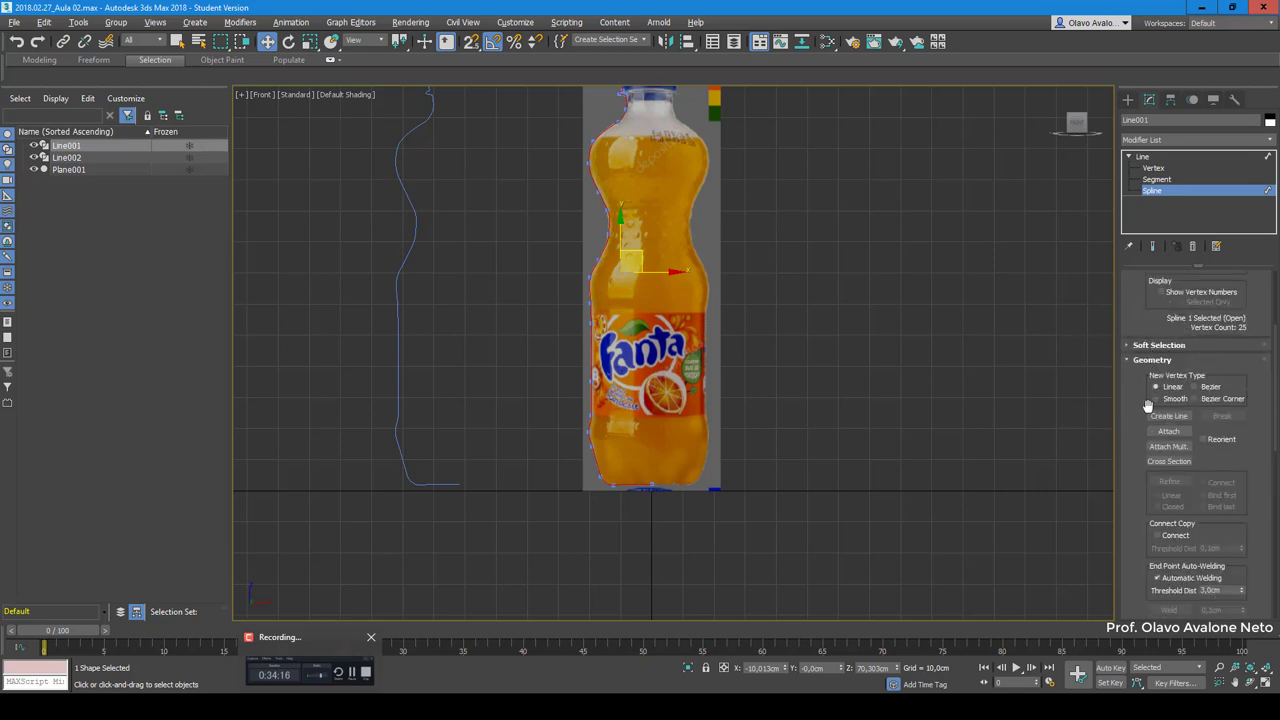
pyautogui.scroll(-2, 1165, 400)
pyautogui.scroll(-2, 1190, 440)
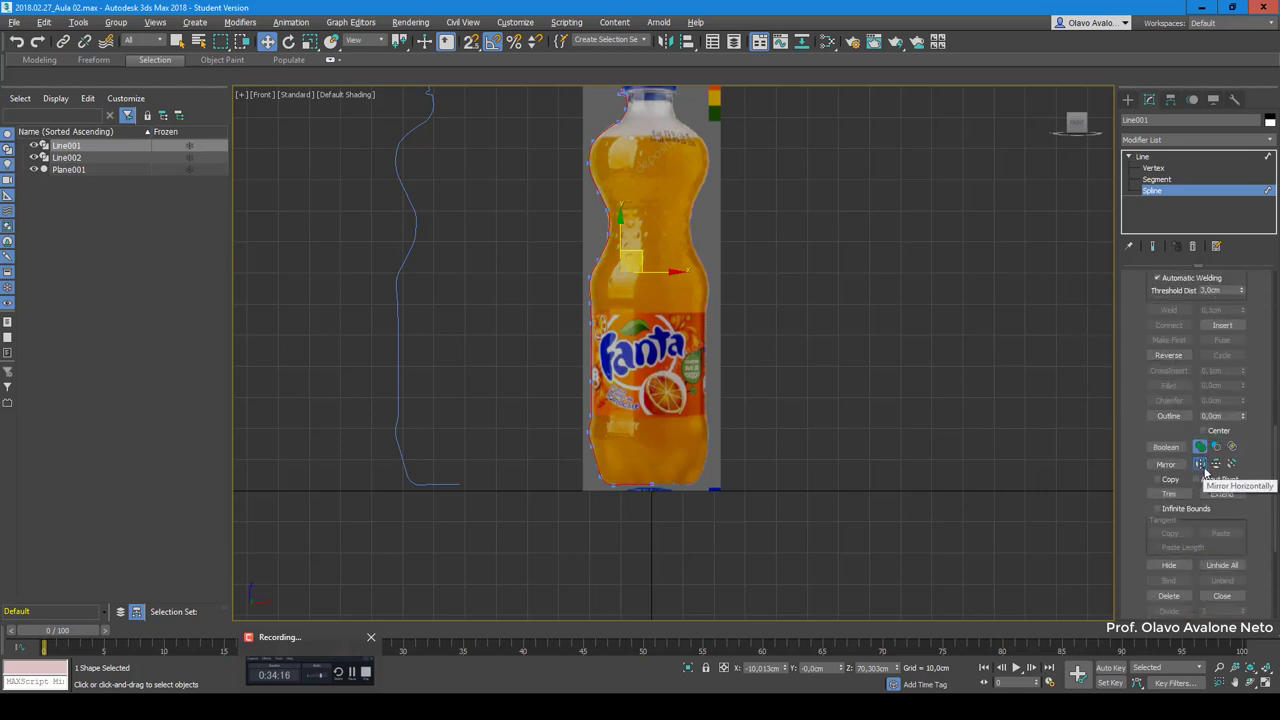
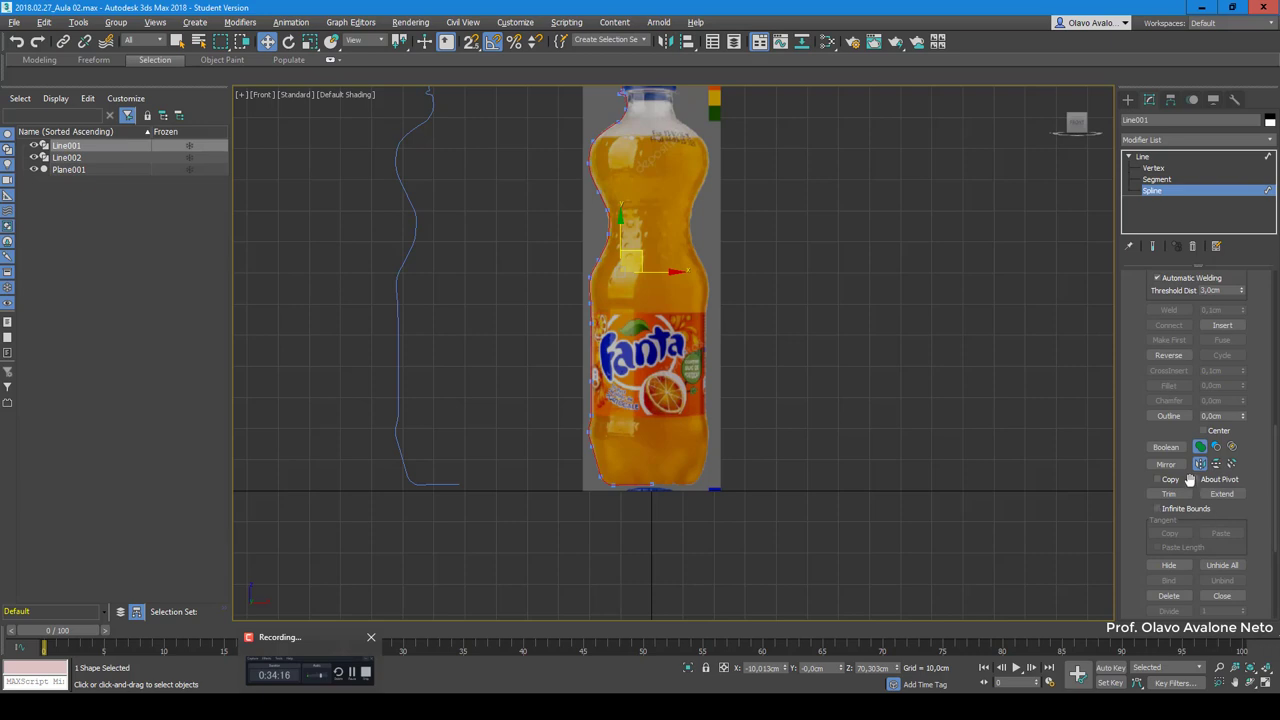
# Step: Create a horizontally mirrored copy of the bottle's half-profile spline, with Copy ticked
pyautogui.click(1158, 480)
pyautogui.click(1173, 467)
pyautogui.scroll(5, 623, 205)
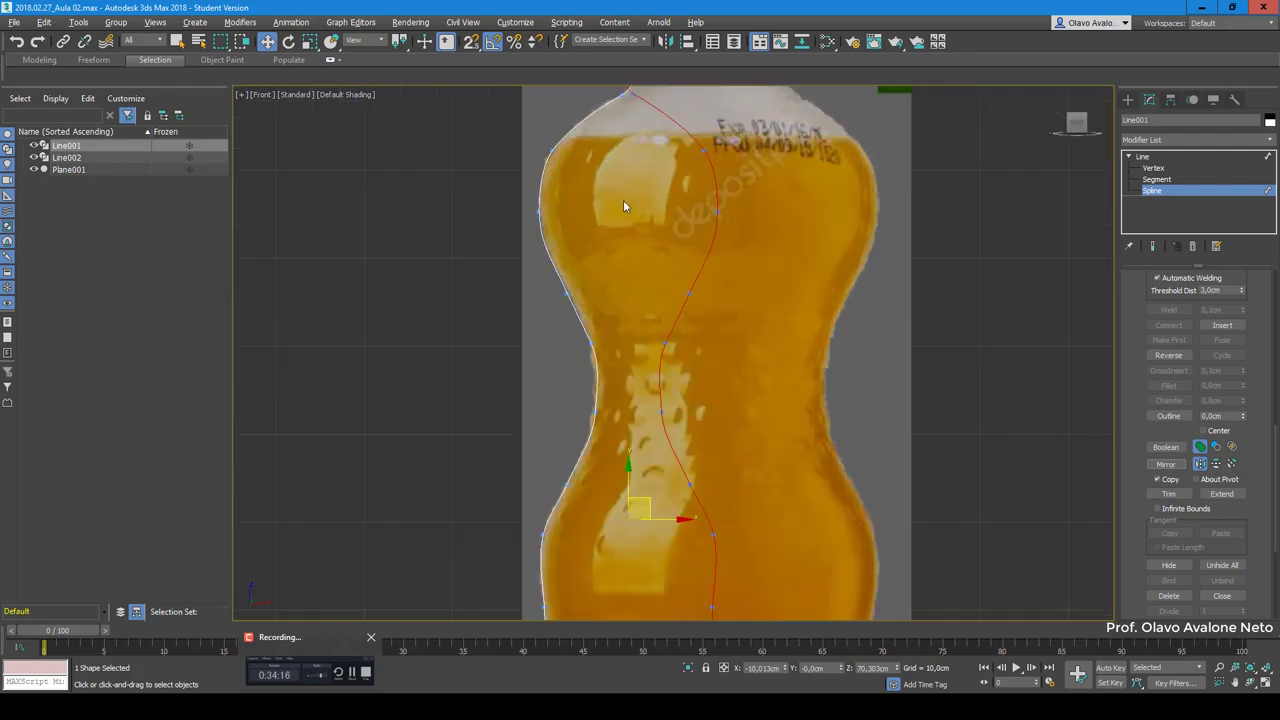
pyautogui.scroll(-4, 623, 205)
pyautogui.scroll(-2, 644, 220)
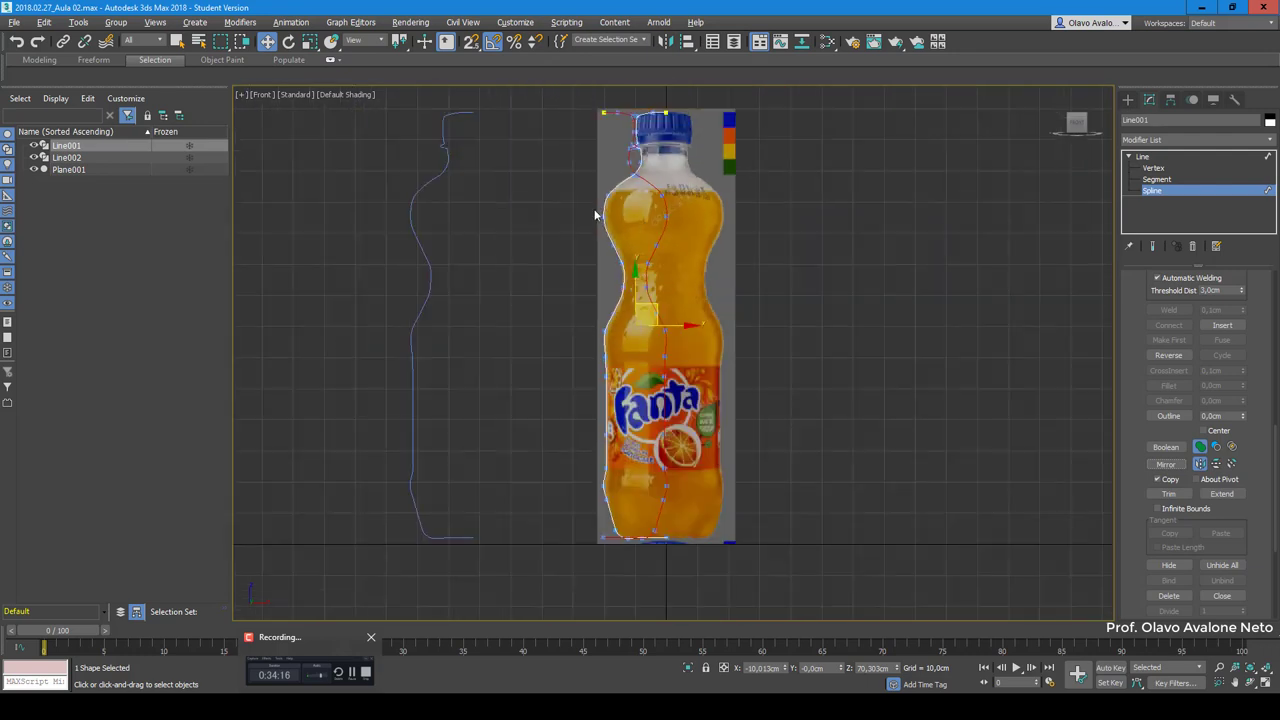
# Step: Check the trace against the Fanta reference, then slide the mirrored spline along X onto the bottle's right edge
pyautogui.click(35, 170)
pyautogui.click(36, 170)
pyautogui.click(36, 170)
pyautogui.click(36, 170)
pyautogui.click(36, 170)
pyautogui.click(36, 170)
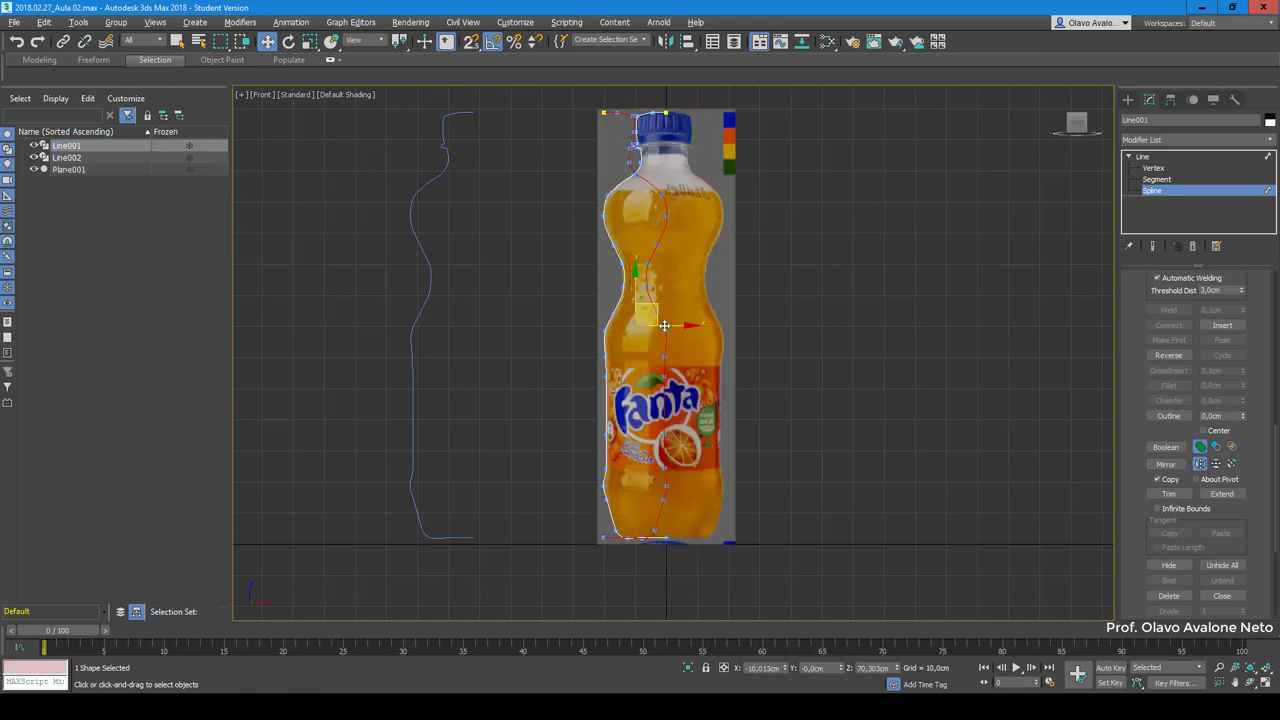
pyautogui.moveTo(681, 325); pyautogui.dragTo(744, 334)
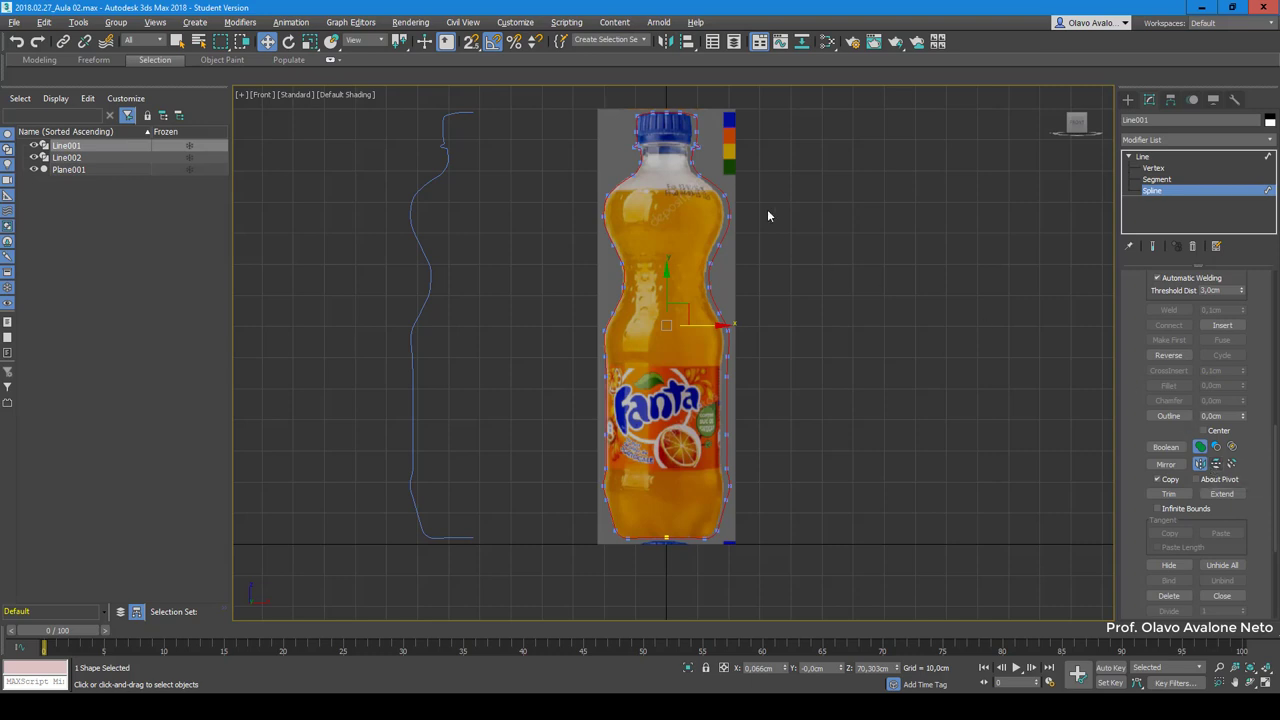
pyautogui.moveTo(1180, 284); pyautogui.dragTo(1177, 383)
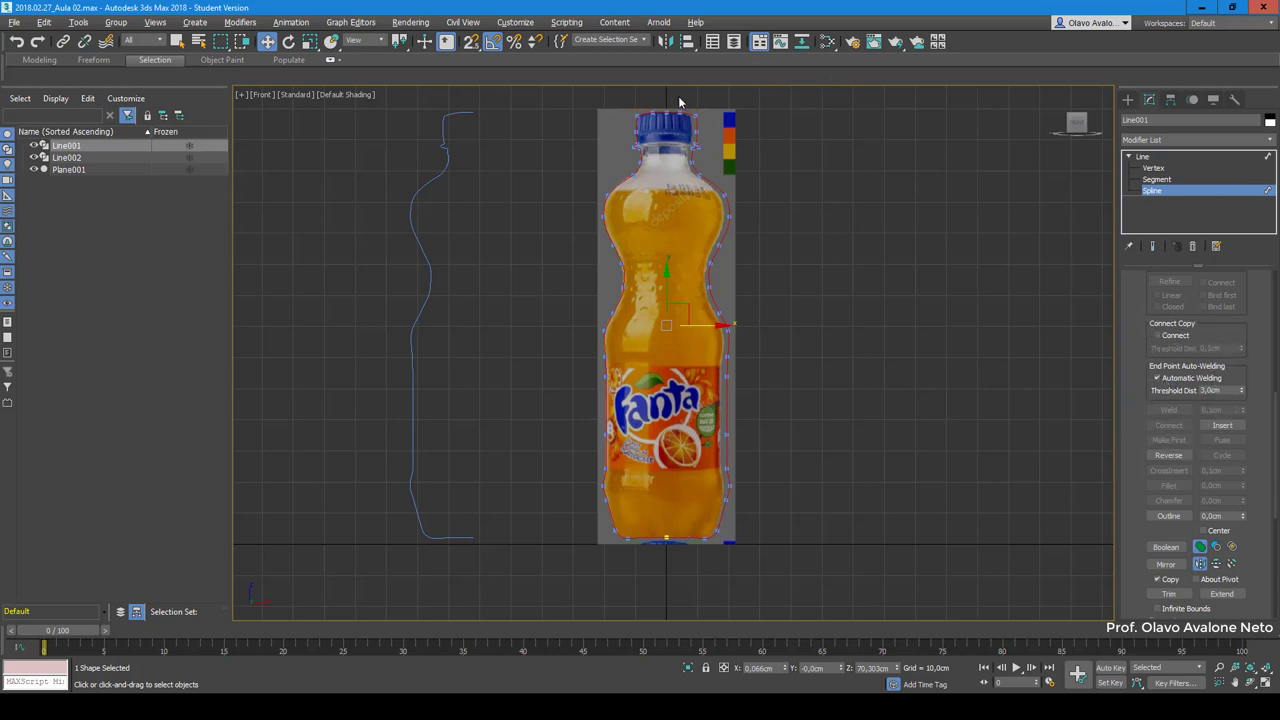
pyautogui.scroll(3, 678, 100)
pyautogui.scroll(4, 684, 130)
pyautogui.scroll(2, 680, 165)
pyautogui.scroll(3, 690, 182)
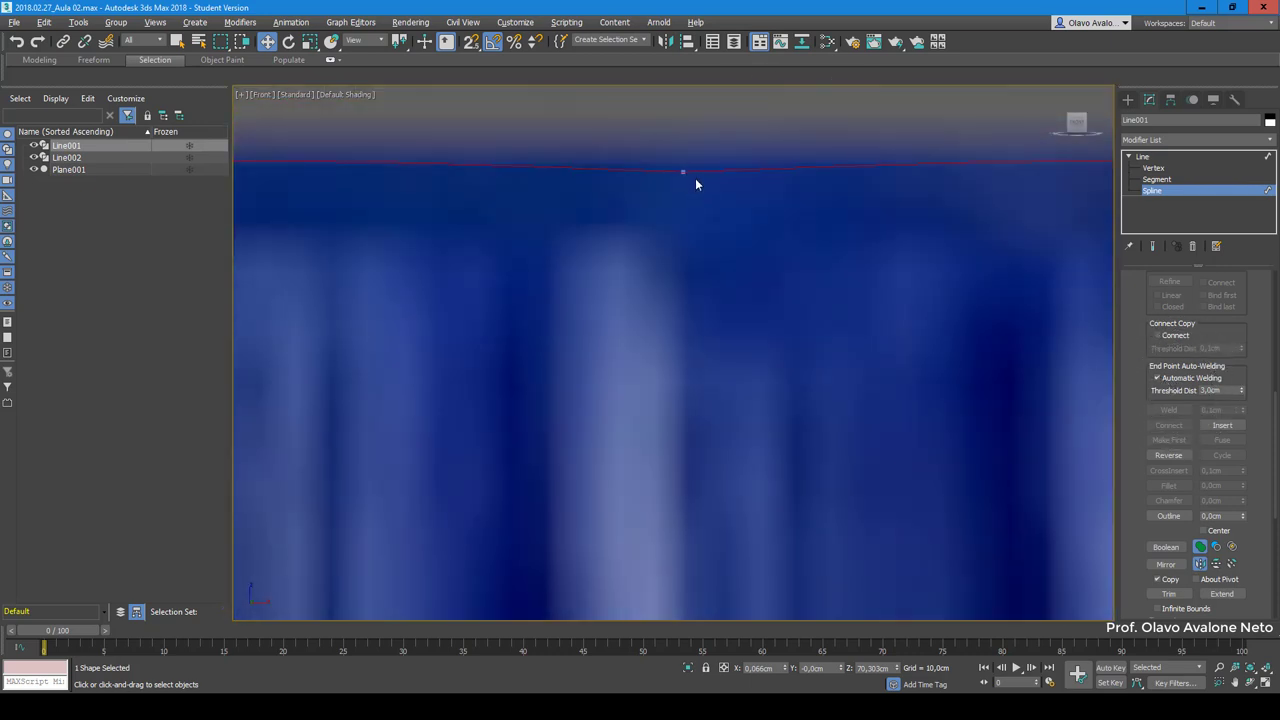
pyautogui.scroll(-3, 675, 172)
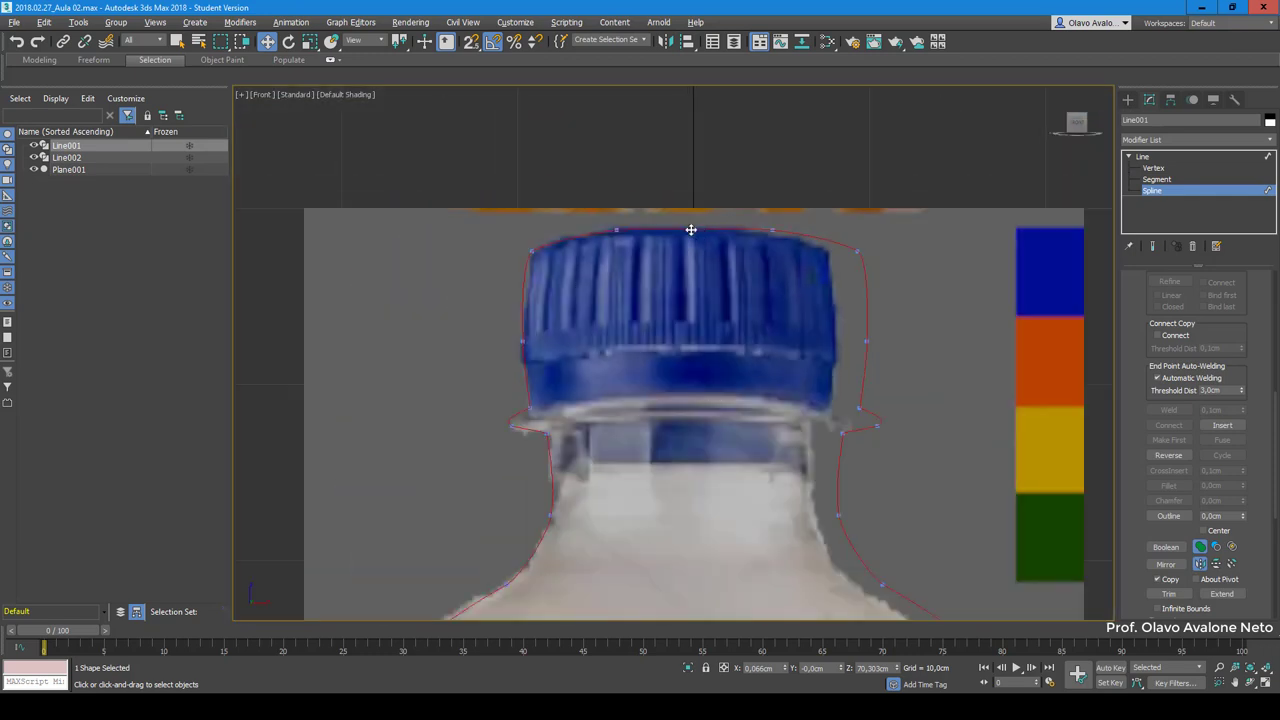
pyautogui.scroll(2, 692, 232)
pyautogui.scroll(1, 692, 232)
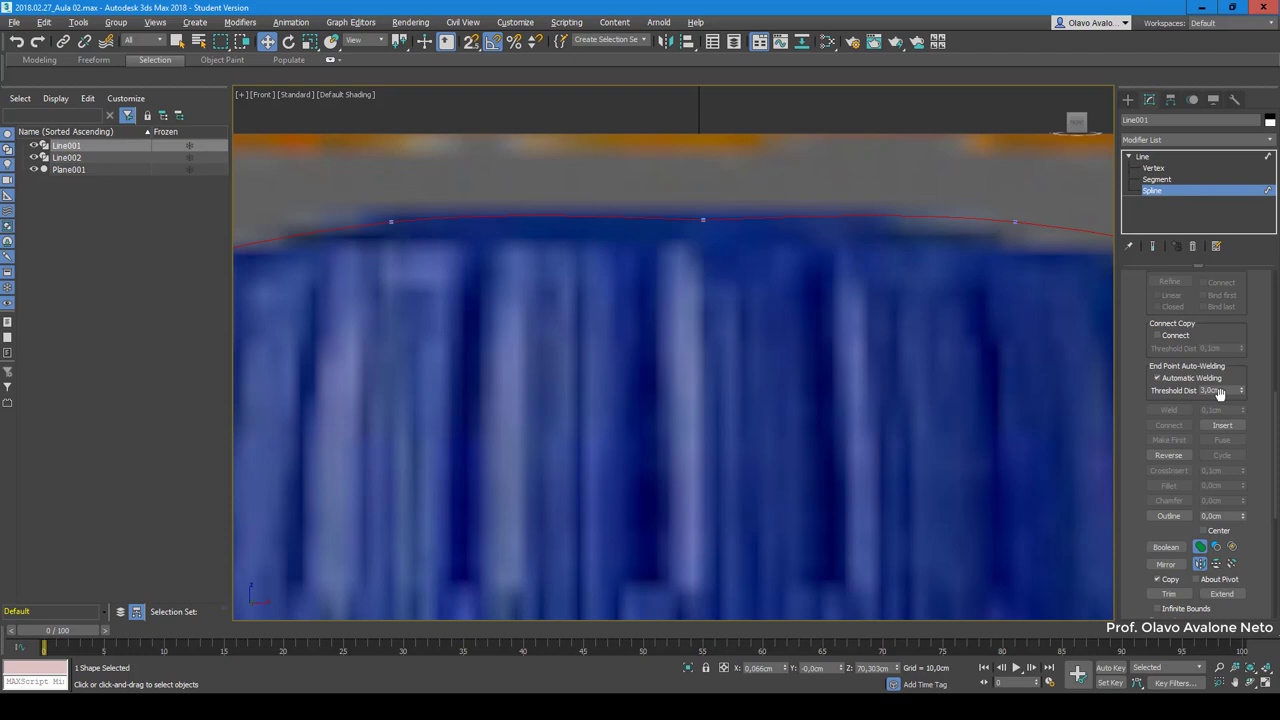
# Step: Switch the outline to Vertex sub-object mode and frame the bottle's lower half
pyautogui.press('1')
pyautogui.scroll(-5, 656, 533)
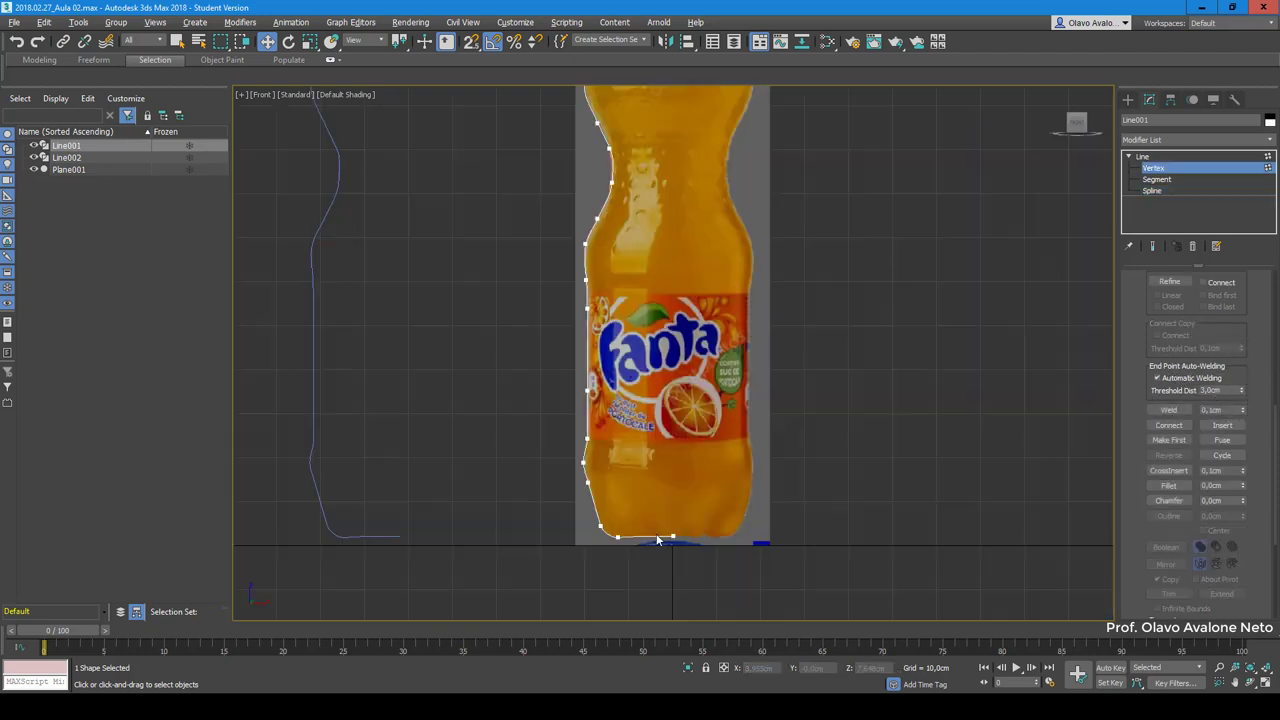
pyautogui.scroll(4, 680, 545)
pyautogui.scroll(3, 730, 573)
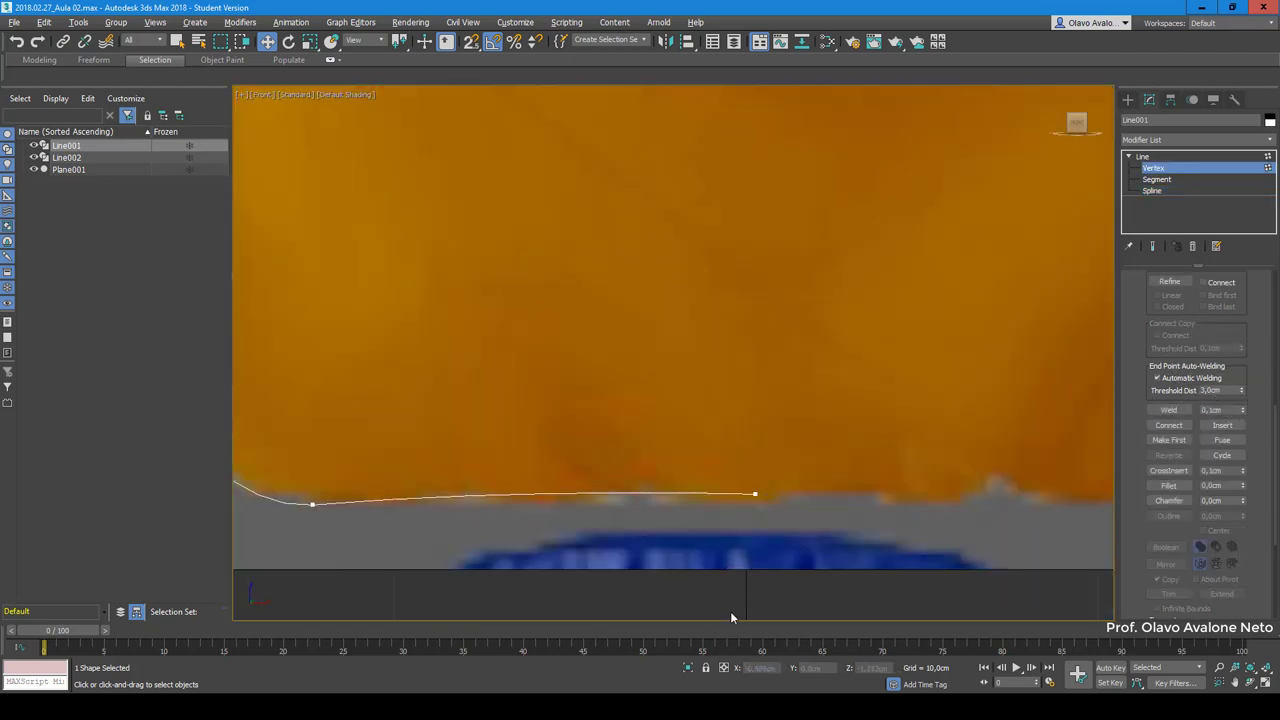
pyautogui.moveTo(749, 535); pyautogui.dragTo(770, 402, button='middle')
pyautogui.scroll(-4, 775, 444)
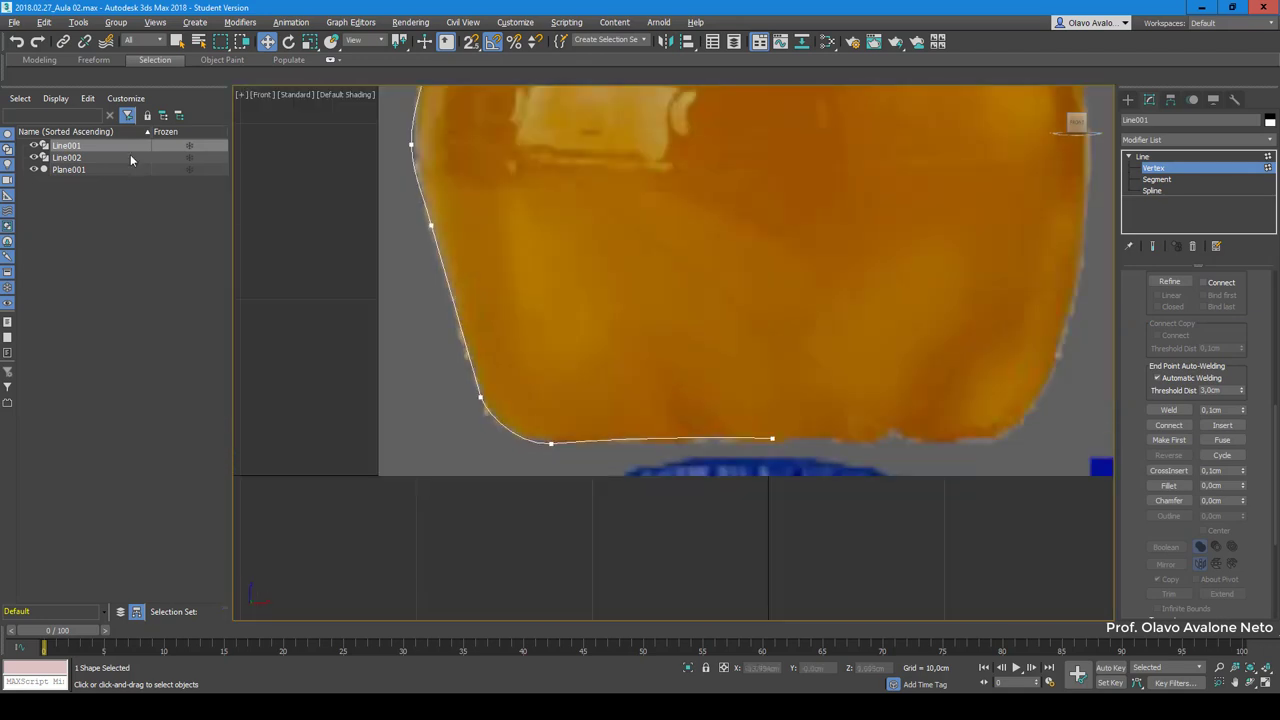
# Step: Hide the Fanta reference plane and select the spline's bottom end vertex
pyautogui.click(33, 169)
pyautogui.scroll(4, 790, 440)
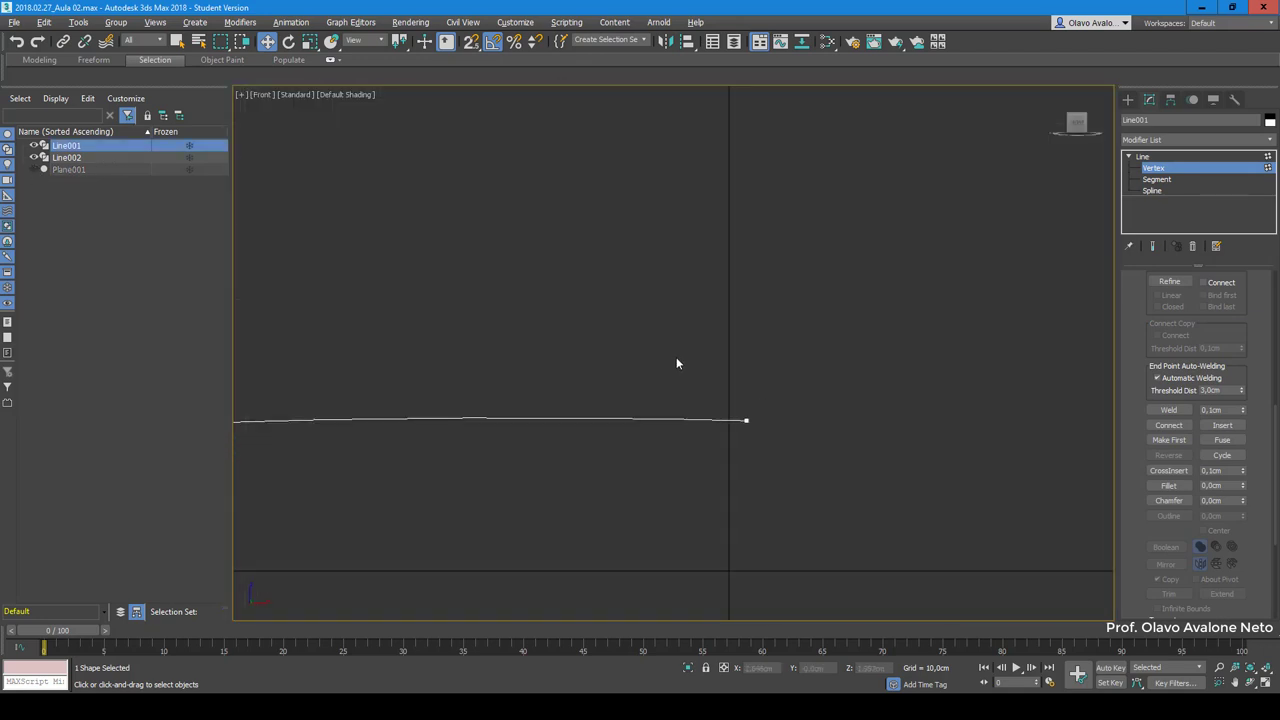
pyautogui.scroll(3, 738, 430)
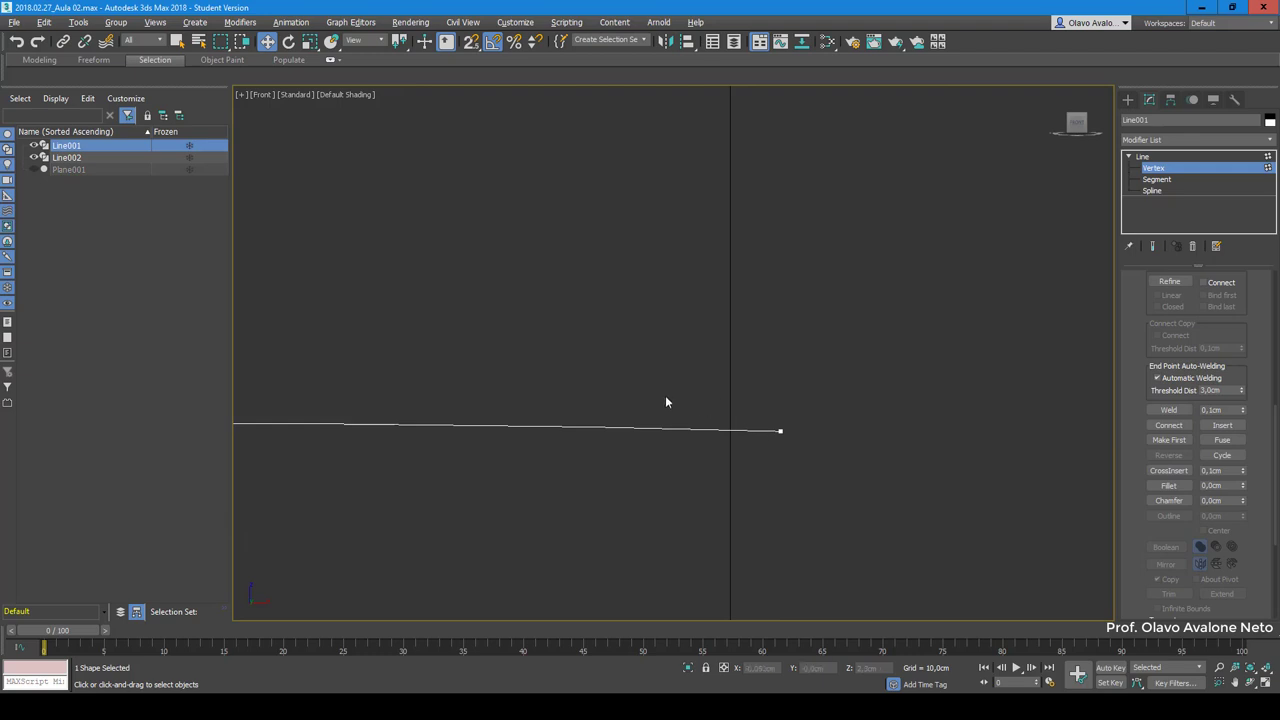
pyautogui.moveTo(676, 395)
pyautogui.mouseDown()
pyautogui.moveTo(884, 463)
pyautogui.moveTo(783, 431)
pyautogui.mouseUp()
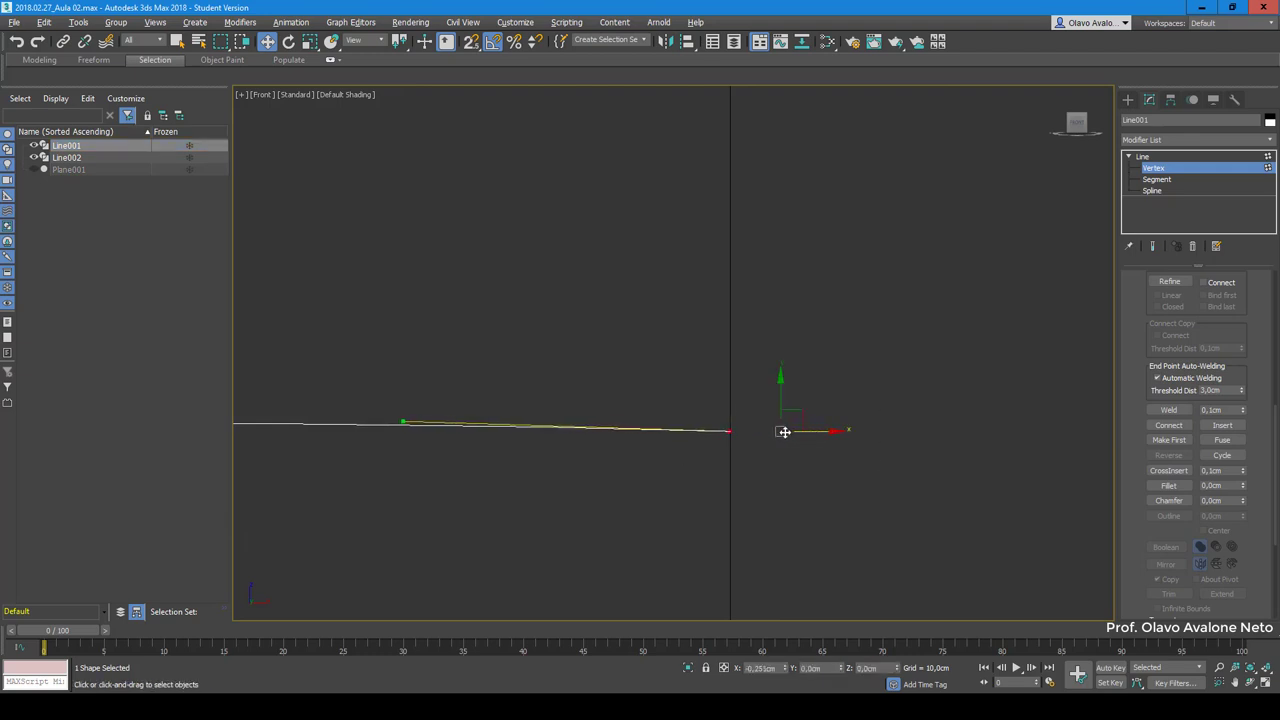
pyautogui.scroll(-4, 835, 526)
# Step: Raise the outline's top end vertex to level the cap's top edge
pyautogui.scroll(-3, 811, 593)
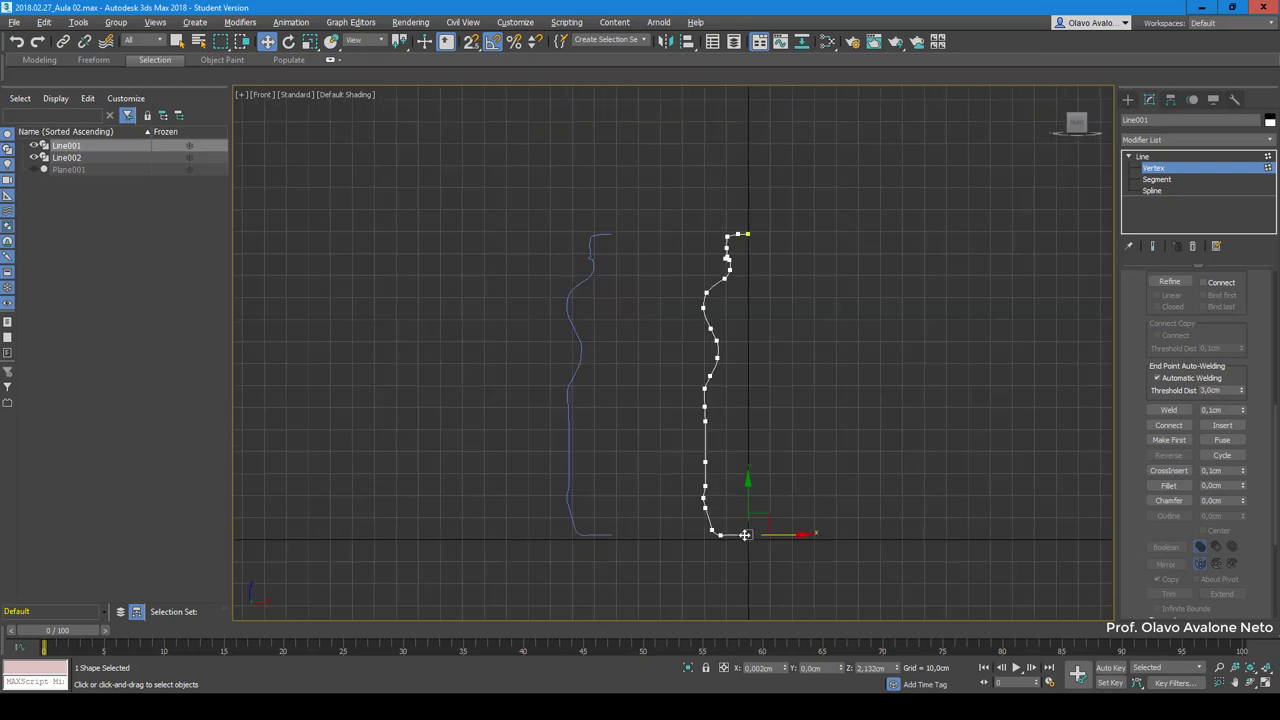
pyautogui.scroll(5, 790, 331)
pyautogui.scroll(3, 790, 332)
pyautogui.scroll(3, 818, 228)
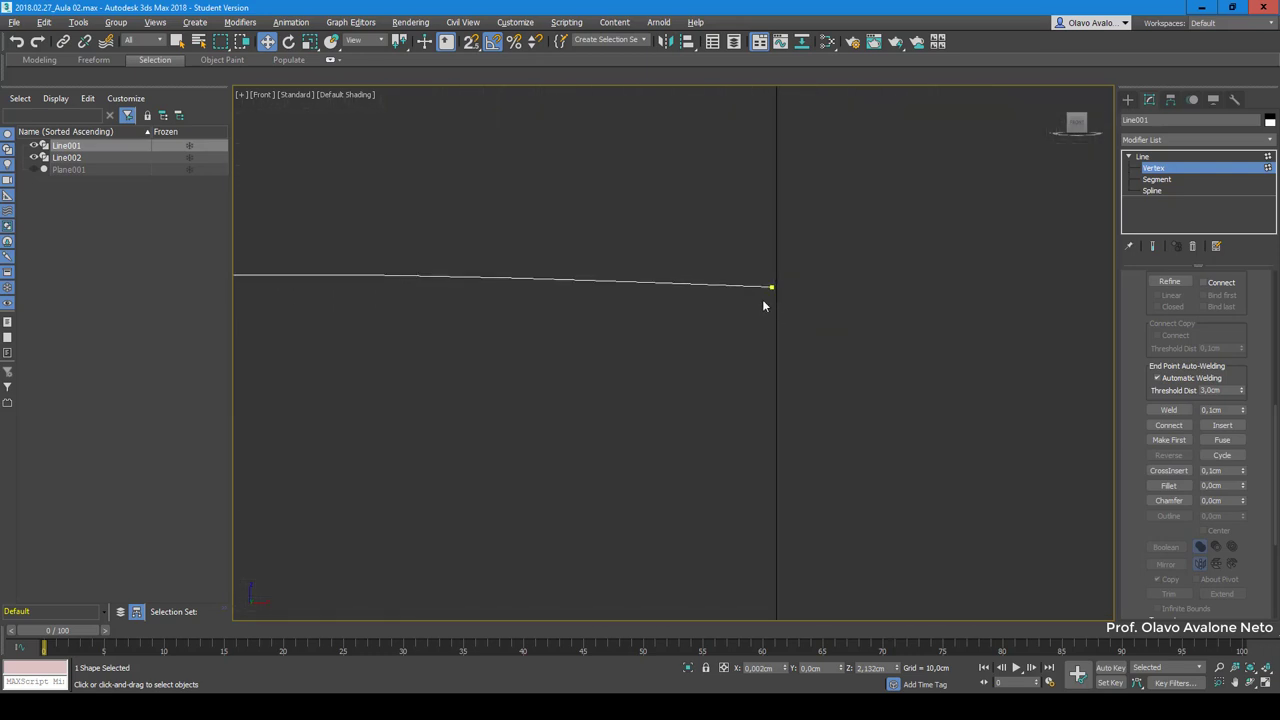
pyautogui.scroll(2, 762, 299)
pyautogui.click(786, 240)
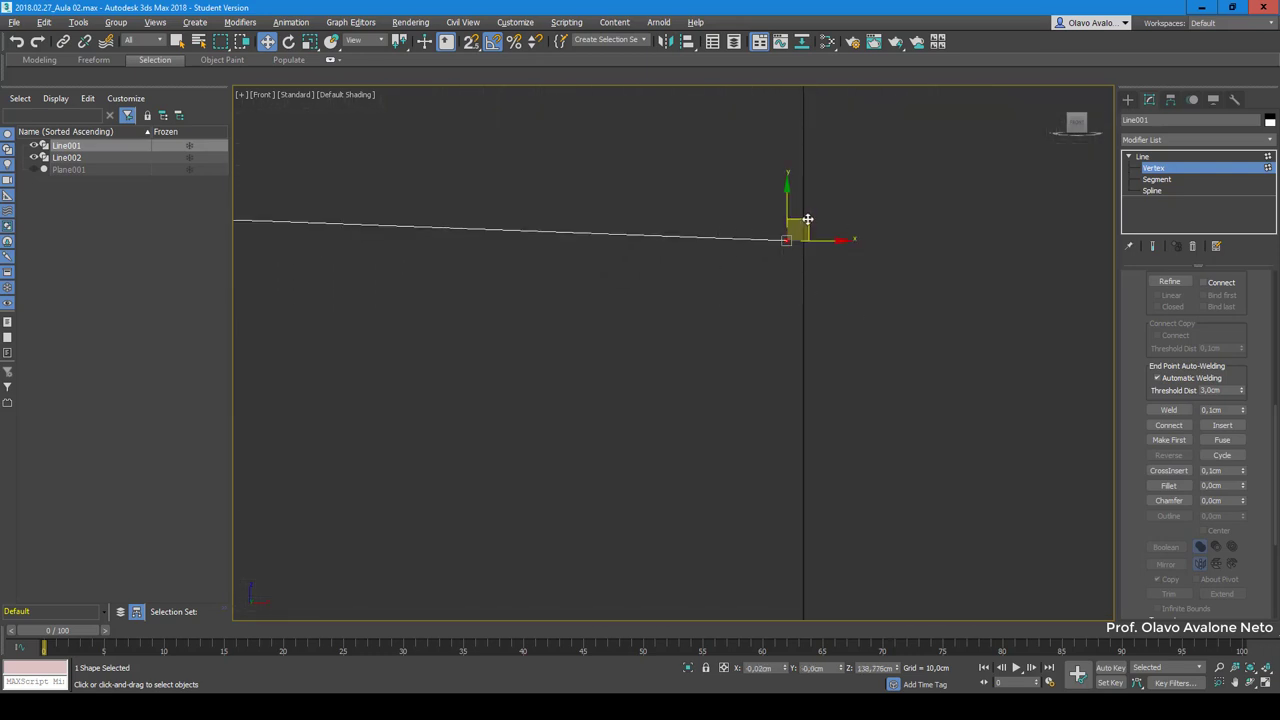
pyautogui.moveTo(809, 223)
pyautogui.mouseDown()
pyautogui.moveTo(822, 169)
pyautogui.moveTo(823, 182)
pyautogui.mouseUp()
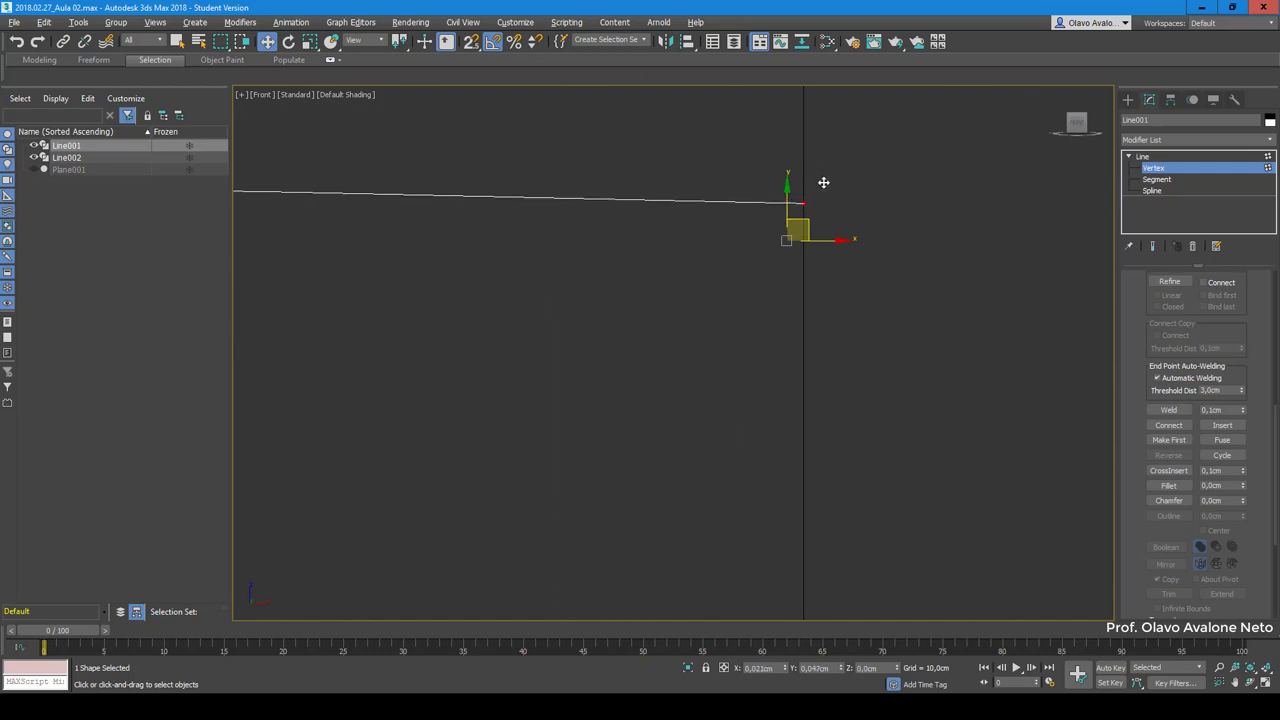
# Step: Clear the vertex selection and pan down to the outline's bottom
pyautogui.scroll(-2, 818, 235)
pyautogui.scroll(-3, 834, 265)
pyautogui.click(765, 322)
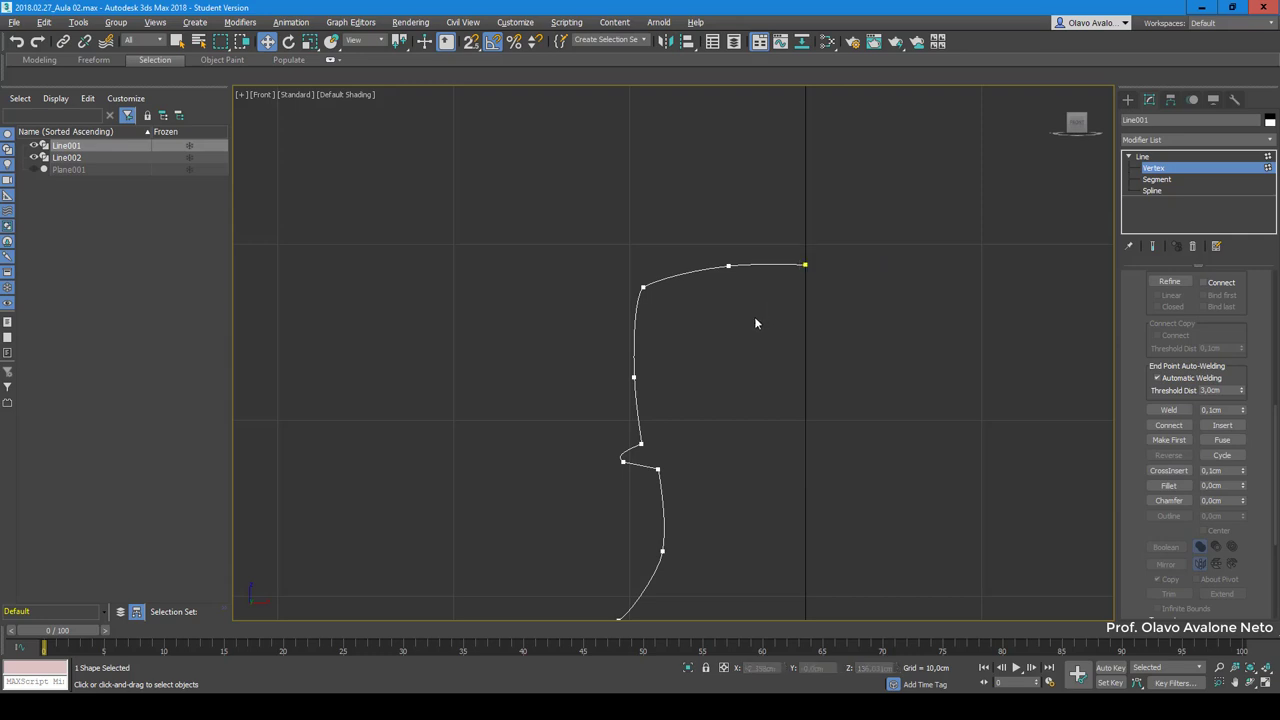
pyautogui.scroll(-3, 743, 324)
pyautogui.scroll(-2, 754, 335)
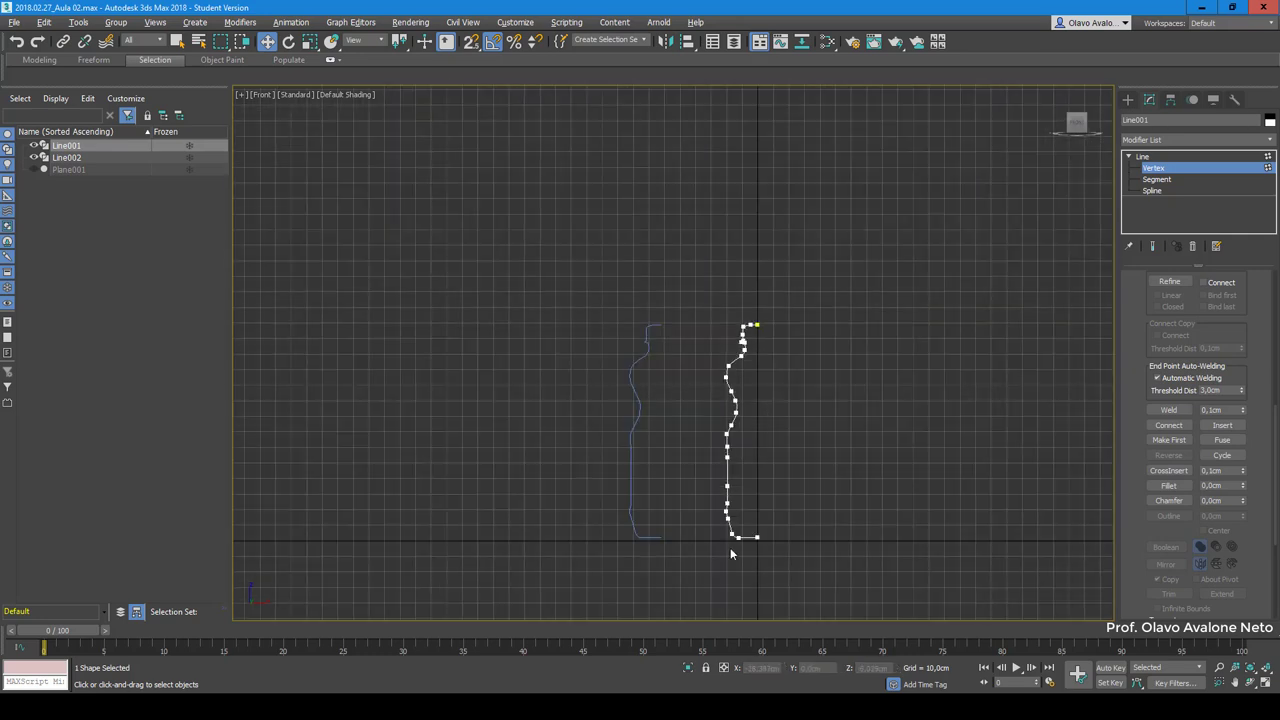
pyautogui.scroll(10, 731, 550)
pyautogui.moveTo(867, 367); pyautogui.dragTo(680, 423, button='middle')
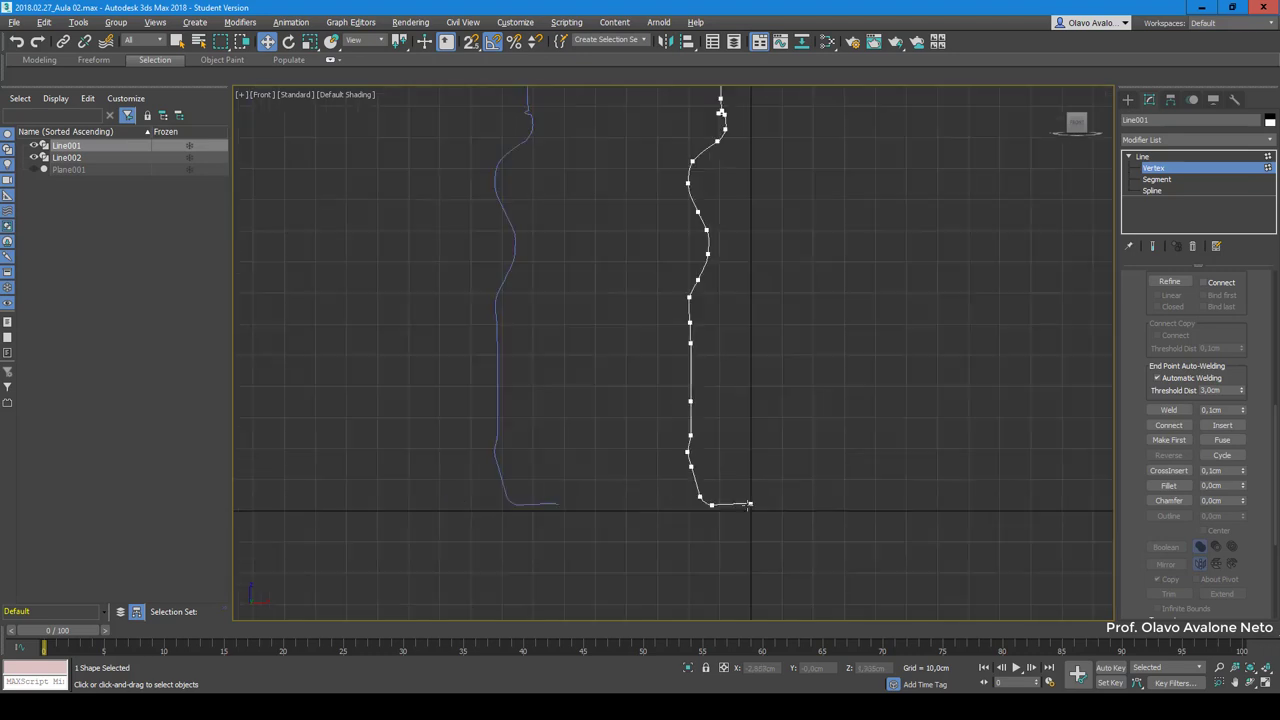
# Step: Hide the Fanta reference plane and return the outline to object level
pyautogui.click(34, 170)
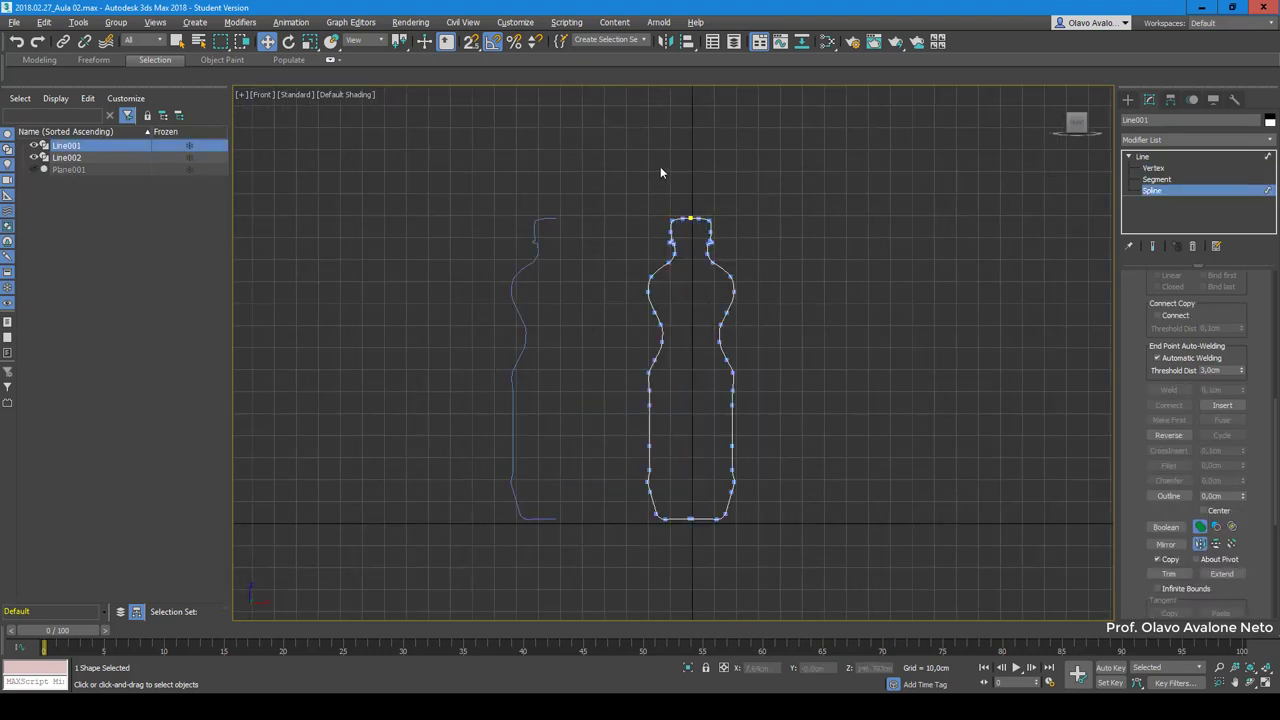
pyautogui.scroll(3, 664, 200)
pyautogui.scroll(3, 668, 205)
pyautogui.click(1136, 158)
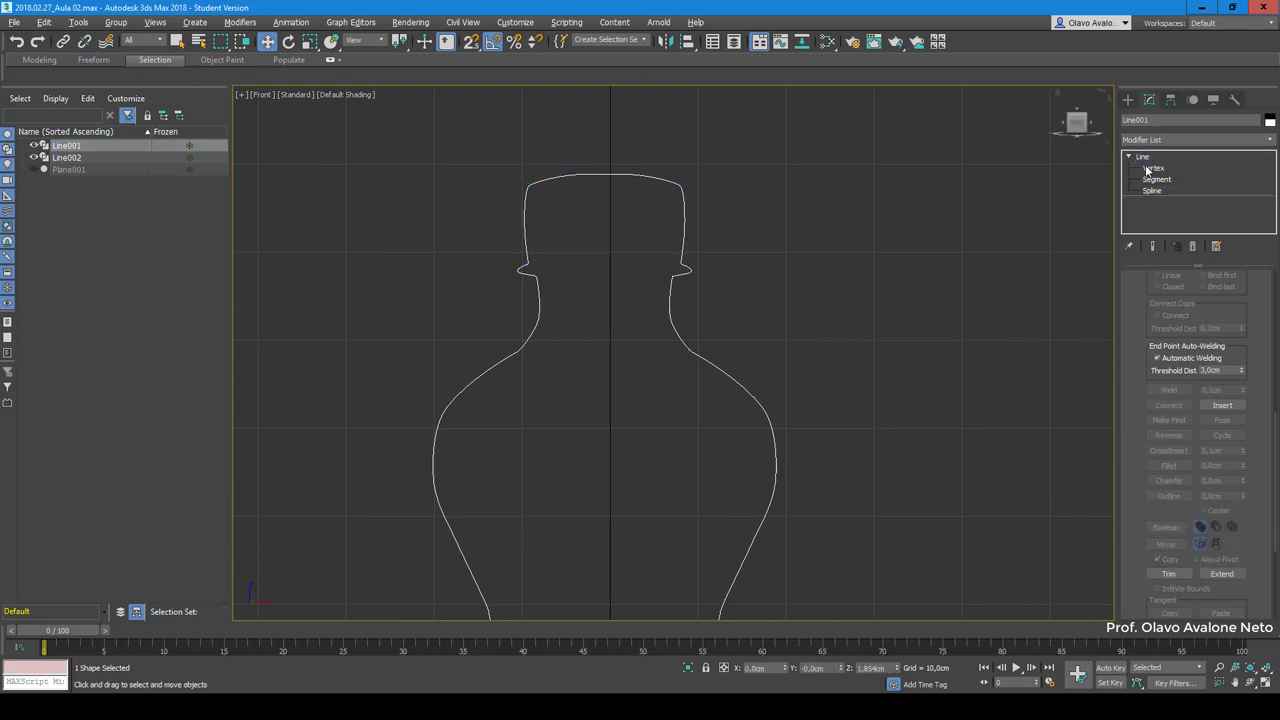
pyautogui.click(1129, 157)
pyautogui.scroll(-5, 810, 215)
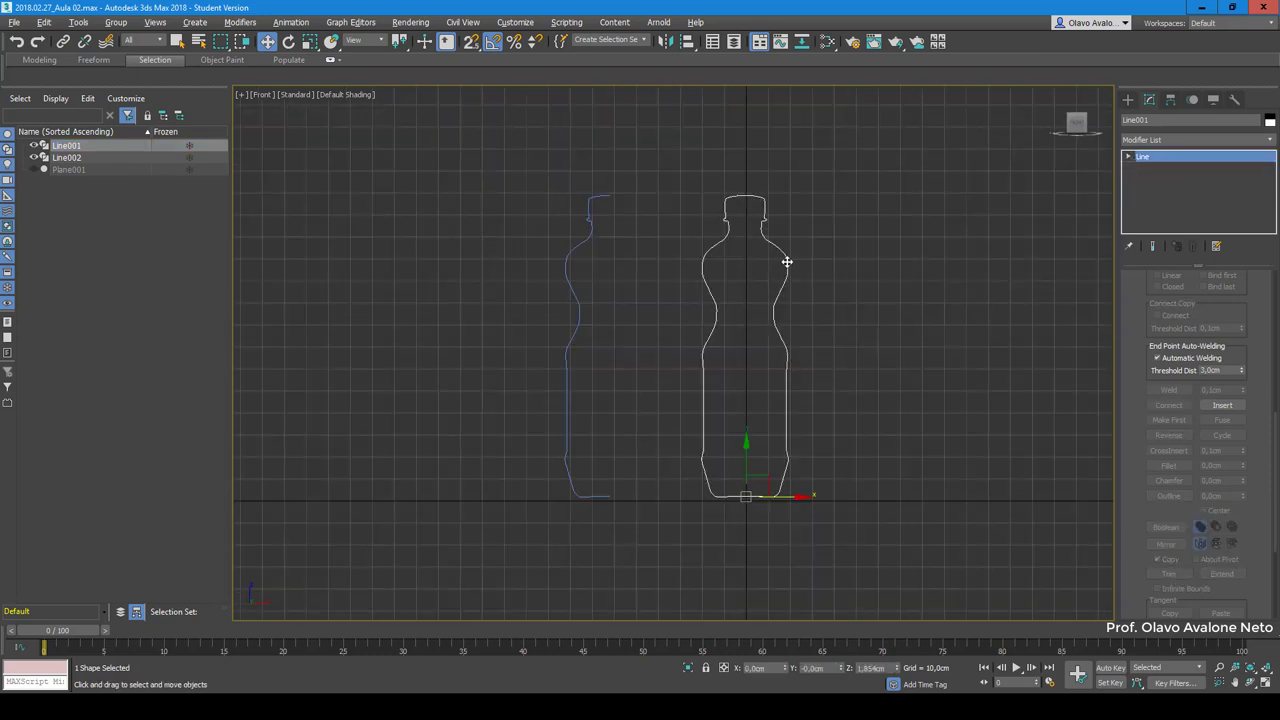
# Step: Undo an accidental move of the outline, then open Front.jpg from the Fanta folder in Photos
pyautogui.moveTo(760, 479); pyautogui.dragTo(752, 458)
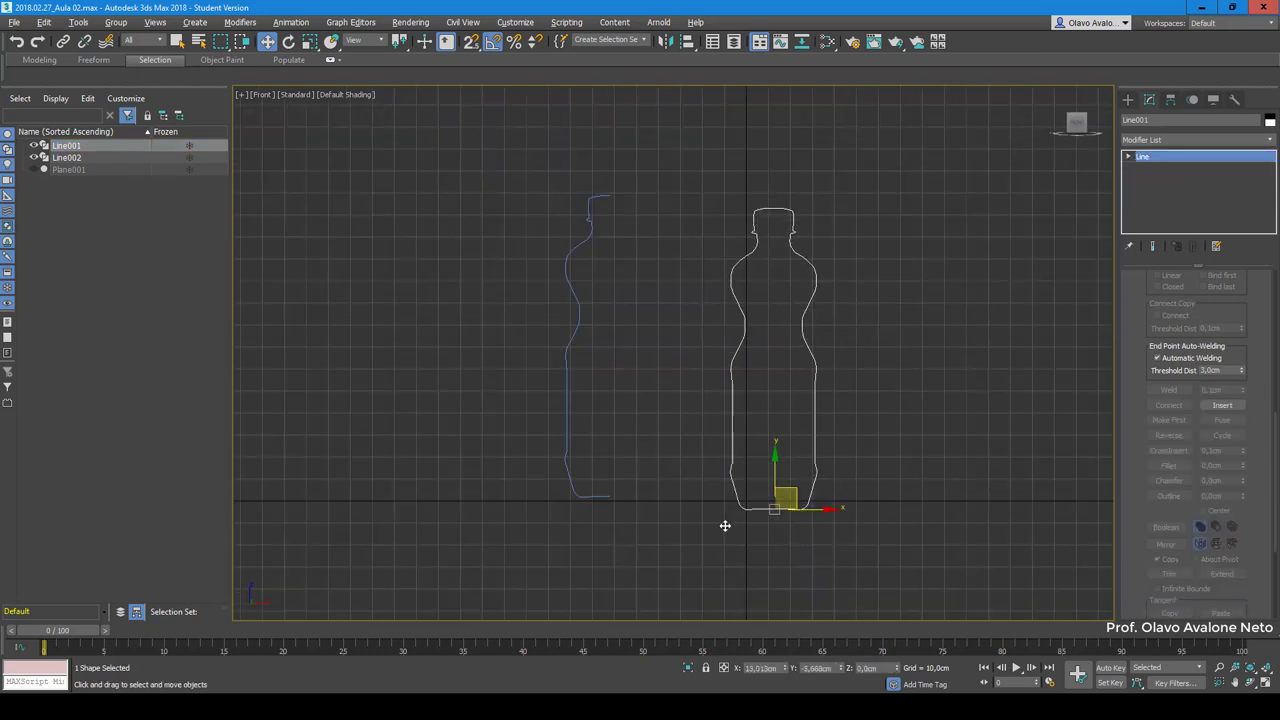
pyautogui.hotkey('ctrl', 'z')
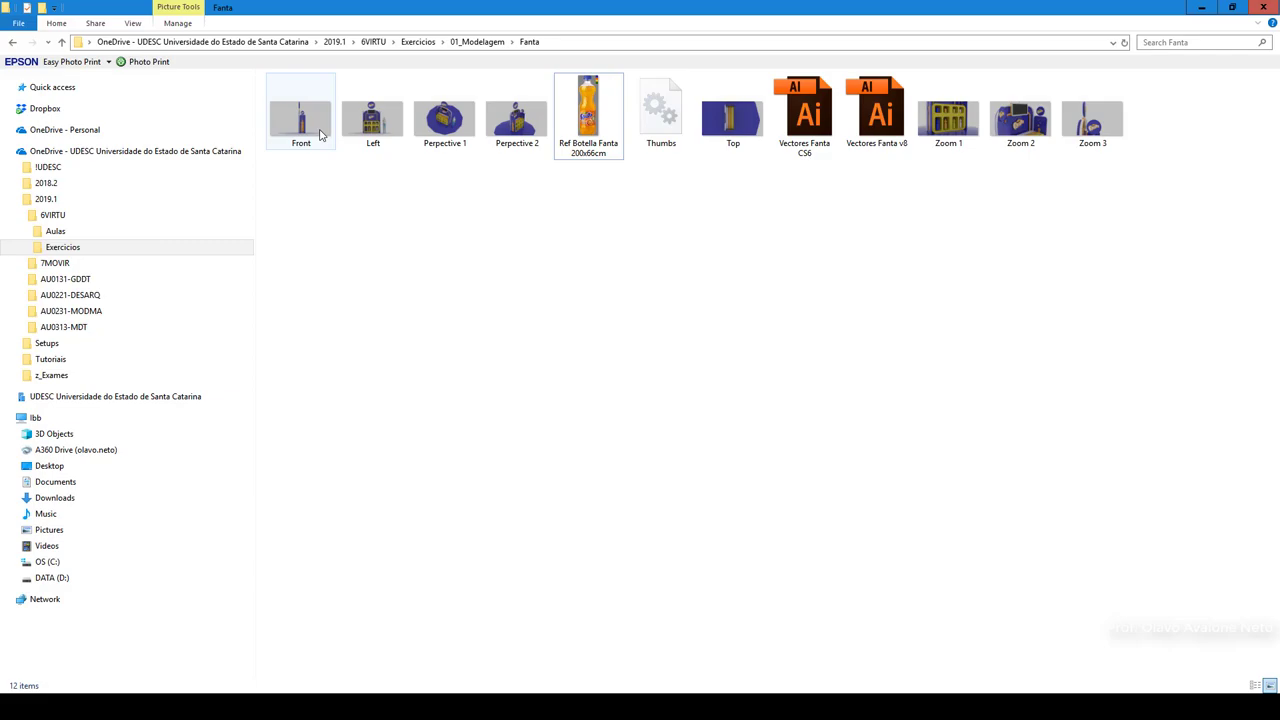
pyautogui.click(306, 128)
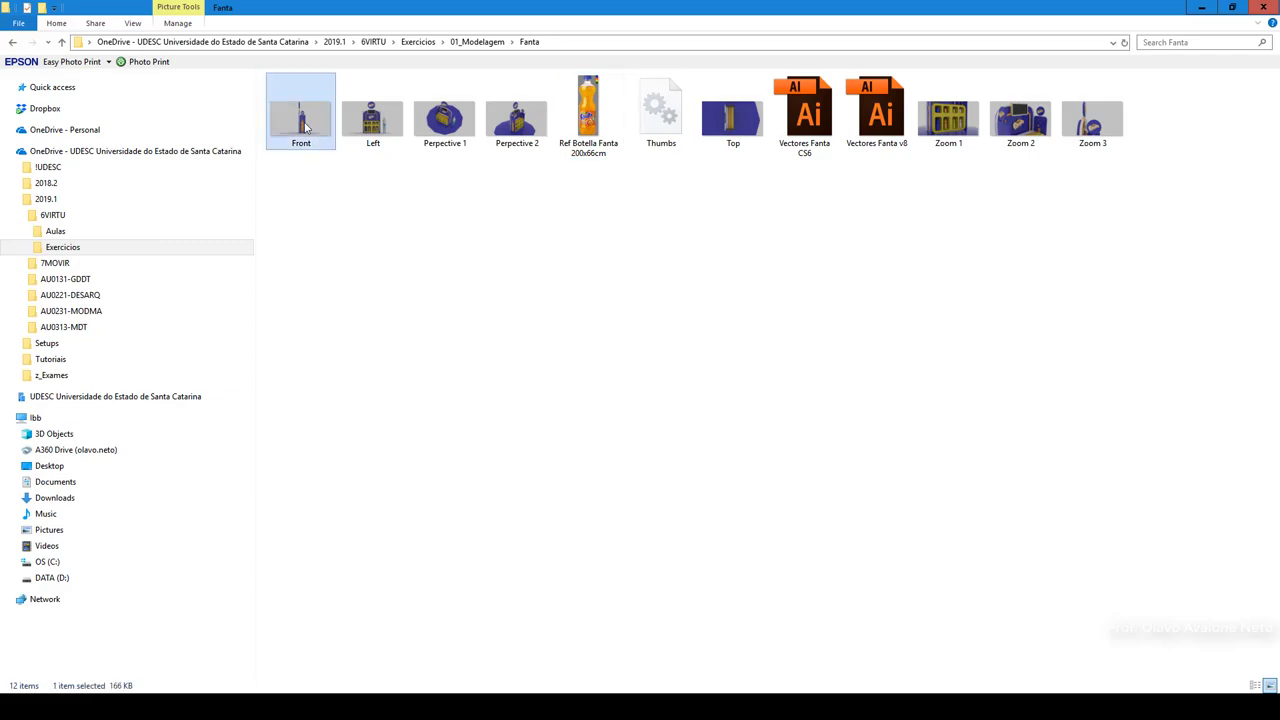
pyautogui.press('Return')
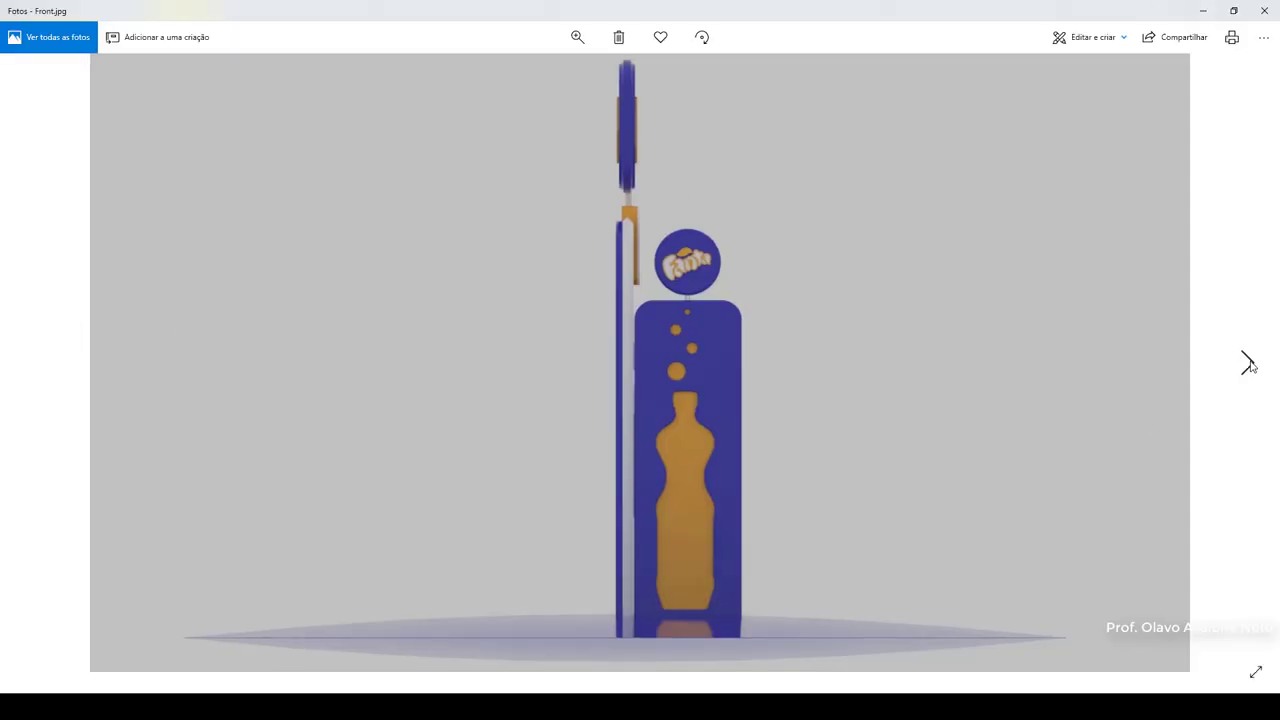
# Step: Browse from the Front render through Left and Perpective 1 to Perpective 2
pyautogui.click(1248, 364)
pyautogui.click(1248, 364)
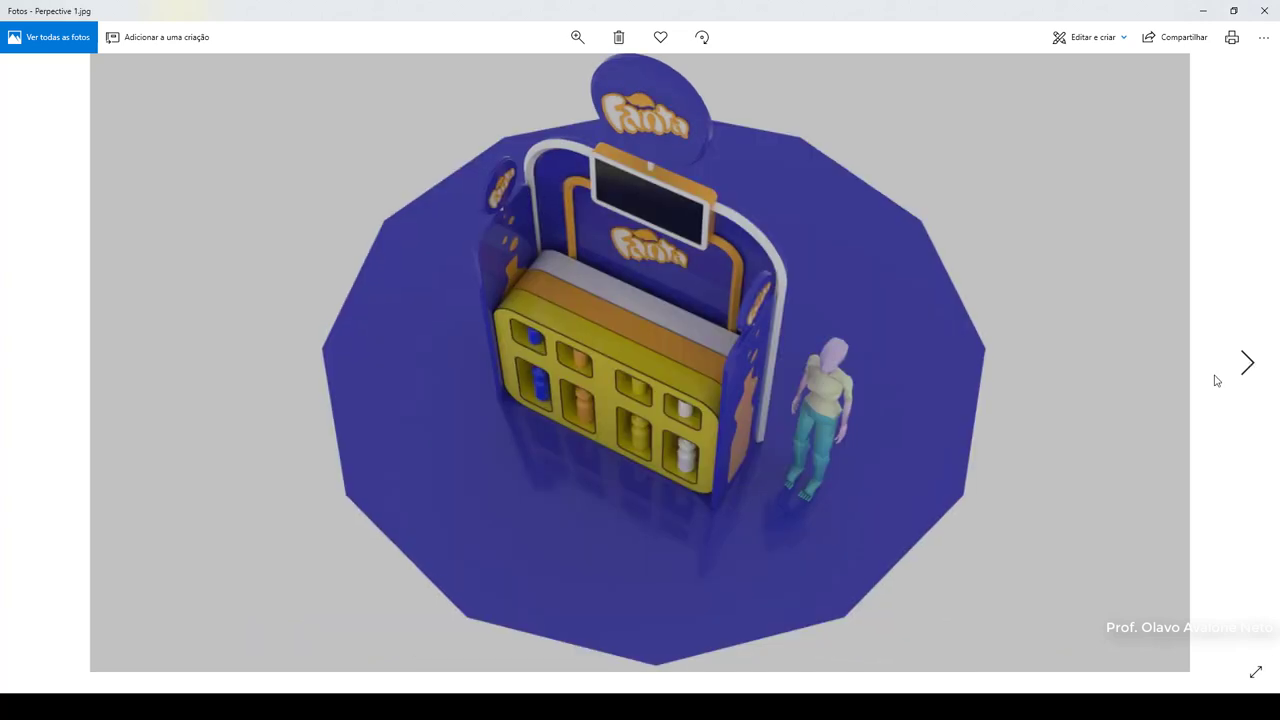
pyautogui.click(37, 378)
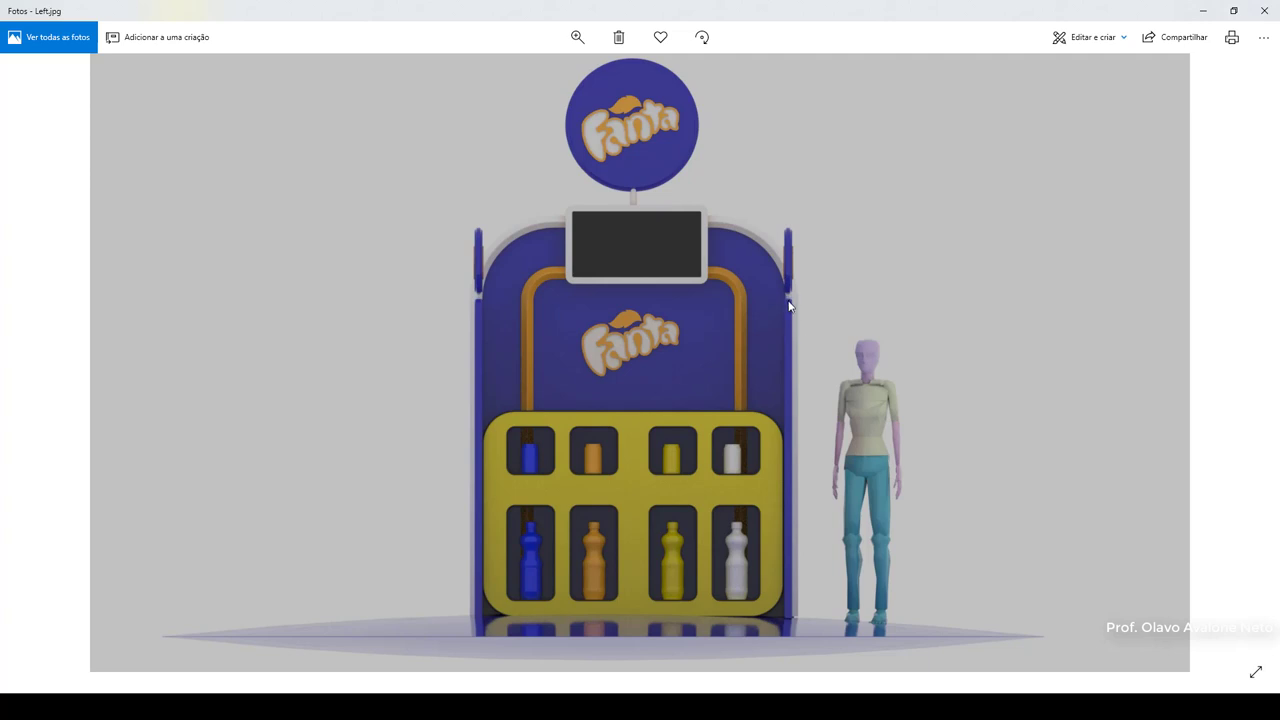
pyautogui.moveTo(1230, 370)
pyautogui.click(1248, 364)
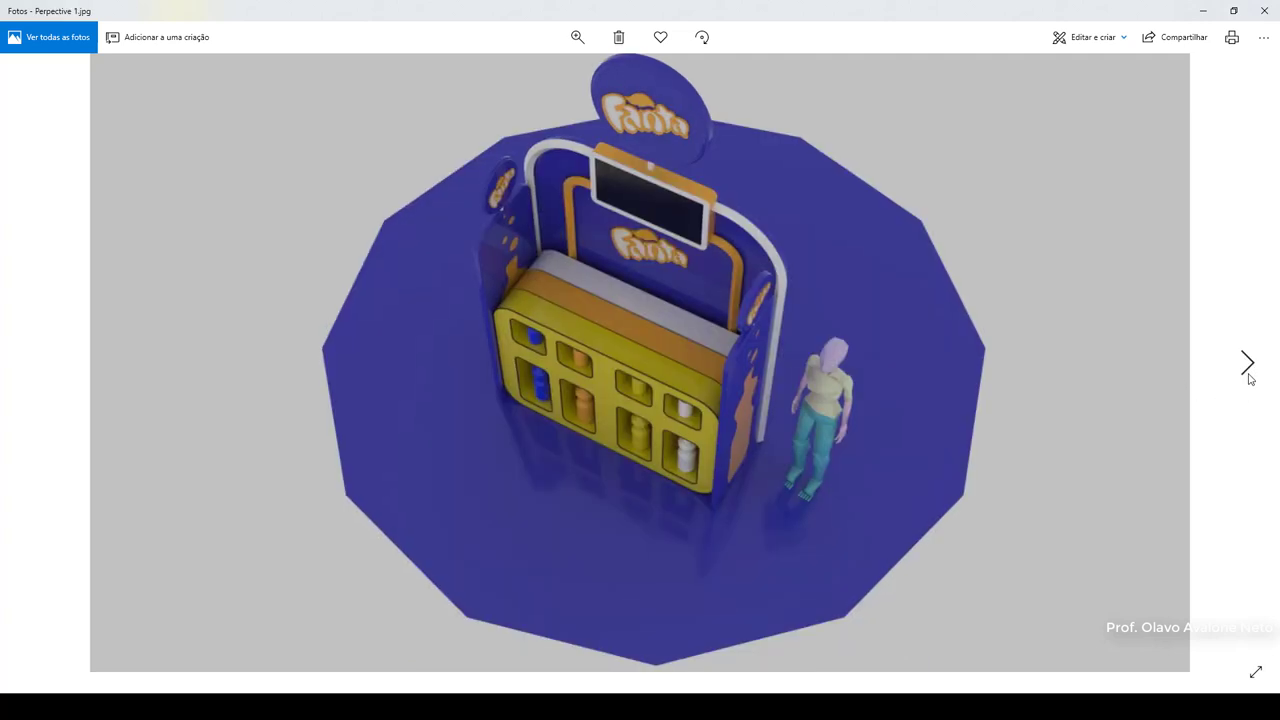
pyautogui.click(1248, 364)
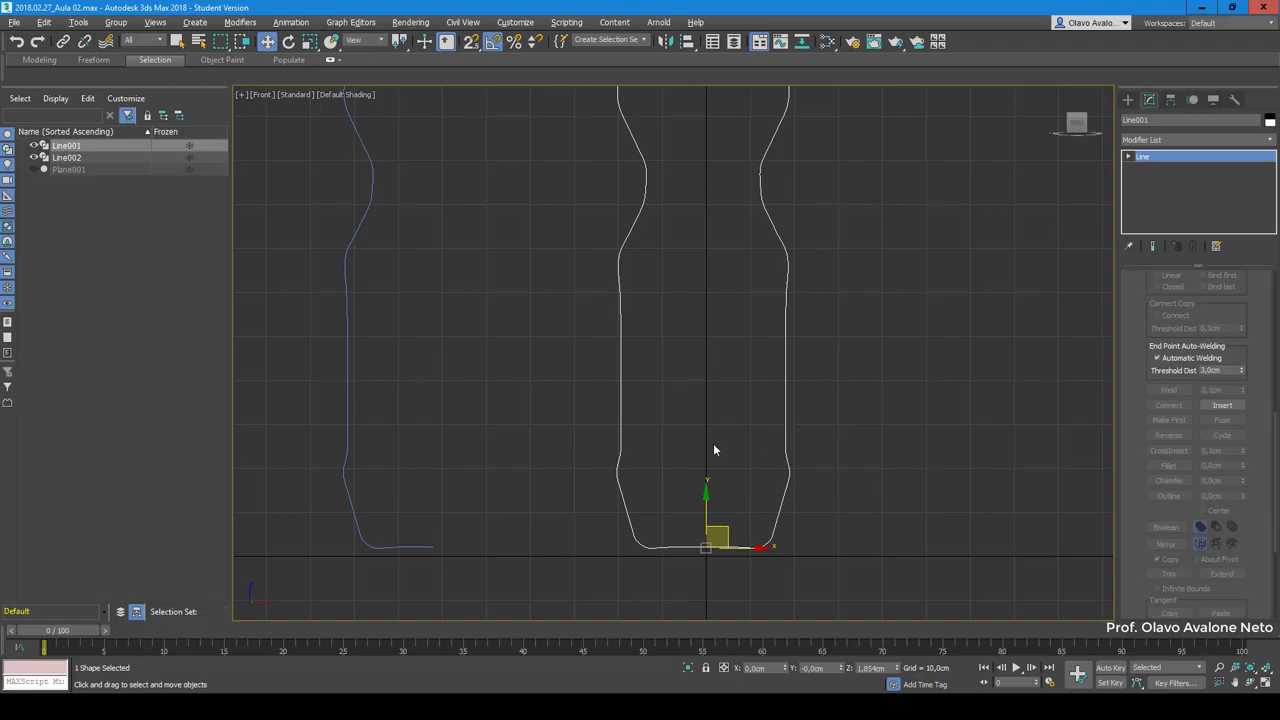
# Step: Zoom the Front viewport to frame the bottle outlines Line001 and Line002
pyautogui.scroll(-3, 713, 443)
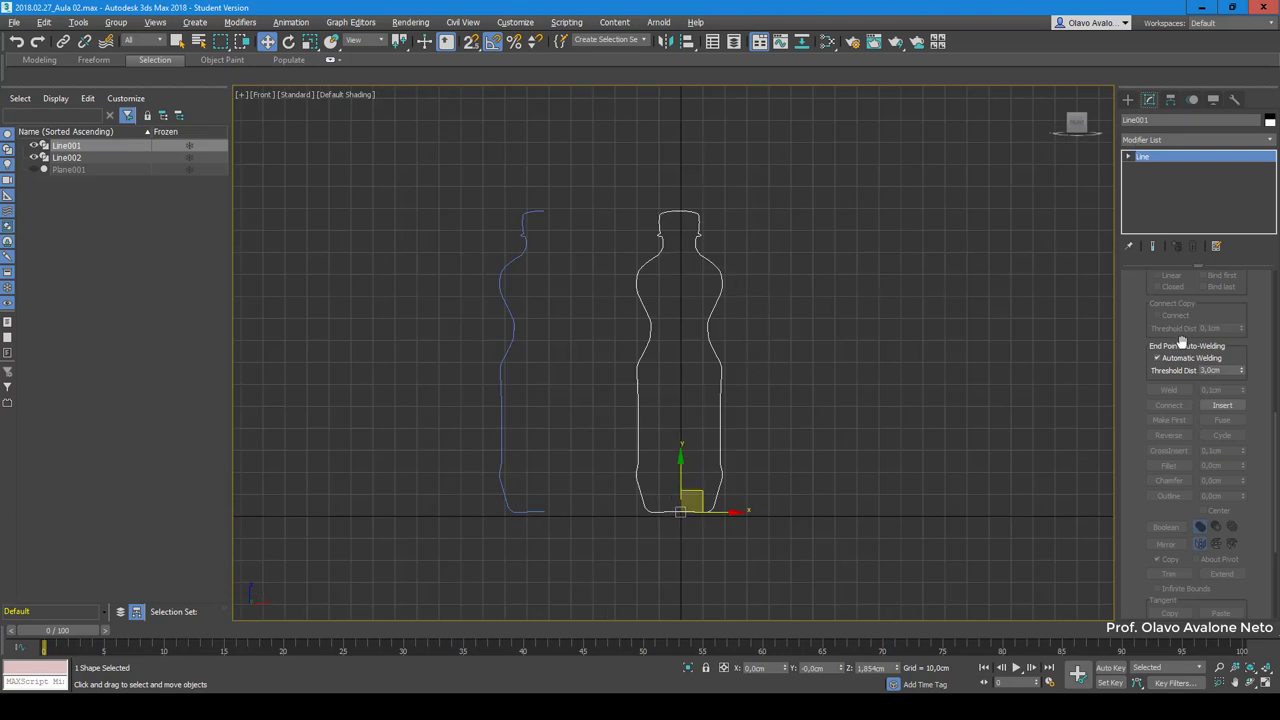
# Step: Raise the outline's interpolation steps from 7 to 17 and turn on Adaptive
pyautogui.scroll(2, 1189, 318)
pyautogui.scroll(2, 1192, 320)
pyautogui.scroll(1, 1193, 323)
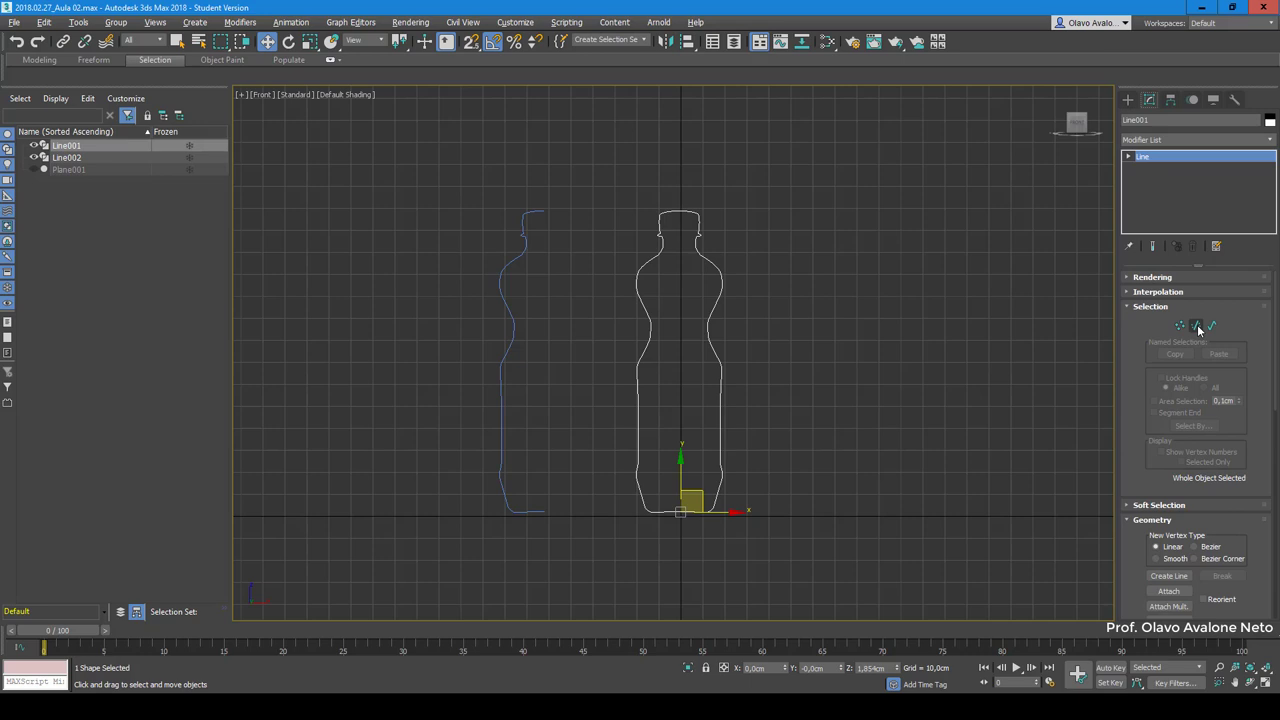
pyautogui.click(1126, 278)
pyautogui.click(1126, 278)
pyautogui.click(1132, 292)
pyautogui.moveTo(1229, 308); pyautogui.dragTo(1230, 298)
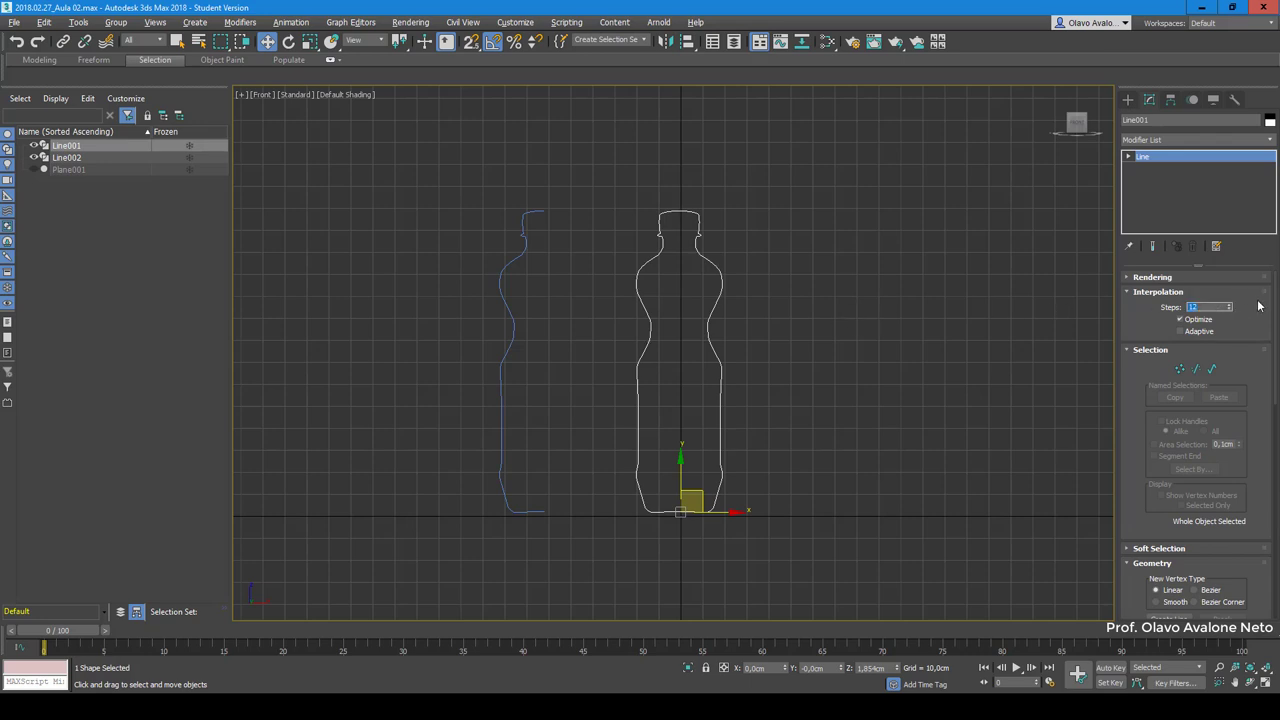
pyautogui.click(1185, 332)
# Step: Zoom in on the bottle's neck notch to check the smoothed curve, then zoom back out
pyautogui.scroll(3, 708, 286)
pyautogui.scroll(2, 691, 249)
pyautogui.scroll(2, 675, 140)
pyautogui.moveTo(677, 128); pyautogui.dragTo(689, 234, button='middle')
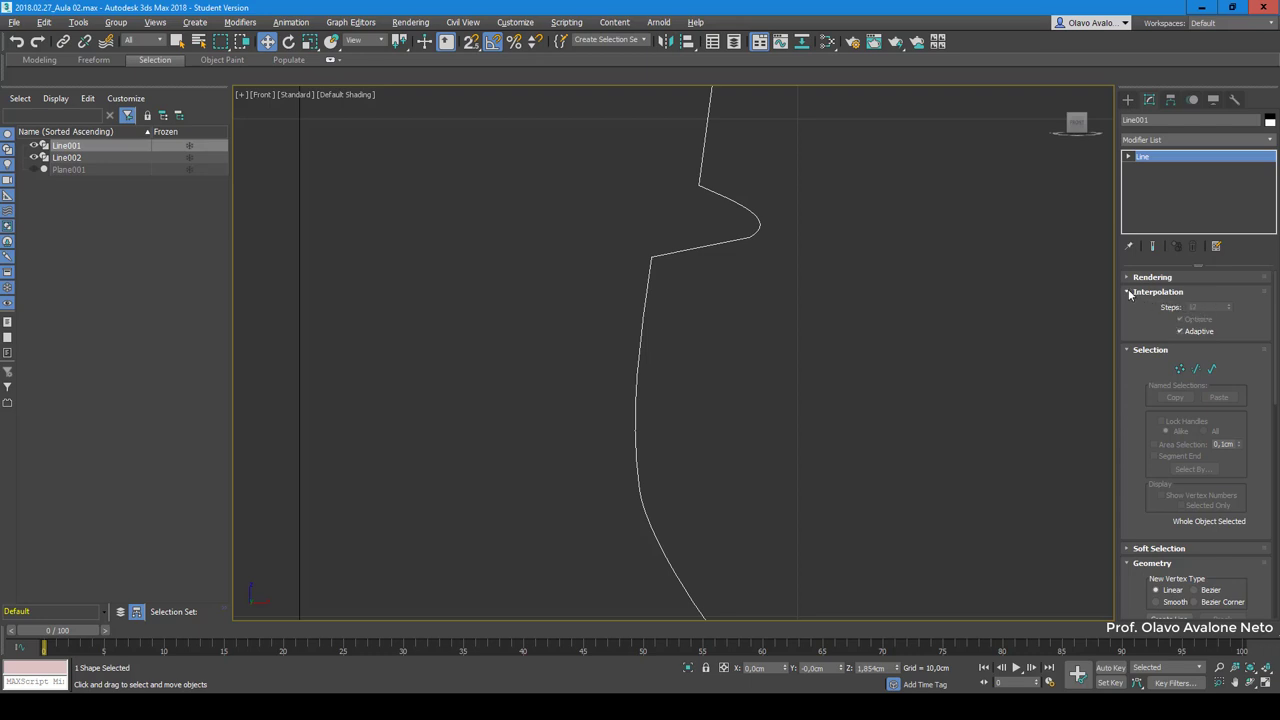
pyautogui.click(1140, 292)
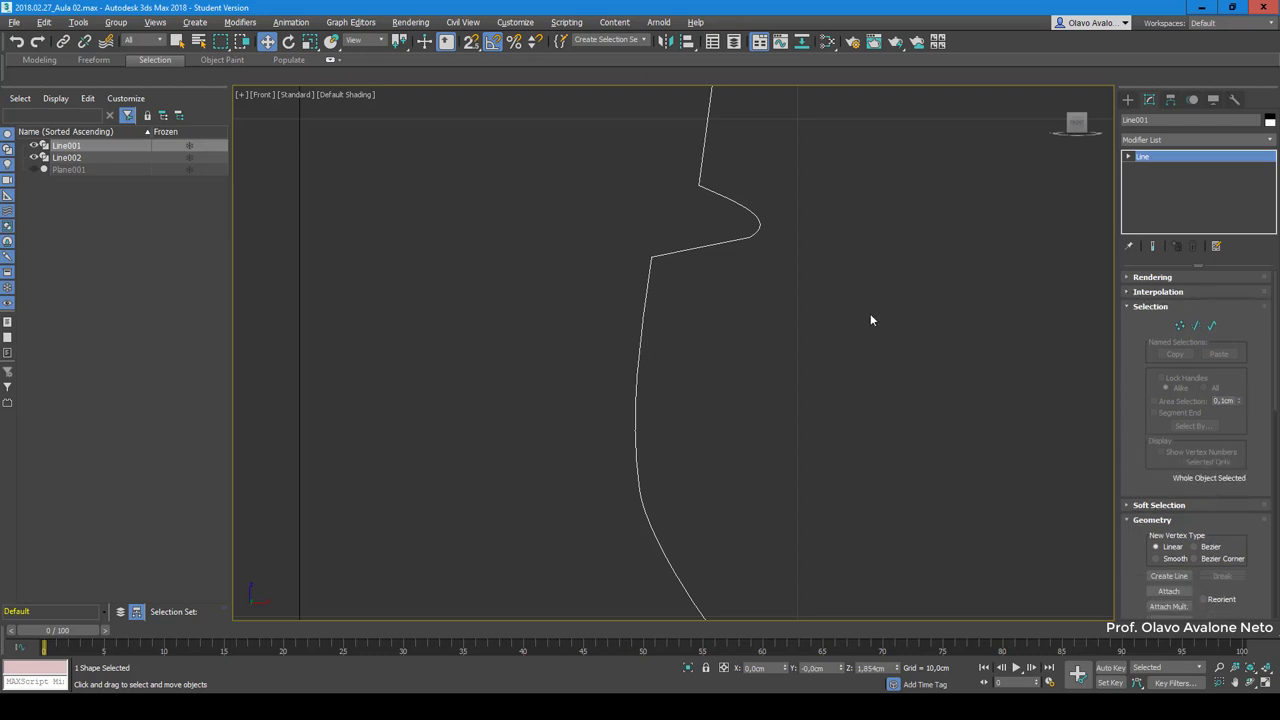
pyautogui.scroll(-4, 880, 308)
pyautogui.scroll(-3, 895, 308)
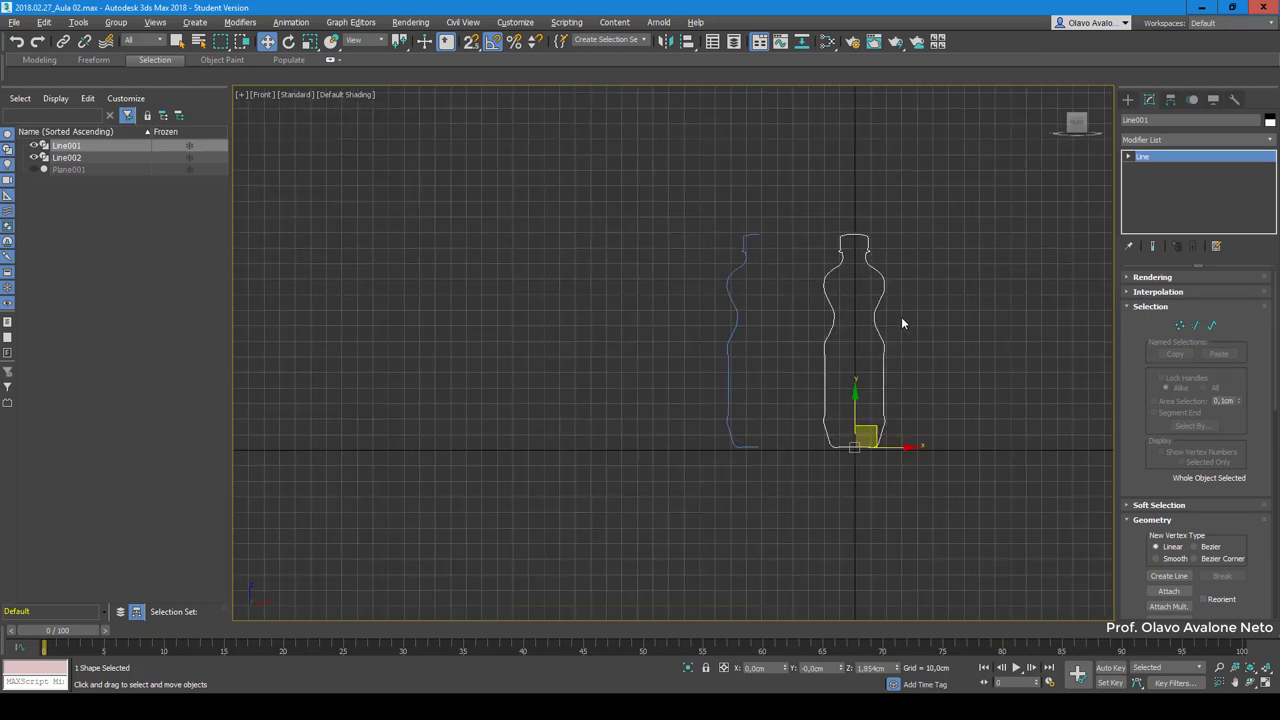
# Step: Draw Rectangle001, about 152.564 by 55.711 cm, around the white bottle outline
pyautogui.click(1129, 100)
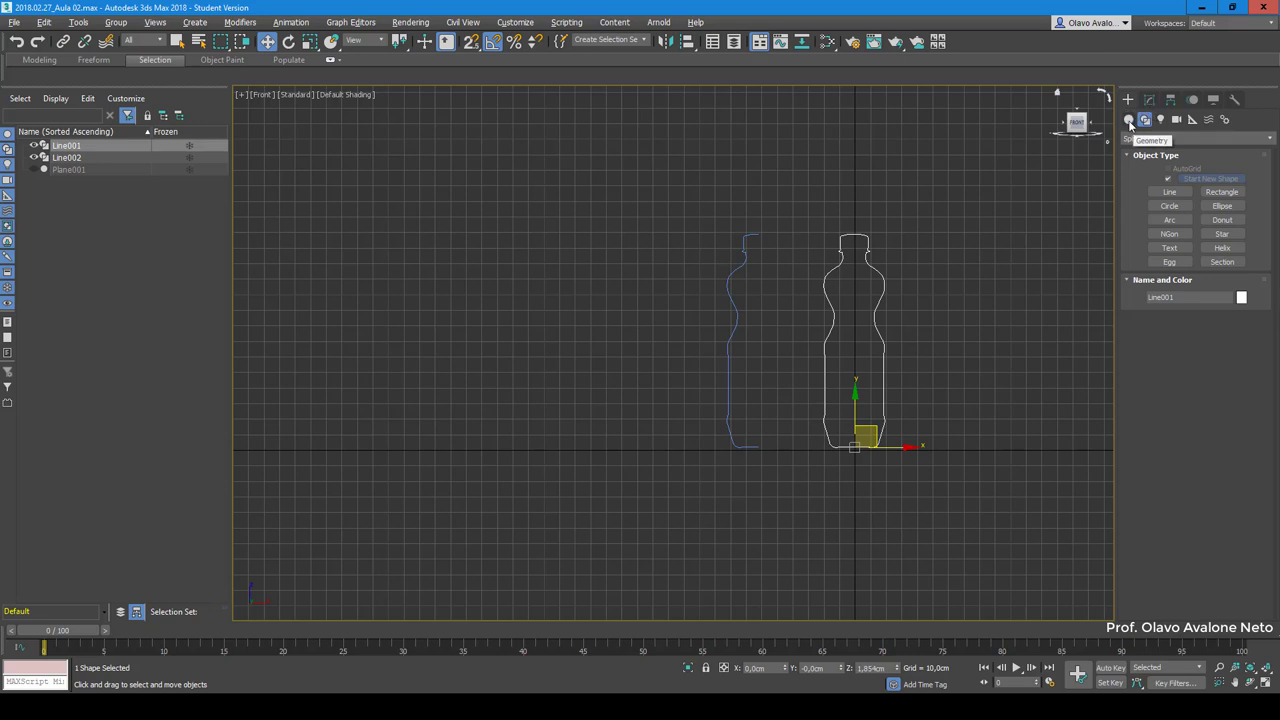
pyautogui.click(1222, 191)
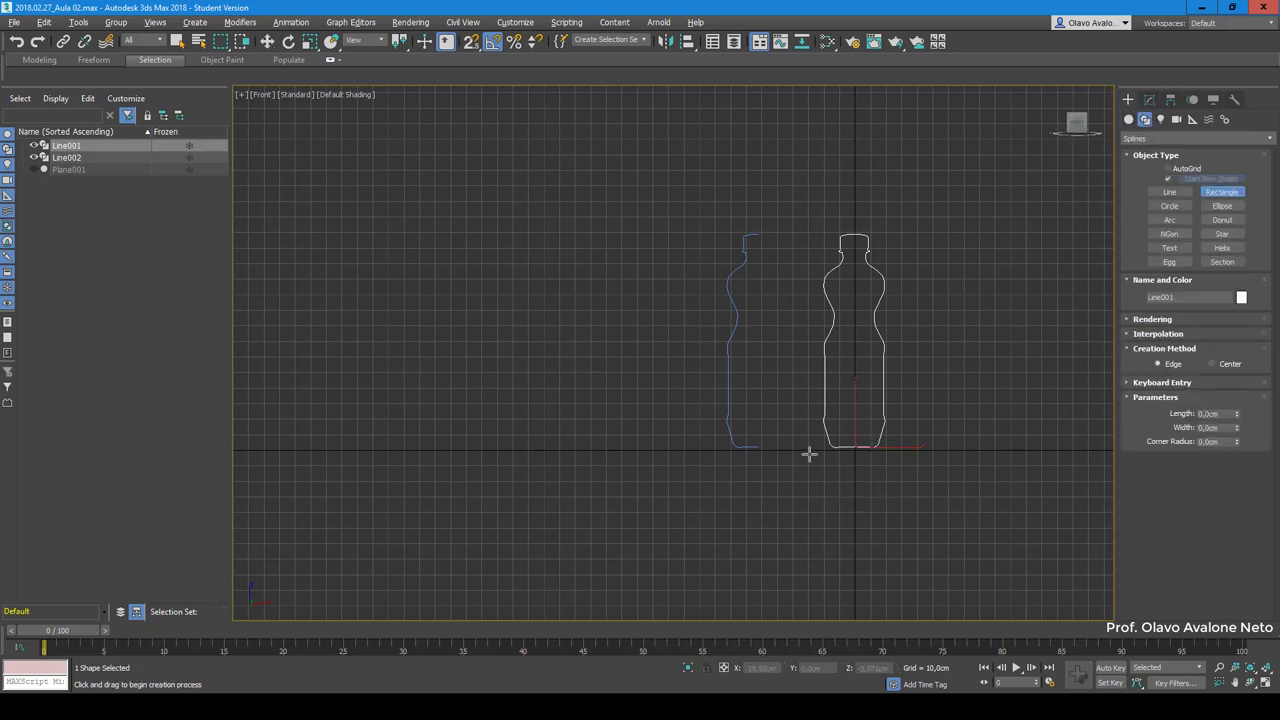
pyautogui.moveTo(811, 451); pyautogui.dragTo(898, 214)
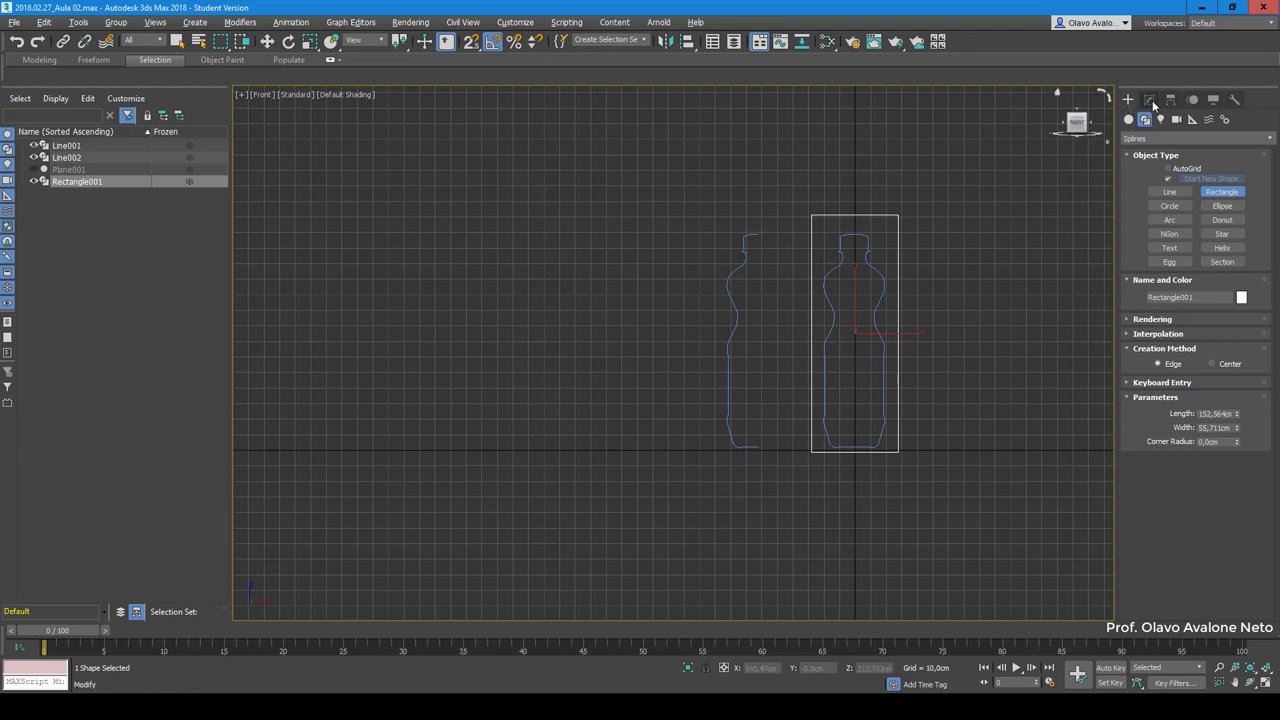
pyautogui.click(1150, 100)
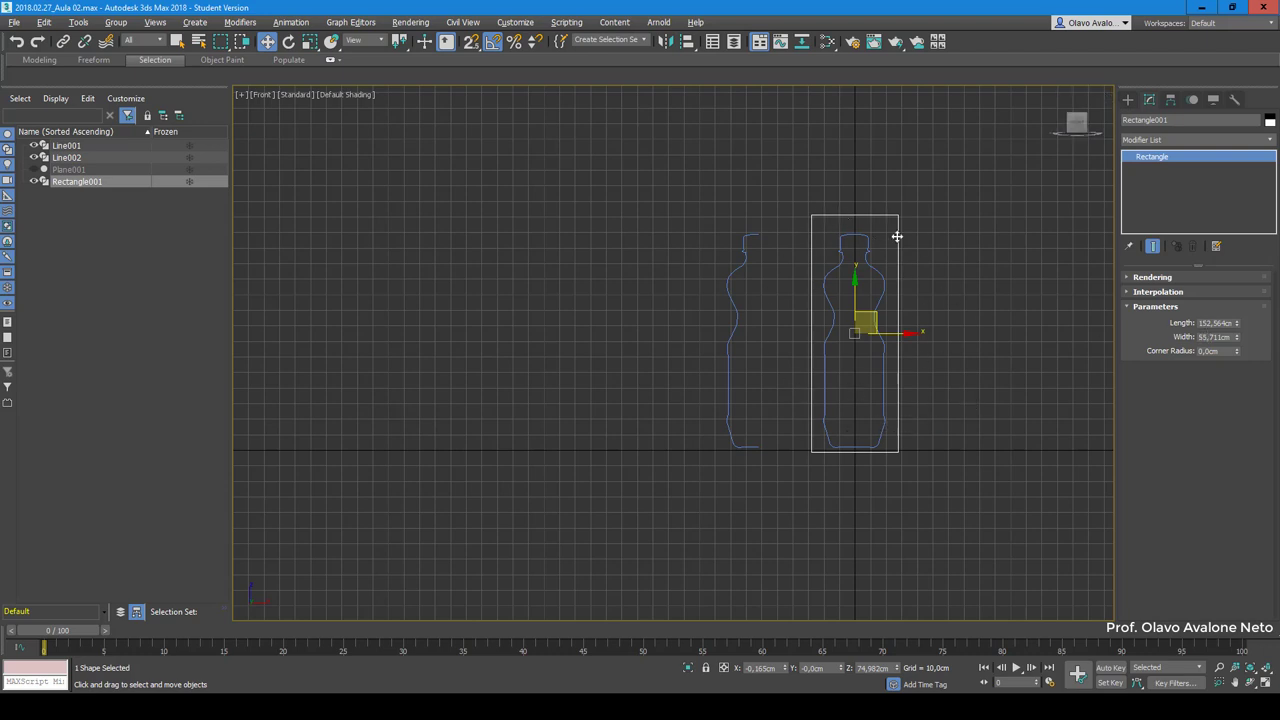
# Step: Set the rectangle's Width to 80 cm and Length to 180 cm
pyautogui.click(1230, 338)
pyautogui.write('80')
pyautogui.press('Return')
pyautogui.press('Tab')
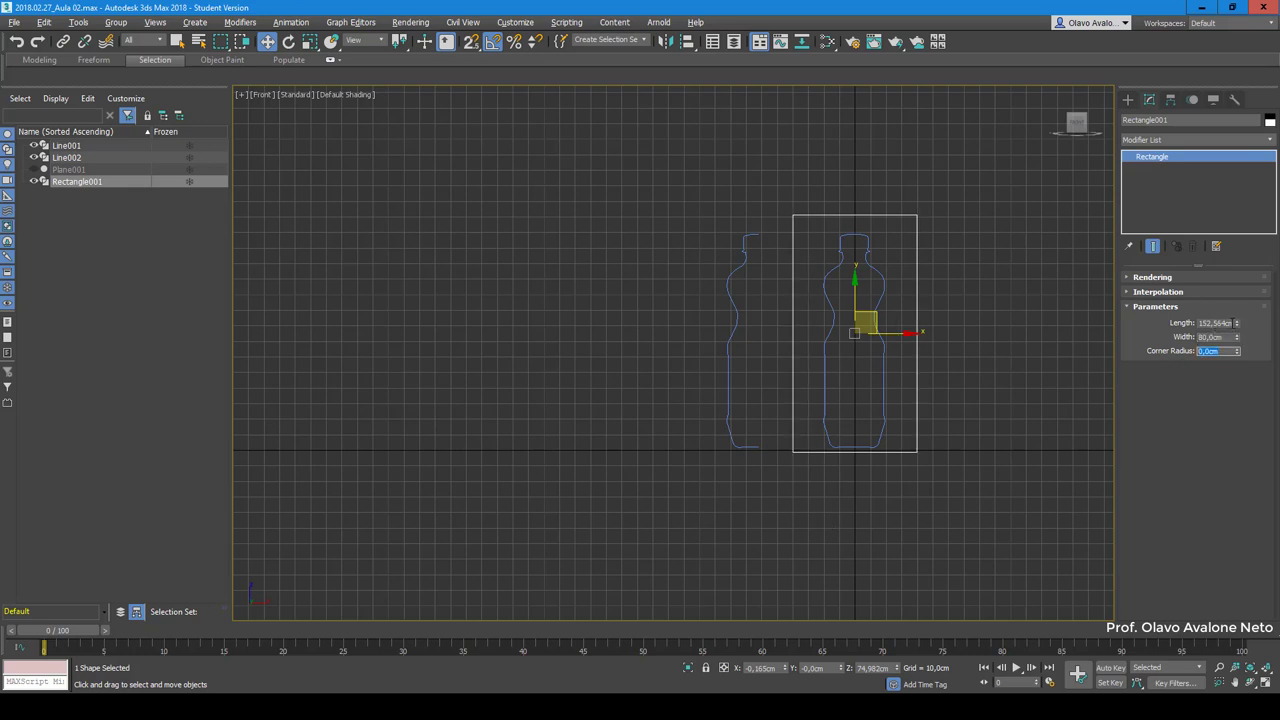
pyautogui.press('Tab')
pyautogui.write('18000')
pyautogui.press('Return')
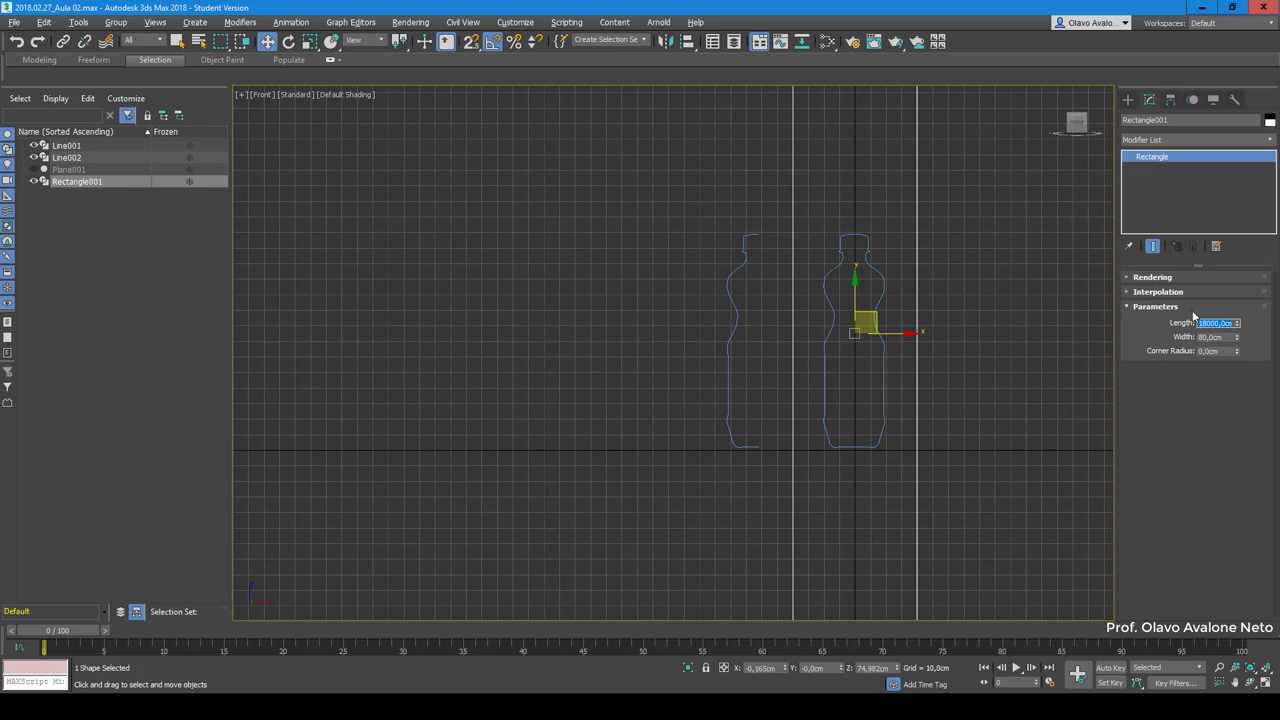
pyautogui.write('180')
pyautogui.press('Return')
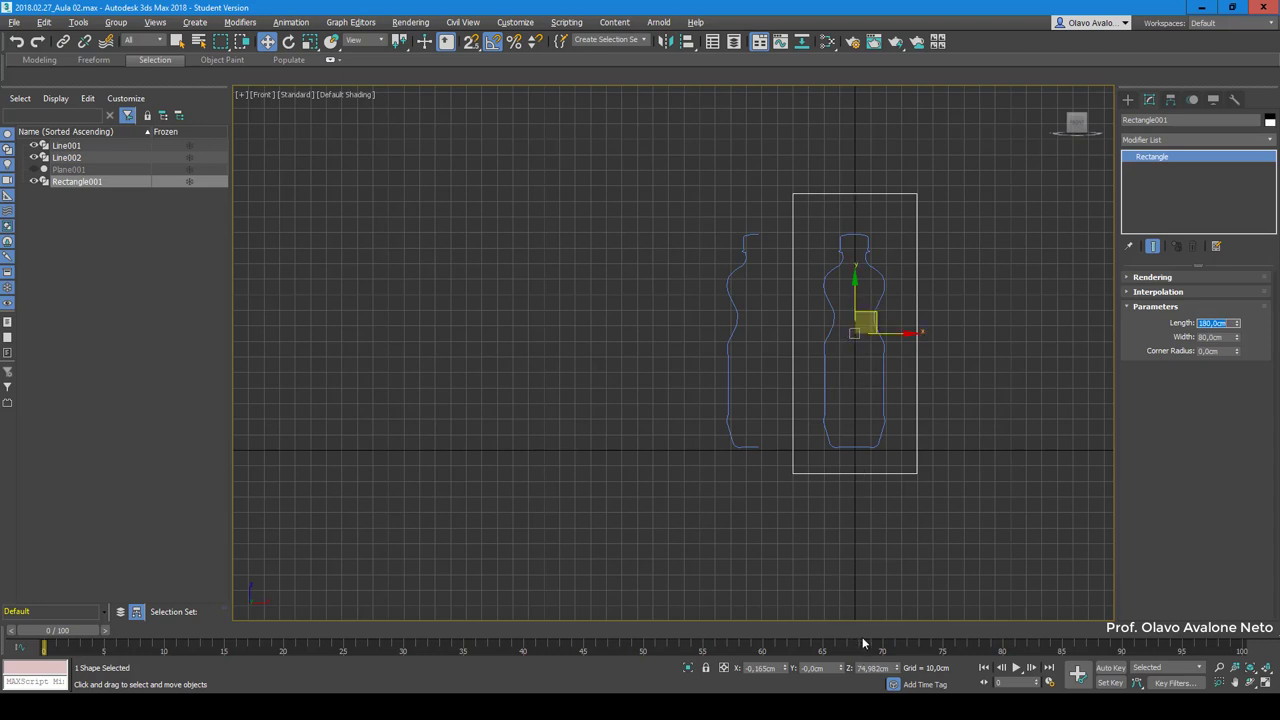
# Step: Move the rectangle to Z 90 cm so its base sits level with the bottle's
pyautogui.click(872, 668)
pyautogui.write('90')
pyautogui.press('Return')
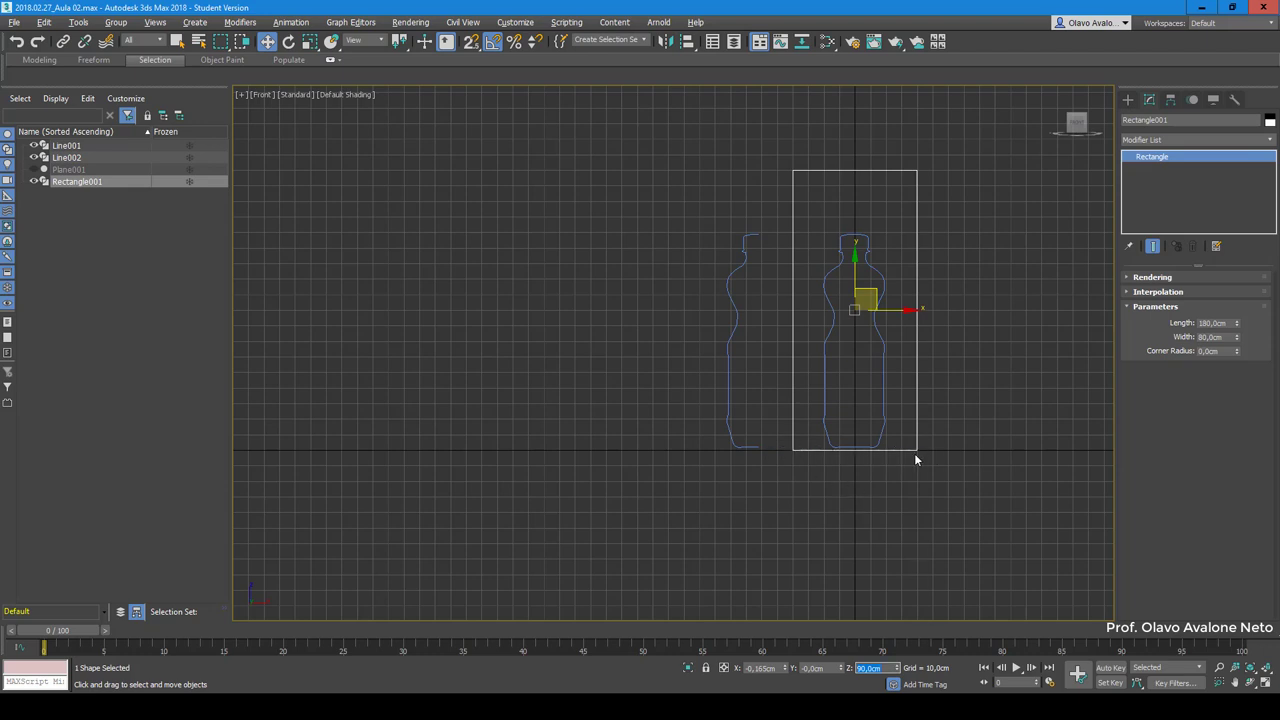
pyautogui.doubleClick(1220, 324)
pyautogui.click(1032, 522)
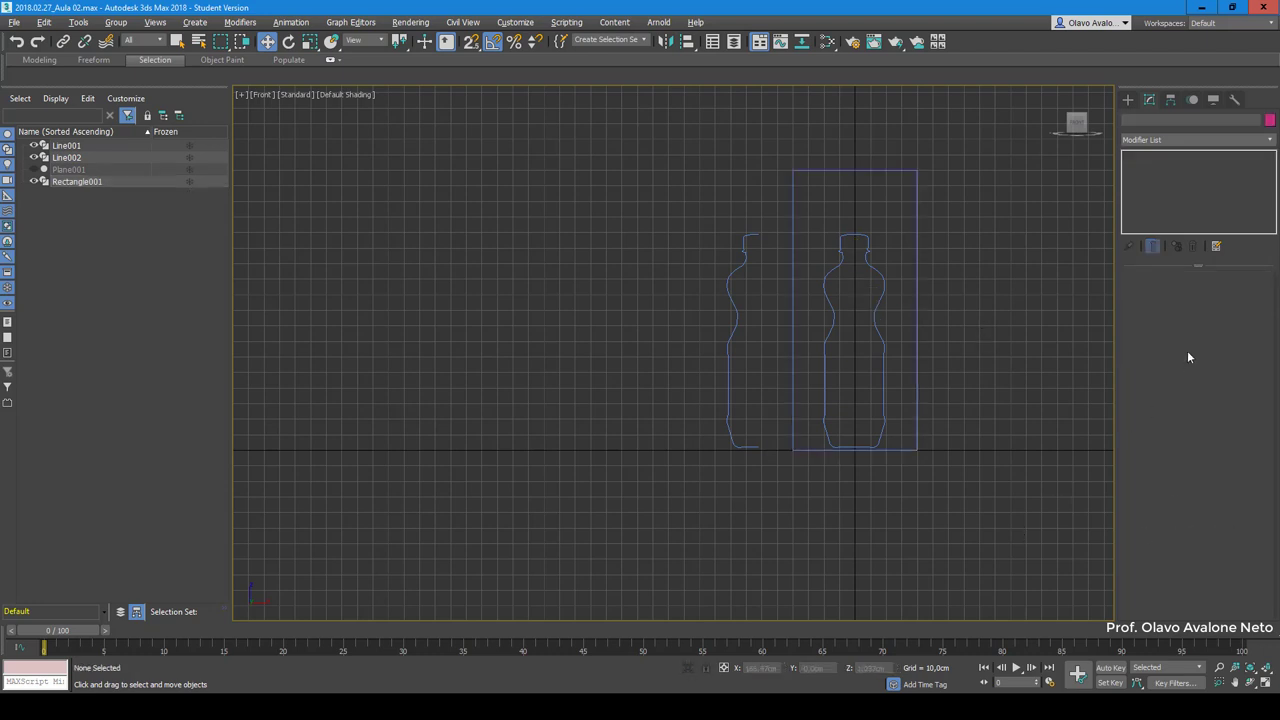
pyautogui.click(916, 352)
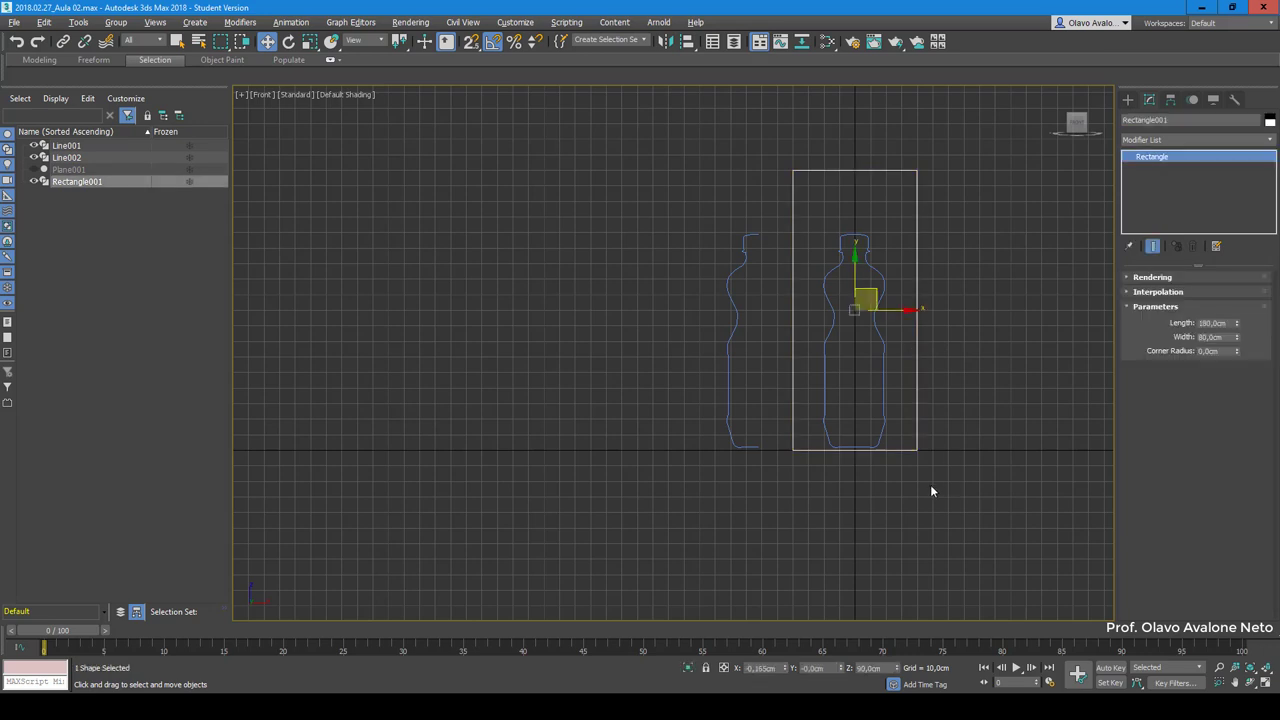
pyautogui.scroll(-3, 765, 540)
pyautogui.scroll(2, 957, 352)
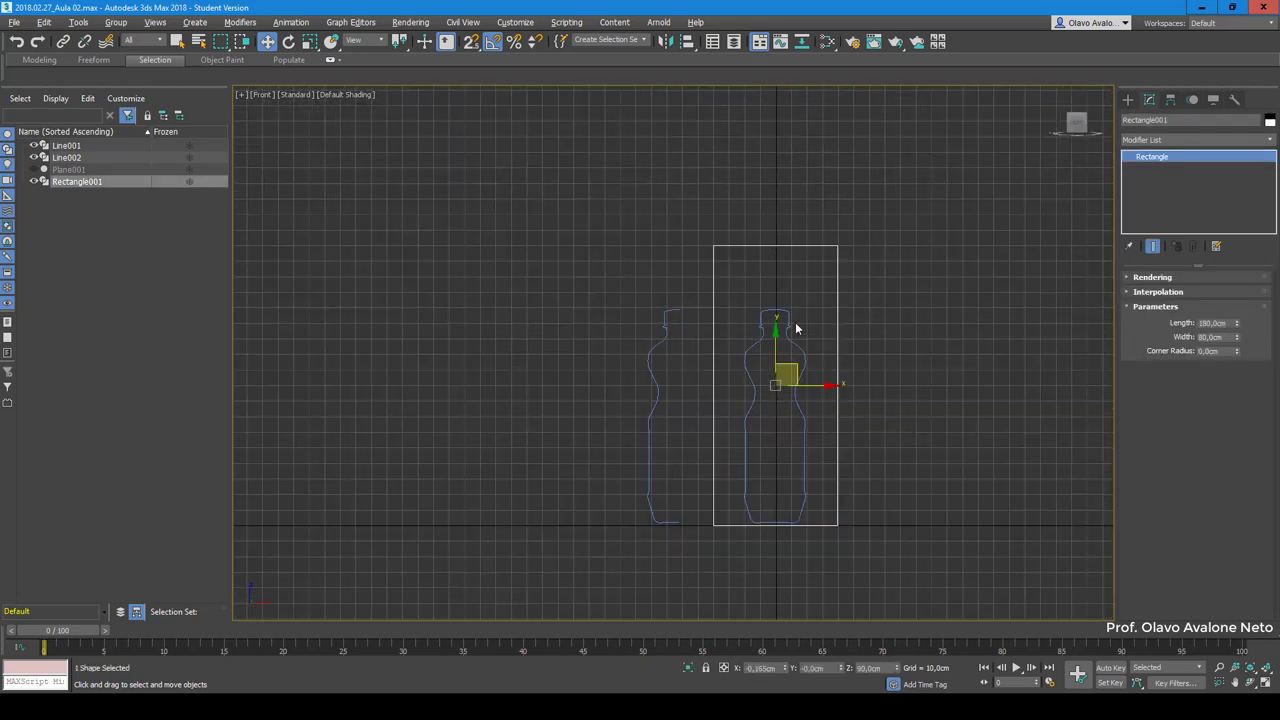
pyautogui.scroll(2, 797, 332)
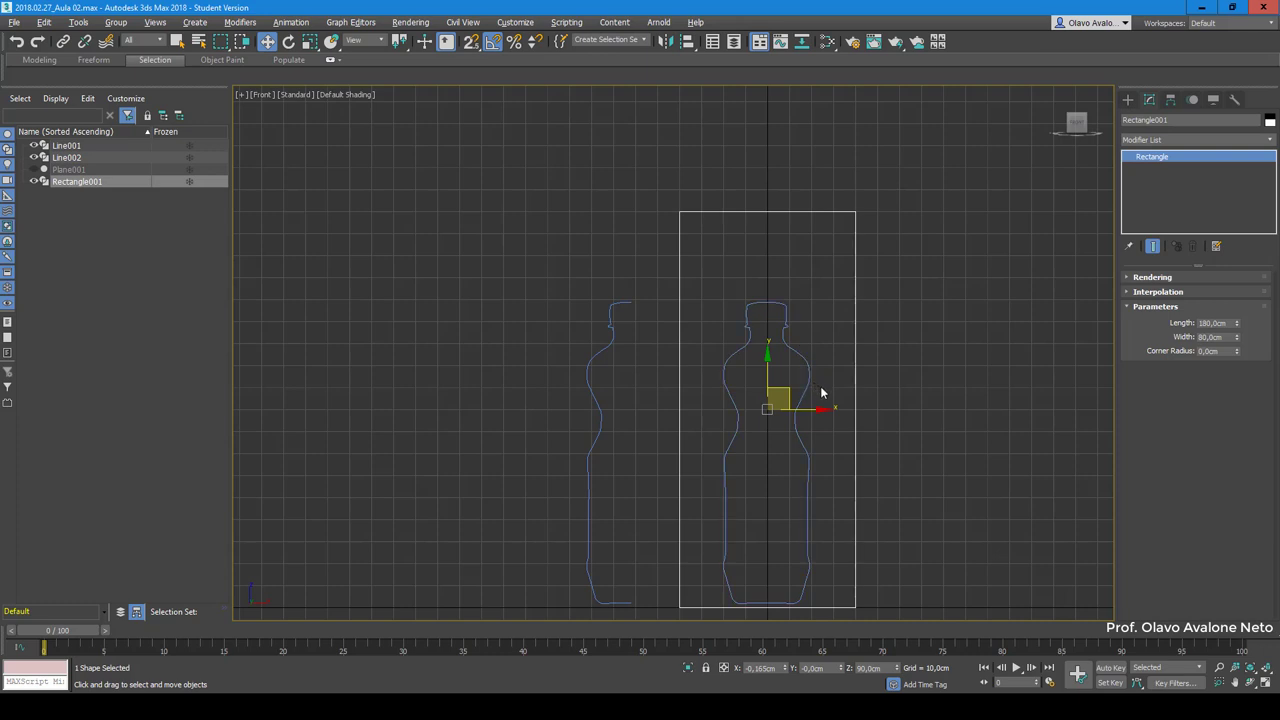
pyautogui.click(784, 316)
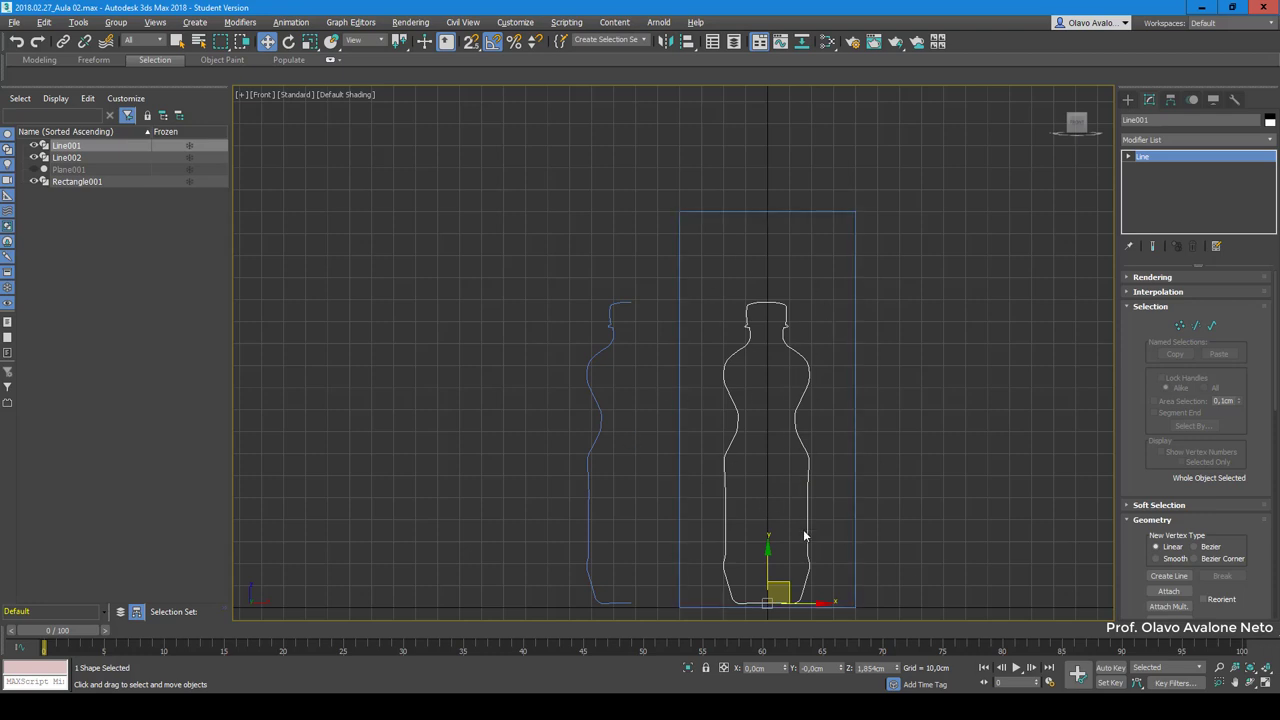
pyautogui.click(855, 395)
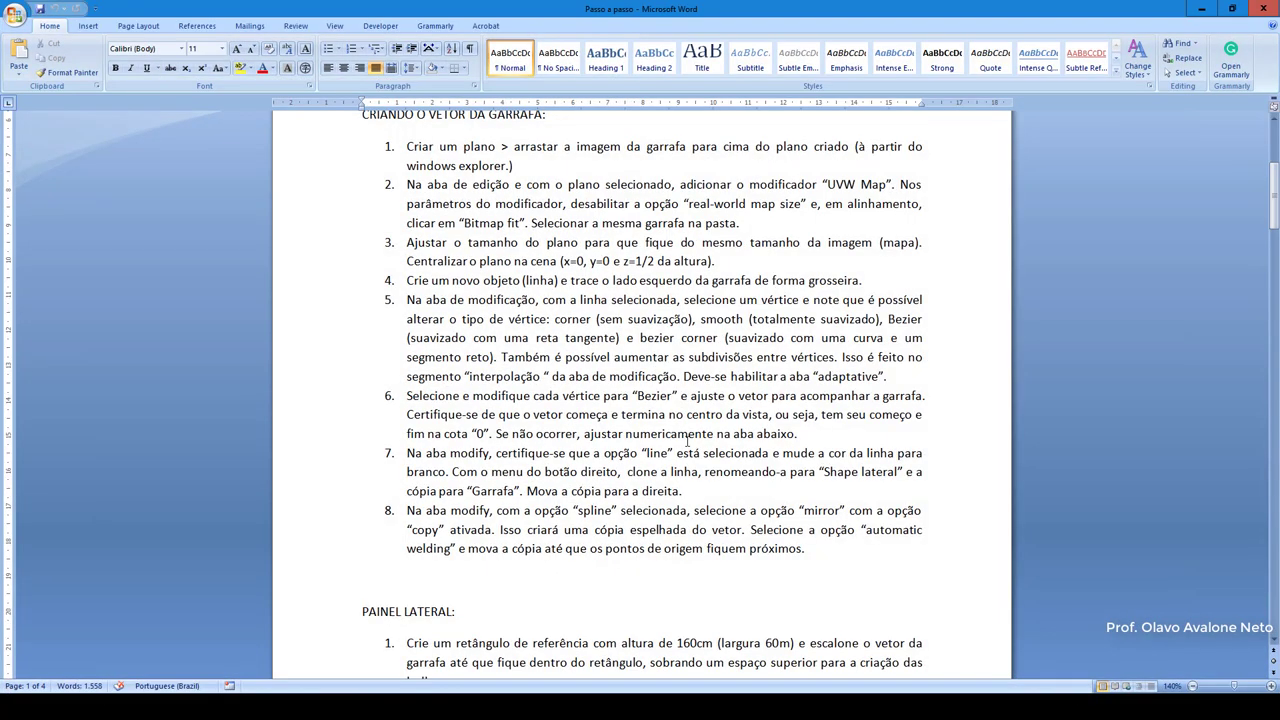
# Step: Scroll the Word tutorial down to the PAINEL LATERAL side-panel steps
pyautogui.scroll(-2, 684, 442)
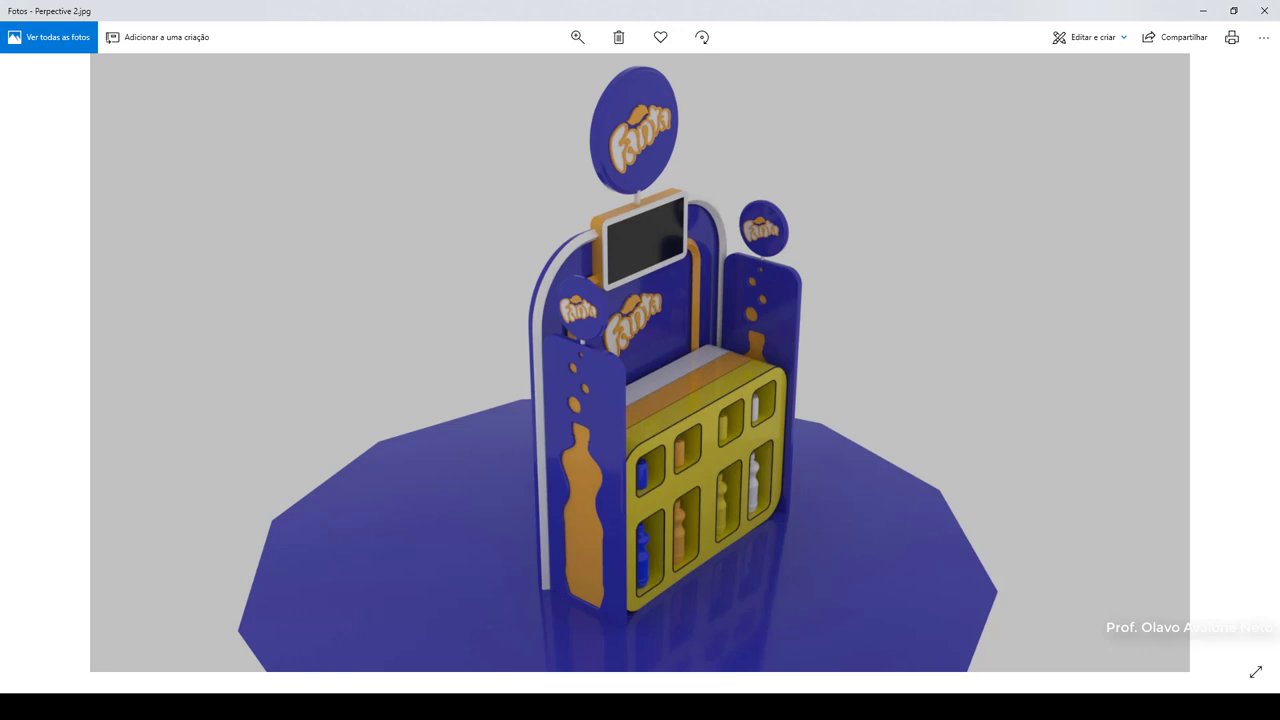
# Step: Close the material editor and resize Rectangle001 to width 60 and length 160
pyautogui.click(249, 660)
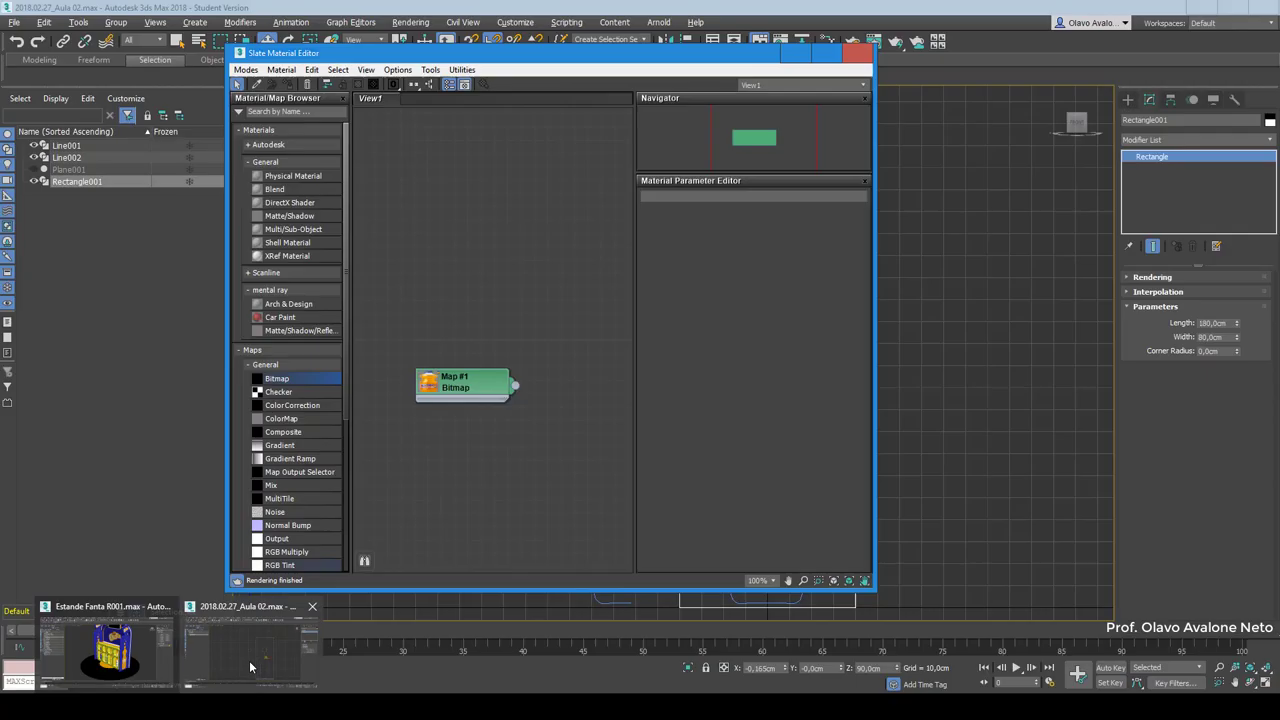
pyautogui.press('m')
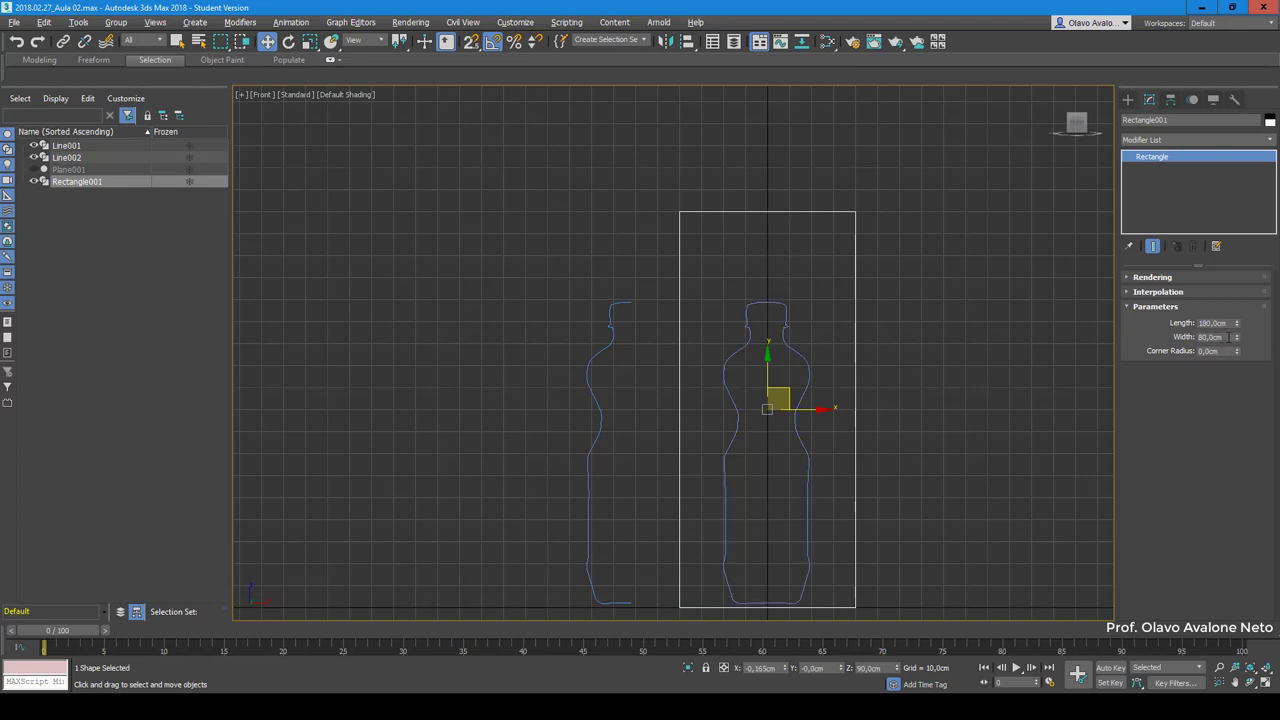
pyautogui.doubleClick(1213, 337)
pyautogui.press('BackSpace')
pyautogui.write('60')
pyautogui.press('Tab')
pyautogui.doubleClick(1228, 323)
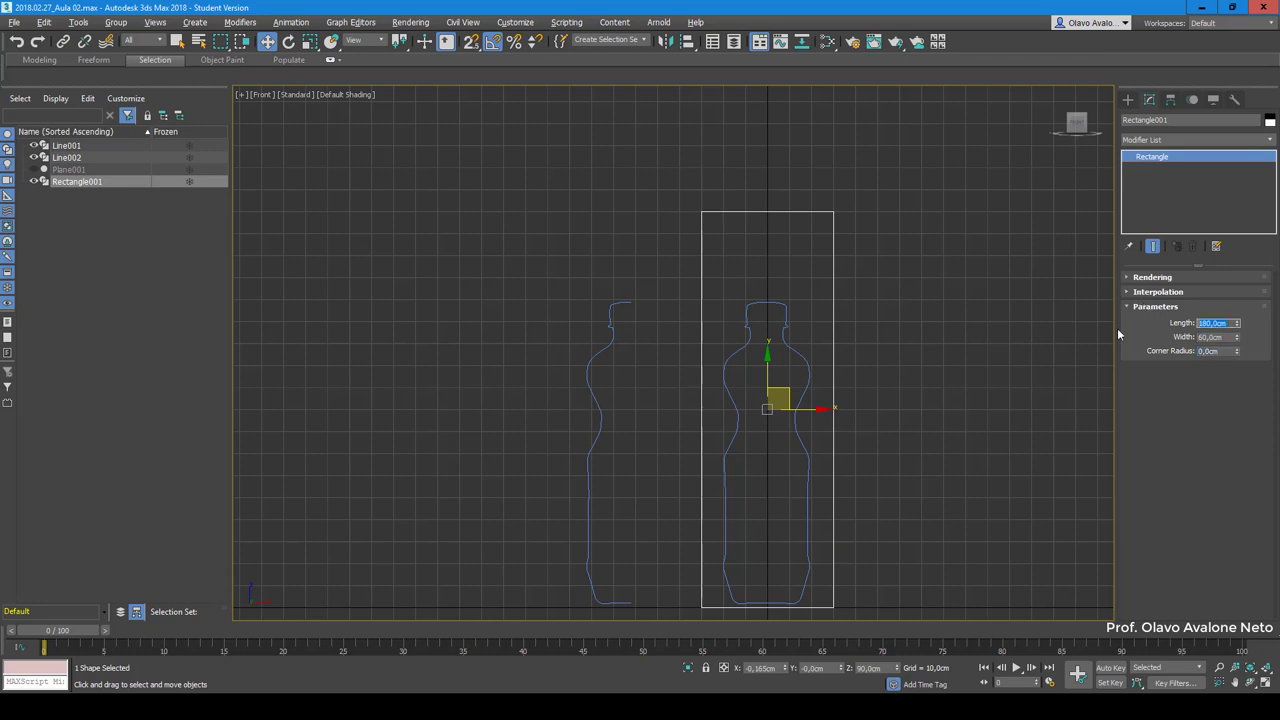
pyautogui.write('160')
pyautogui.press('Return')
# Step: Switch to the four-viewport layout and orbit the Perspective view around the outlines
pyautogui.scroll(-2, 750, 522)
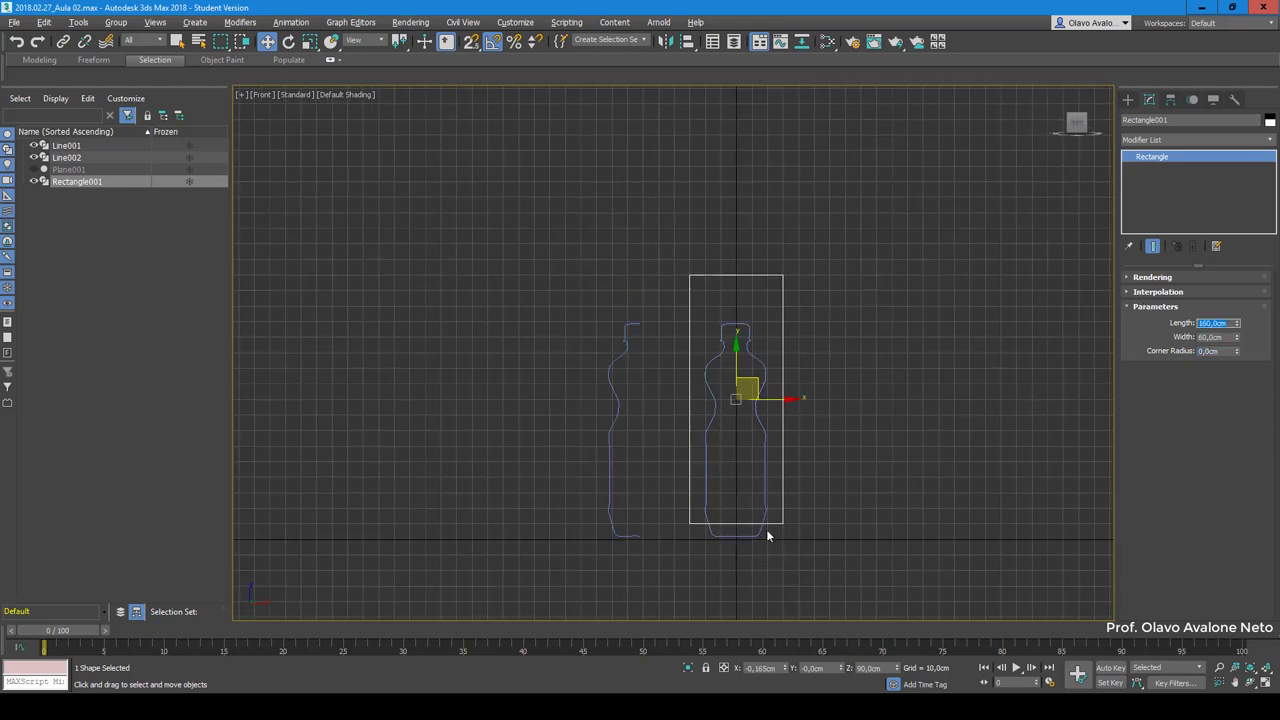
pyautogui.click(775, 544)
pyautogui.hotkey('alt', 'w')
pyautogui.click(934, 561)
pyautogui.keyDown('alt'); pyautogui.moveTo(934, 561); pyautogui.dragTo(817, 557, button='middle'); pyautogui.keyUp('alt')
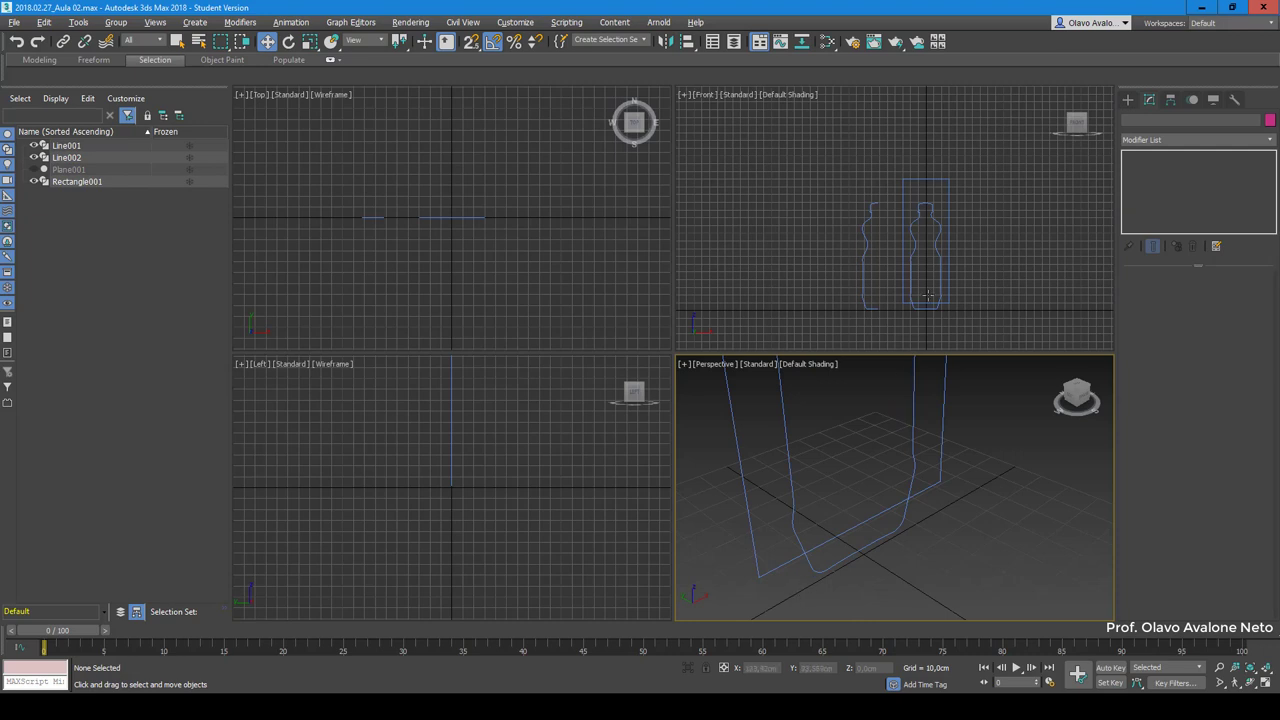
# Step: Maximize the Front viewport and select Rectangle001
pyautogui.click(1004, 231)
pyautogui.press('super+w')
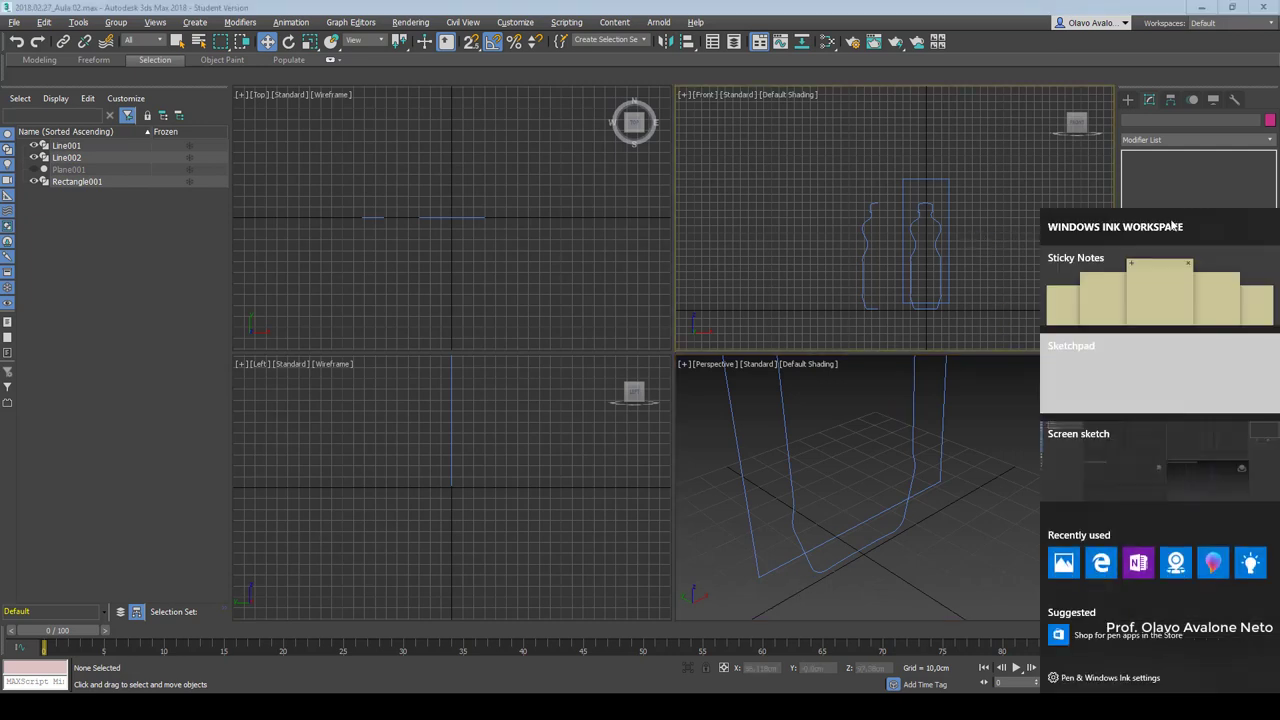
pyautogui.click(995, 7)
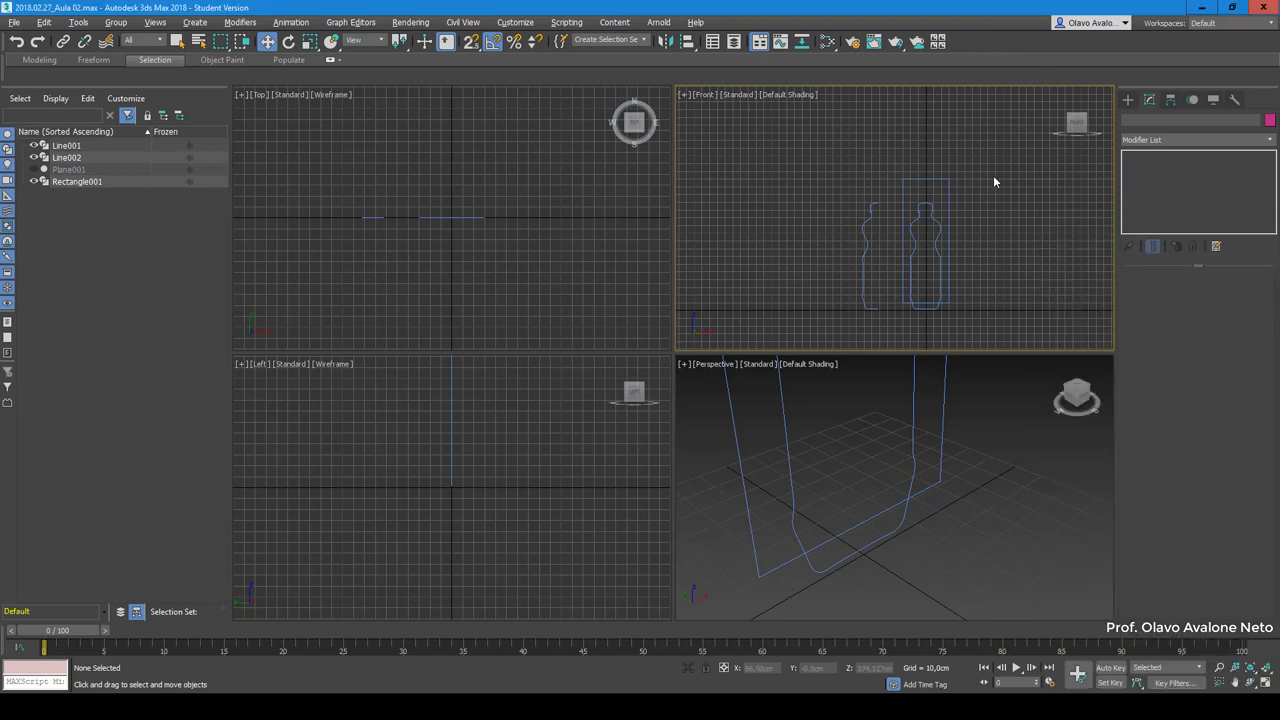
pyautogui.hotkey('alt', 'w')
pyautogui.click(783, 305)
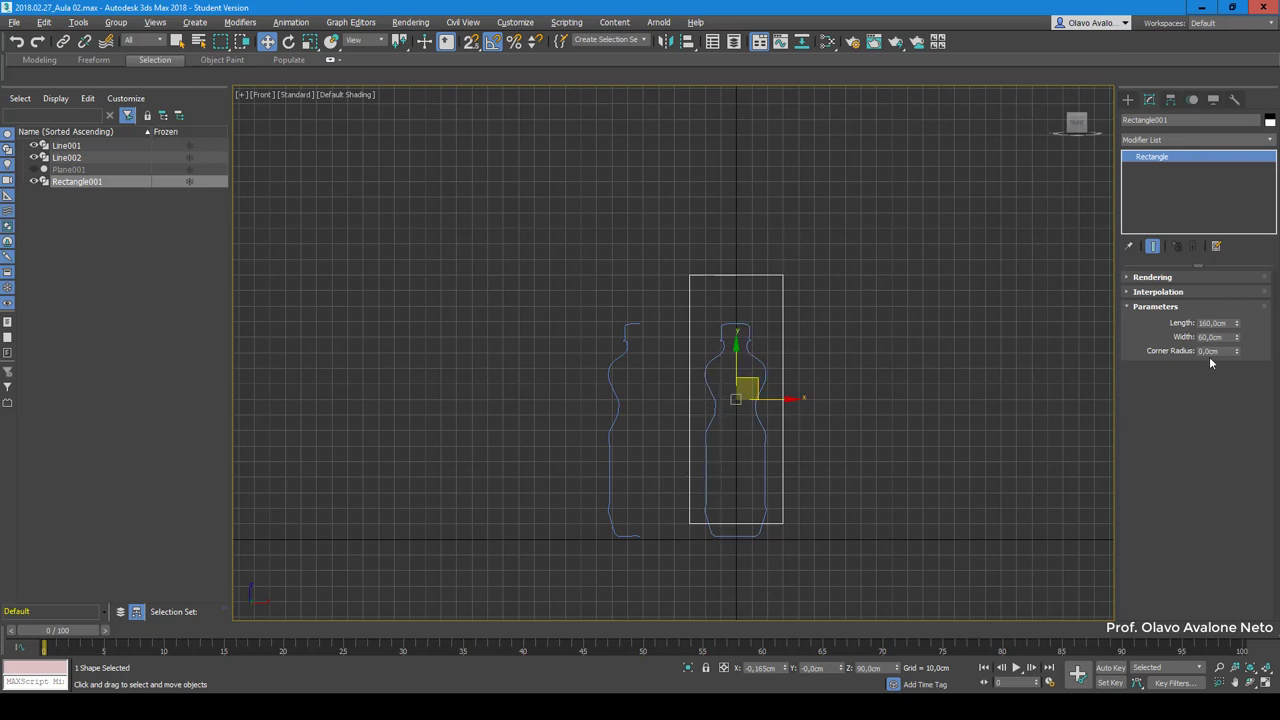
# Step: Move Rectangle001 to Z 80 cm using the status-bar coordinate field
pyautogui.click(1222, 323)
pyautogui.click(884, 665)
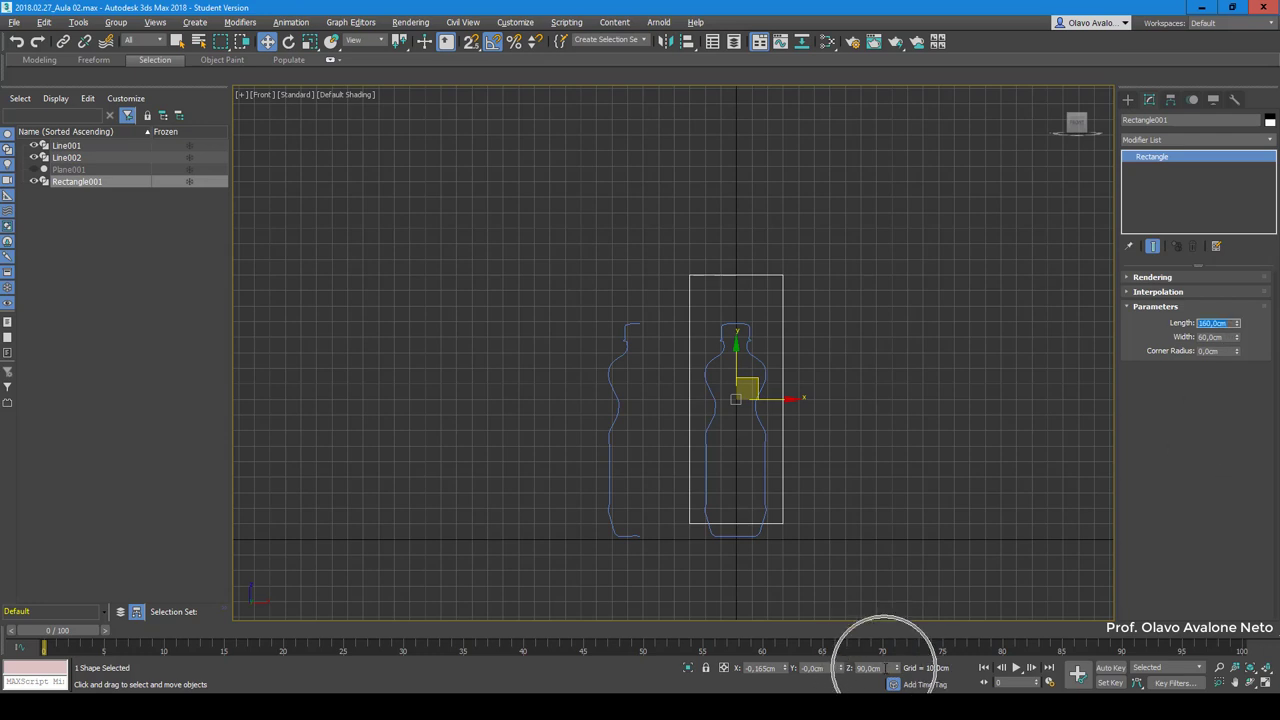
pyautogui.click(869, 667)
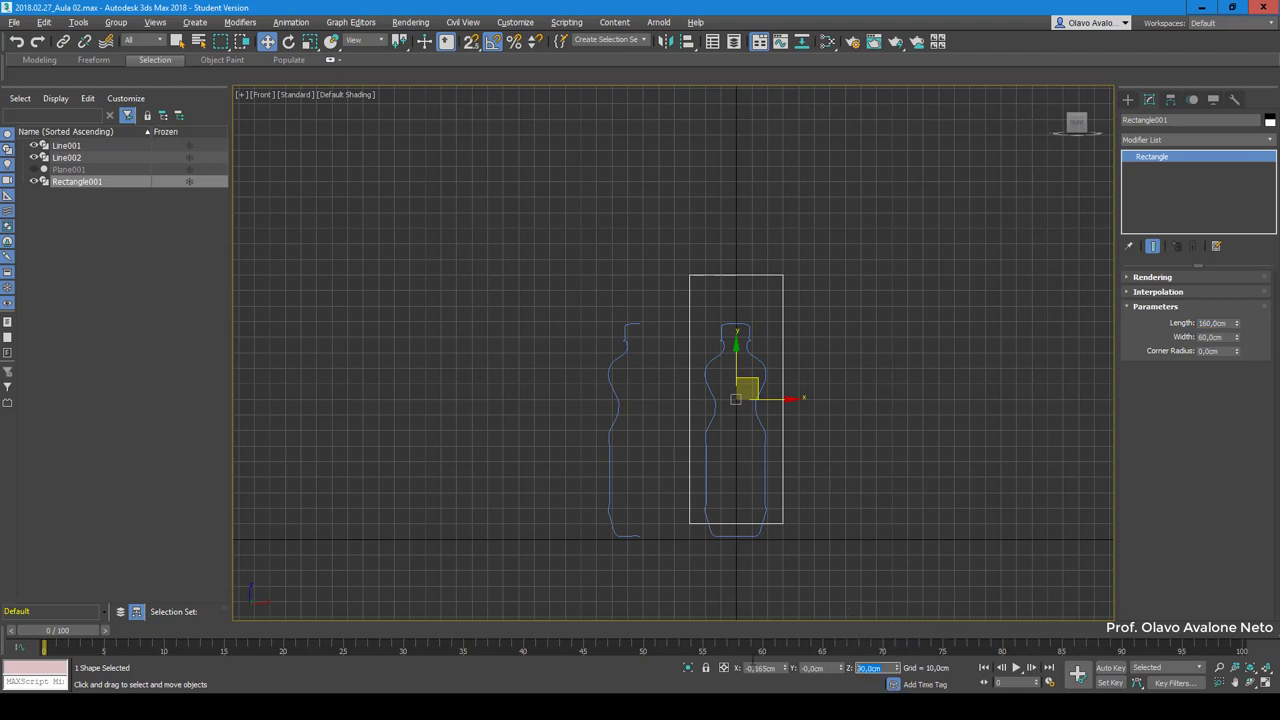
pyautogui.write('80')
pyautogui.press('Return')
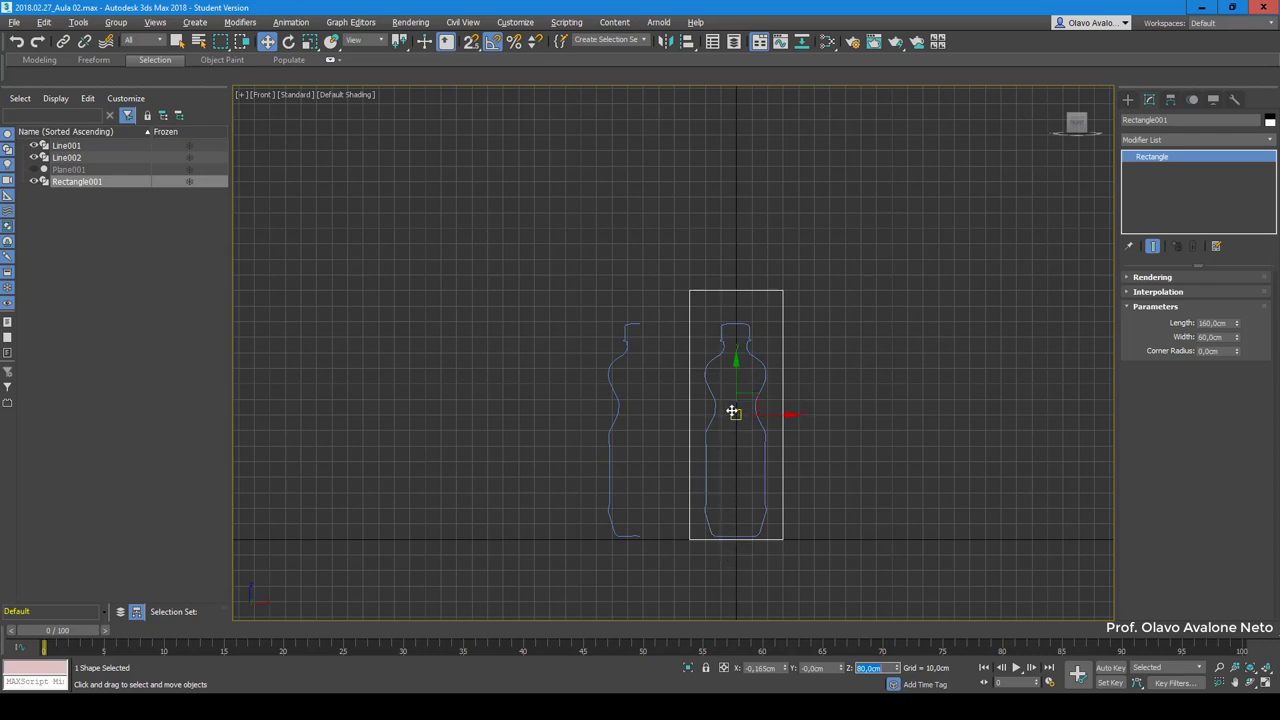
# Step: Select the centre bottle outline and frame it in the front view
pyautogui.press('z')
pyautogui.click(645, 547)
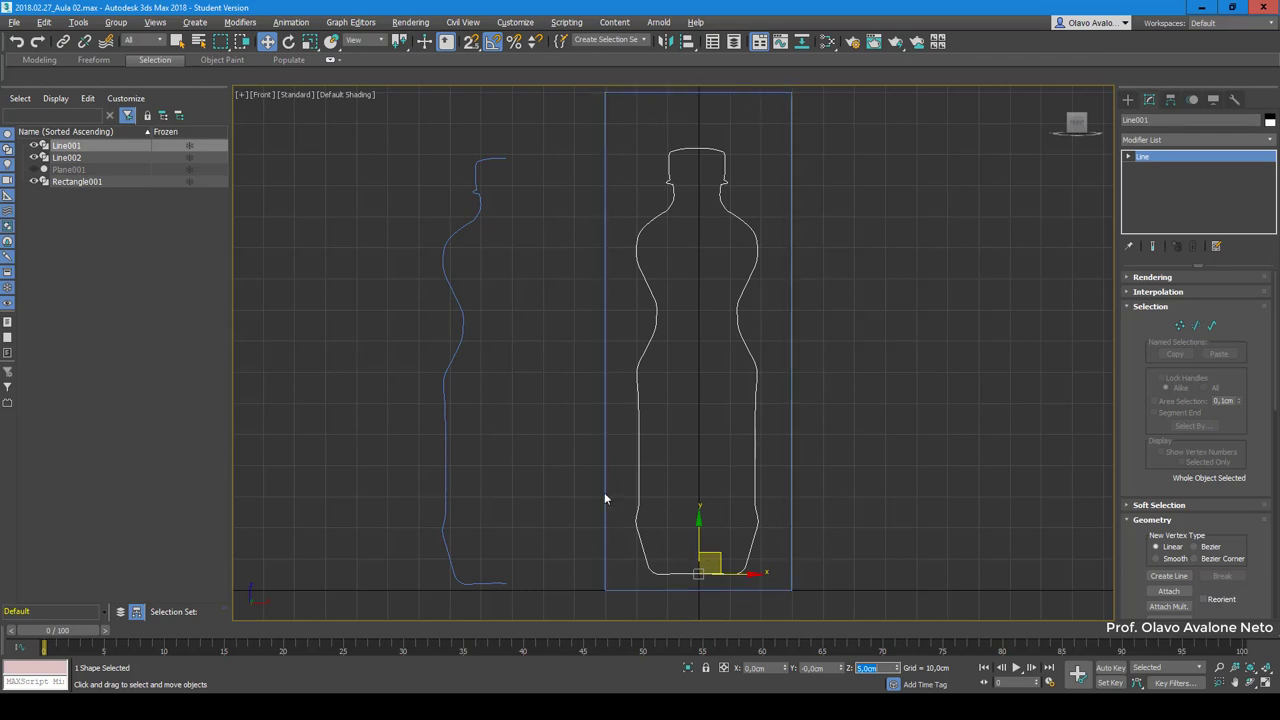
pyautogui.scroll(-2, 784, 472)
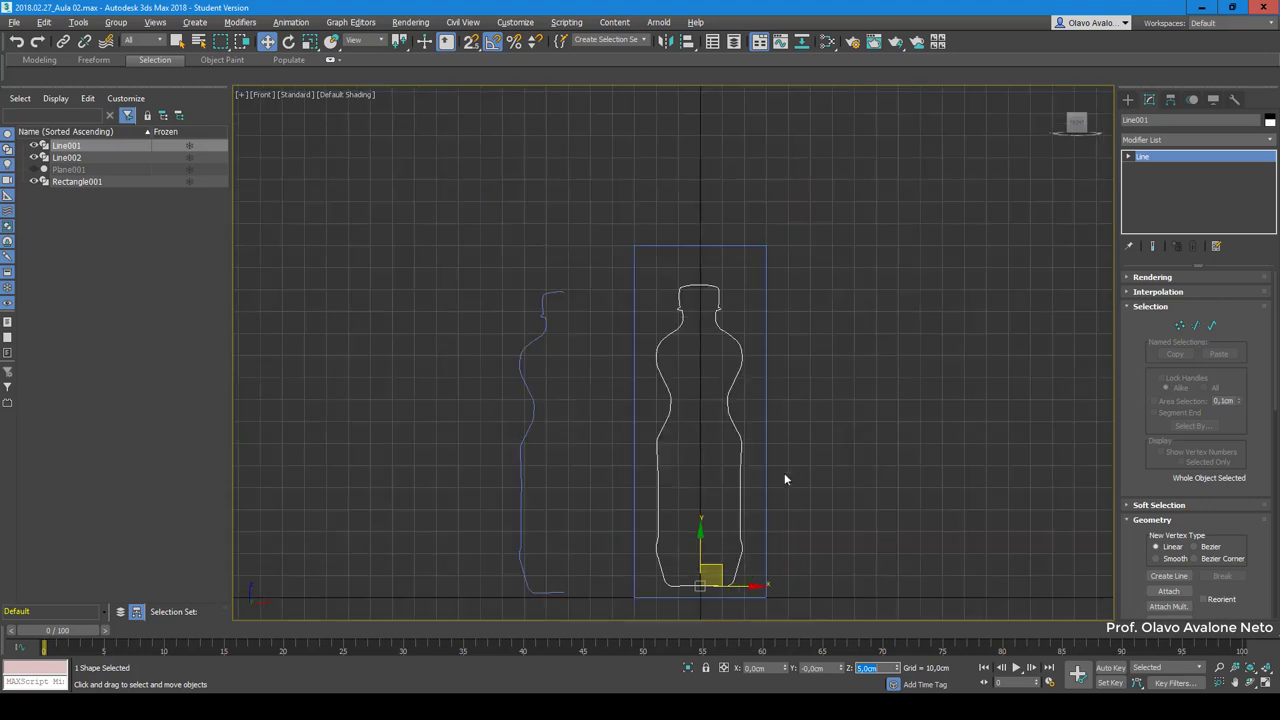
pyautogui.moveTo(784, 472); pyautogui.dragTo(725, 455, button='middle')
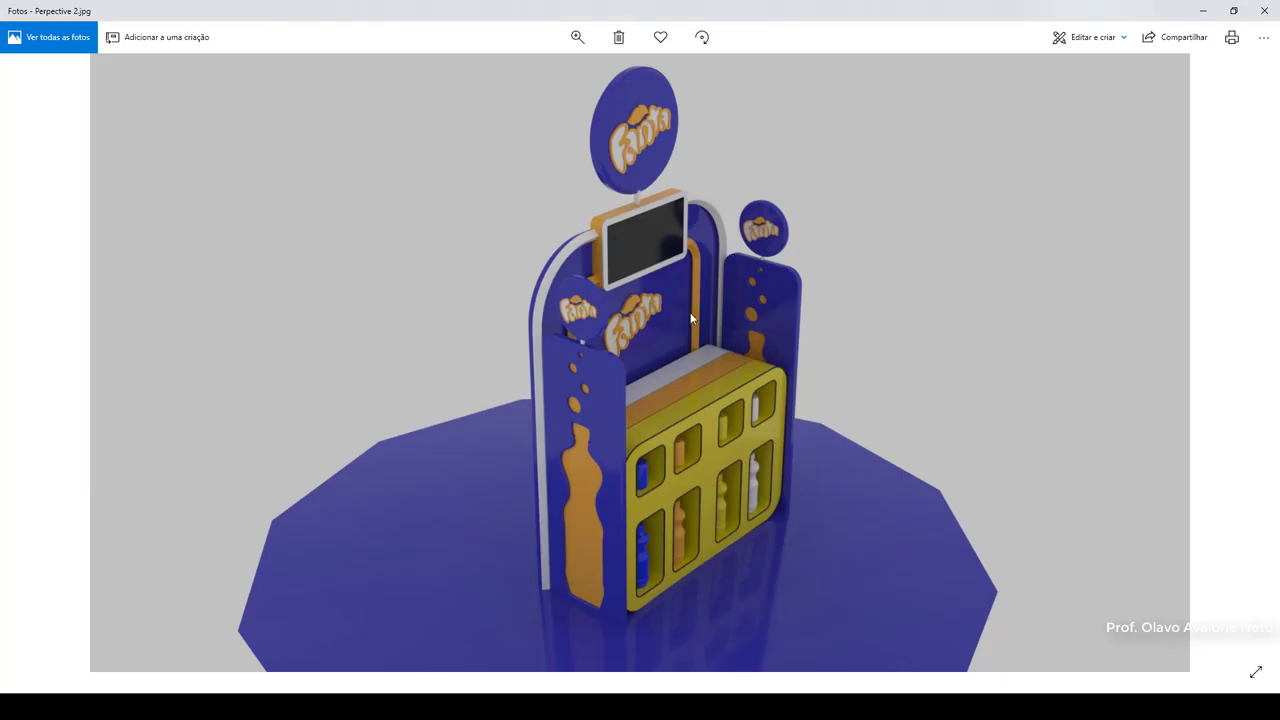
# Step: Zoom into the Perspective 2.jpg render in Photos, then return to 3ds Max
pyautogui.scroll(2, 582, 394)
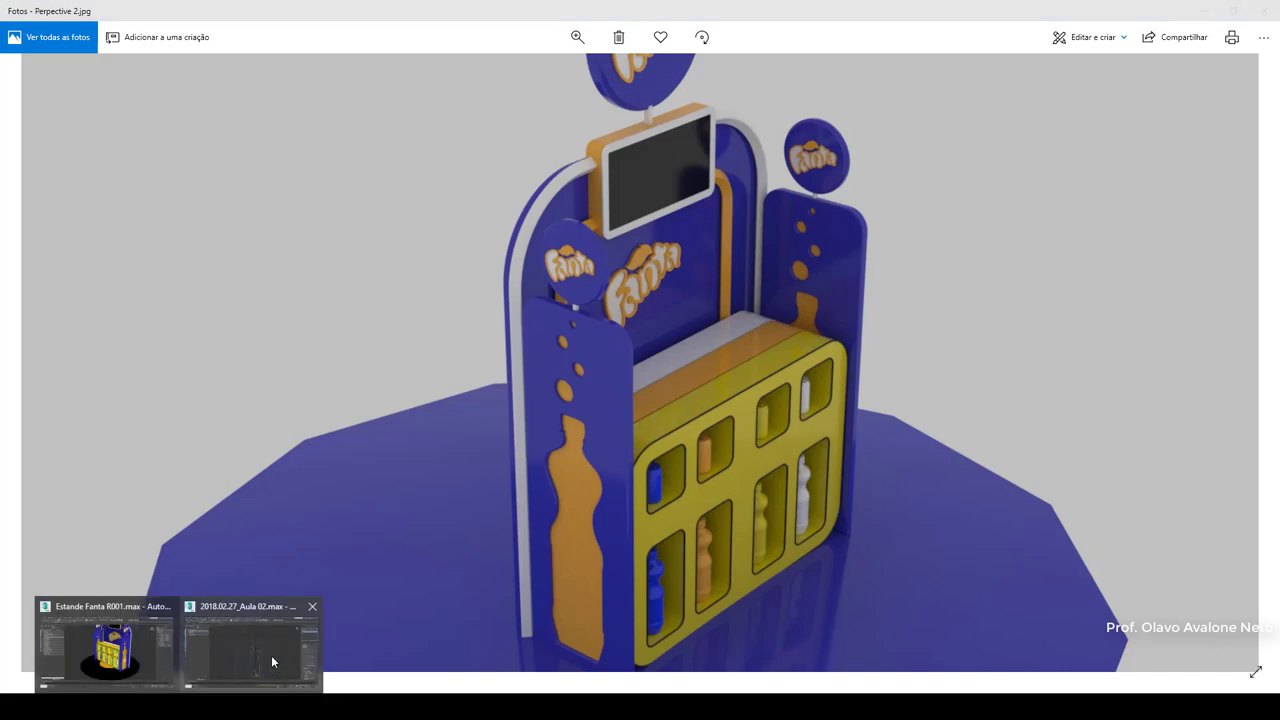
pyautogui.click(271, 655)
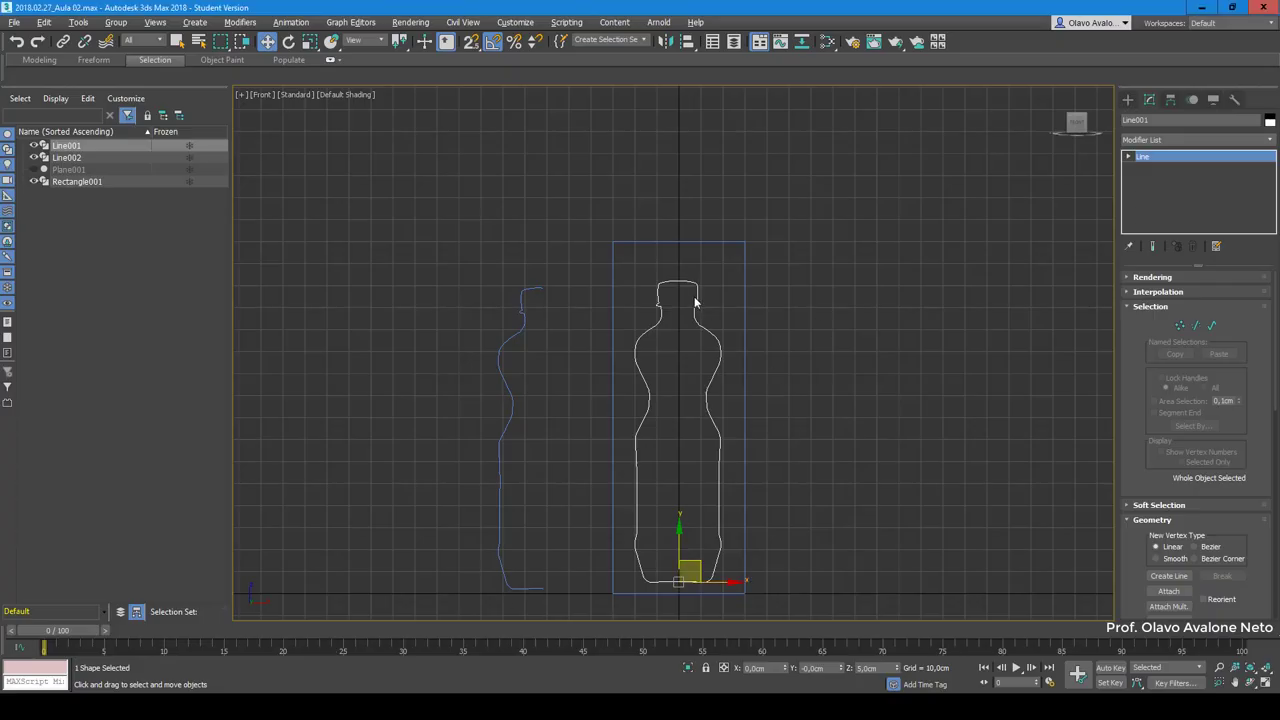
# Step: Uniformly scale the bottle outline down to about 76 percent
pyautogui.click(681, 551)
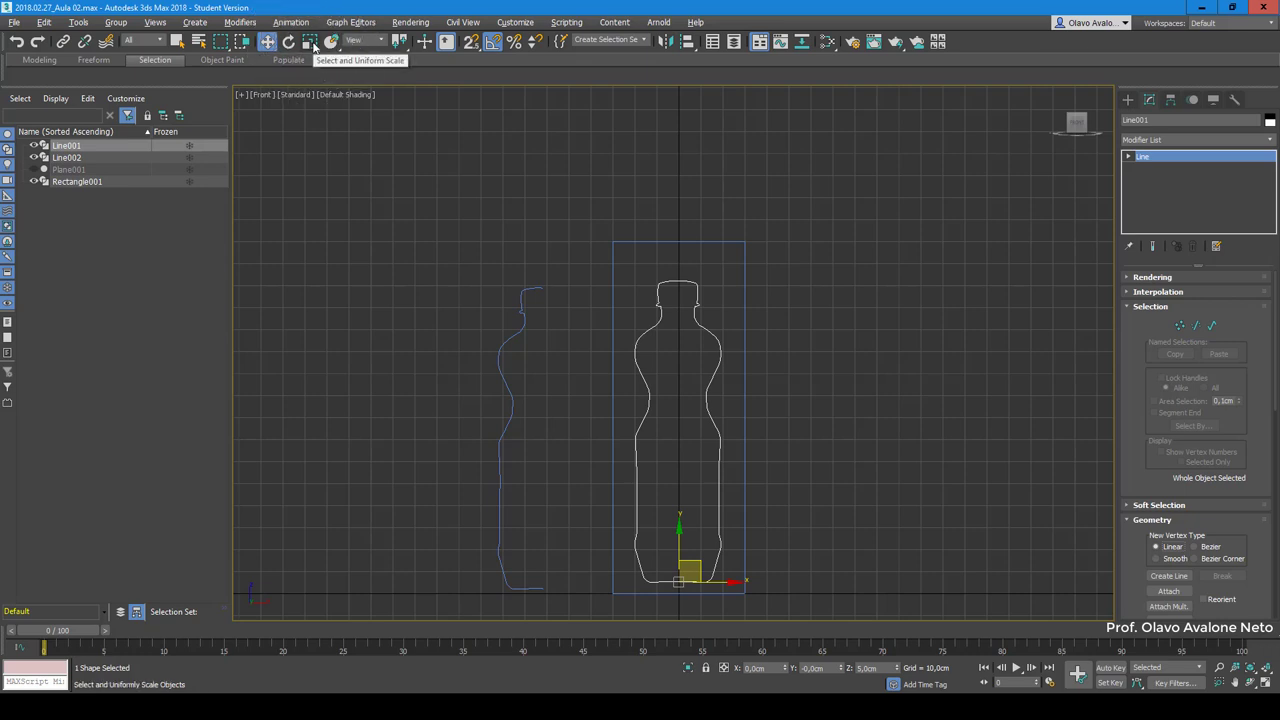
pyautogui.click(311, 42)
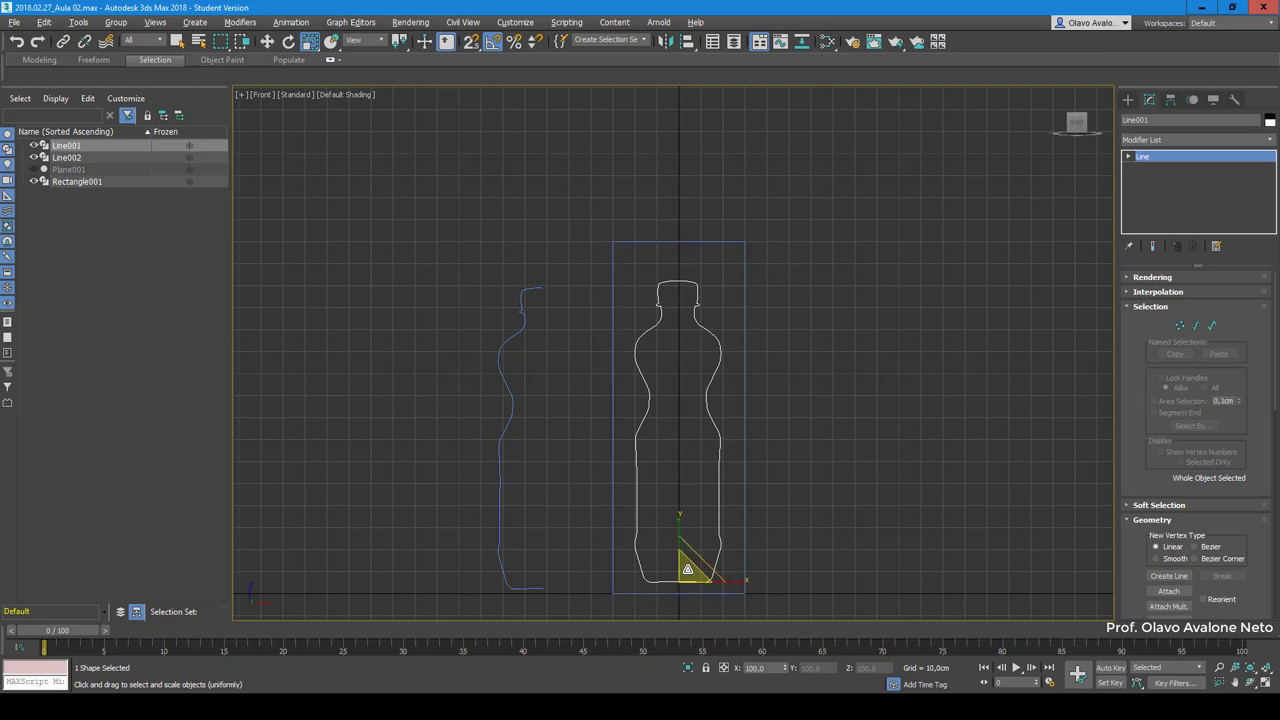
pyautogui.moveTo(687, 567); pyautogui.dragTo(693, 581)
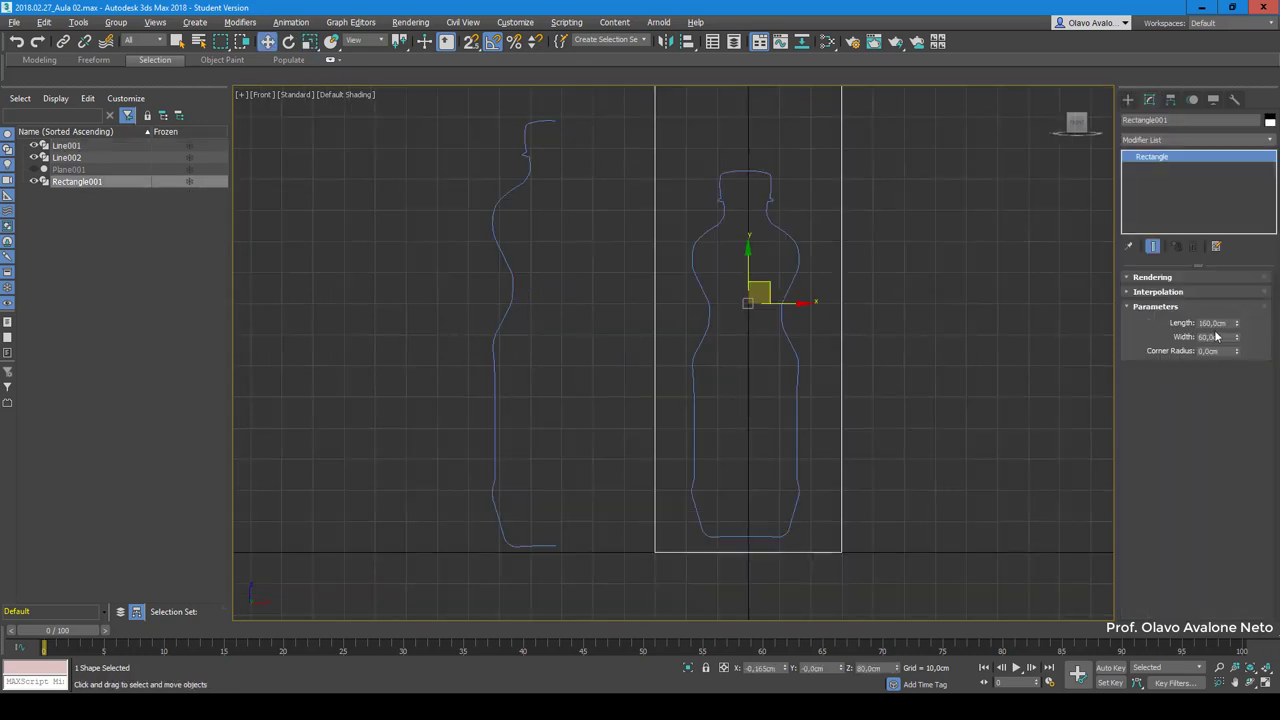
pyautogui.press('Tab')
pyautogui.click(795, 510)
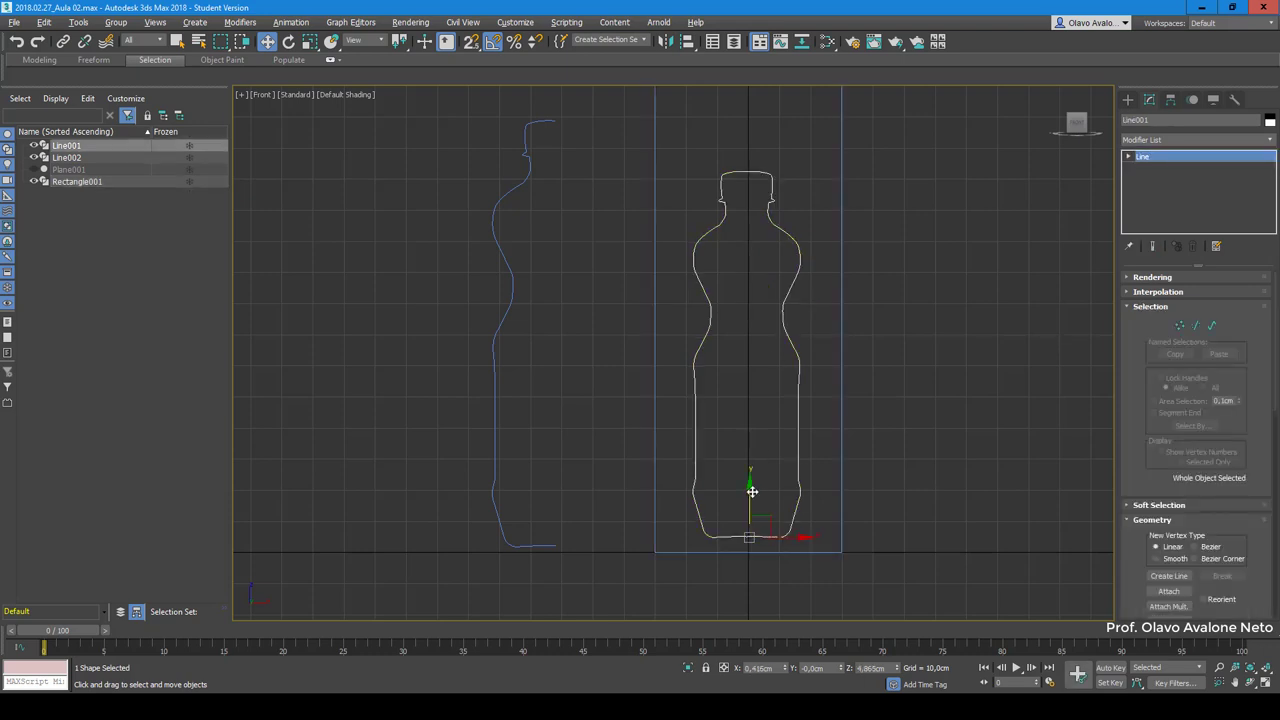
# Step: Centre the bottle outline at X 0, Y 0, nudge it down, and compare with the reference render
pyautogui.doubleClick(827, 668)
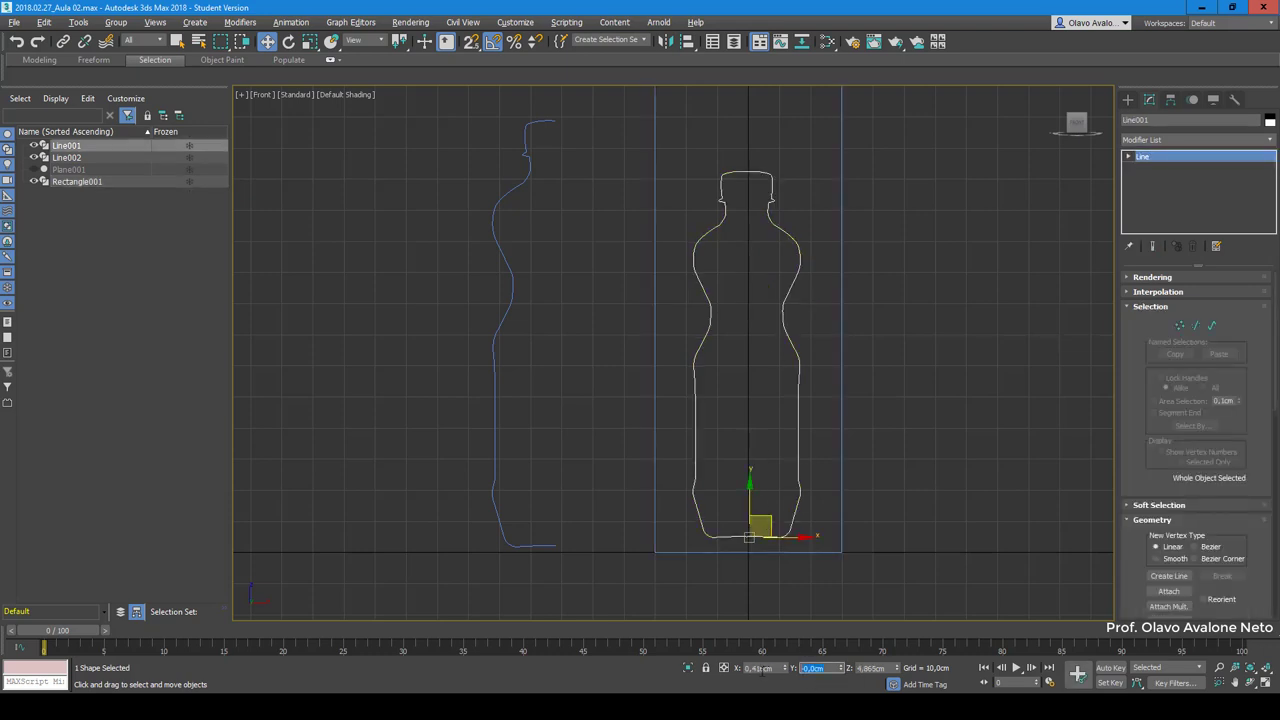
pyautogui.write('0')
pyautogui.doubleClick(760, 668)
pyautogui.write('0')
pyautogui.press('Return')
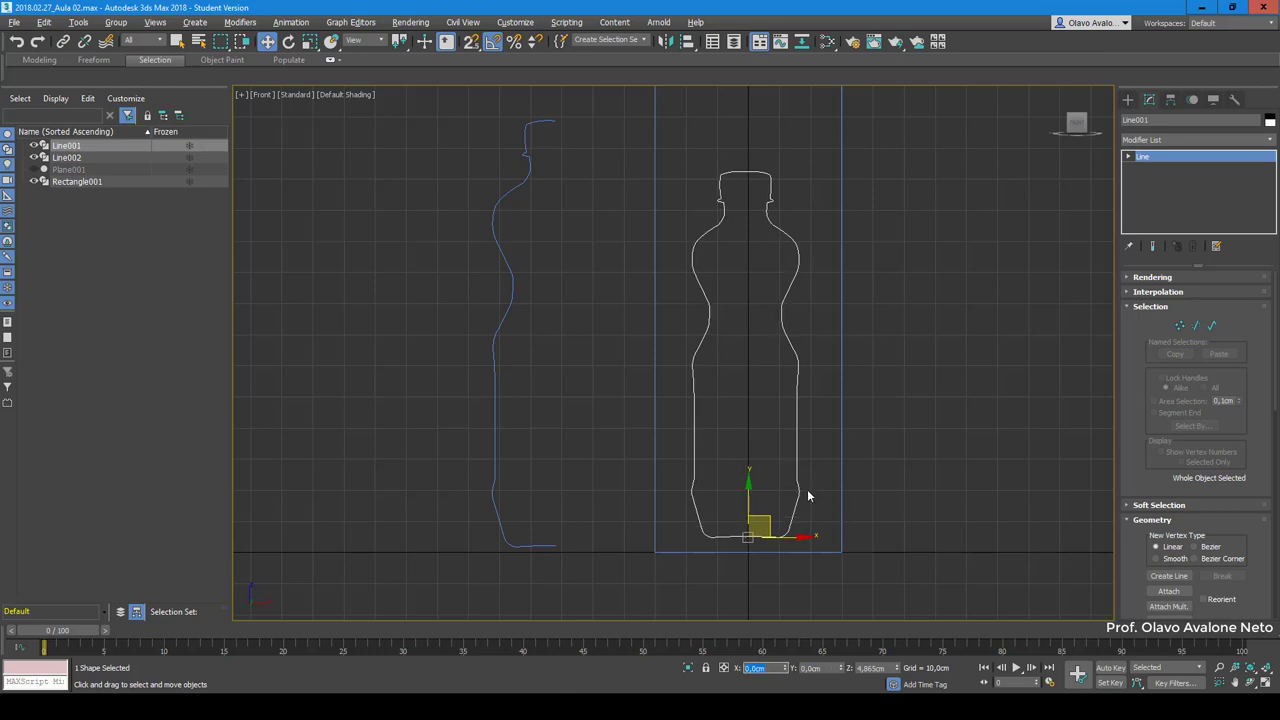
pyautogui.moveTo(749, 483); pyautogui.dragTo(749, 488)
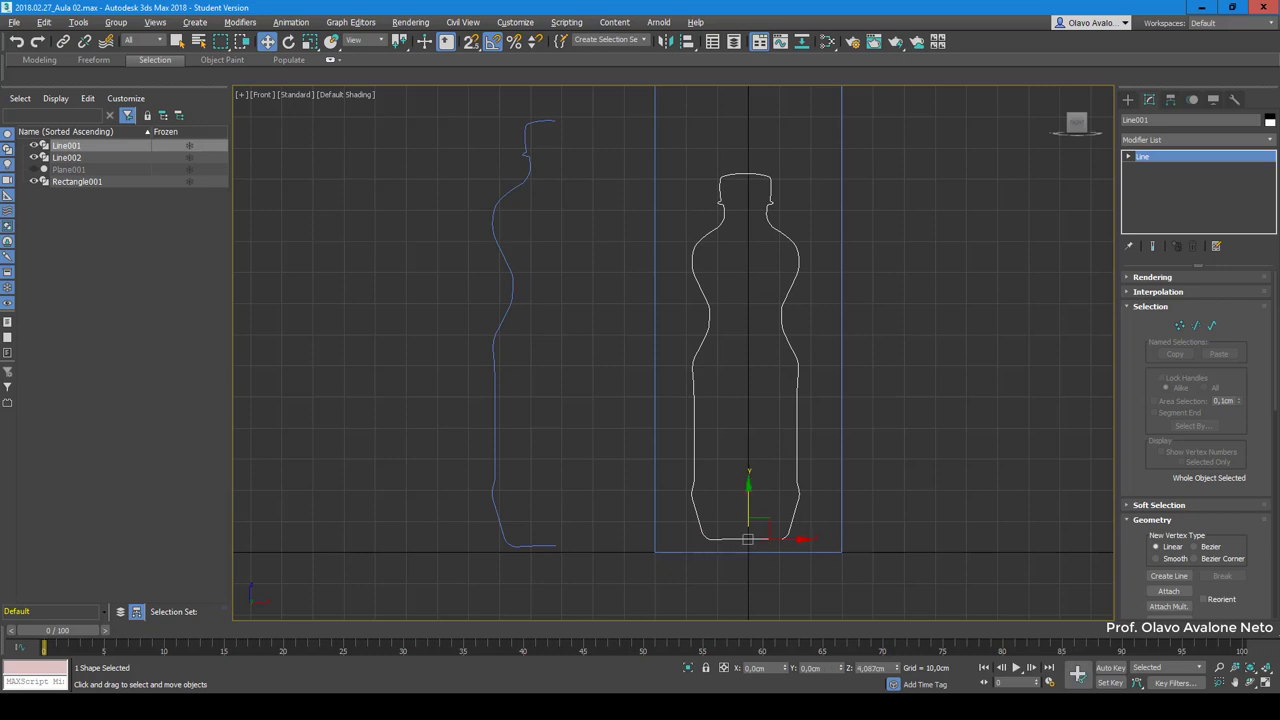
pyautogui.hotkey('alt', 'Tab')
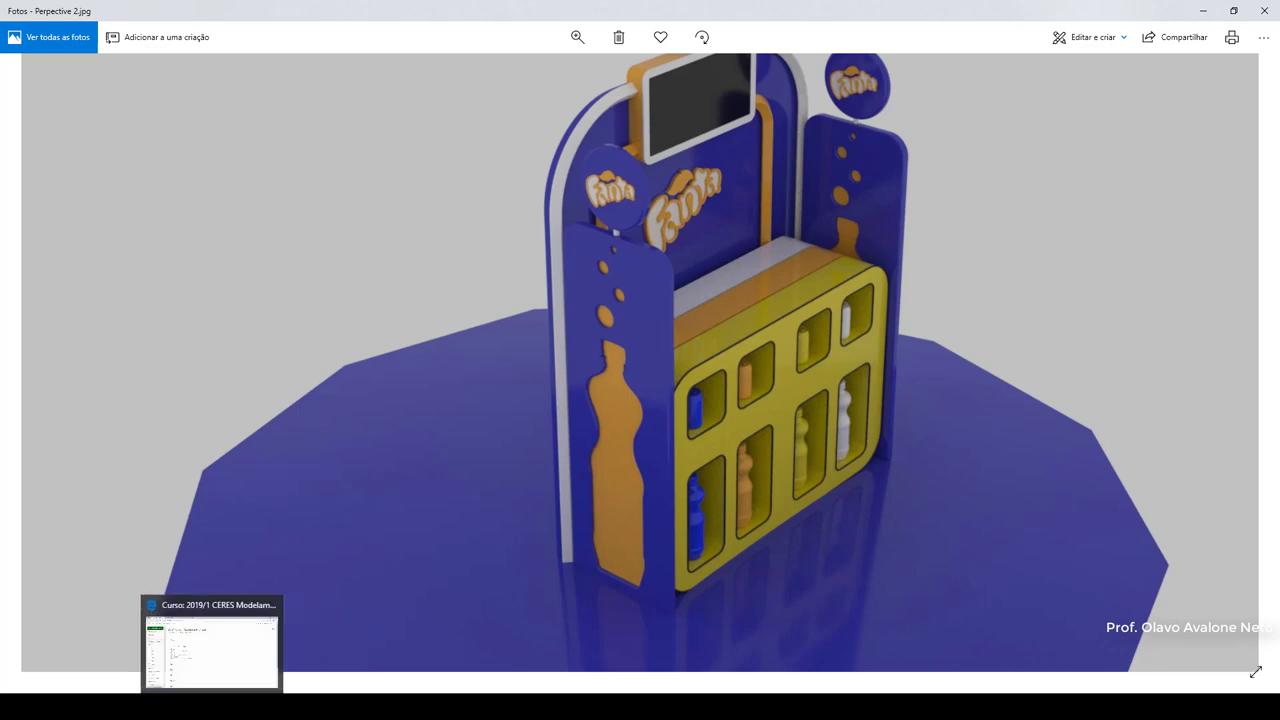
pyautogui.click(256, 671)
# Step: Add an Edit Spline modifier to Rectangle001 and enter Vertex mode
pyautogui.moveTo(781, 361); pyautogui.dragTo(686, 486, button='middle')
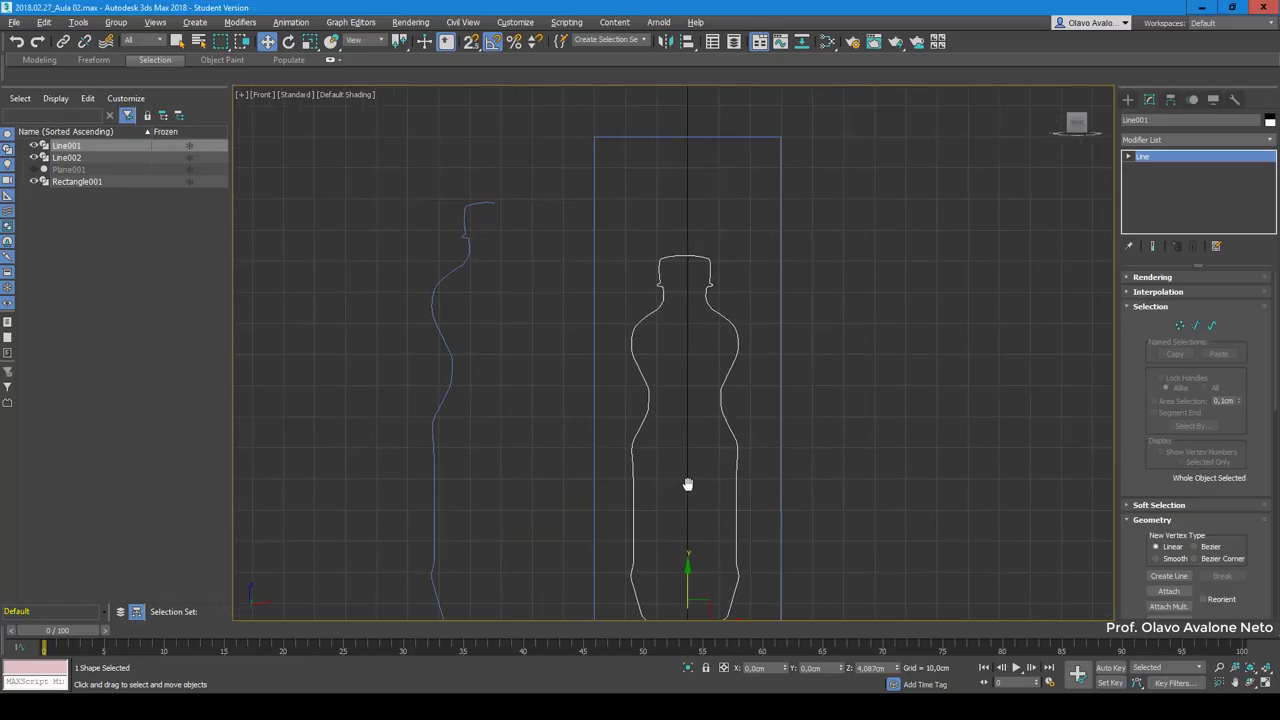
pyautogui.keyDown('alt'); pyautogui.moveTo(920, 230); pyautogui.dragTo(720, 232, button='middle'); pyautogui.keyUp('alt')
pyautogui.click(720, 232)
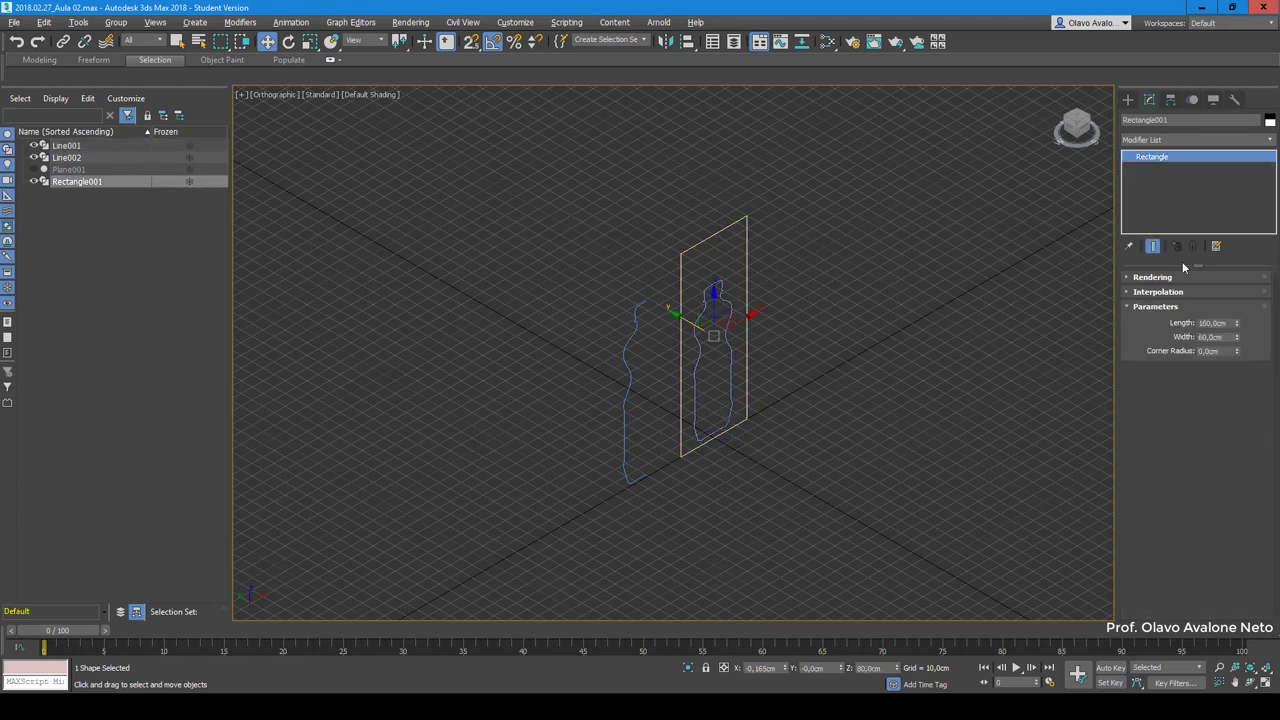
pyautogui.click(1194, 139)
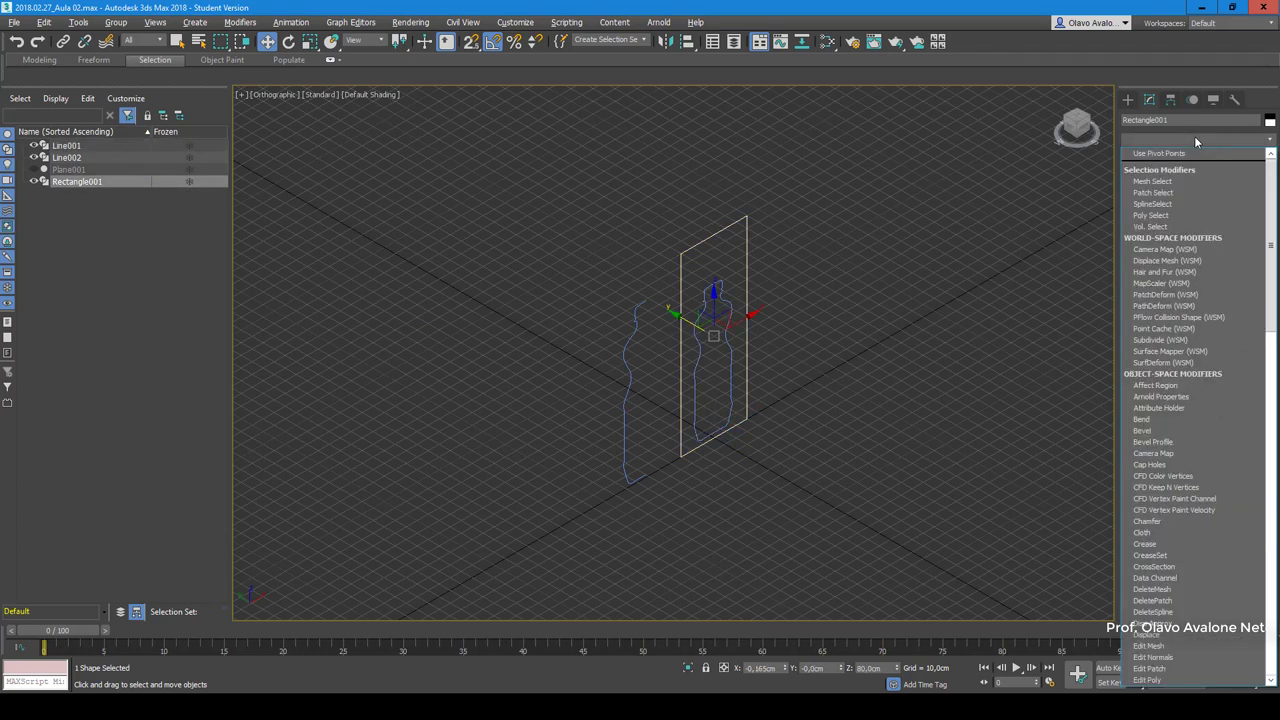
pyautogui.press('e')
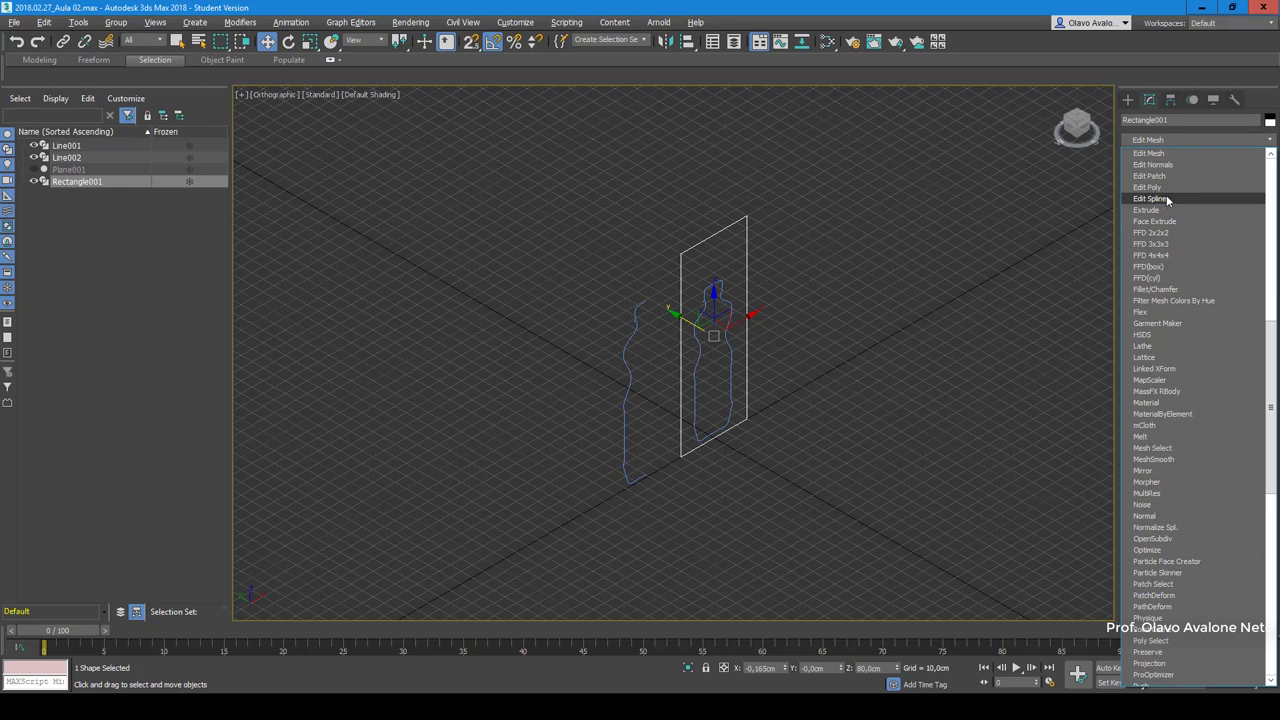
pyautogui.click(1166, 198)
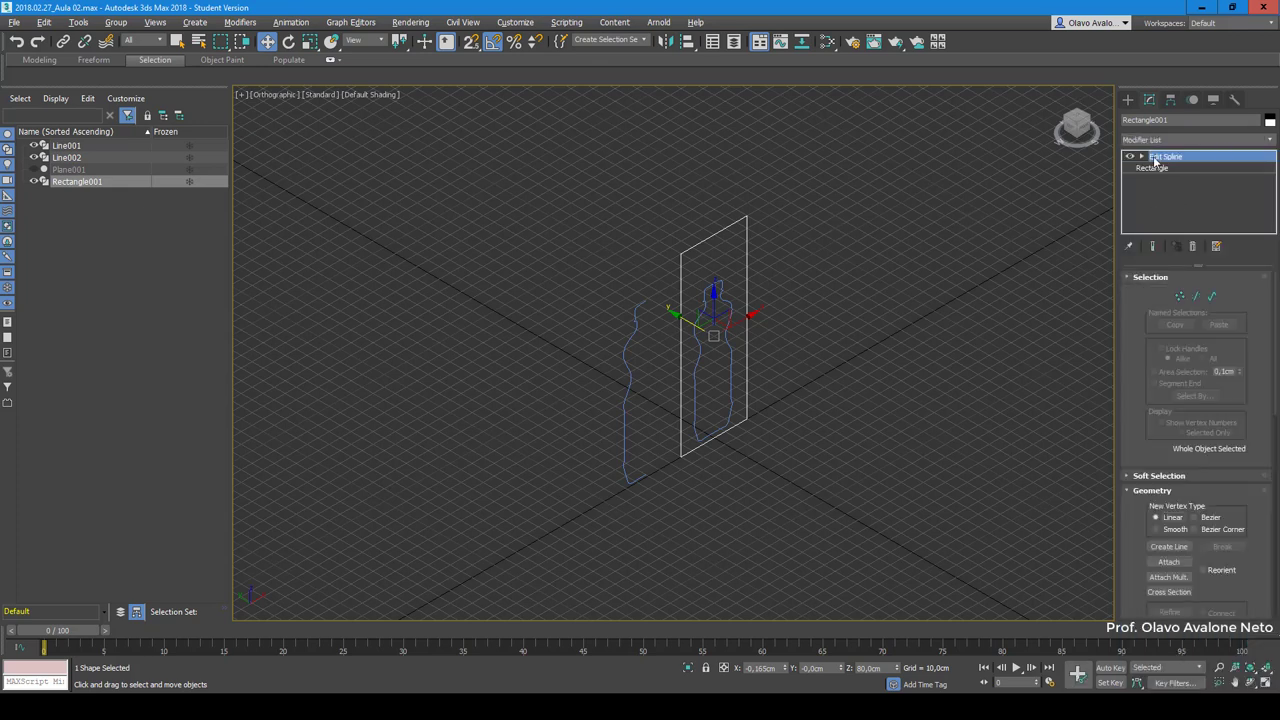
pyautogui.press('1')
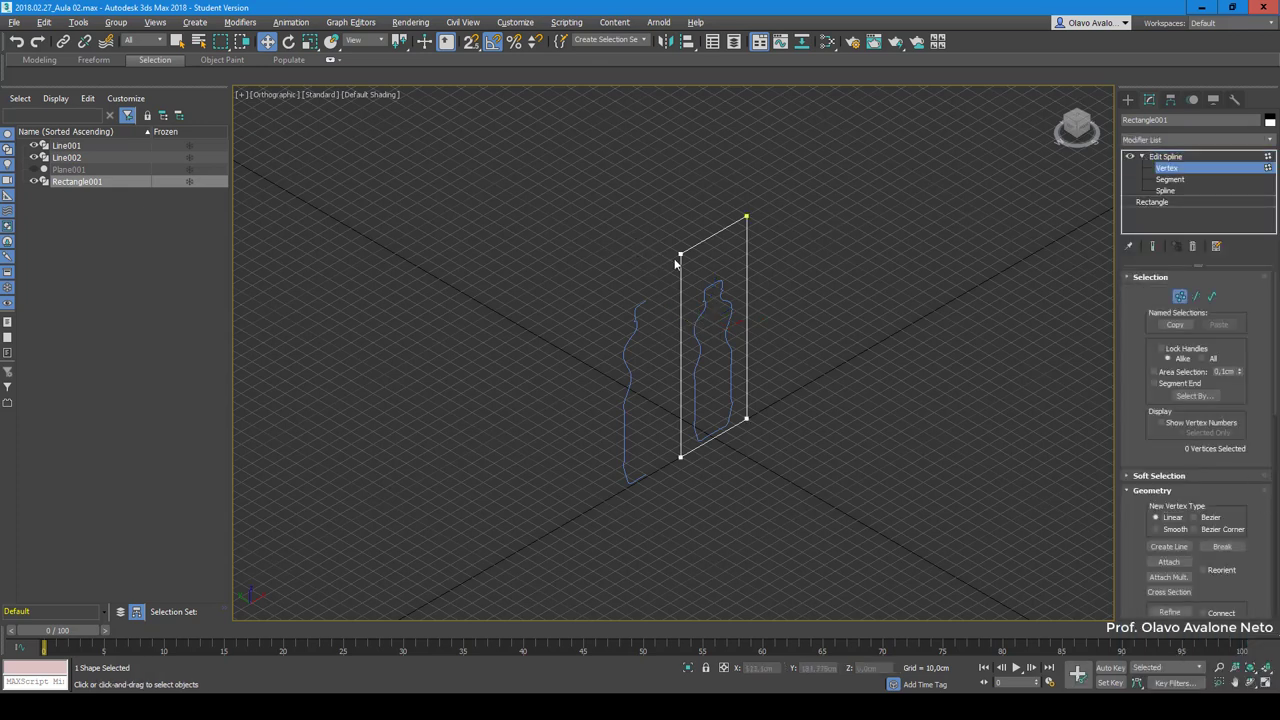
# Step: Attach the bottle outline Line001 to the rectangle, undoing an accidental move
pyautogui.scroll(-2, 1203, 490)
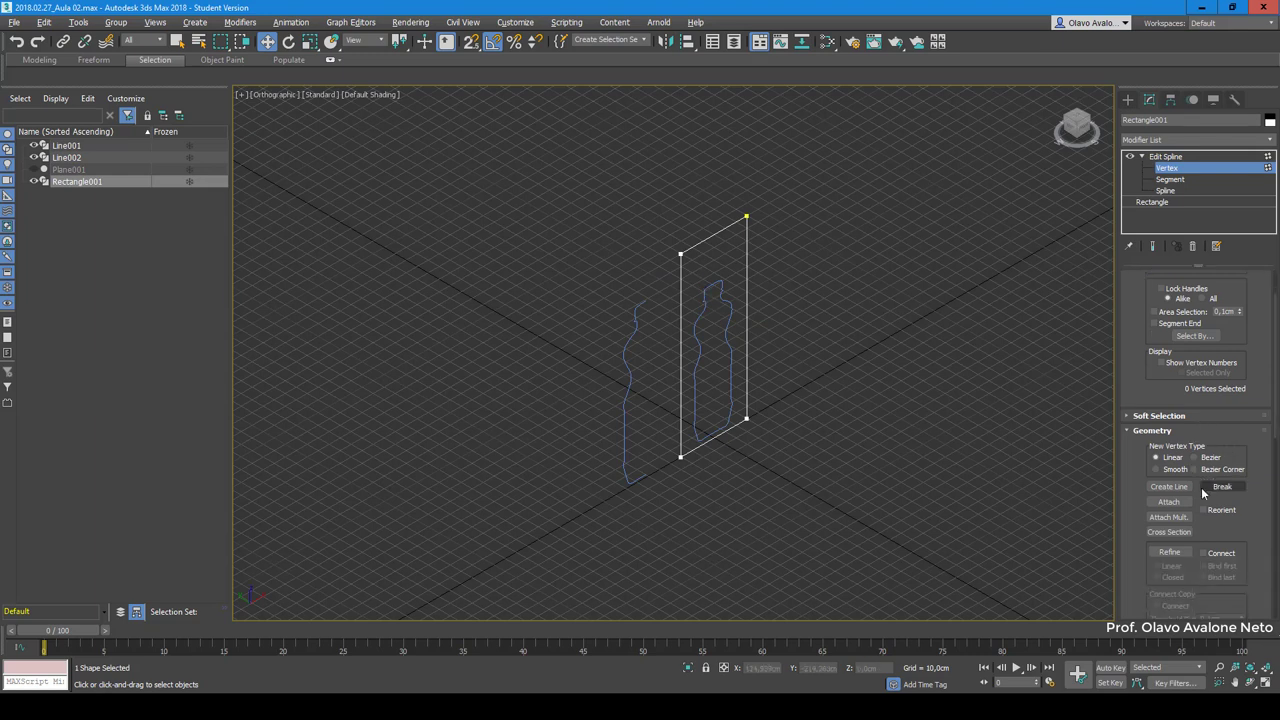
pyautogui.click(1172, 505)
pyautogui.click(1172, 502)
pyautogui.click(730, 312)
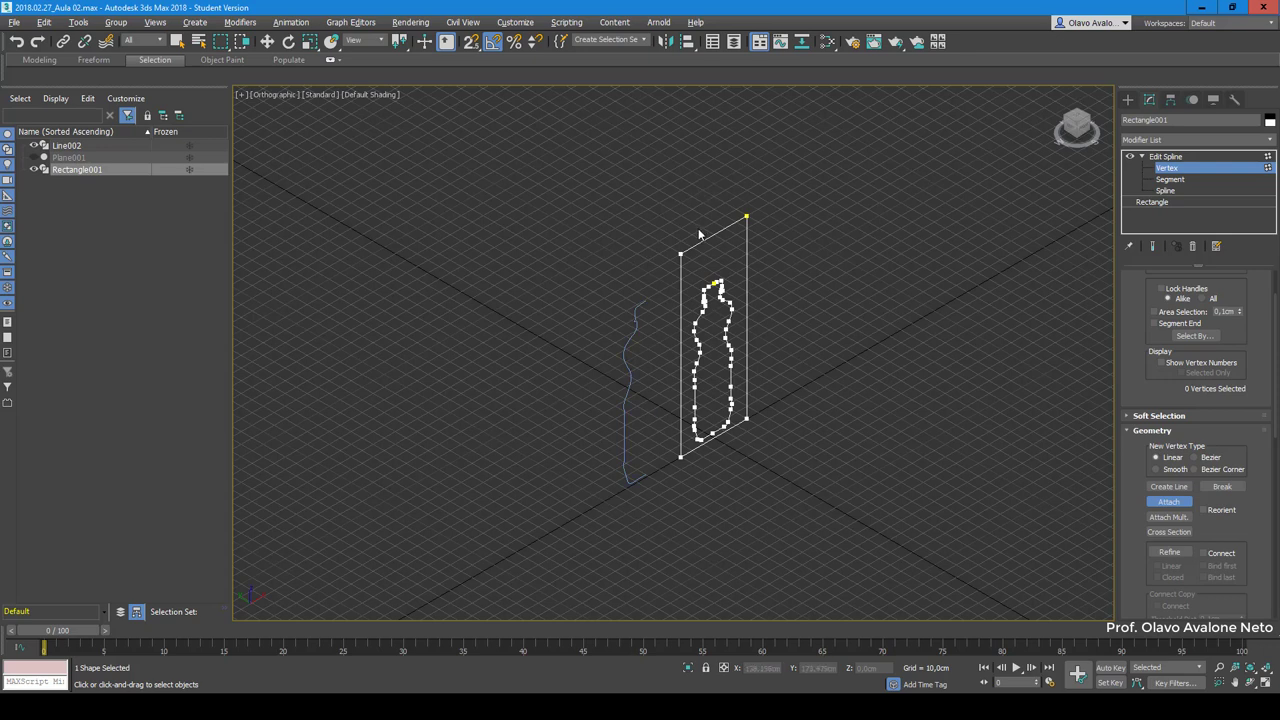
pyautogui.press('w')
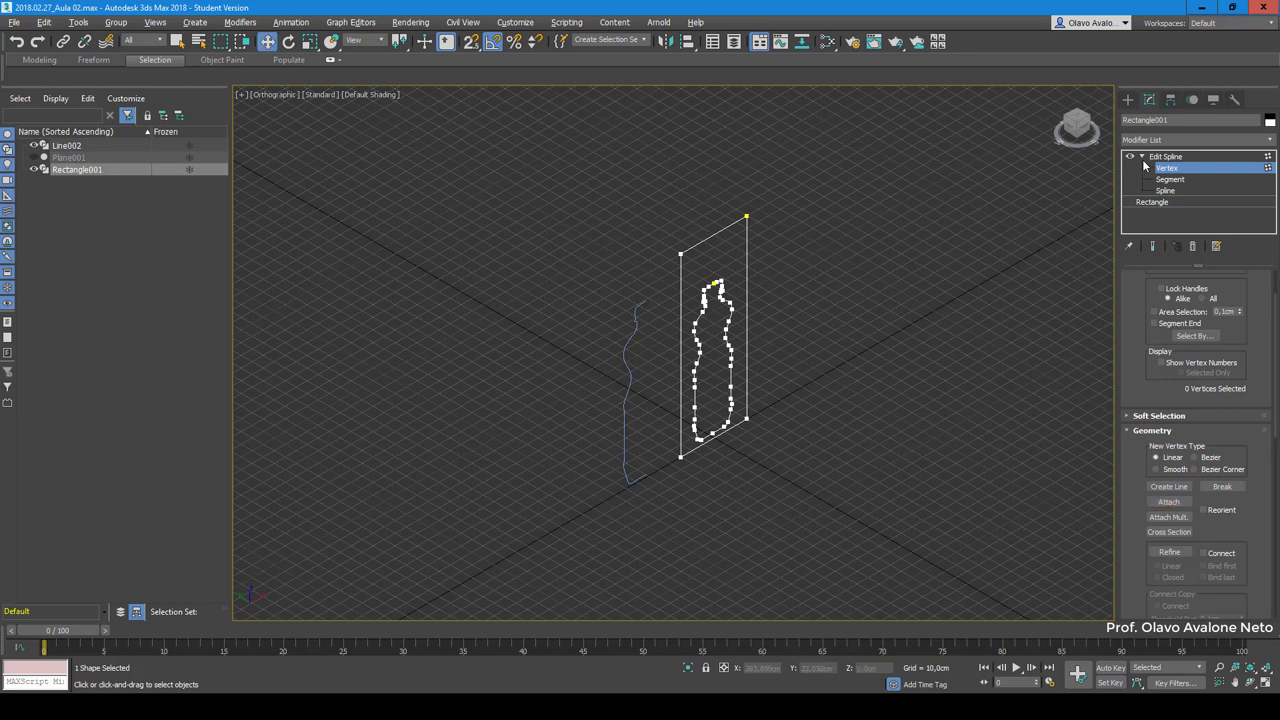
pyautogui.click(1146, 165)
pyautogui.moveTo(745, 325)
pyautogui.mouseDown()
pyautogui.moveTo(837, 277)
pyautogui.moveTo(657, 351)
pyautogui.moveTo(906, 249)
pyautogui.moveTo(686, 357)
pyautogui.moveTo(760, 327)
pyautogui.mouseUp()
pyautogui.hotkey('ctrl', 'z')
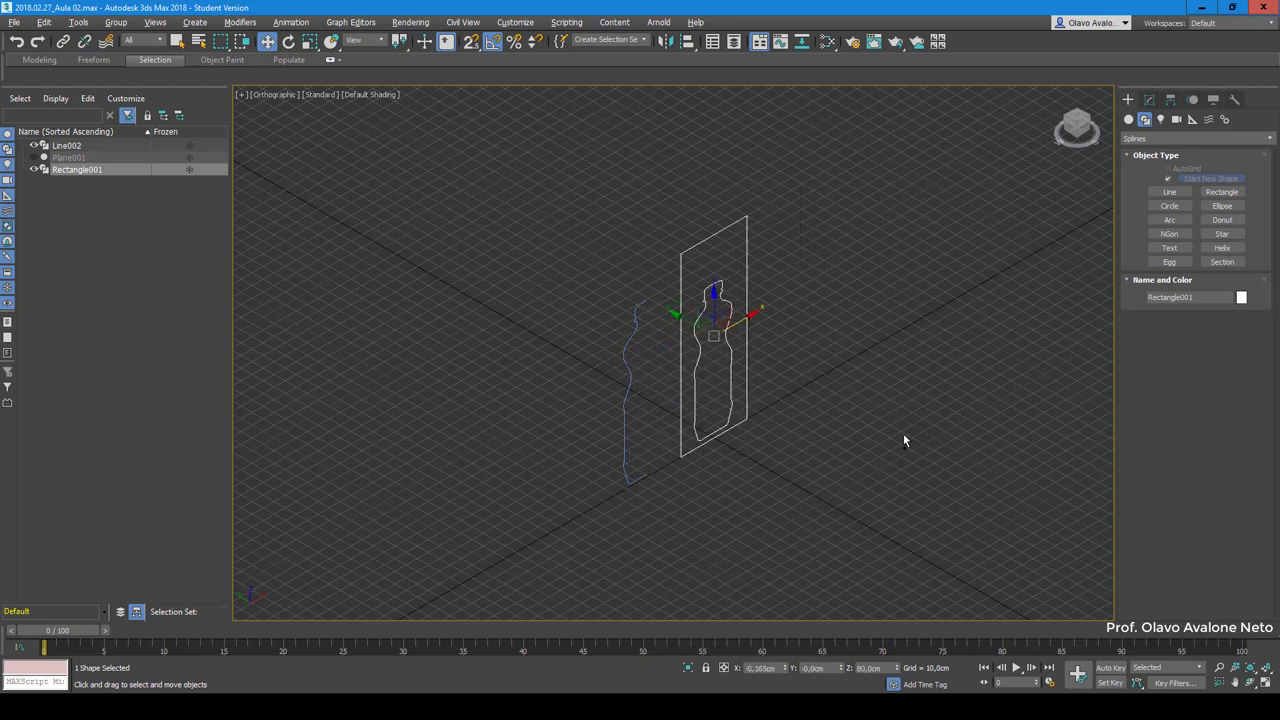
pyautogui.hotkey('ctrl', 'z')
pyautogui.hotkey('ctrl', 'z')
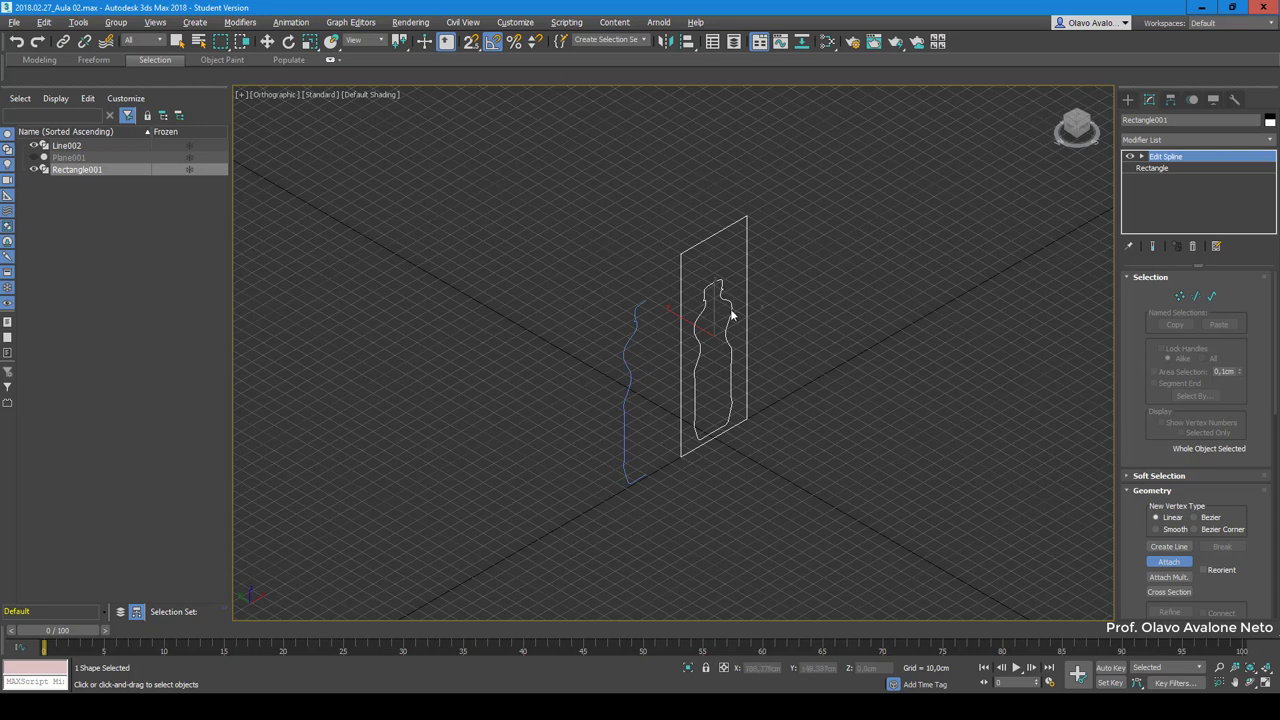
# Step: Attempt to apply Extrude, then return to the Edit Spline vertex level
pyautogui.click(1183, 141)
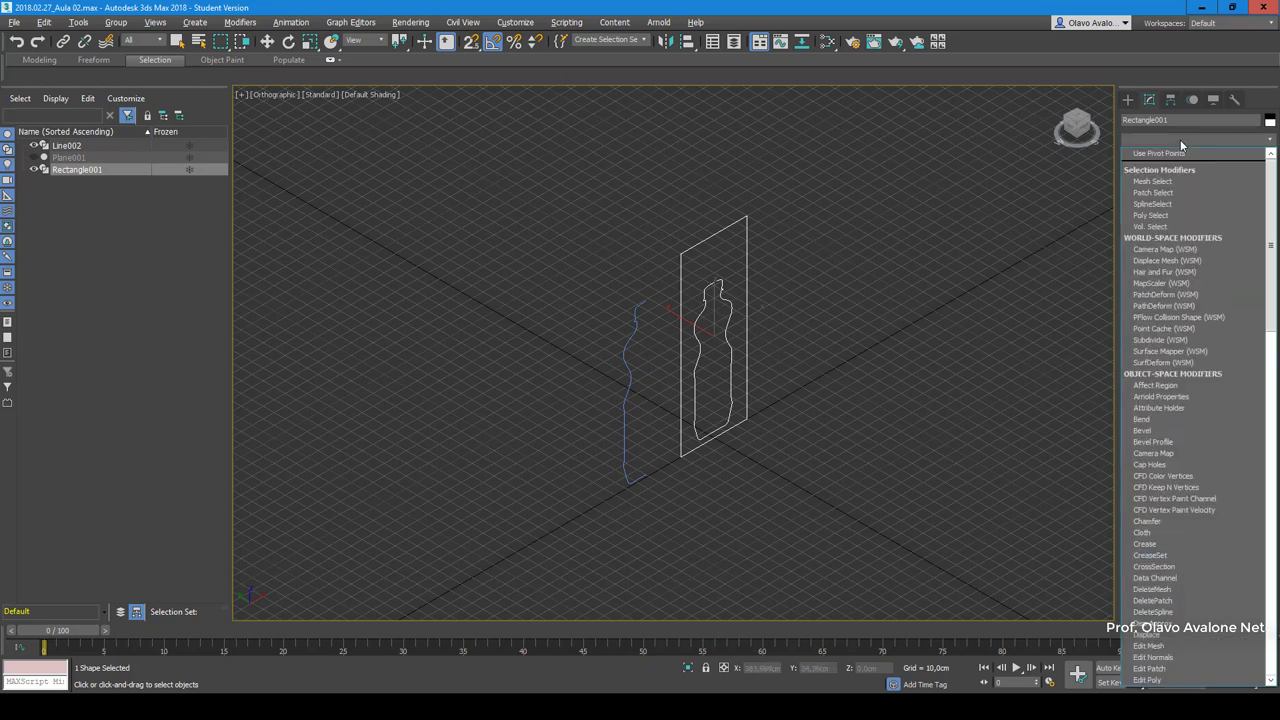
pyautogui.write('ex')
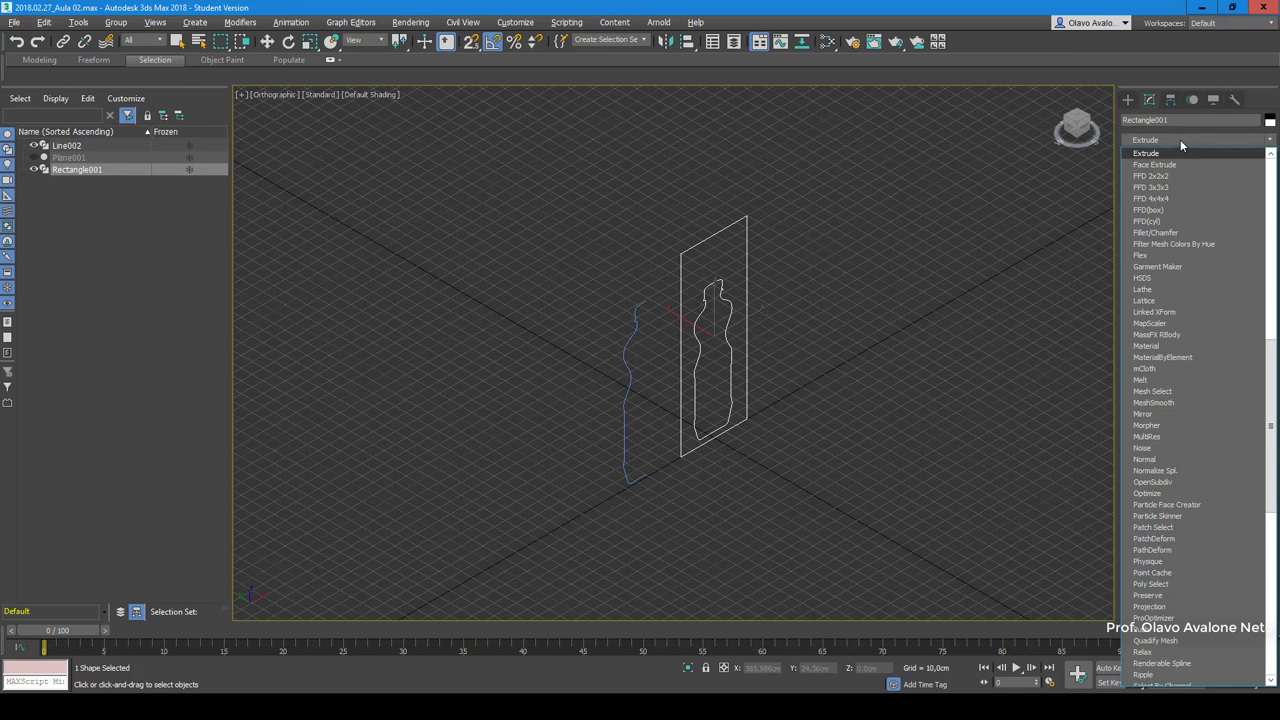
pyautogui.press('Return')
pyautogui.click(1183, 198)
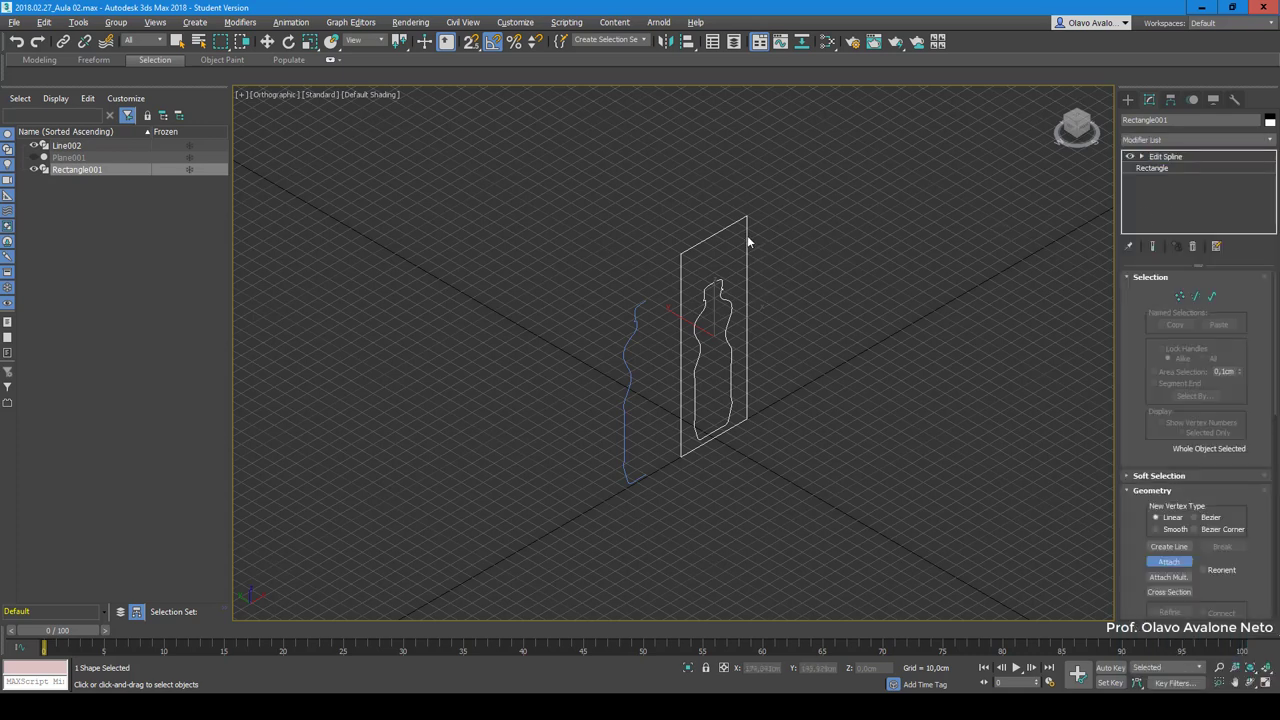
pyautogui.click(1141, 157)
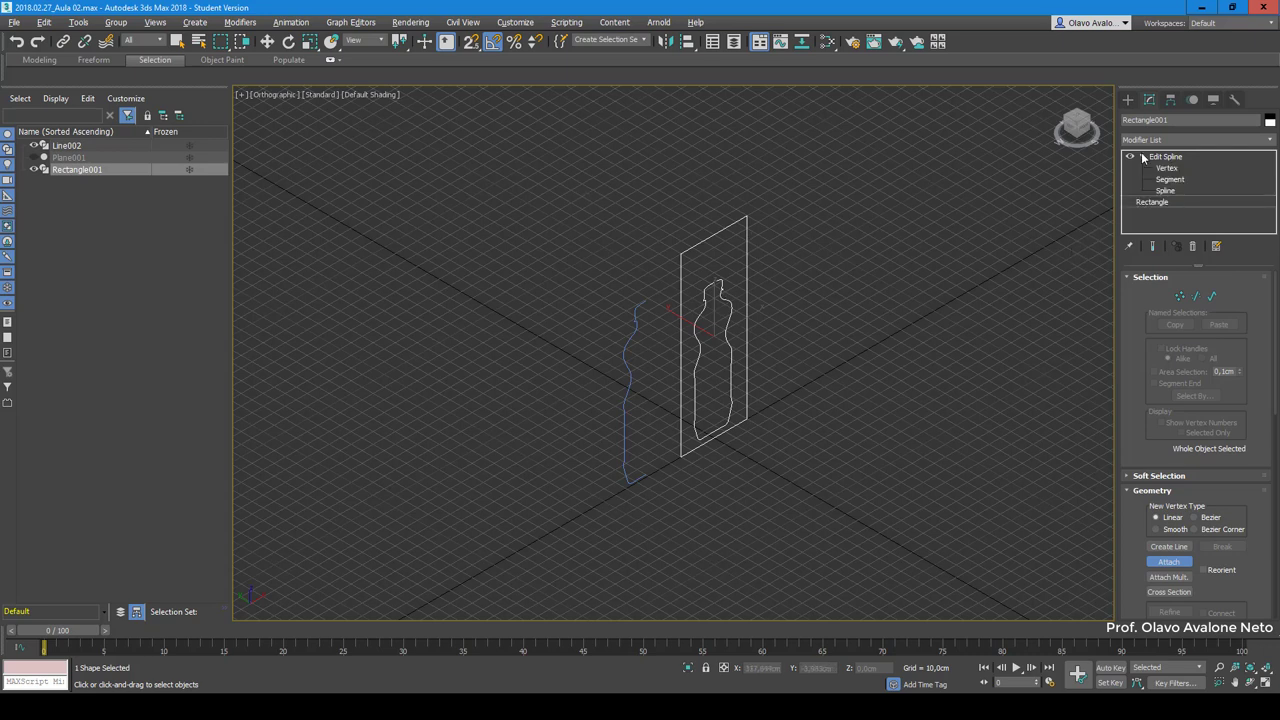
pyautogui.click(1158, 165)
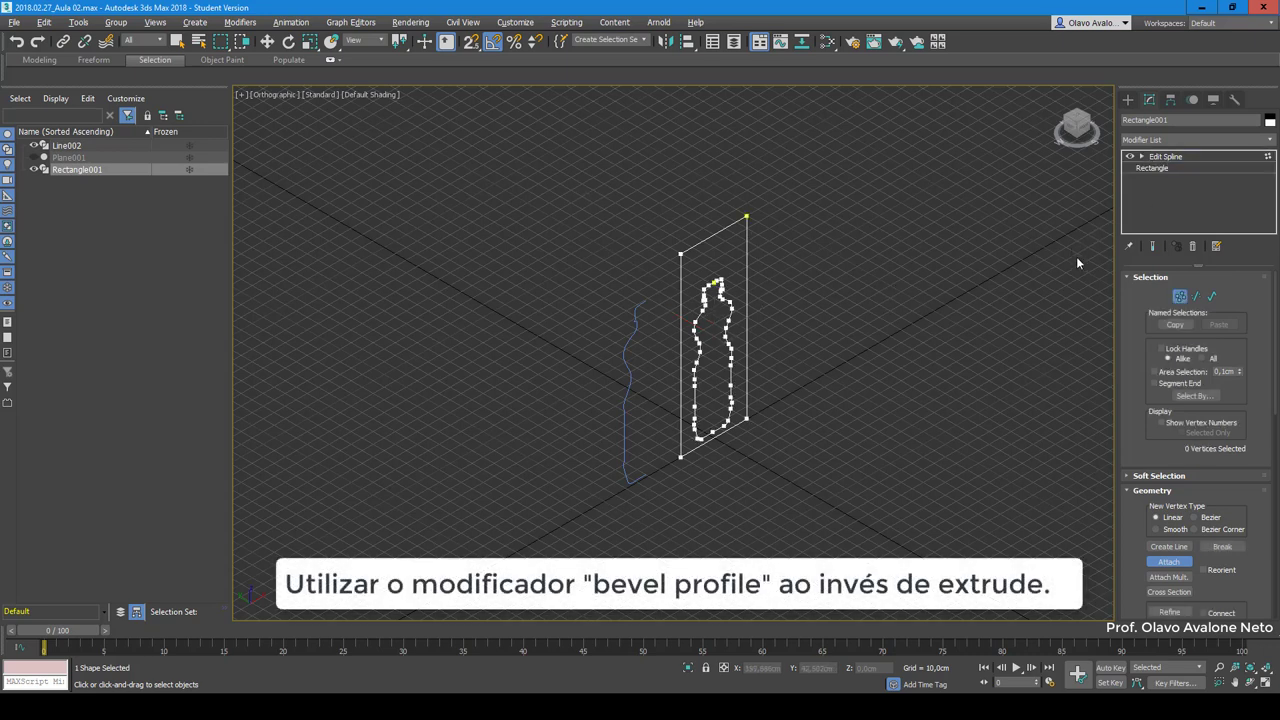
# Step: Add an Extrude modifier to the panel with an Amount of 8,5 cm
pyautogui.click(1178, 141)
pyautogui.write('ex')
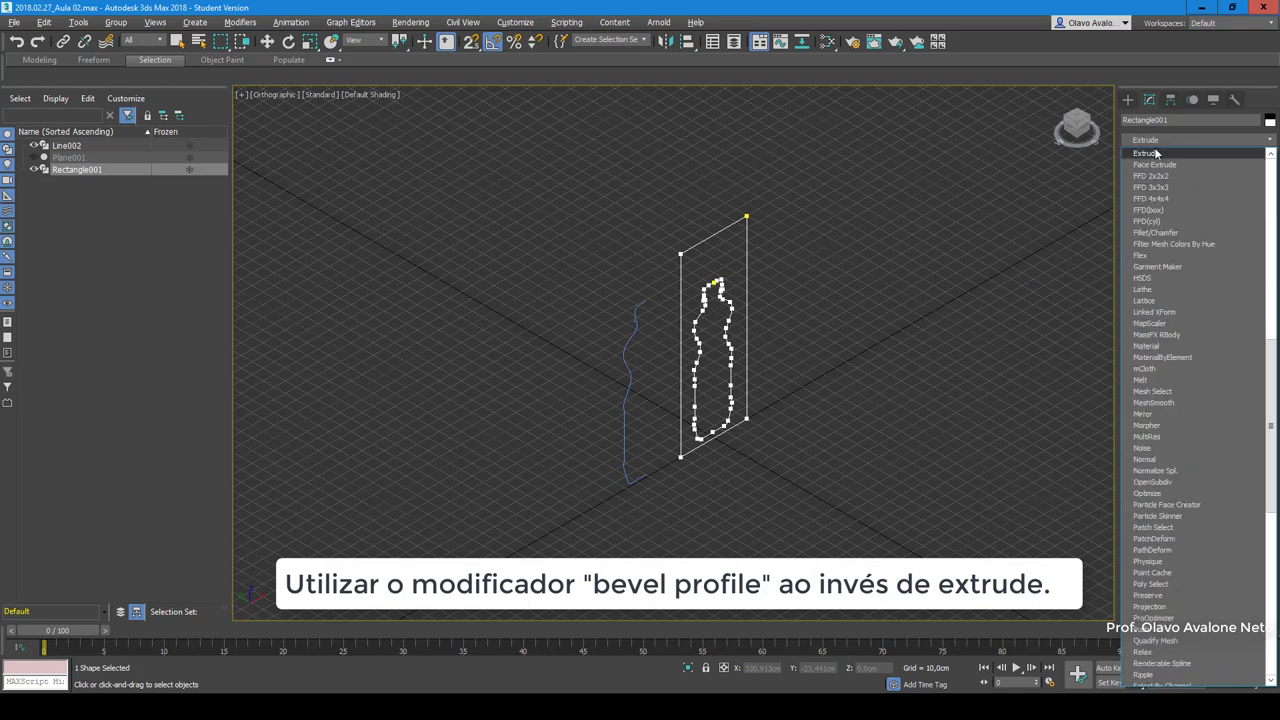
pyautogui.click(1152, 153)
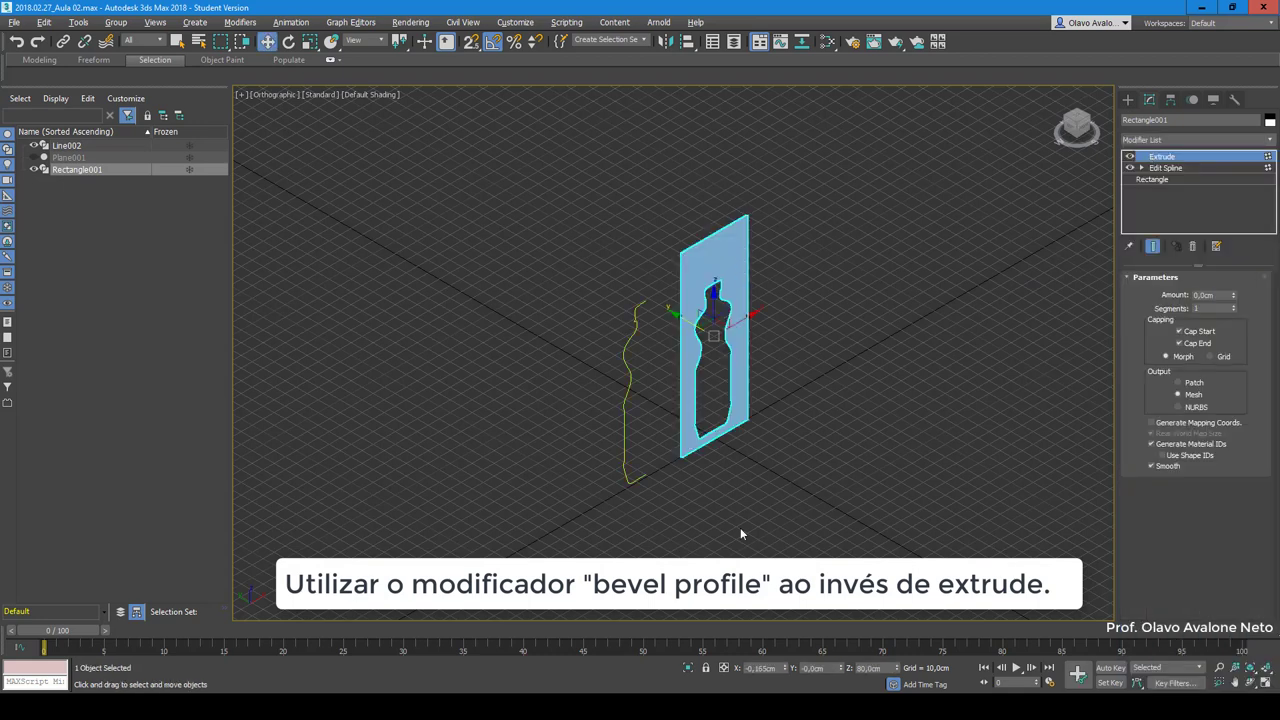
pyautogui.scroll(10, 736, 246)
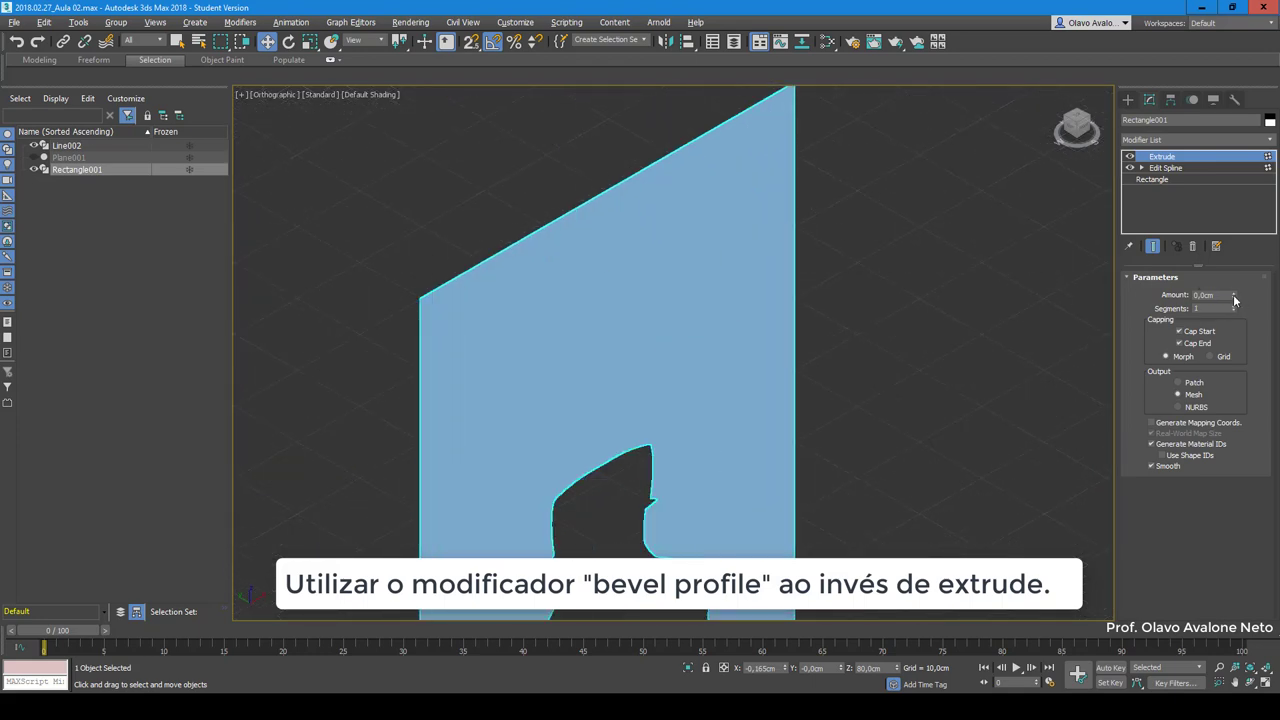
pyautogui.moveTo(1234, 297); pyautogui.dragTo(1234, 280)
pyautogui.scroll(-4, 761, 239)
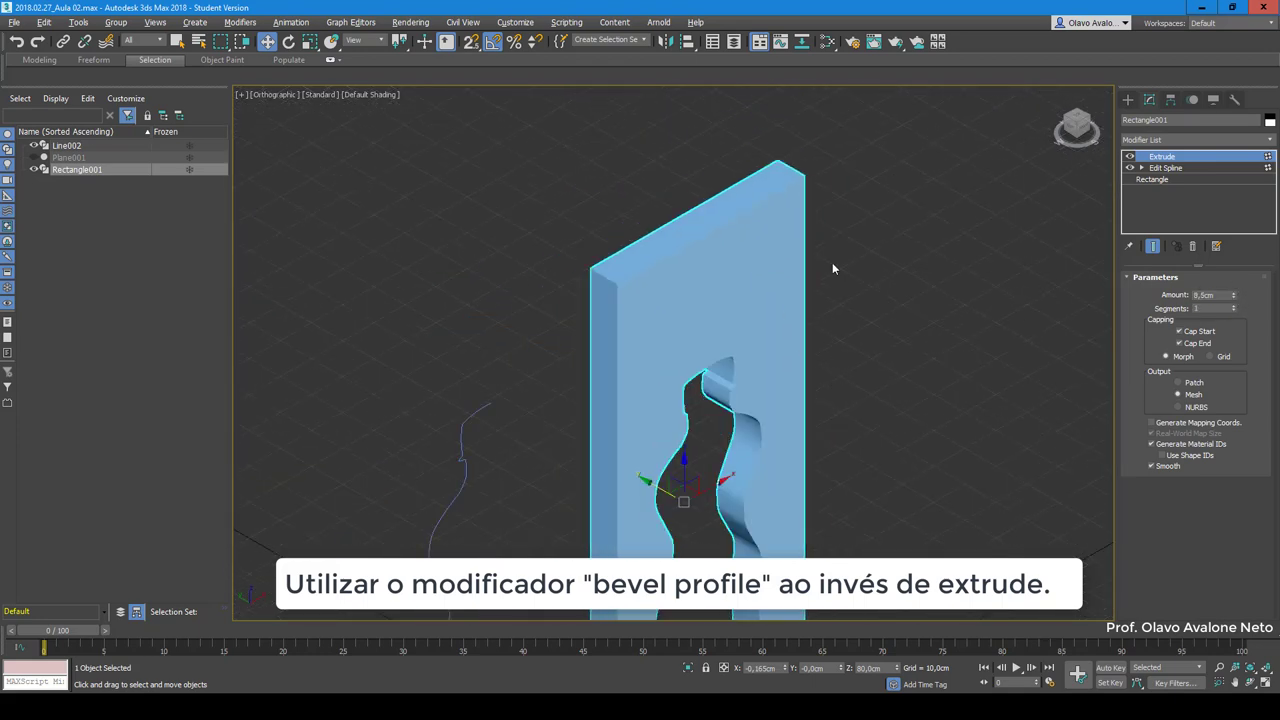
pyautogui.scroll(-4, 837, 266)
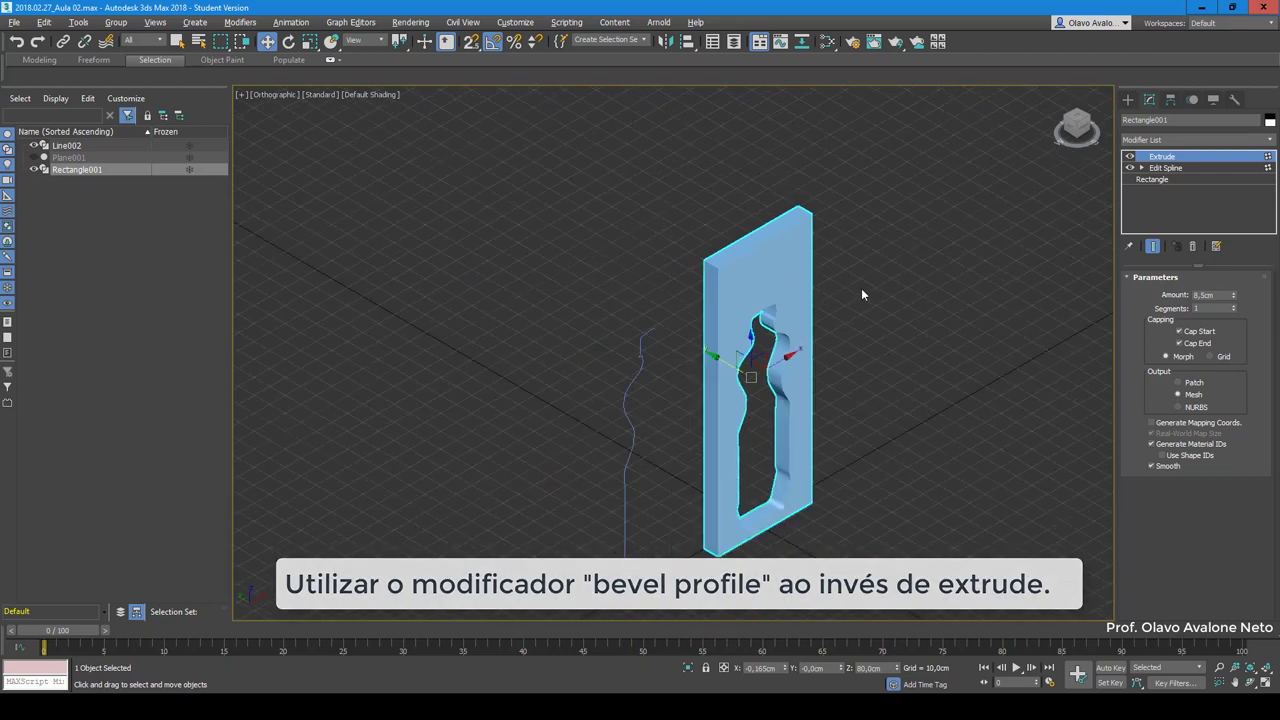